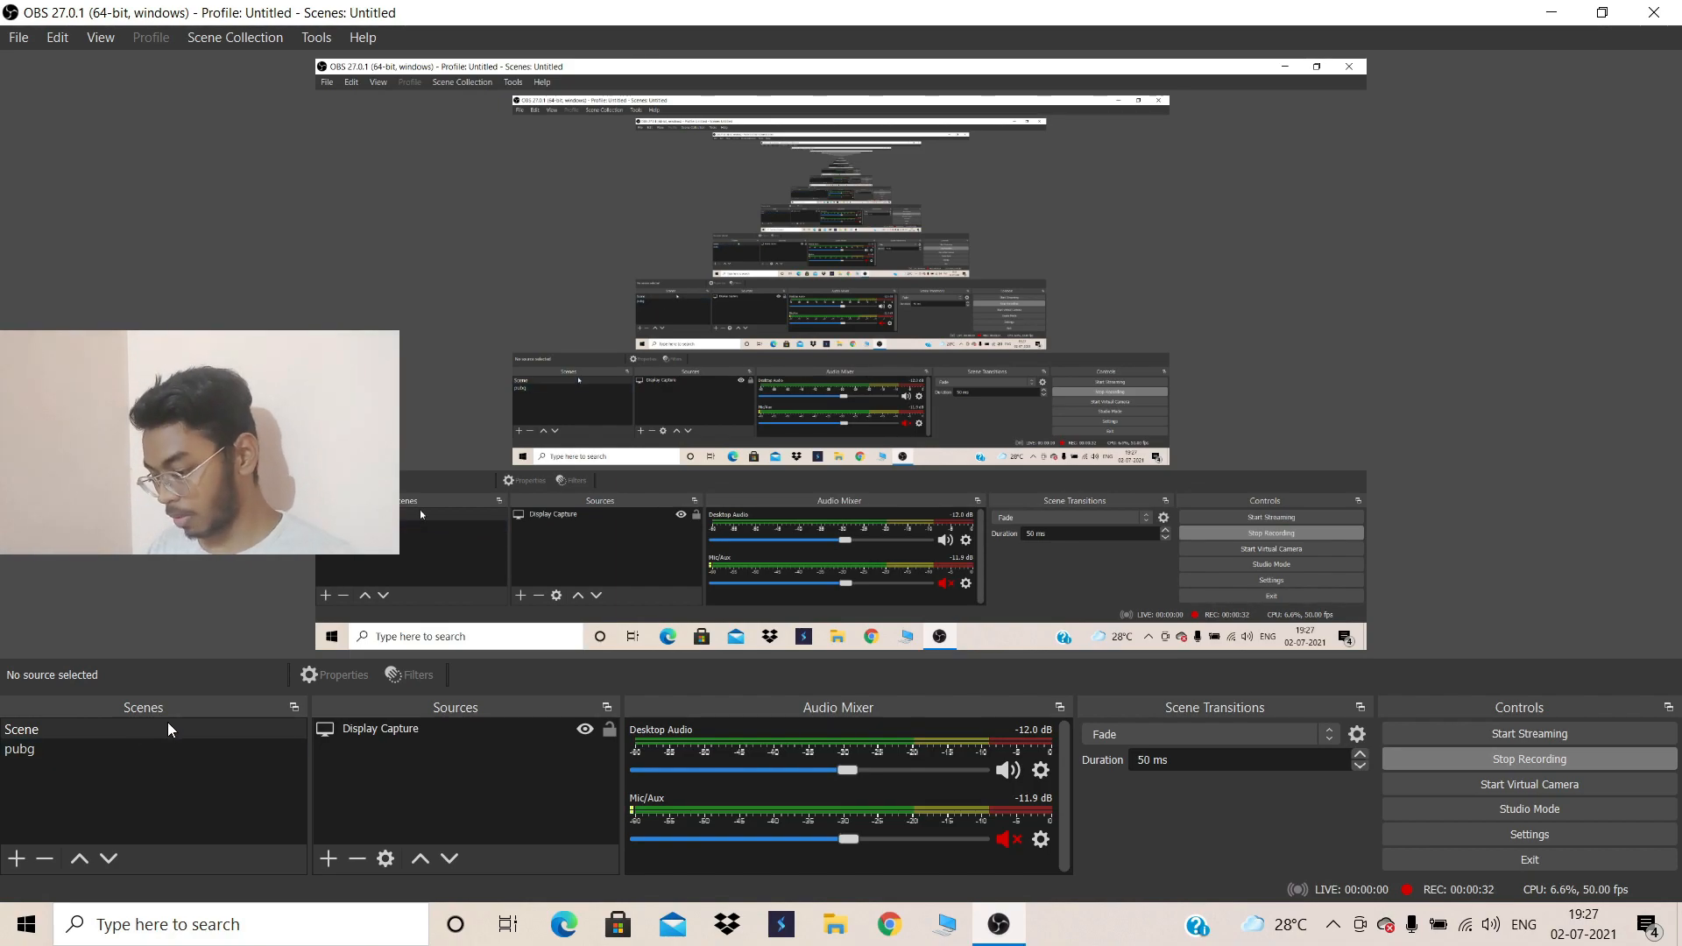
Select the pubg scene and its Display Capture source, then minimise OBS to the desktop
click(35, 749)
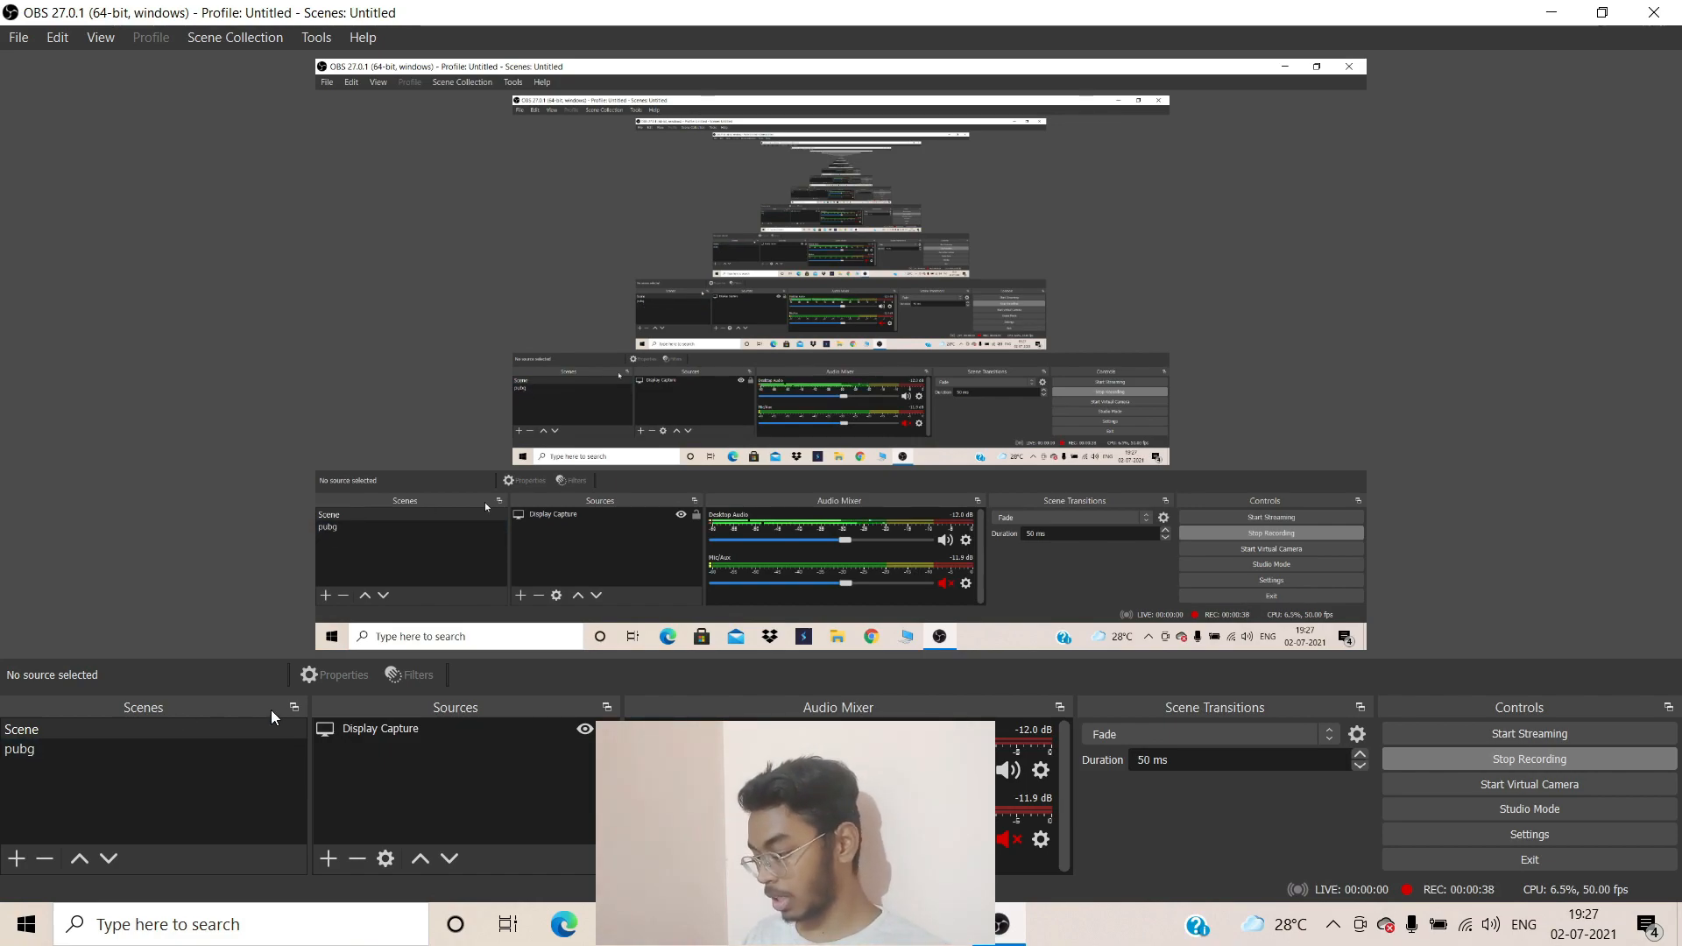
click(379, 729)
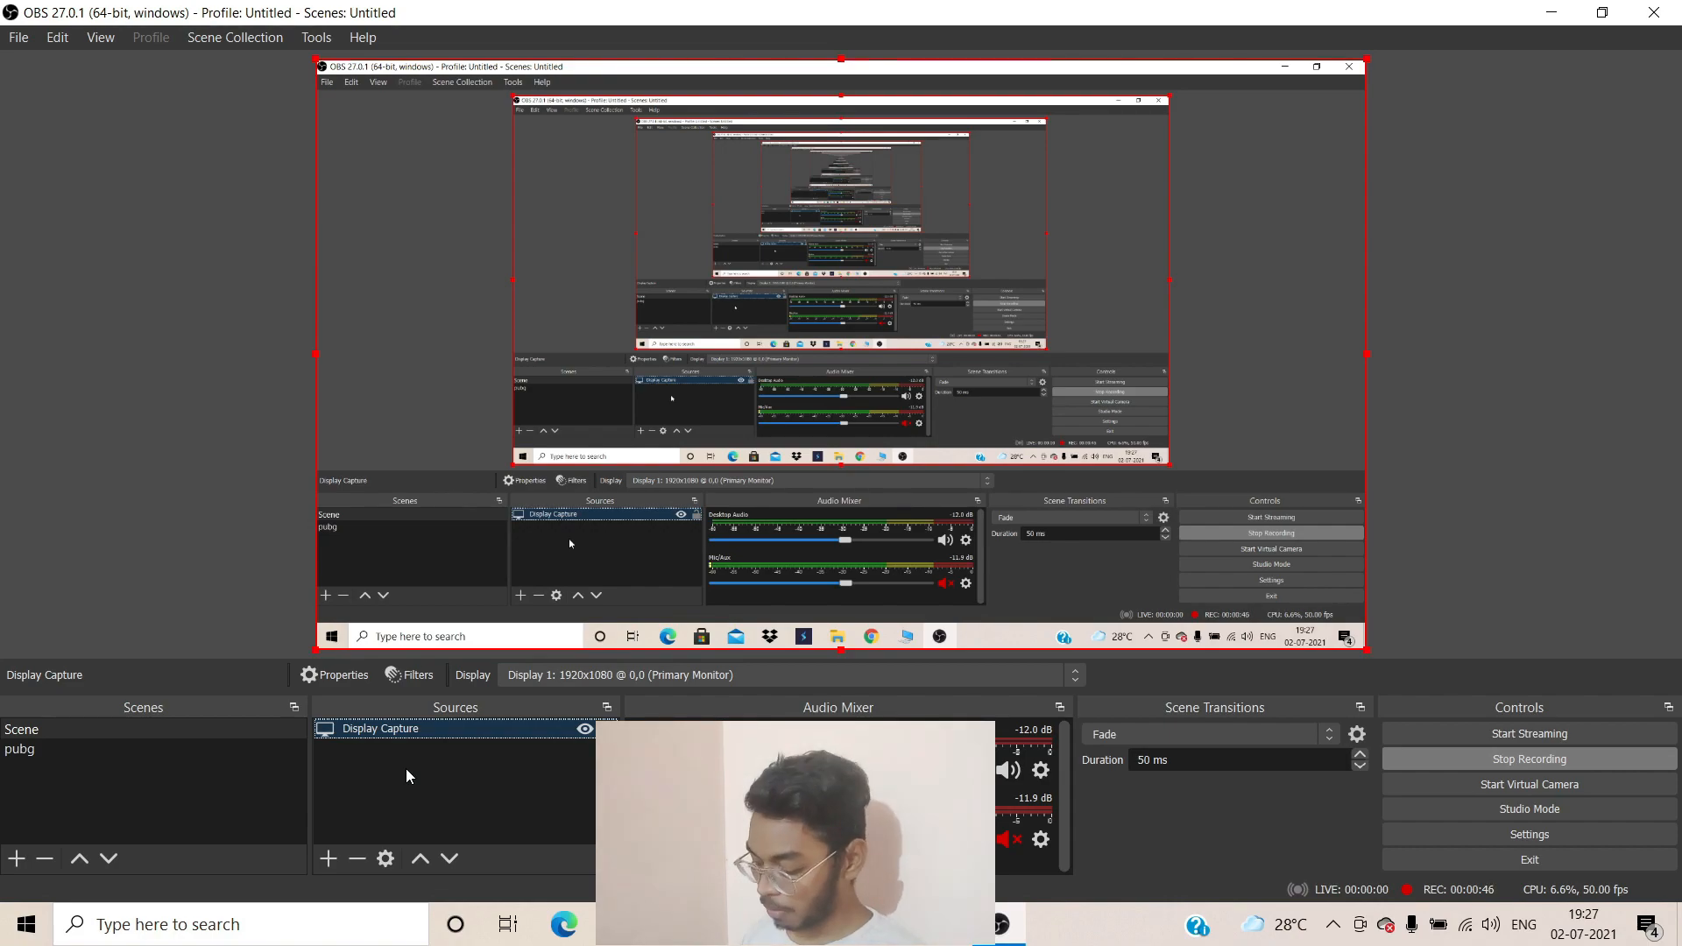
click(1551, 13)
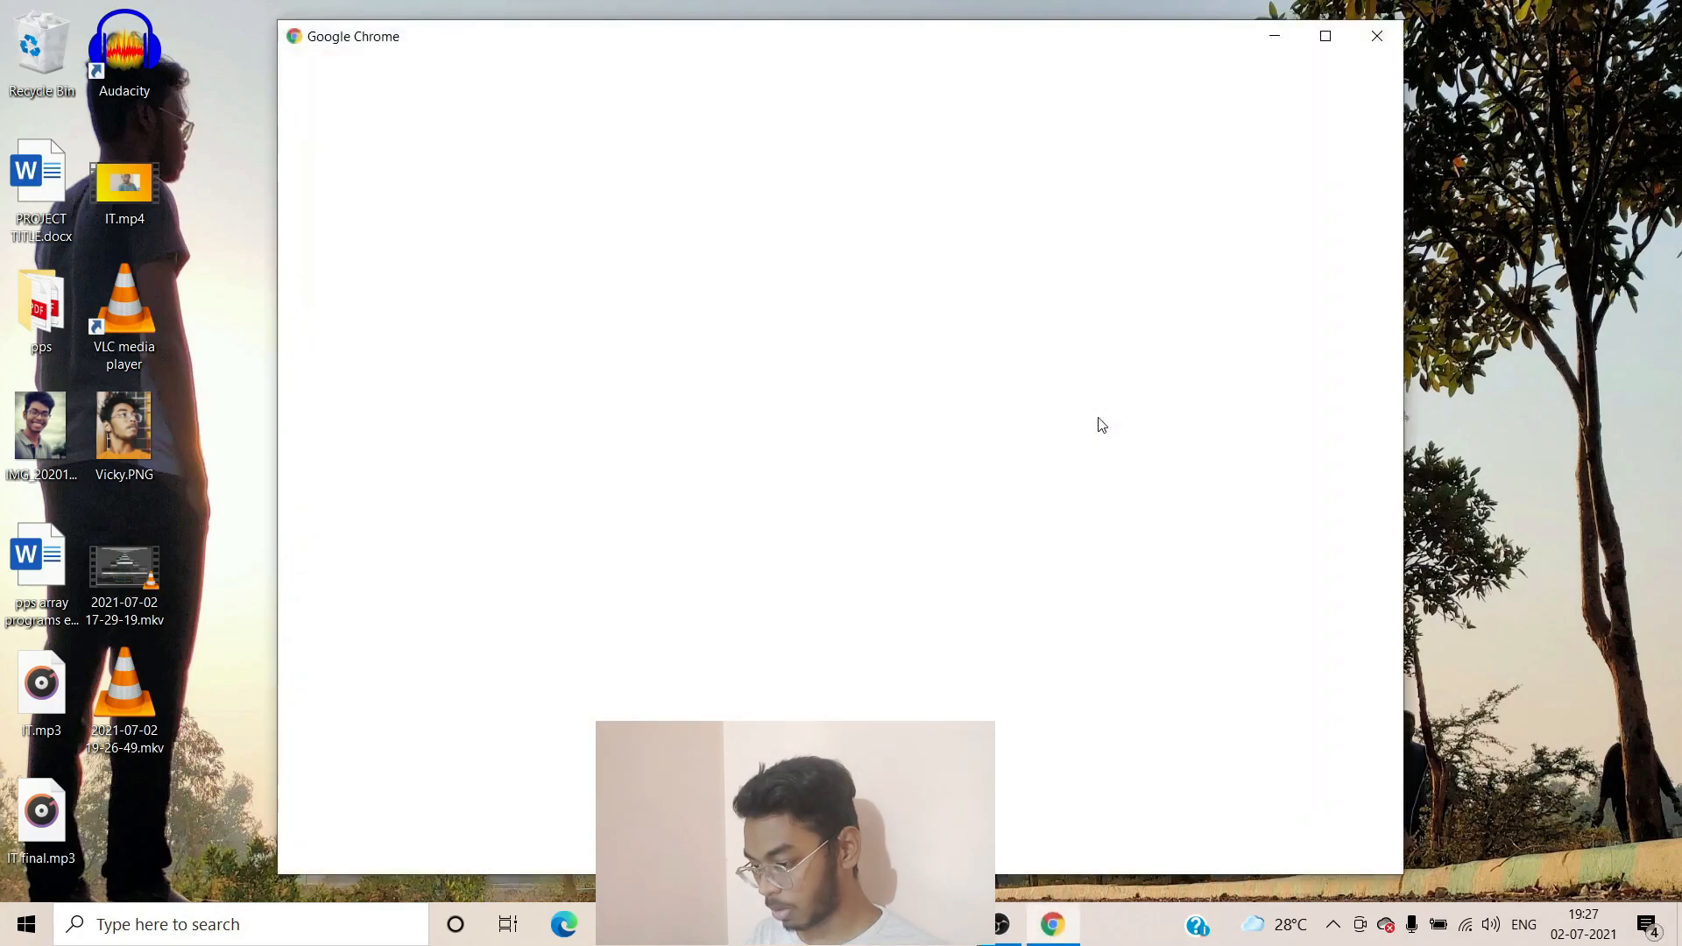
Close the Chrome profile picker and bring OBS Studio back to the front
mouse_move(1215, 73)
mouse_down()
mouse_move(1217, 105)
mouse_move(1191, 91)
mouse_move(1191, 68)
mouse_up()
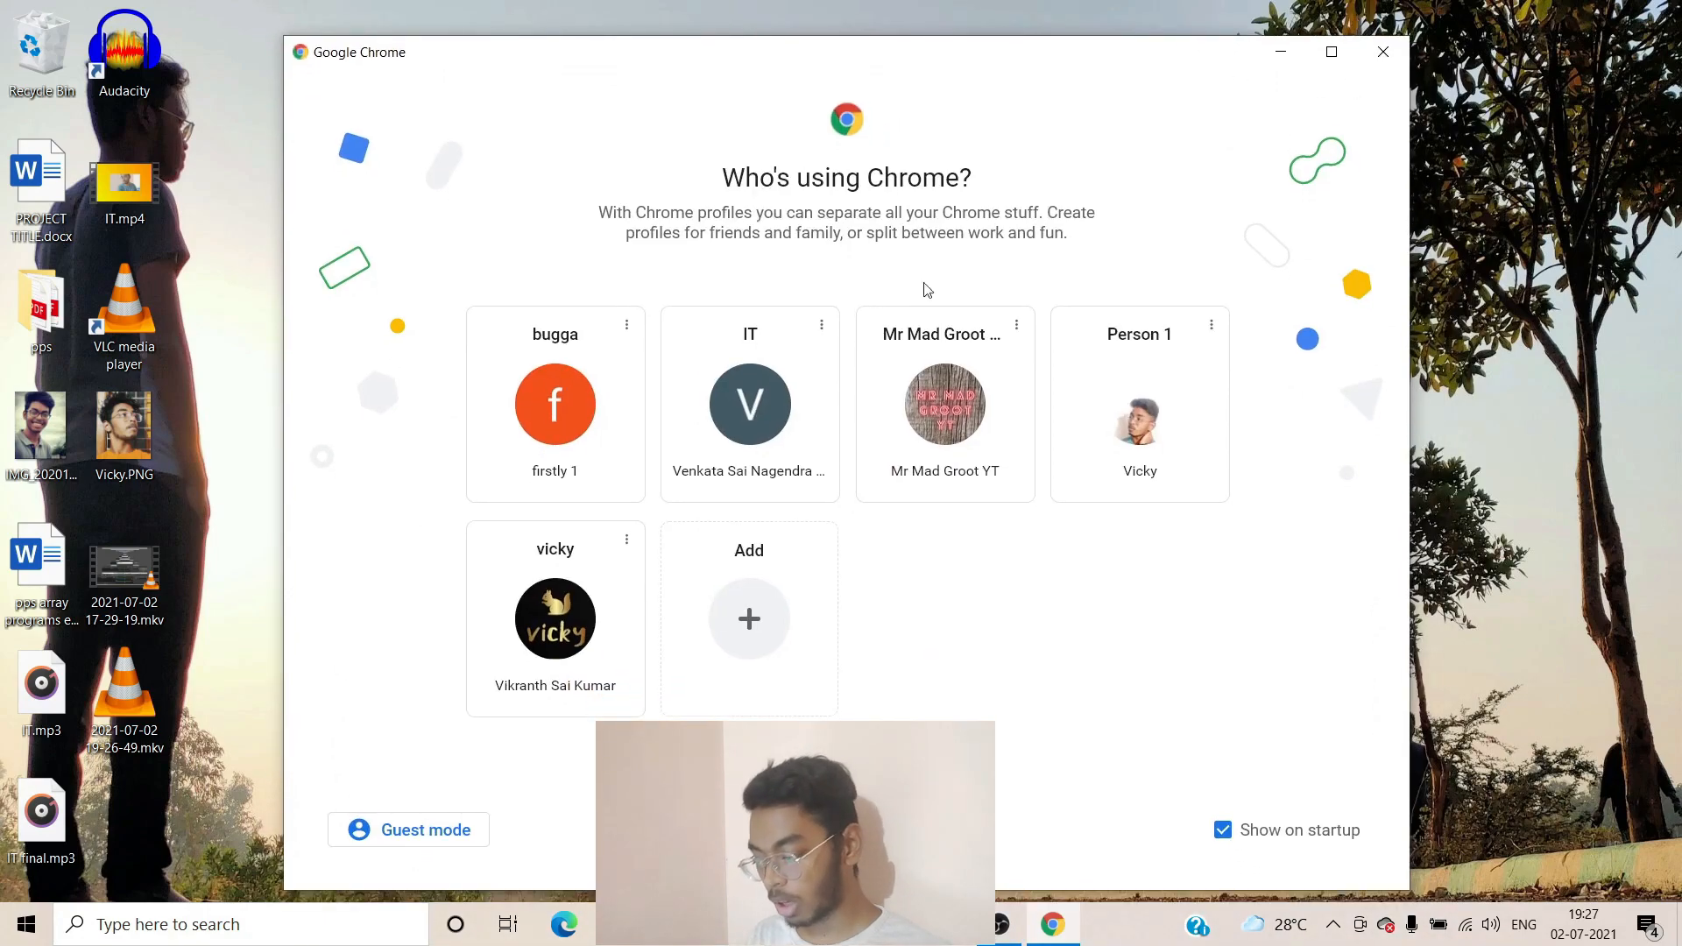
click(1381, 55)
key(alt+Tab)
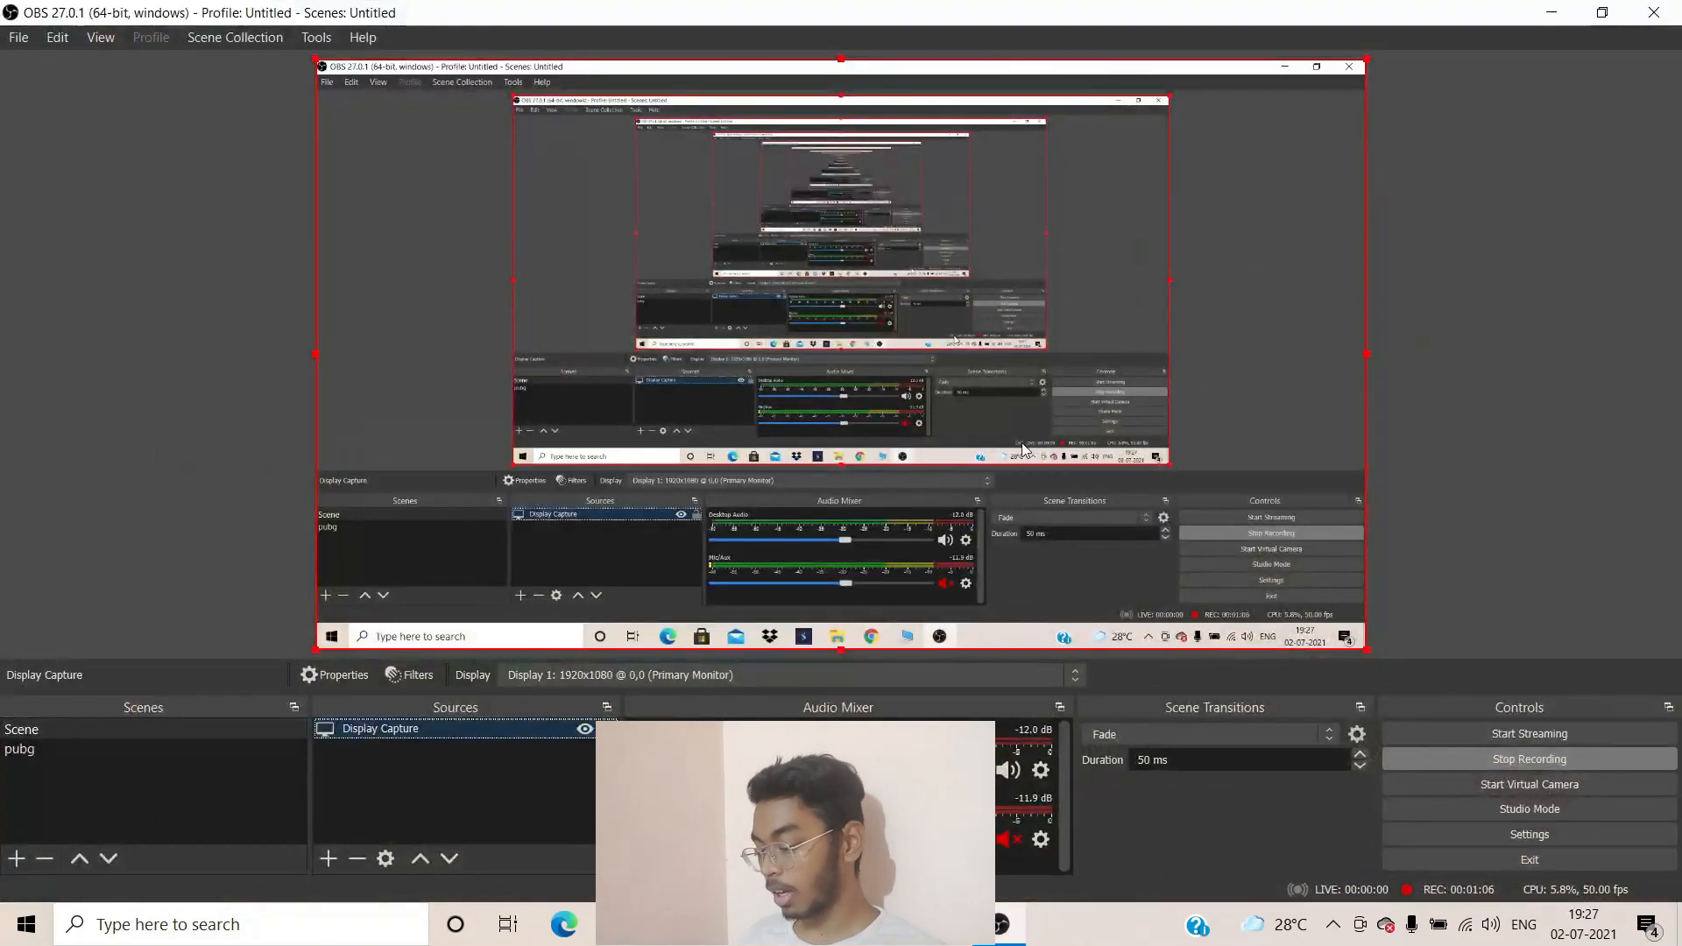
Open and dismiss the Sources list context menu in OBS
click(443, 746)
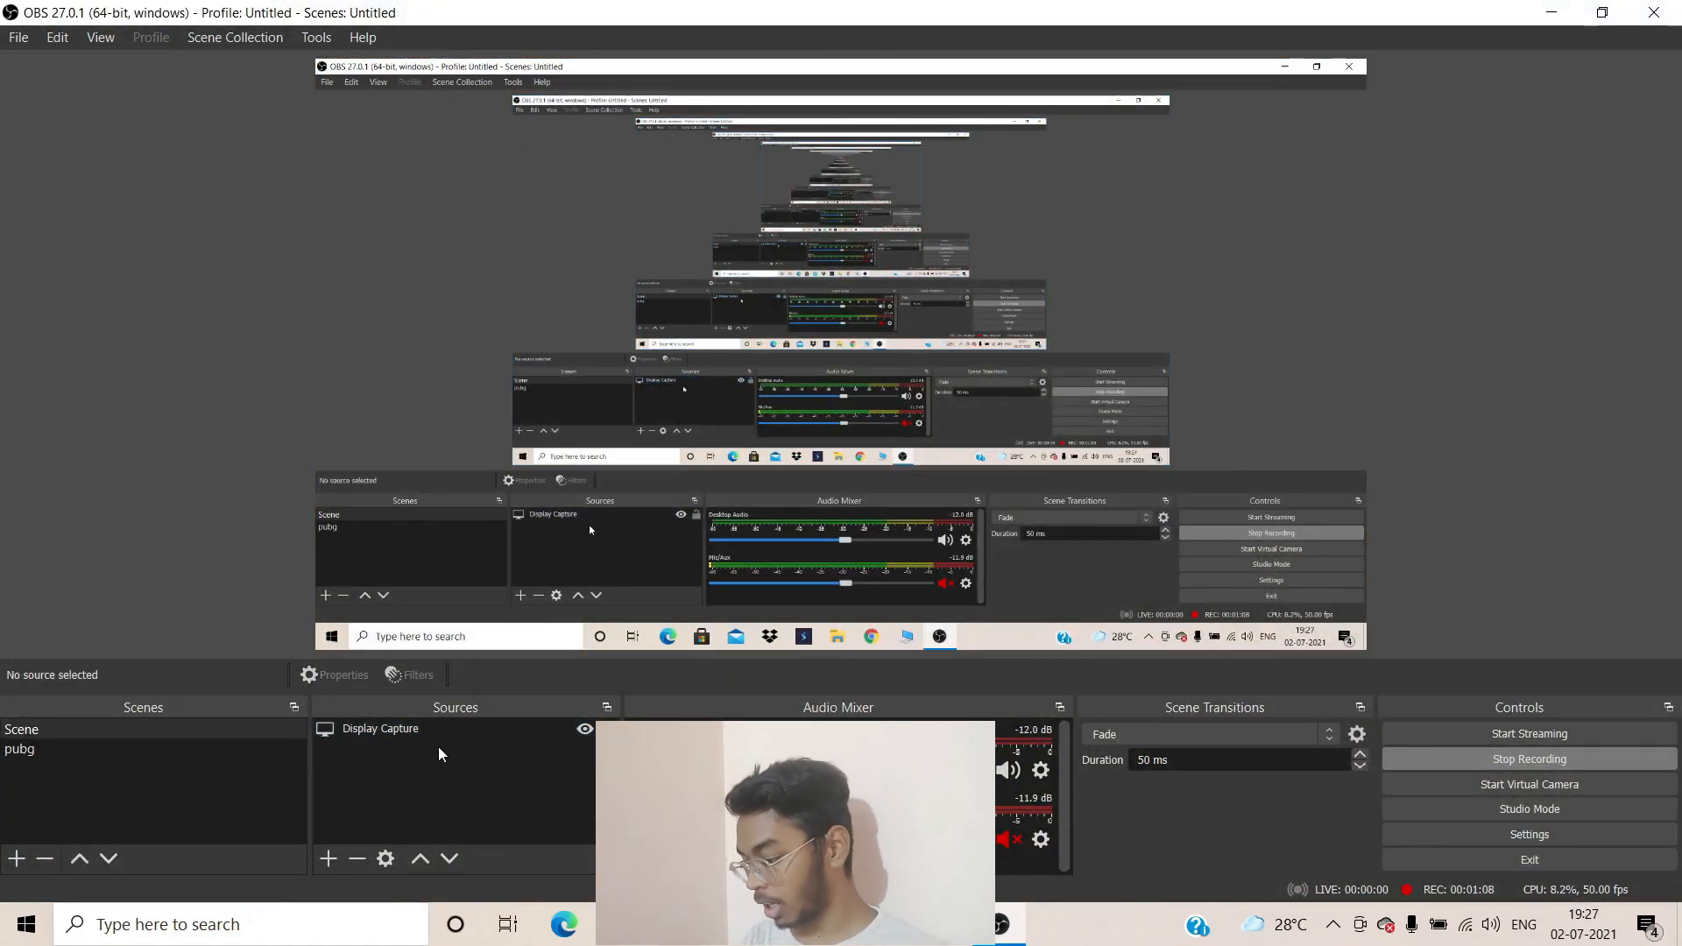
right_click(518, 777)
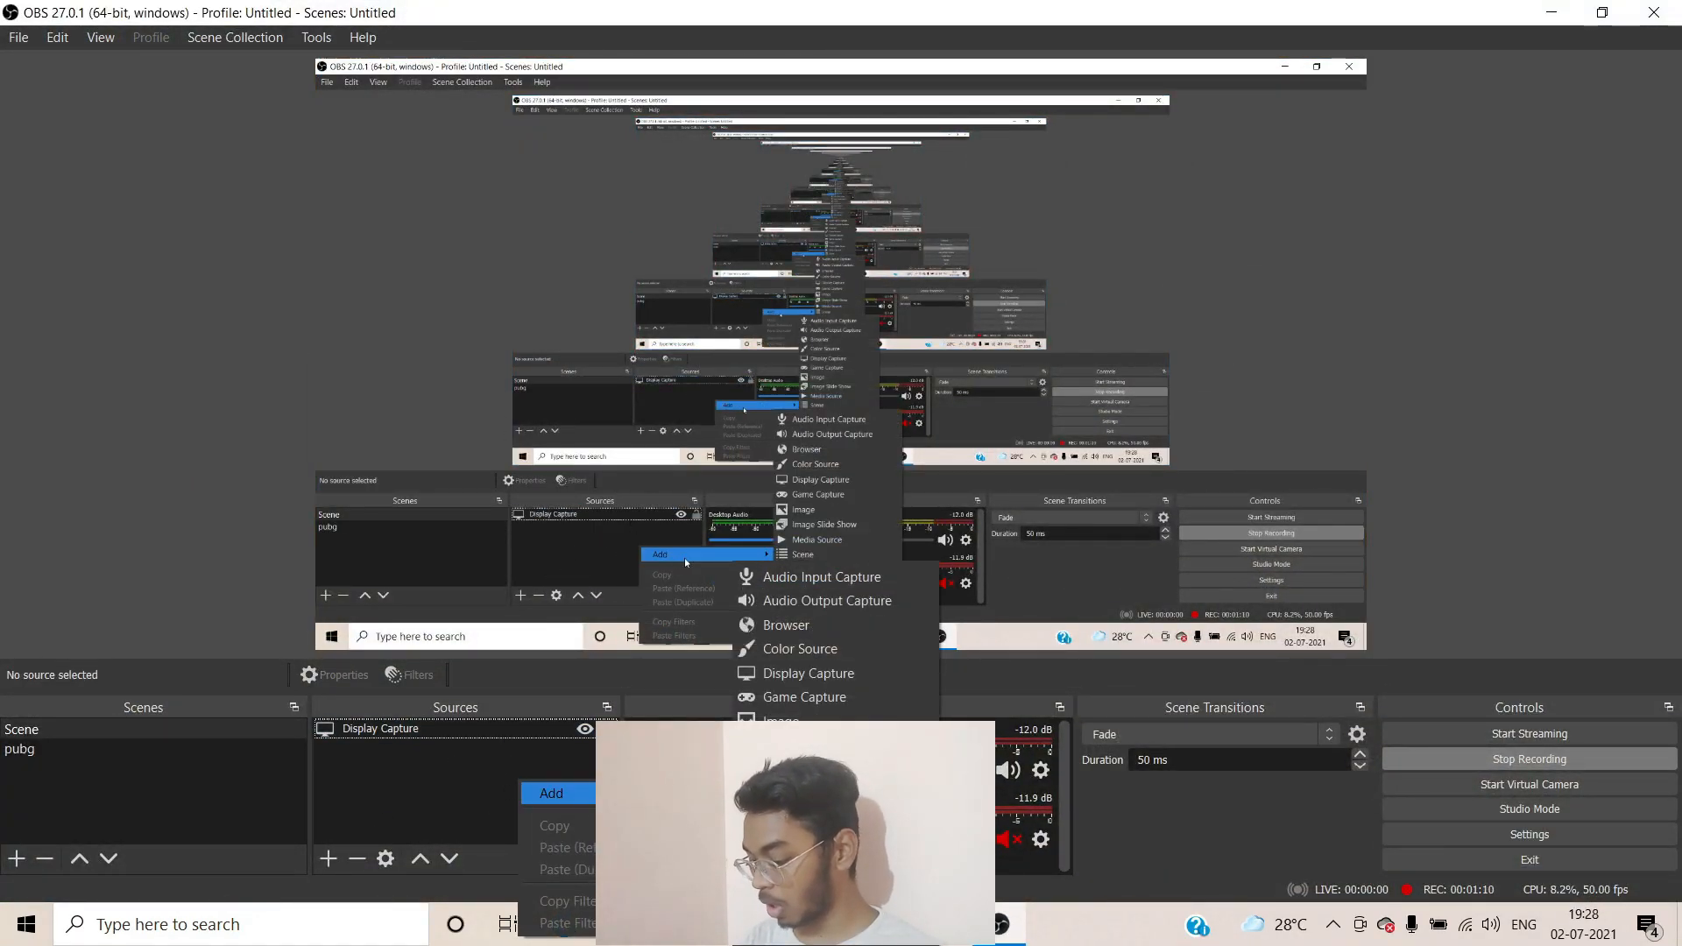
click(508, 792)
right_click(451, 780)
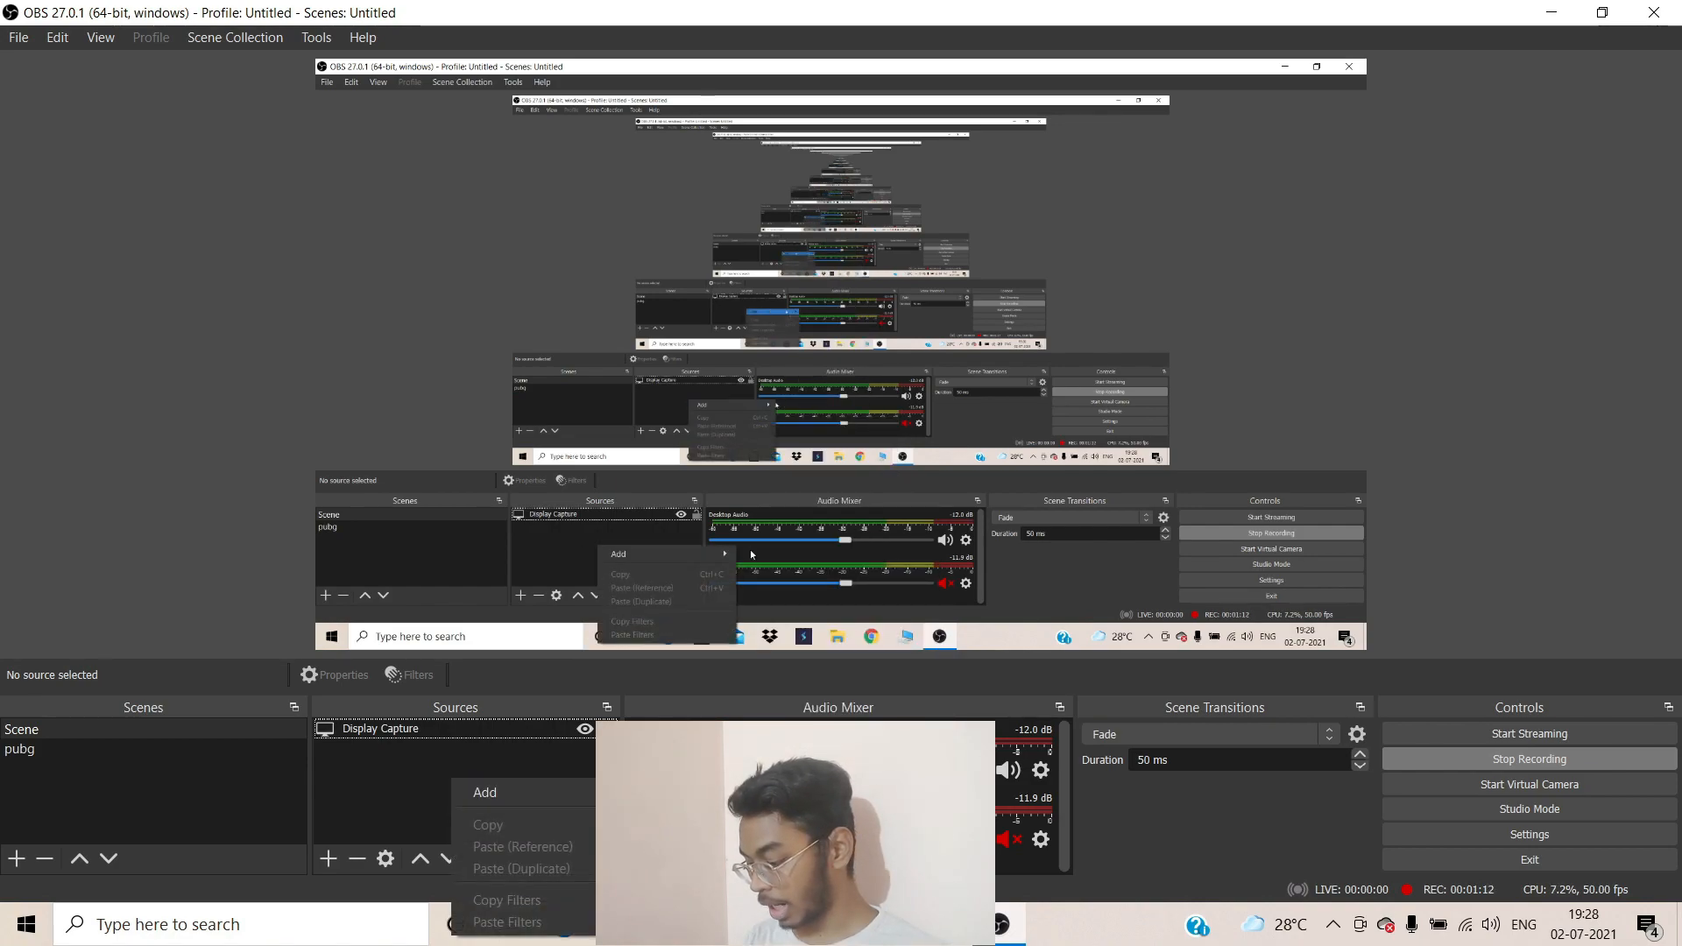
click(289, 801)
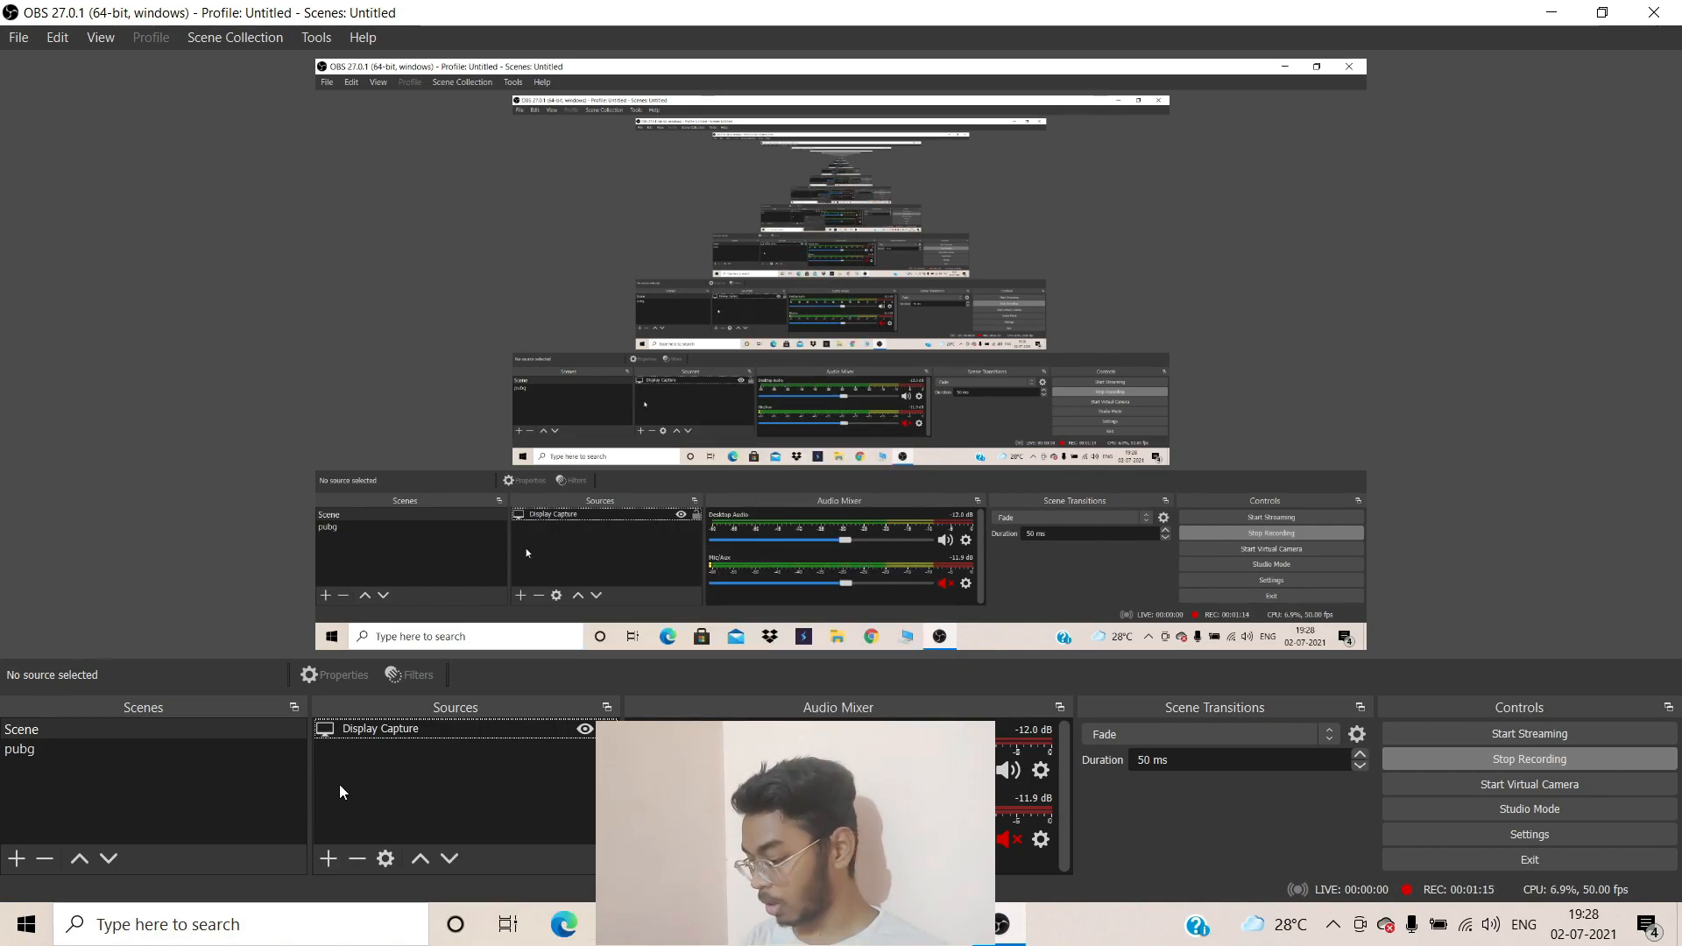
Add an image source named Mine that loads Vicky.PNG from the Desktop
click(330, 869)
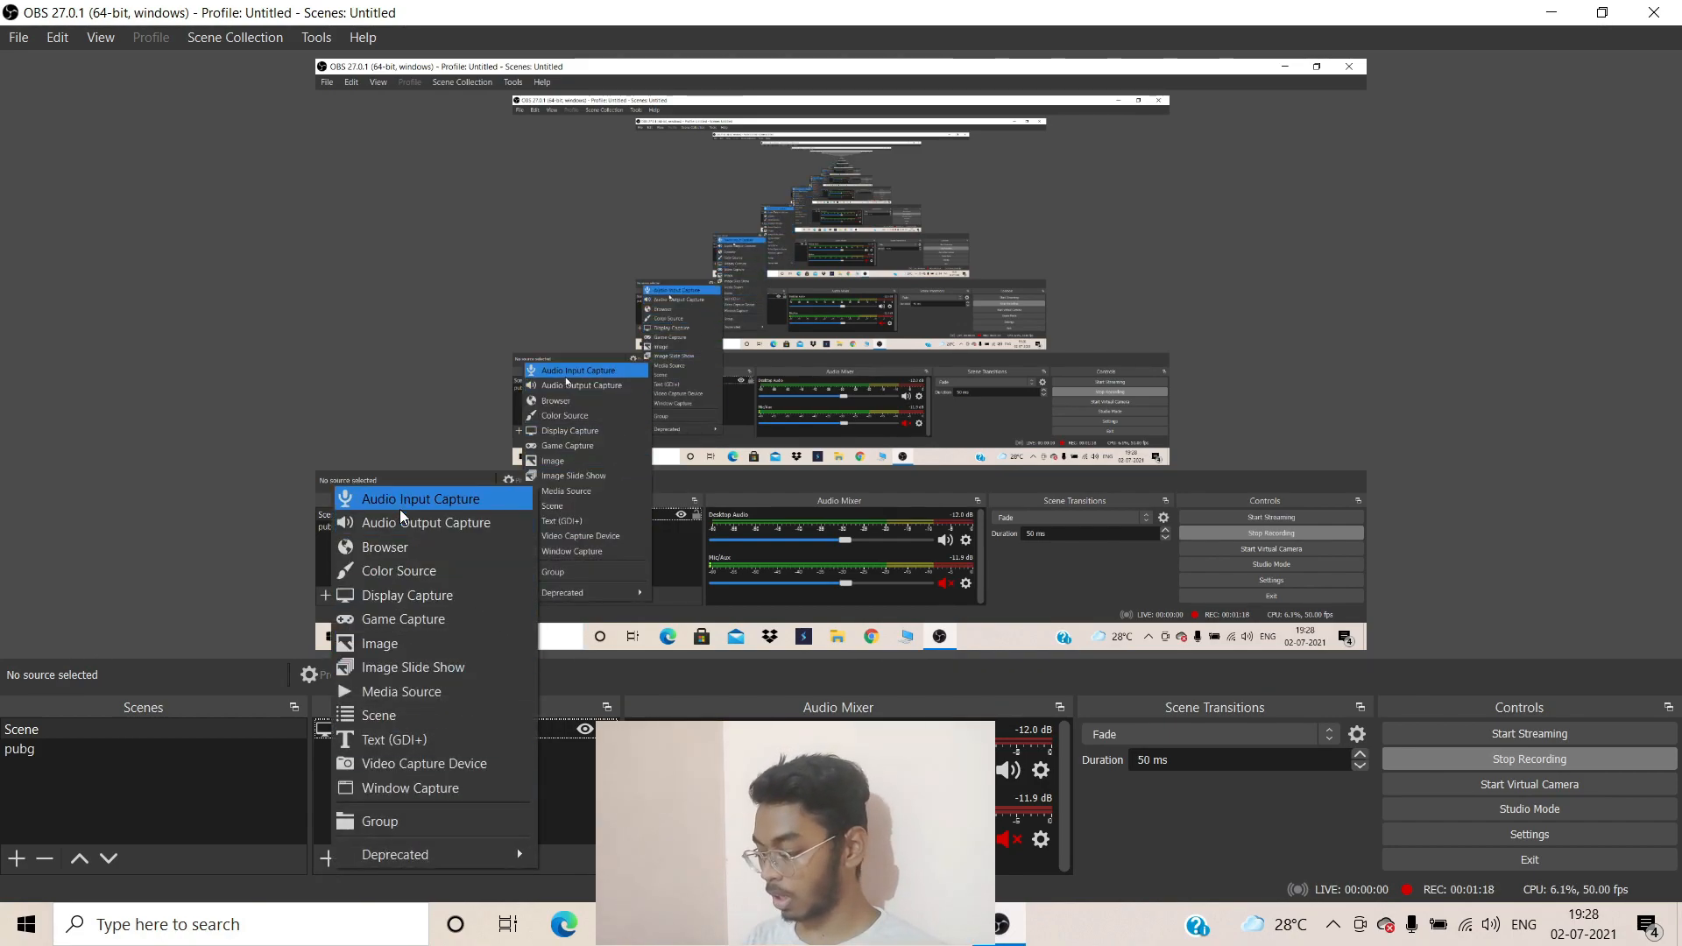
click(402, 642)
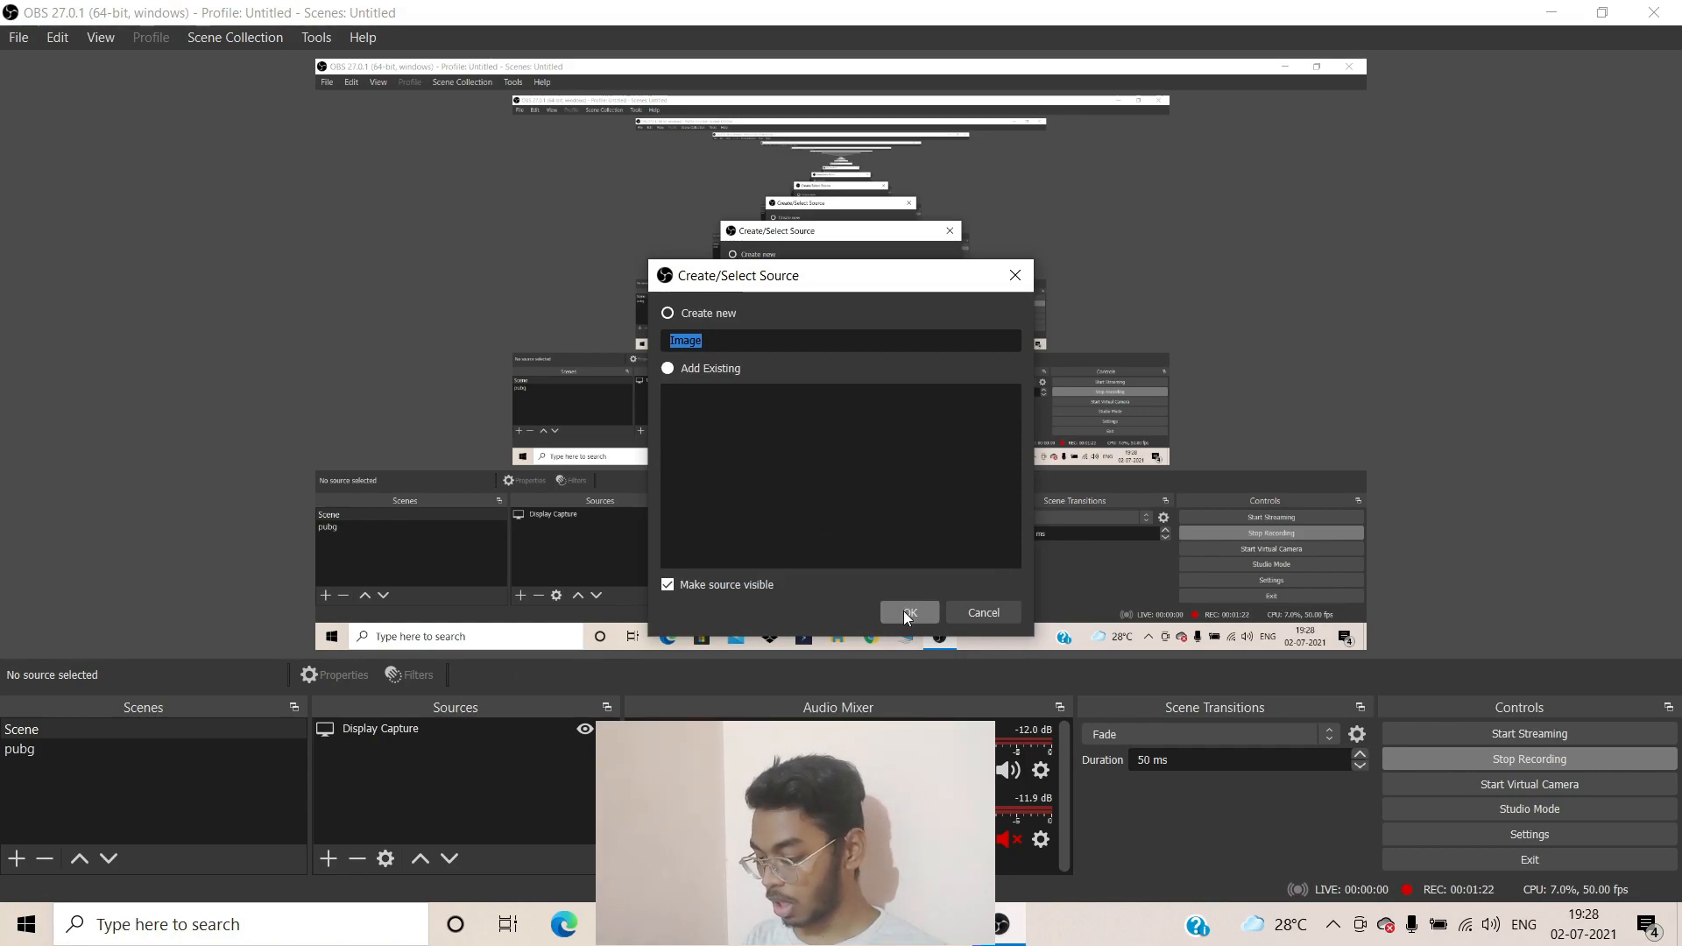
text(Mine)
click(904, 611)
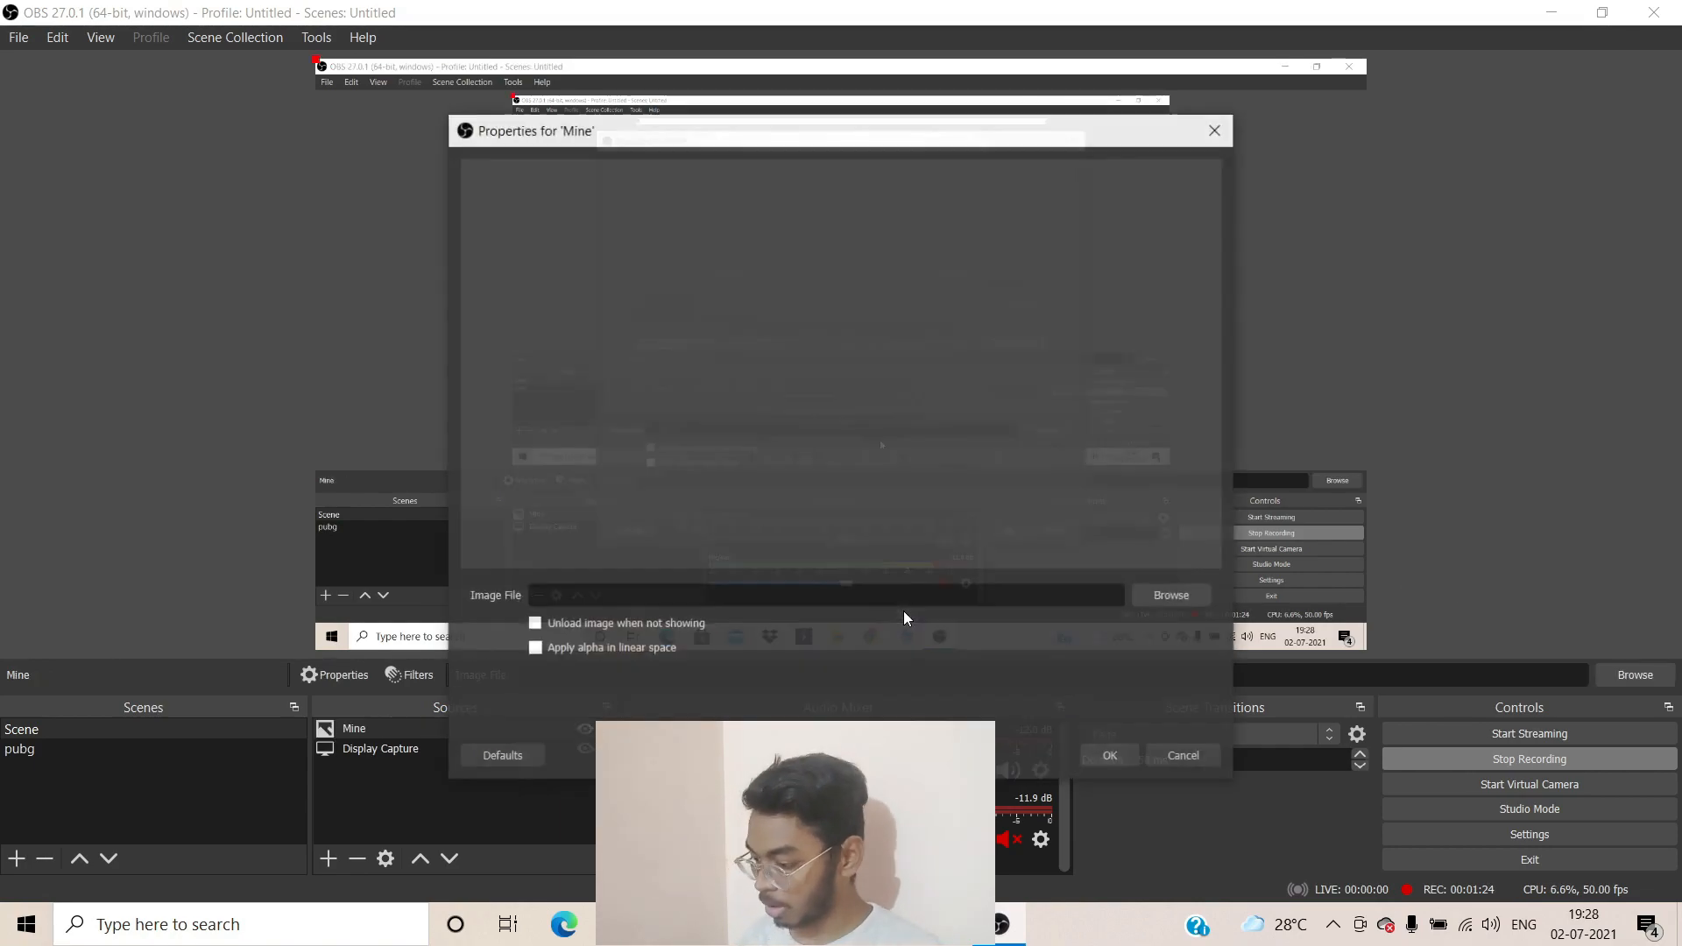
click(1173, 597)
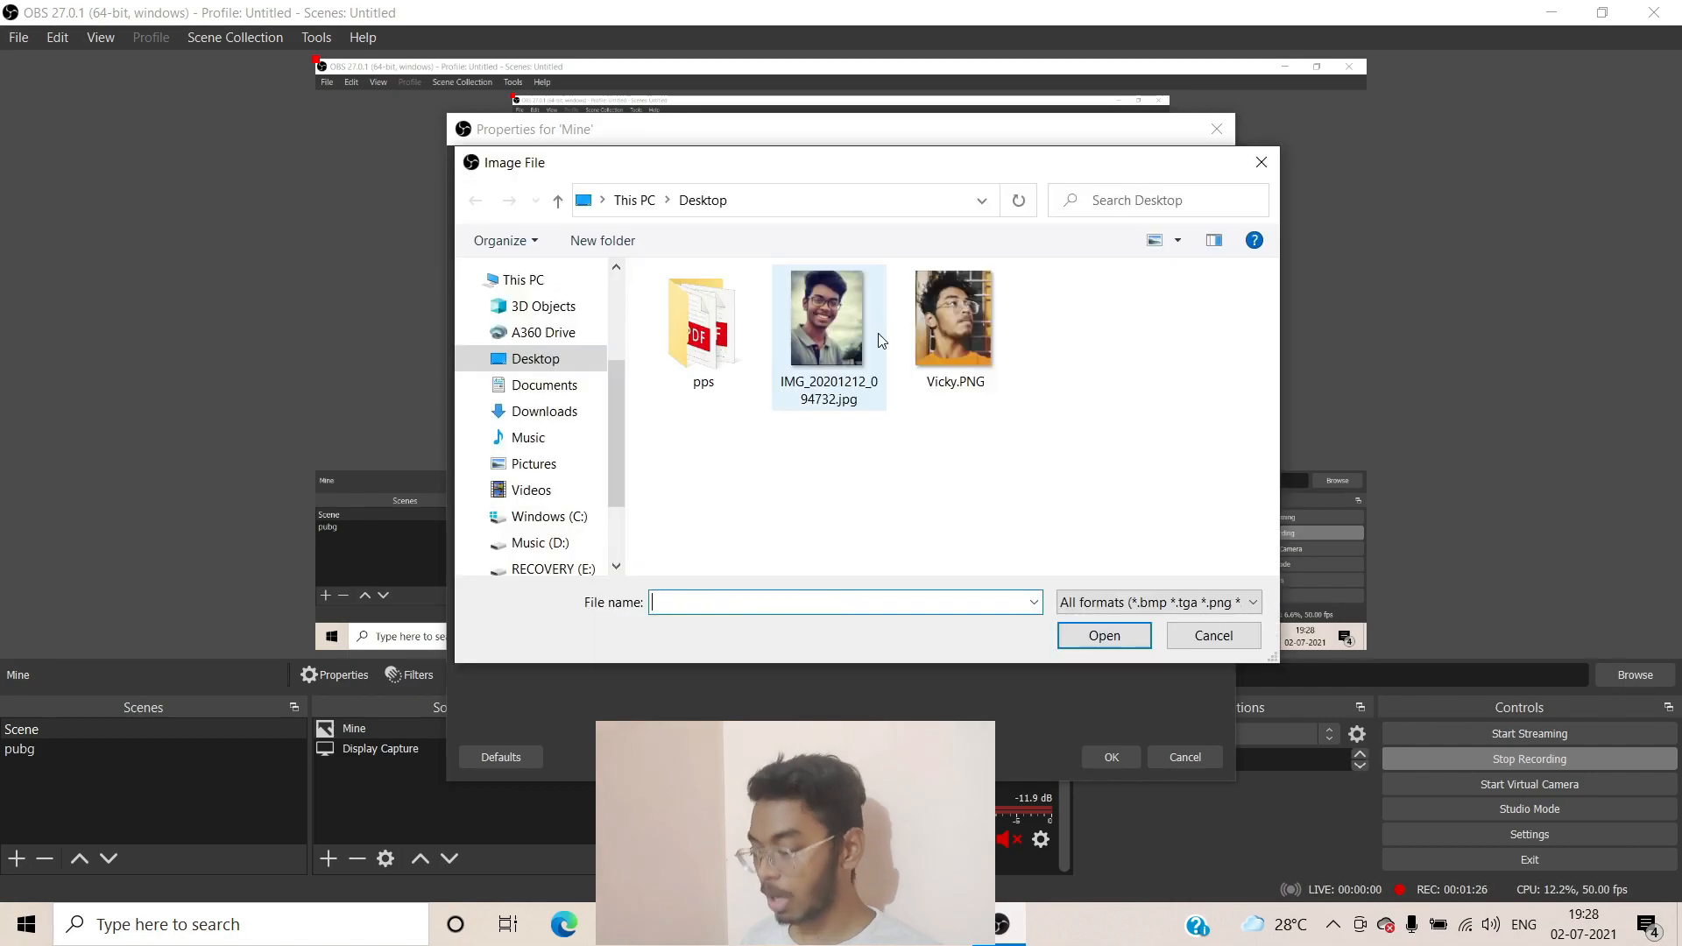
click(1003, 361)
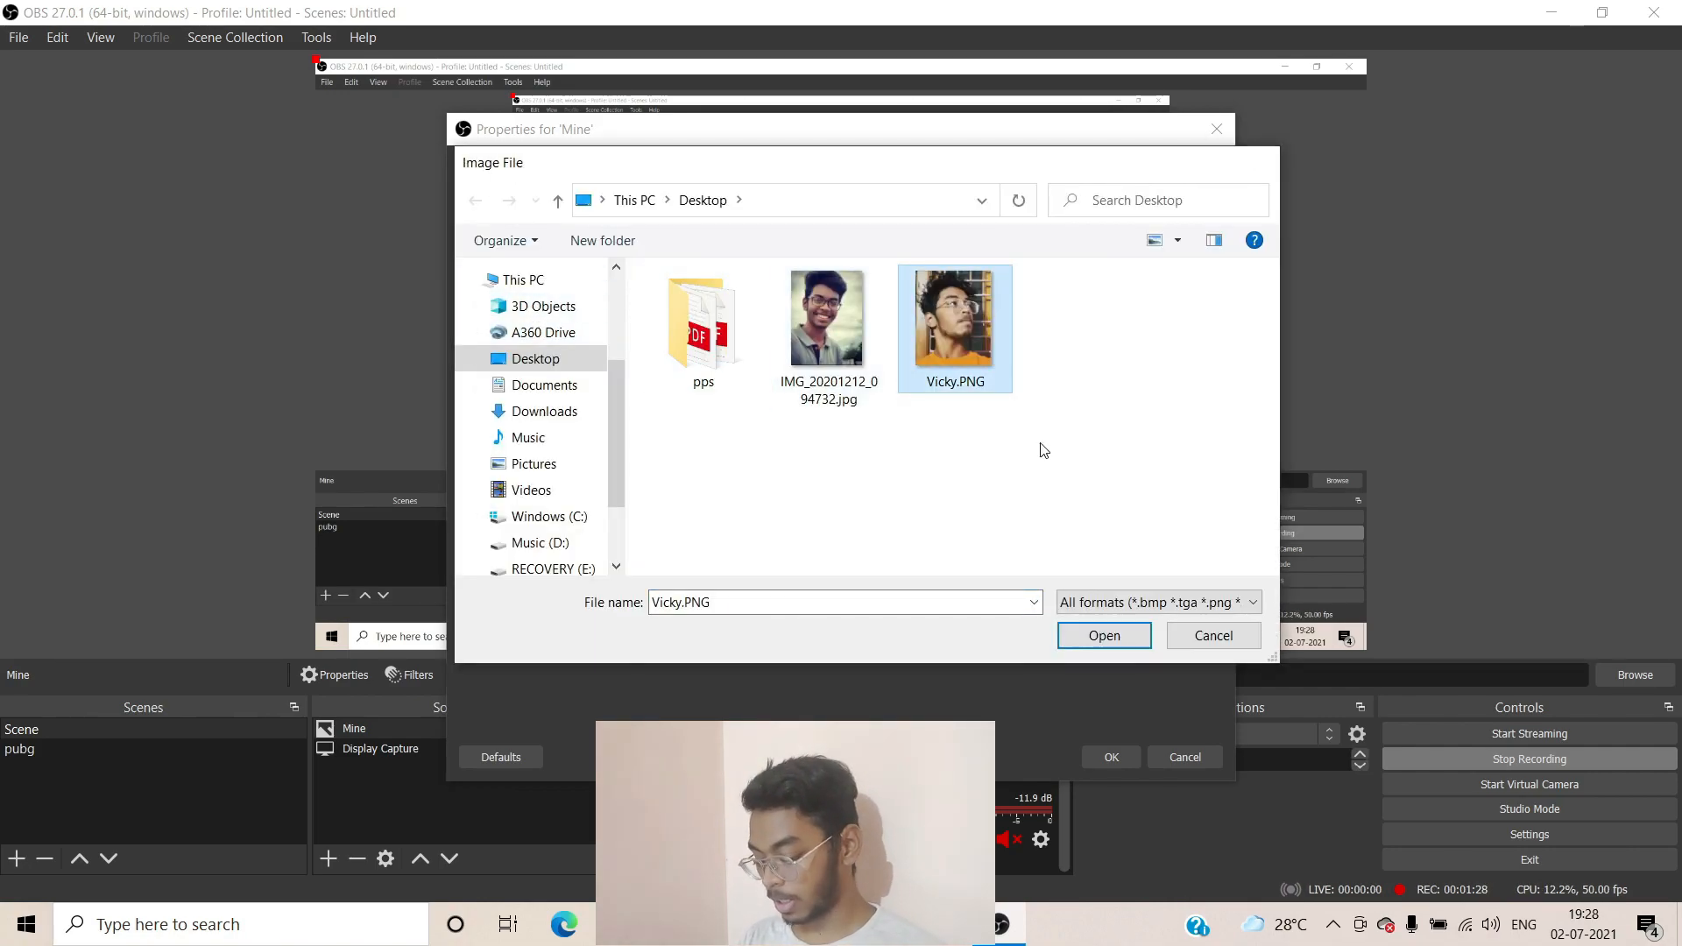
key(Return)
click(1110, 757)
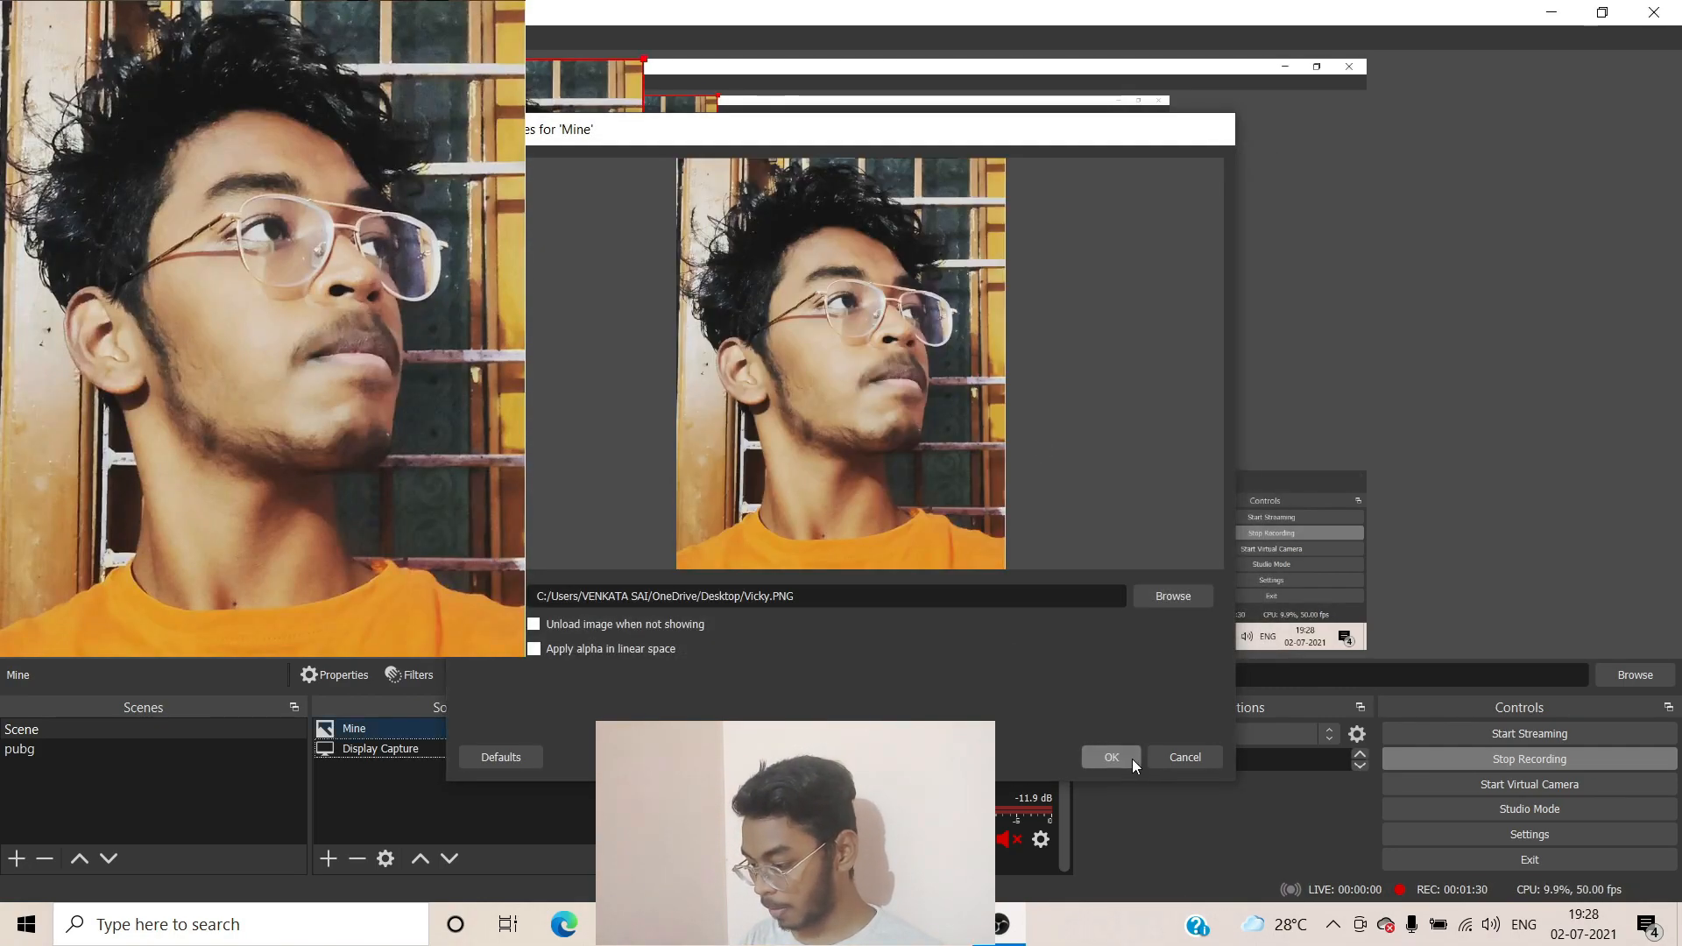
Shrink the Mine photo and place it in the canvas's bottom-left corner
drag(646, 58, 491, 244)
drag(429, 324, 429, 505)
drag(495, 425, 461, 506)
click(263, 446)
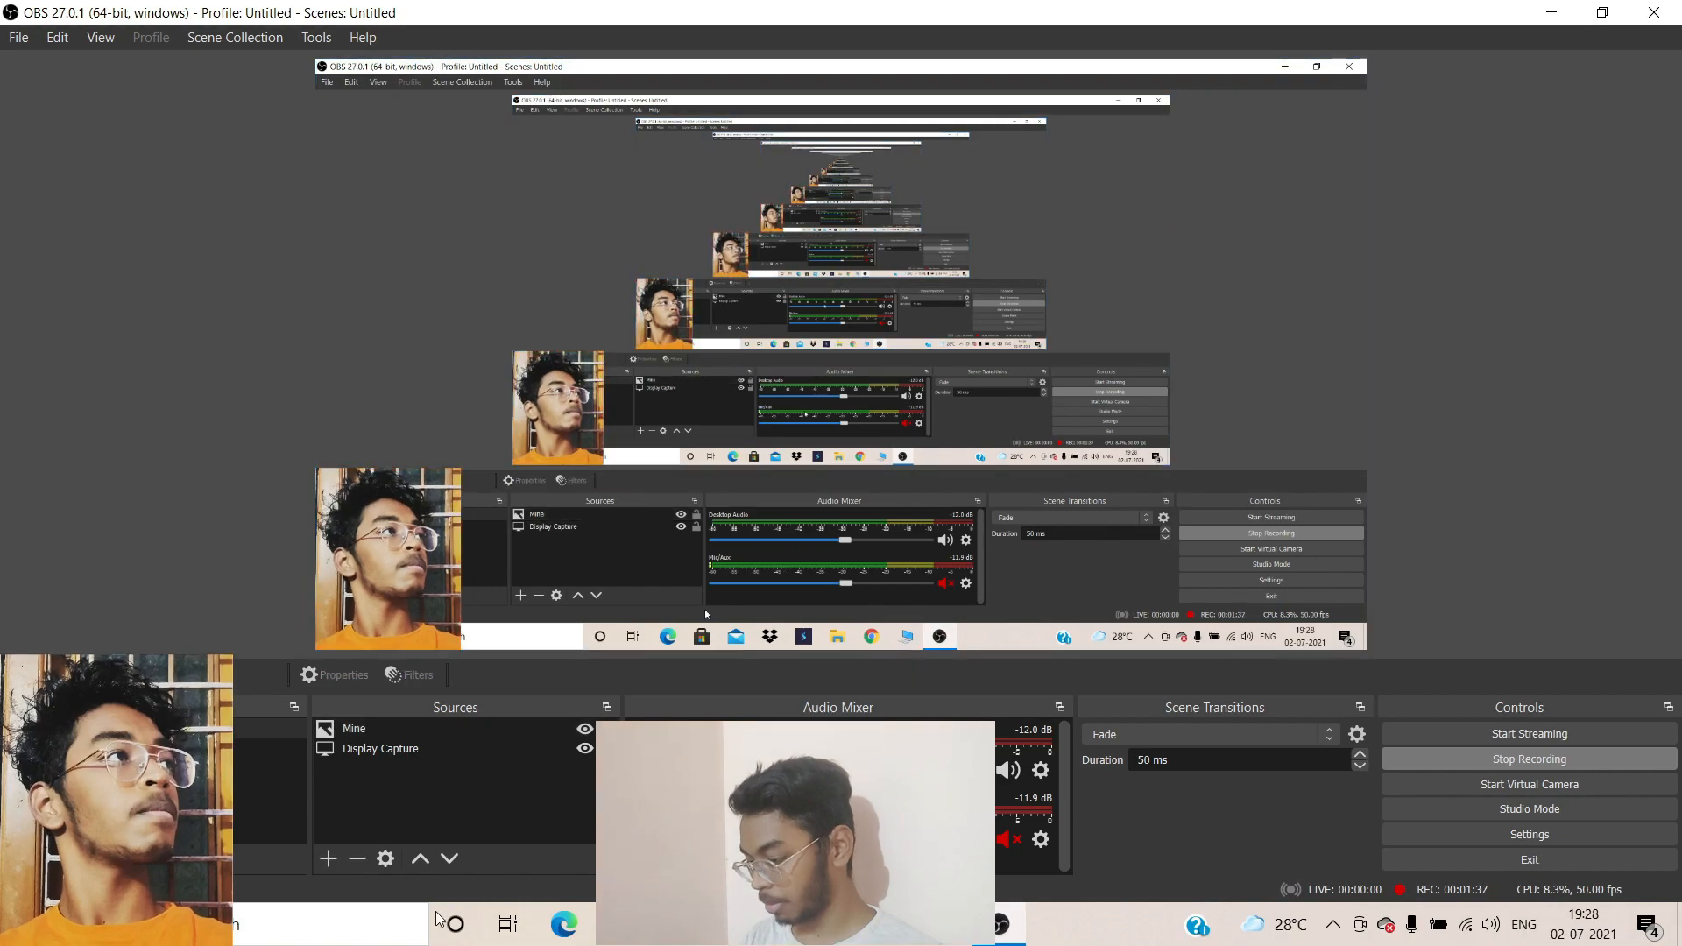
Add a browser source named MVGR with the copied college placements URL pasted in
right_click(454, 781)
mouse_move(498, 793)
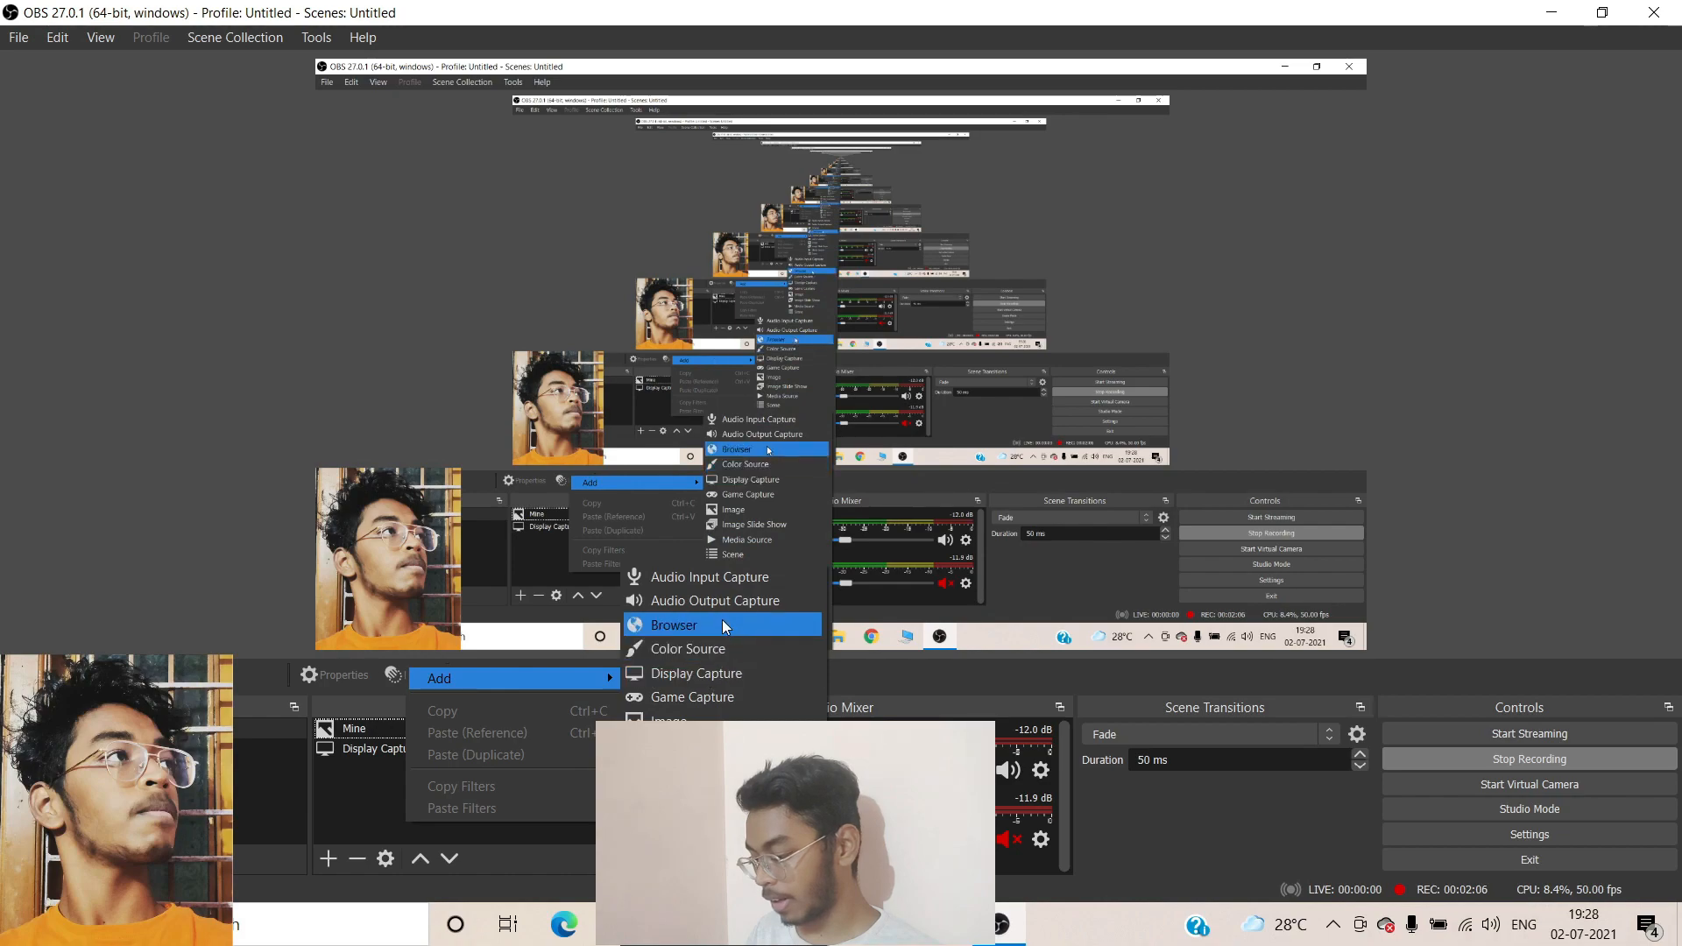
click(716, 622)
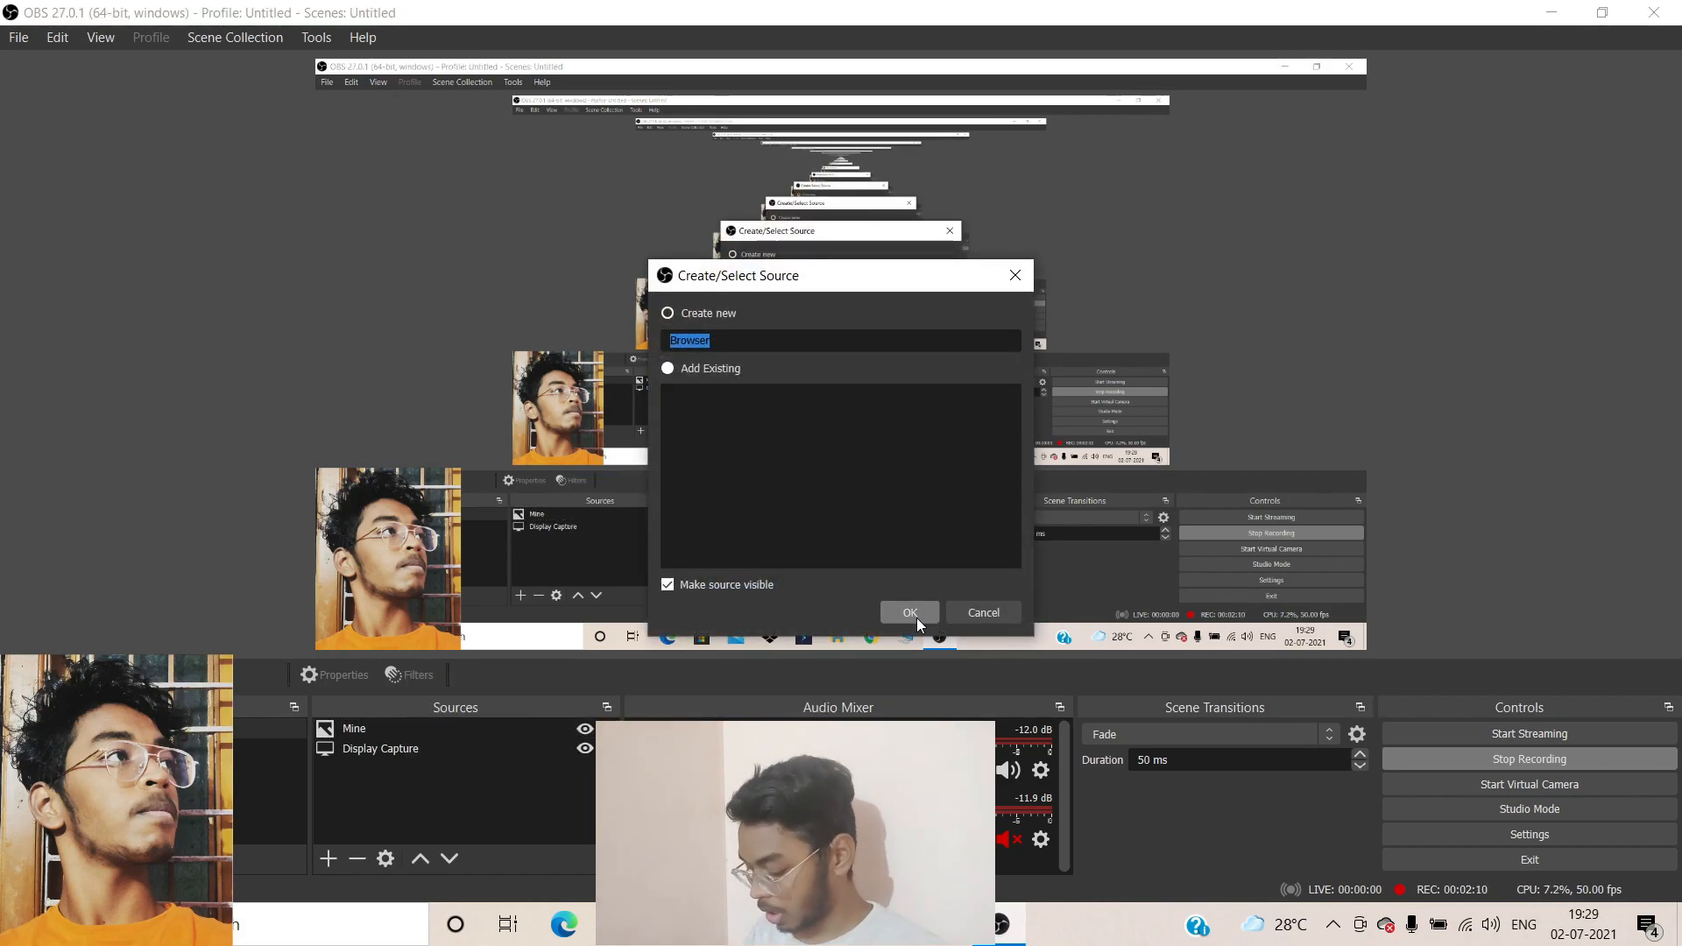
text(MV)
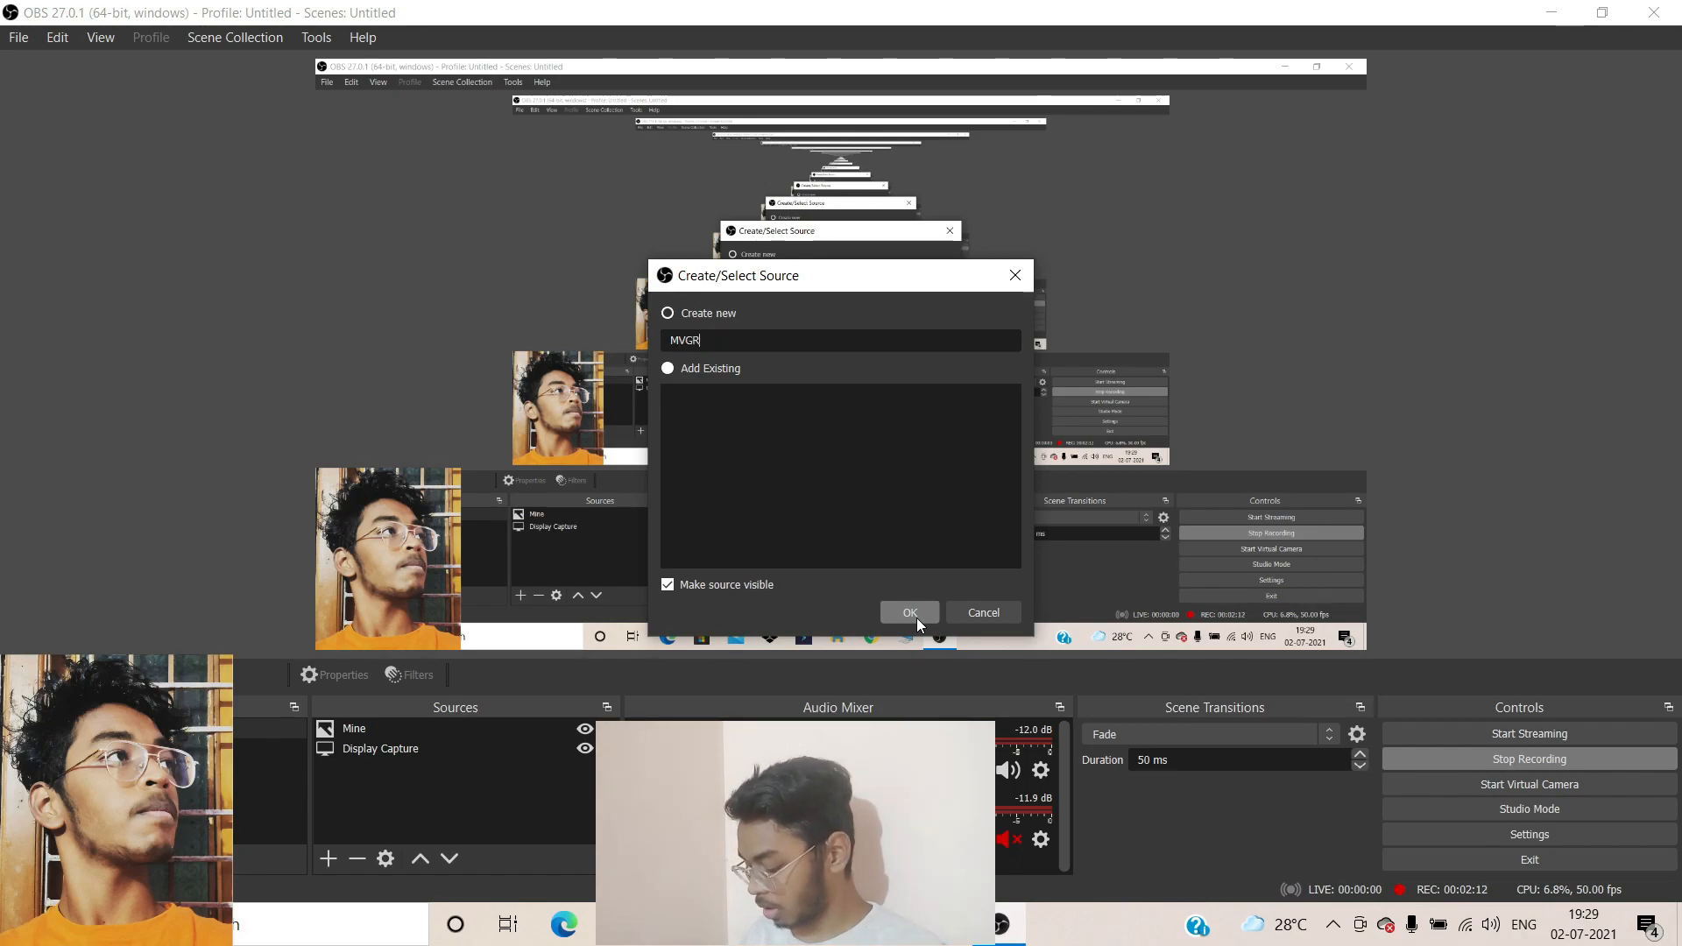
text(GR)
click(910, 612)
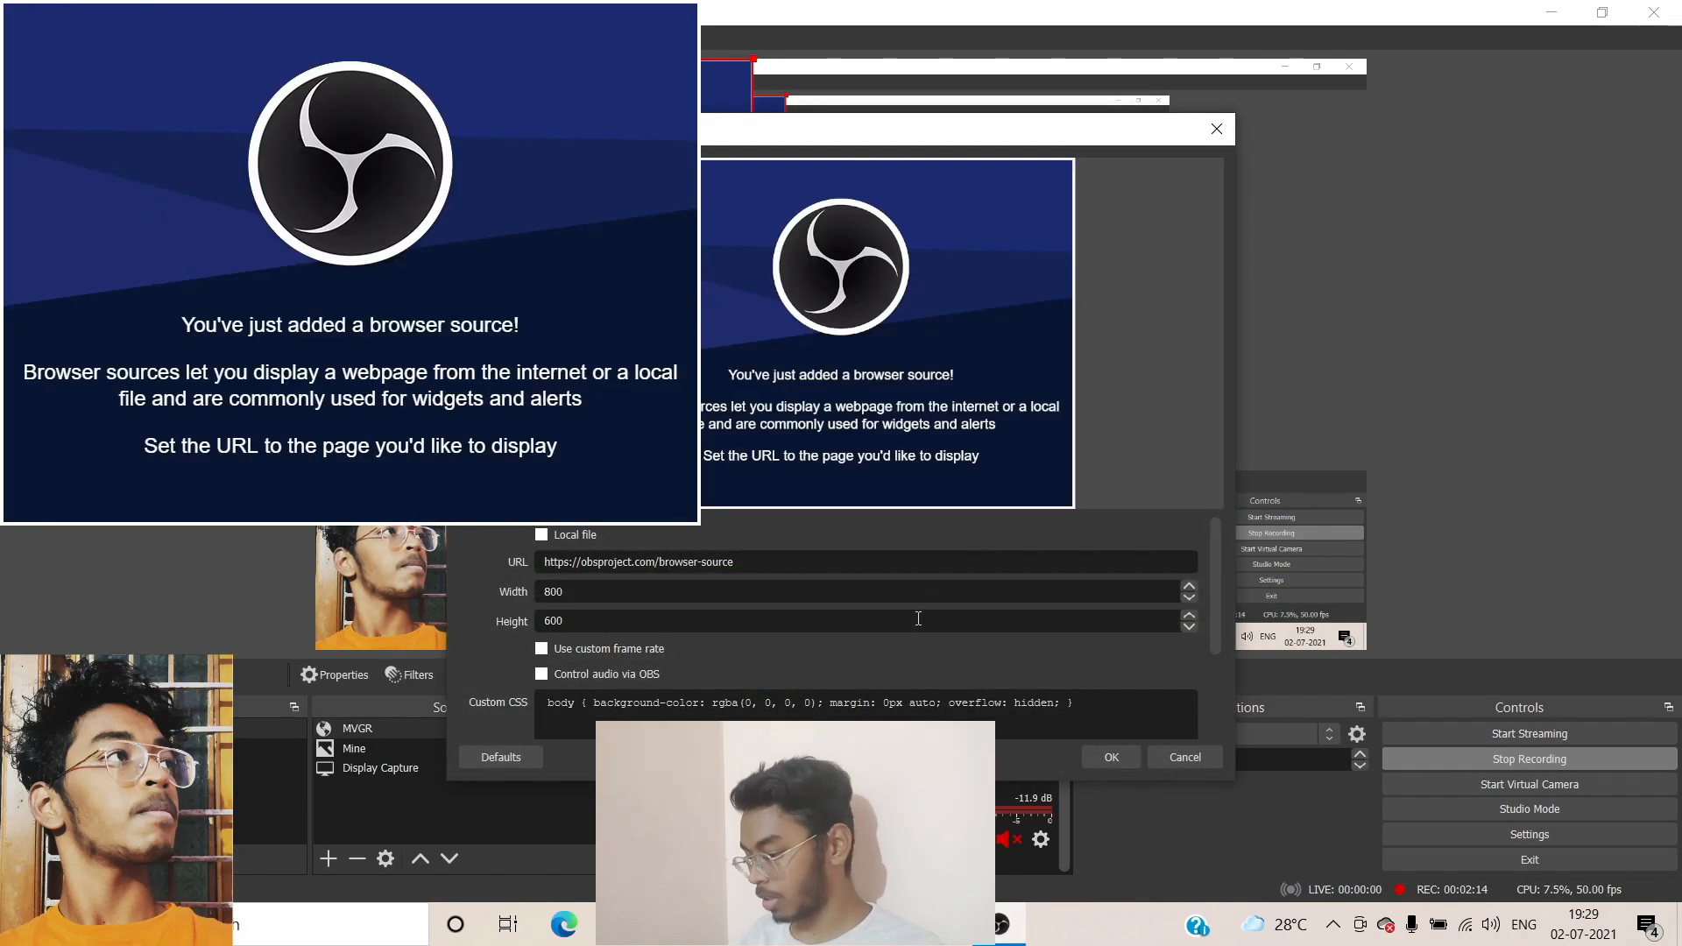
triple_click(852, 561)
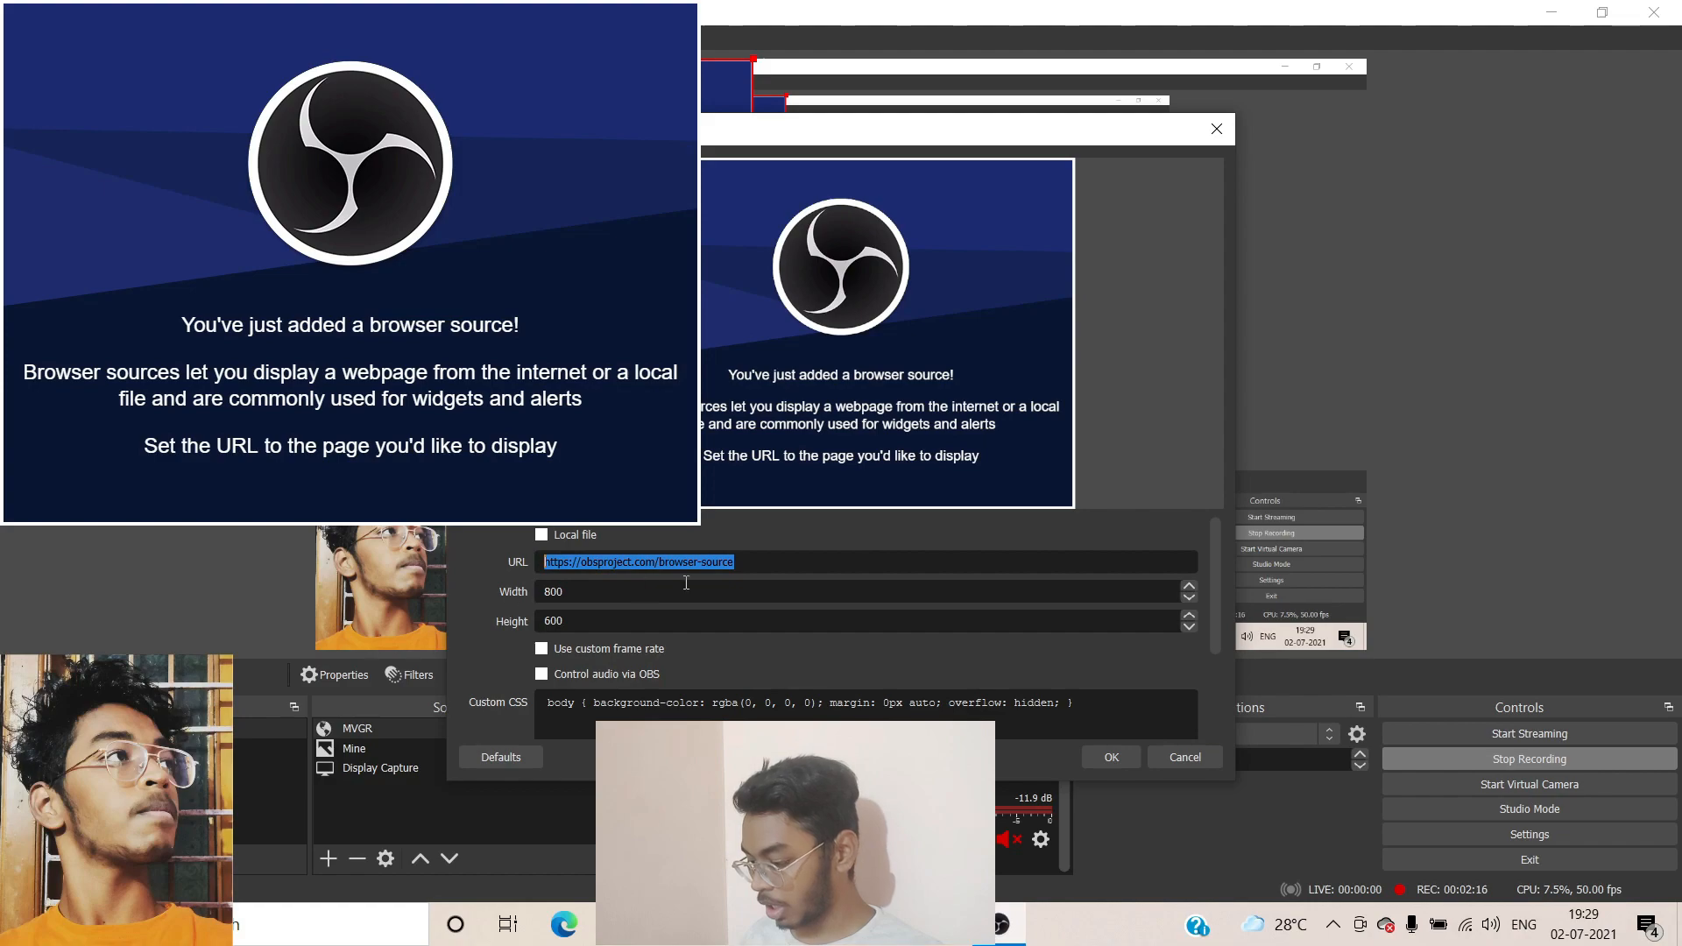
key(ctrl+v)
key(Return)
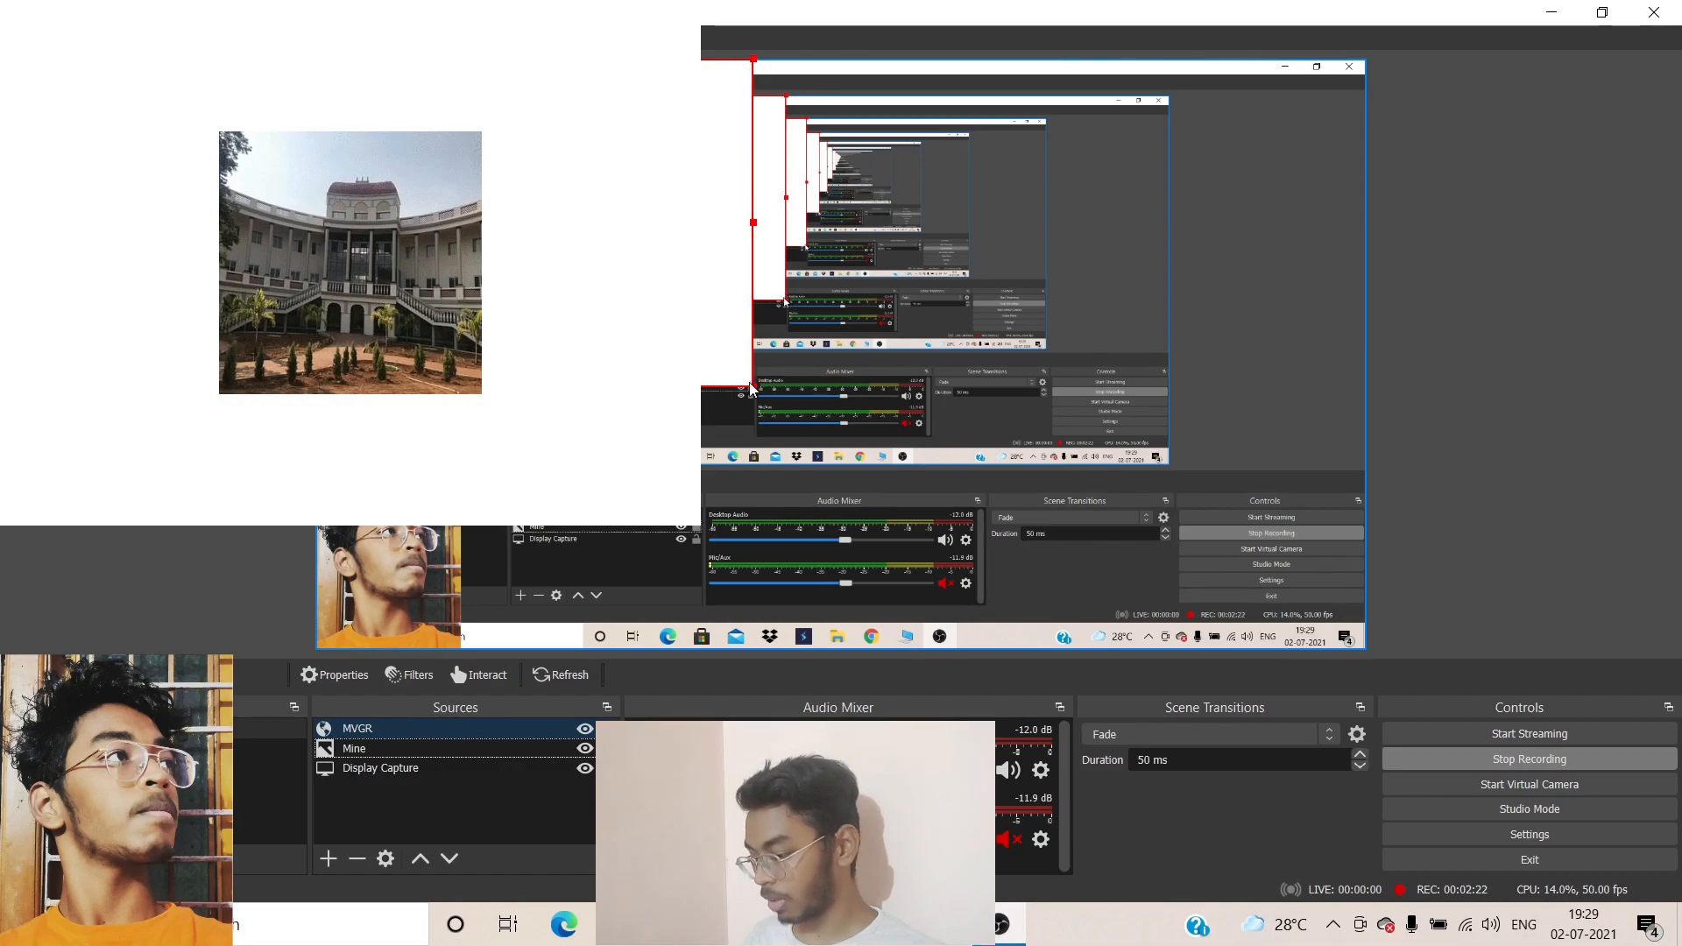
Shrink the MVGR web page into the canvas's top-right corner
drag(755, 387, 1222, 250)
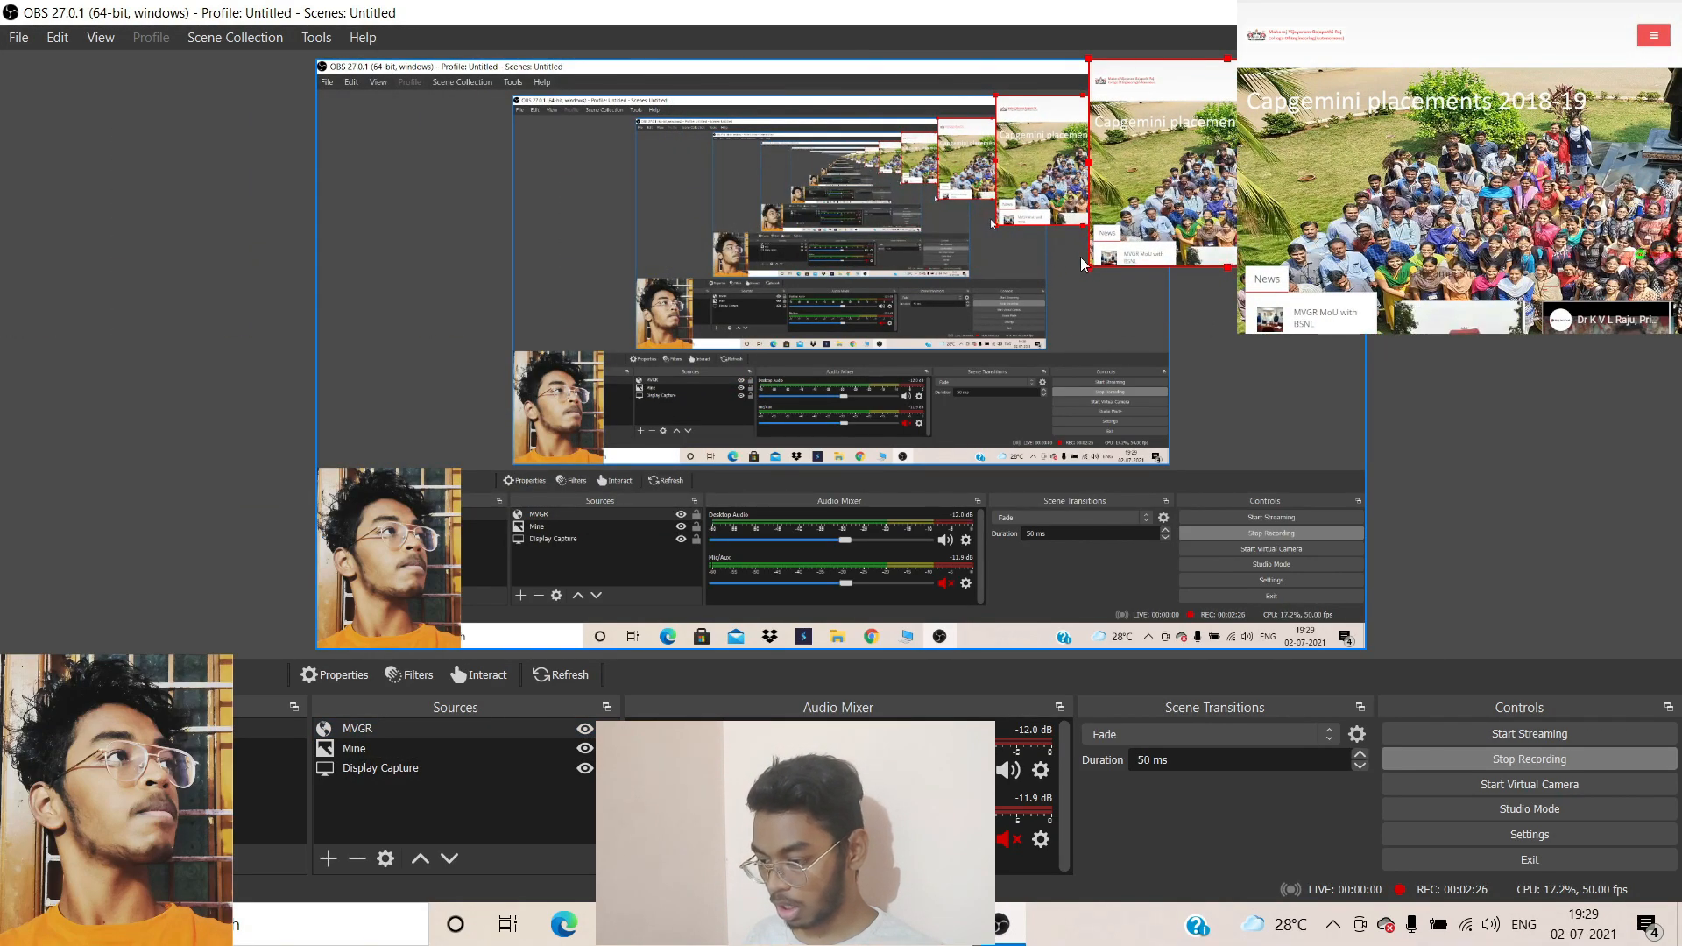
drag(1088, 268, 1163, 185)
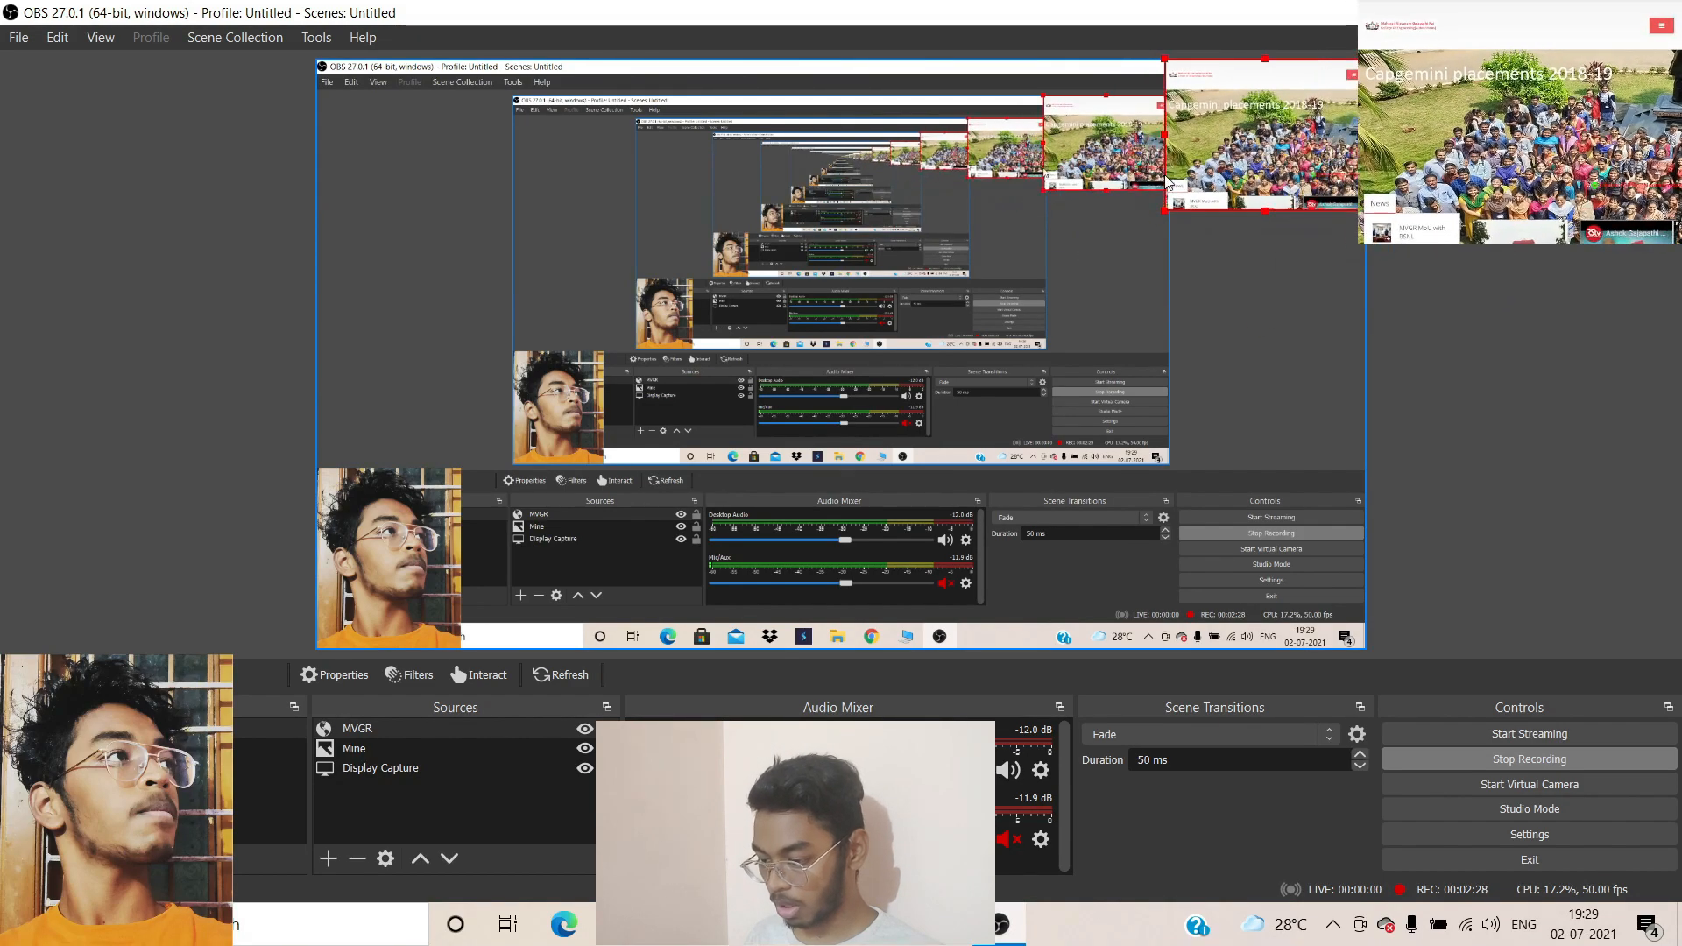
key(Escape)
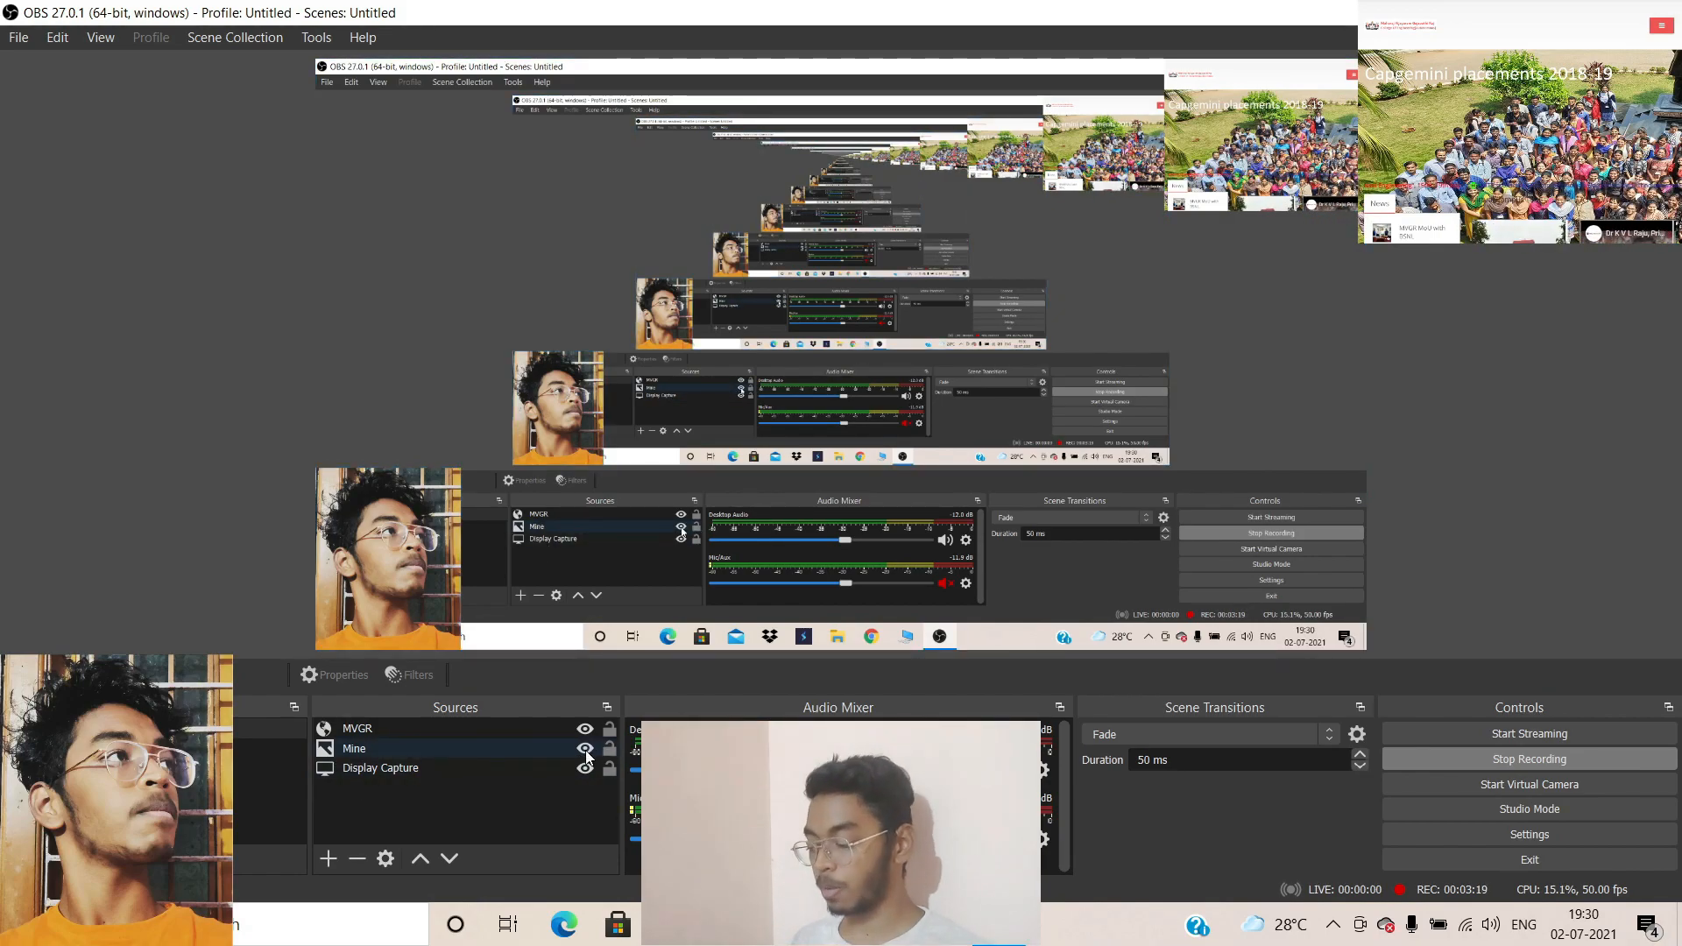
click(585, 750)
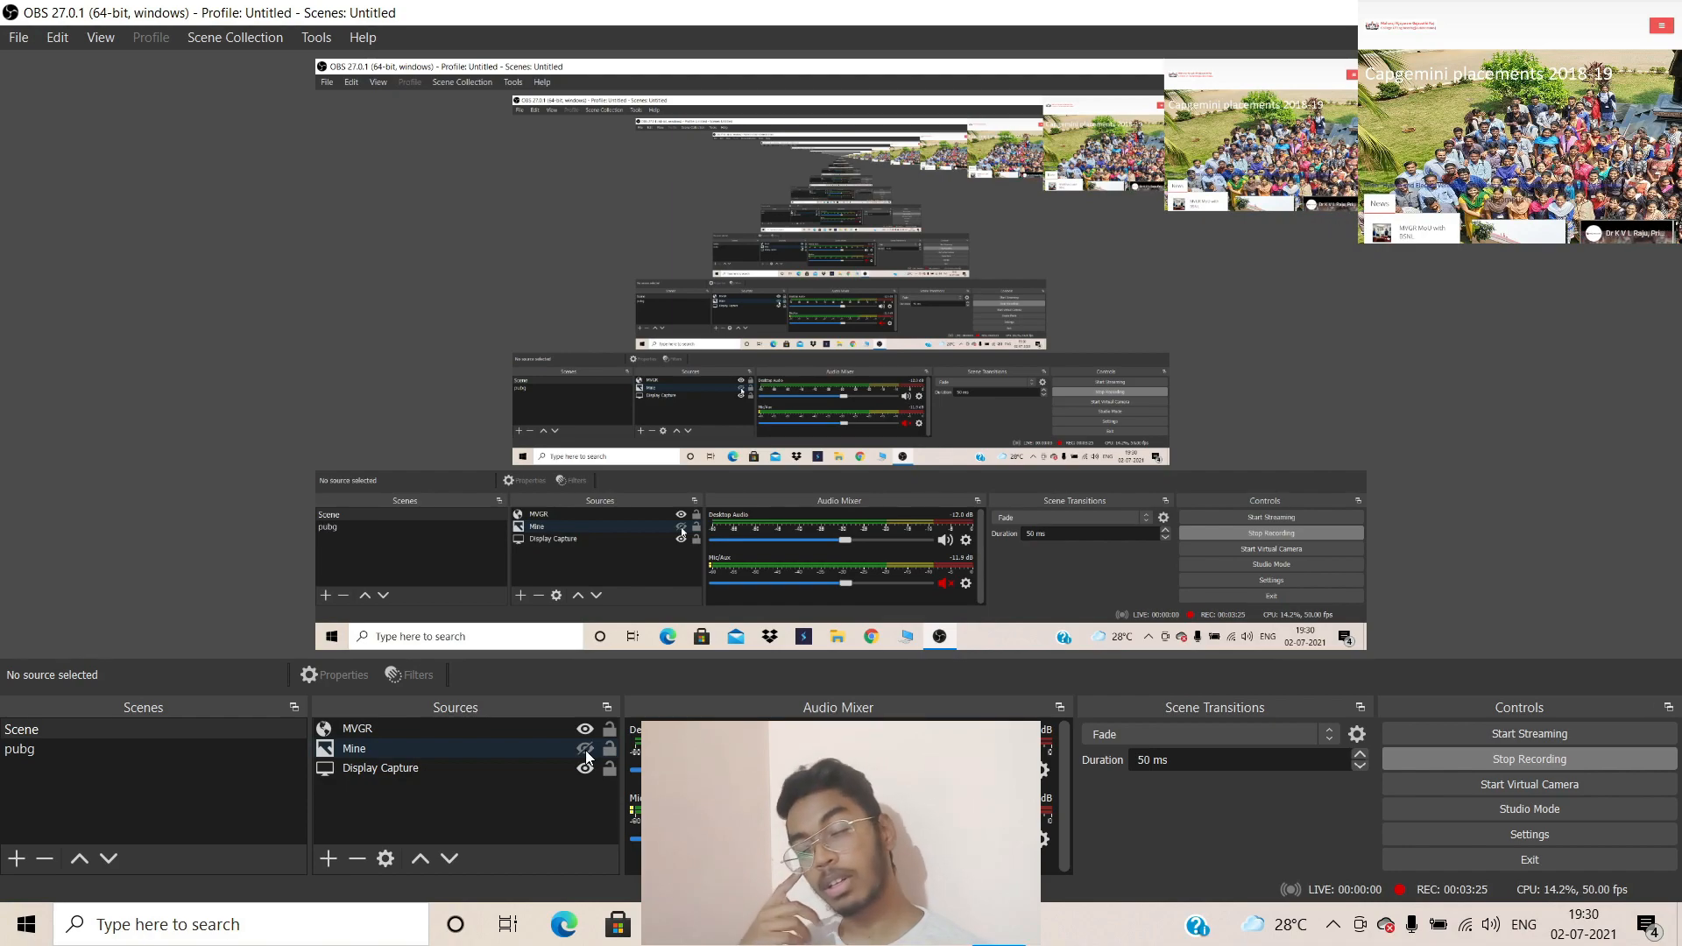
click(585, 750)
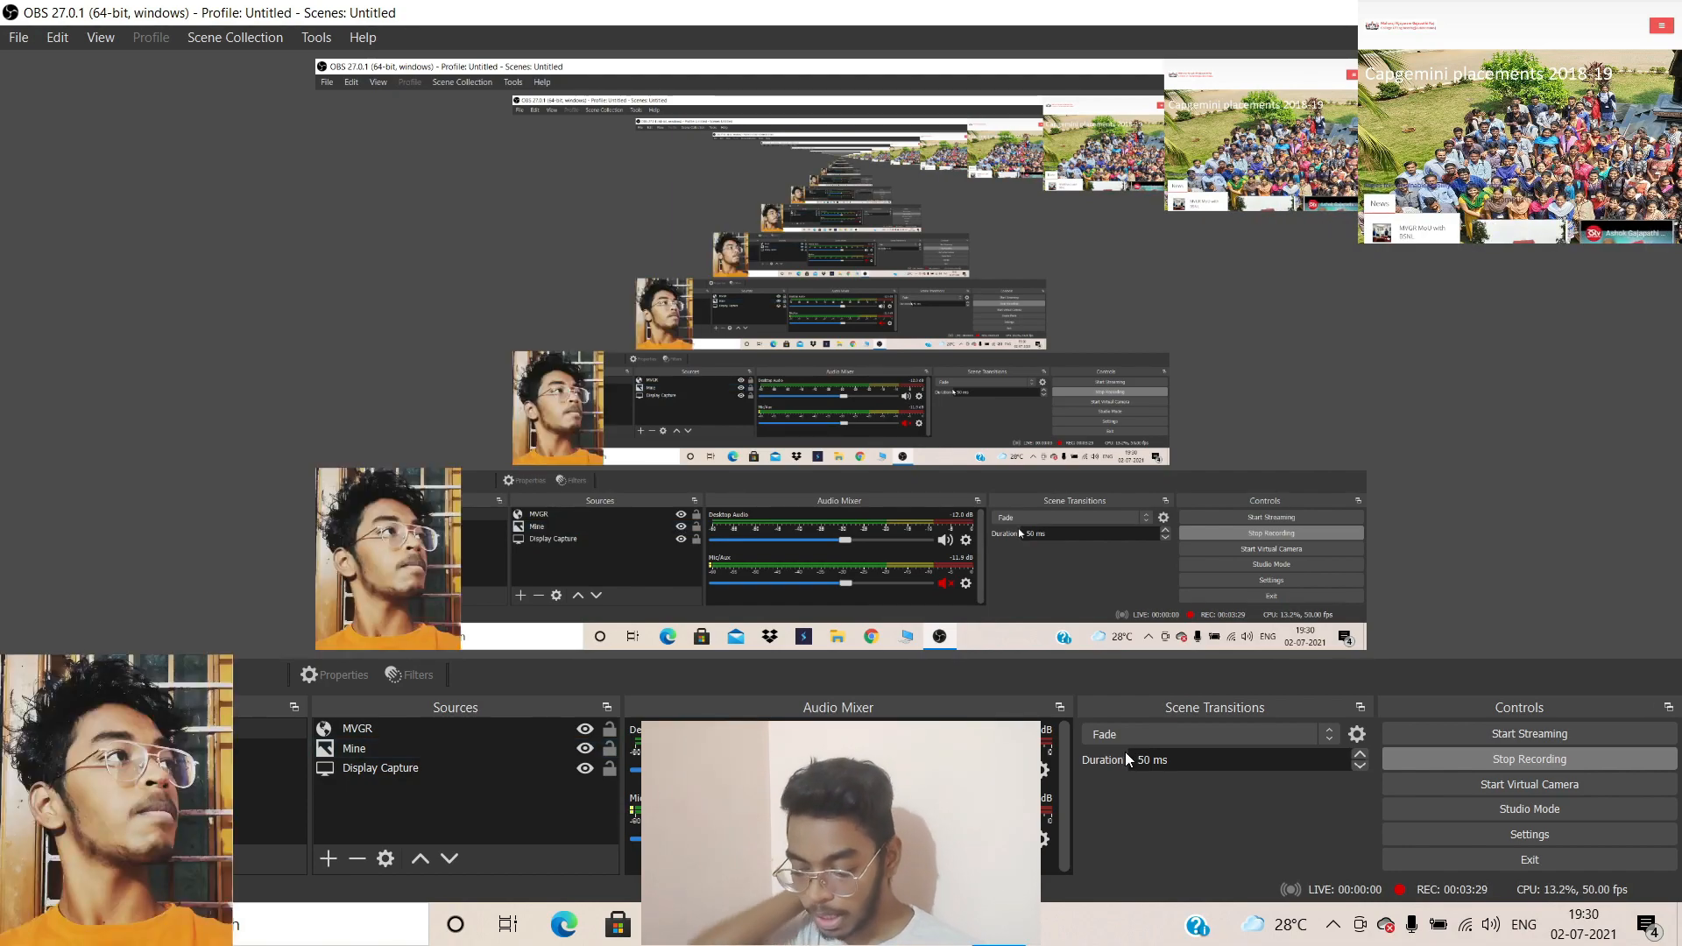
click(1188, 646)
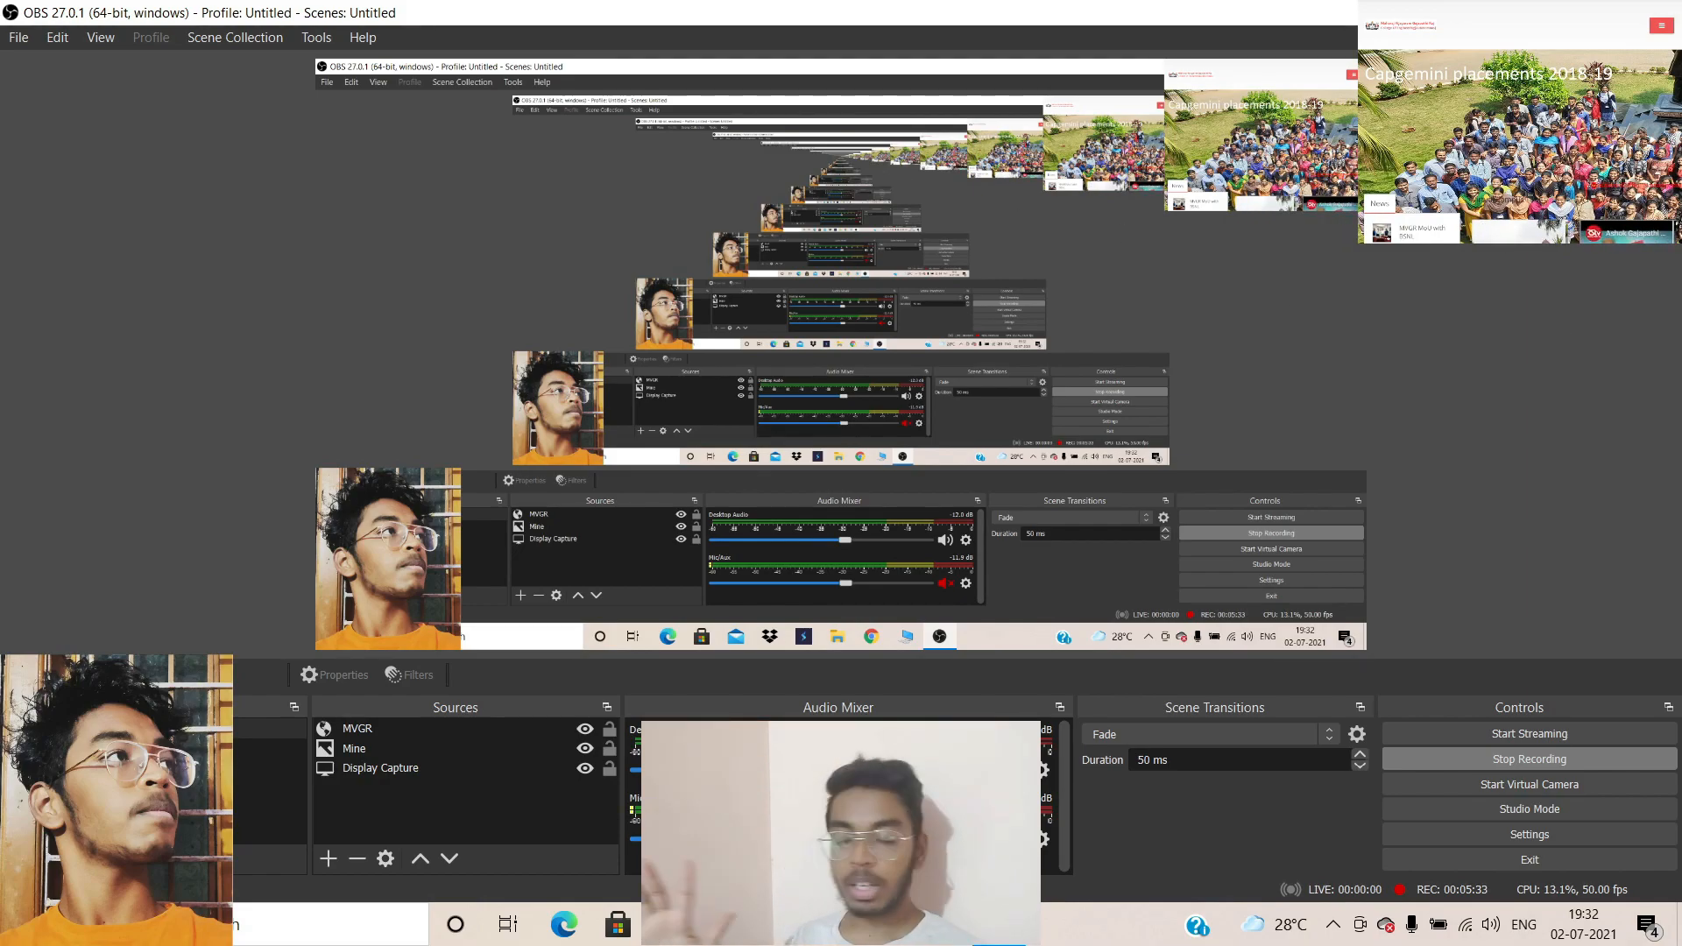
Show the desktop and launch Chrome with the IT profile
key(super+d)
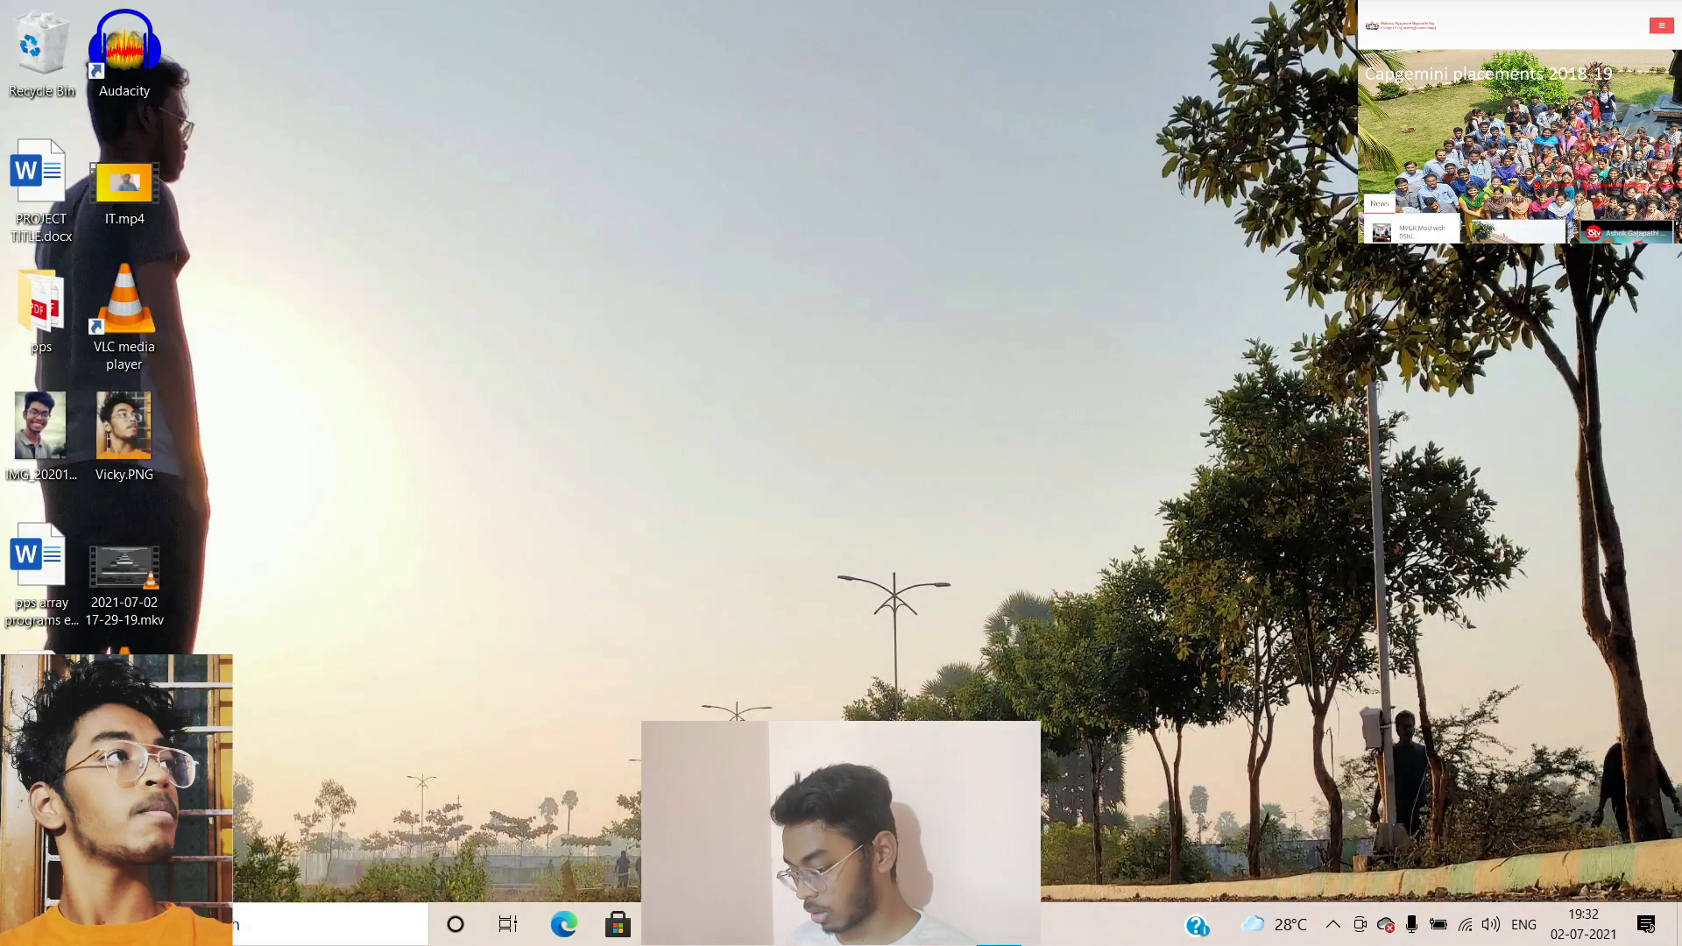
click(726, 924)
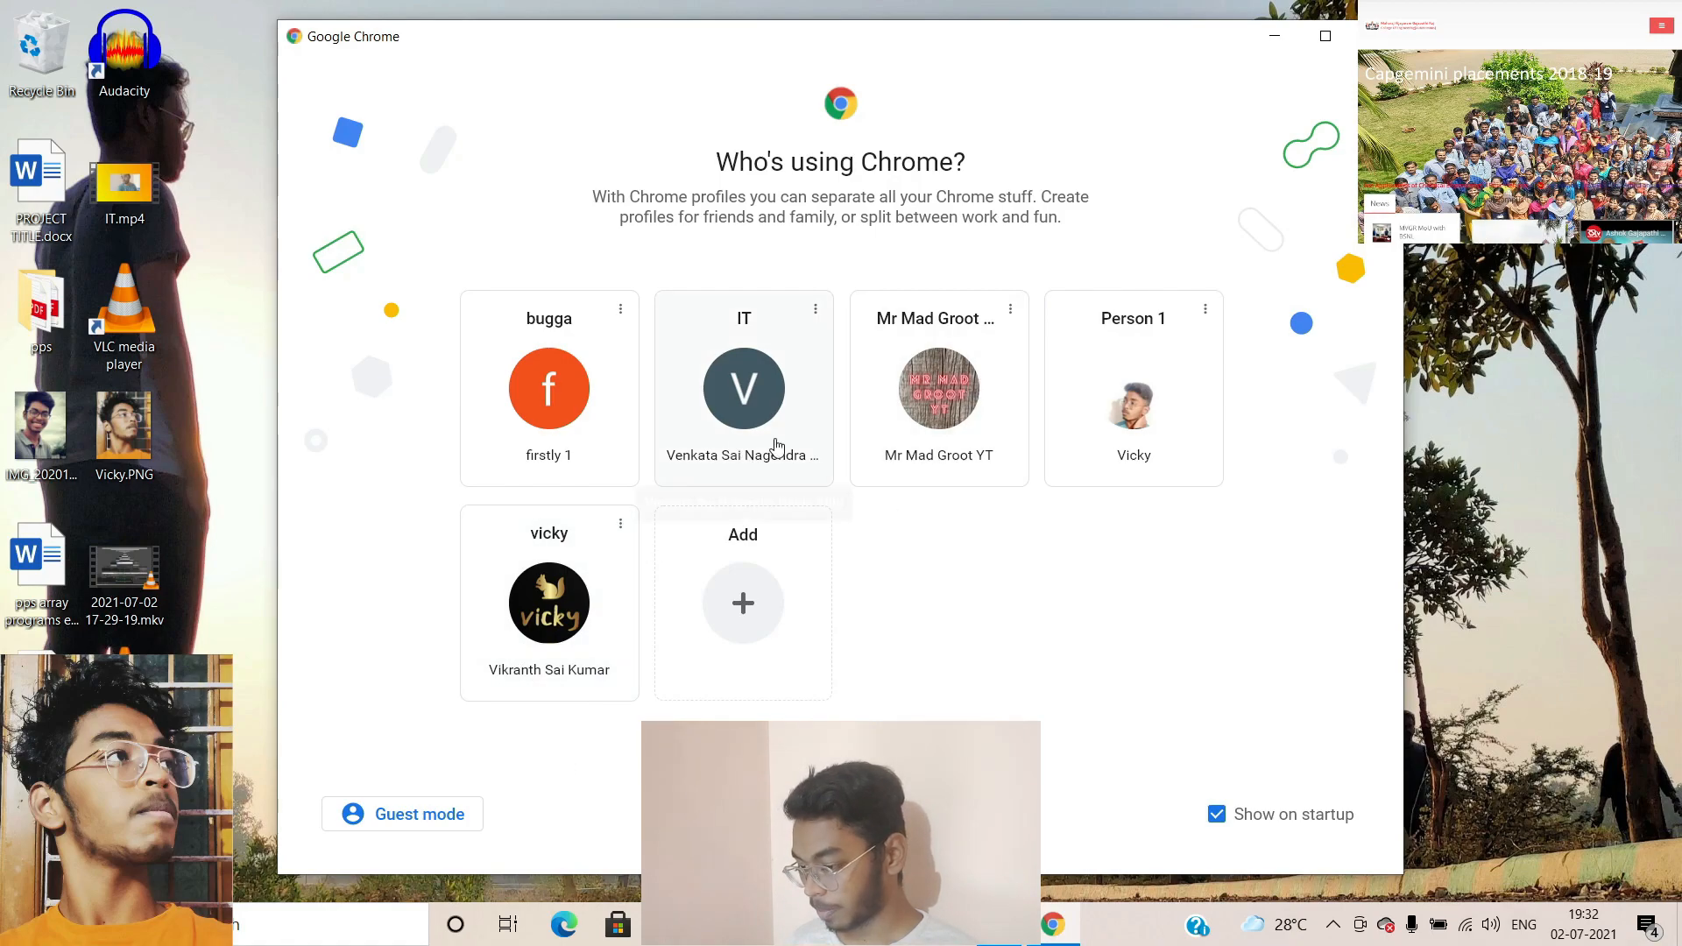
click(741, 445)
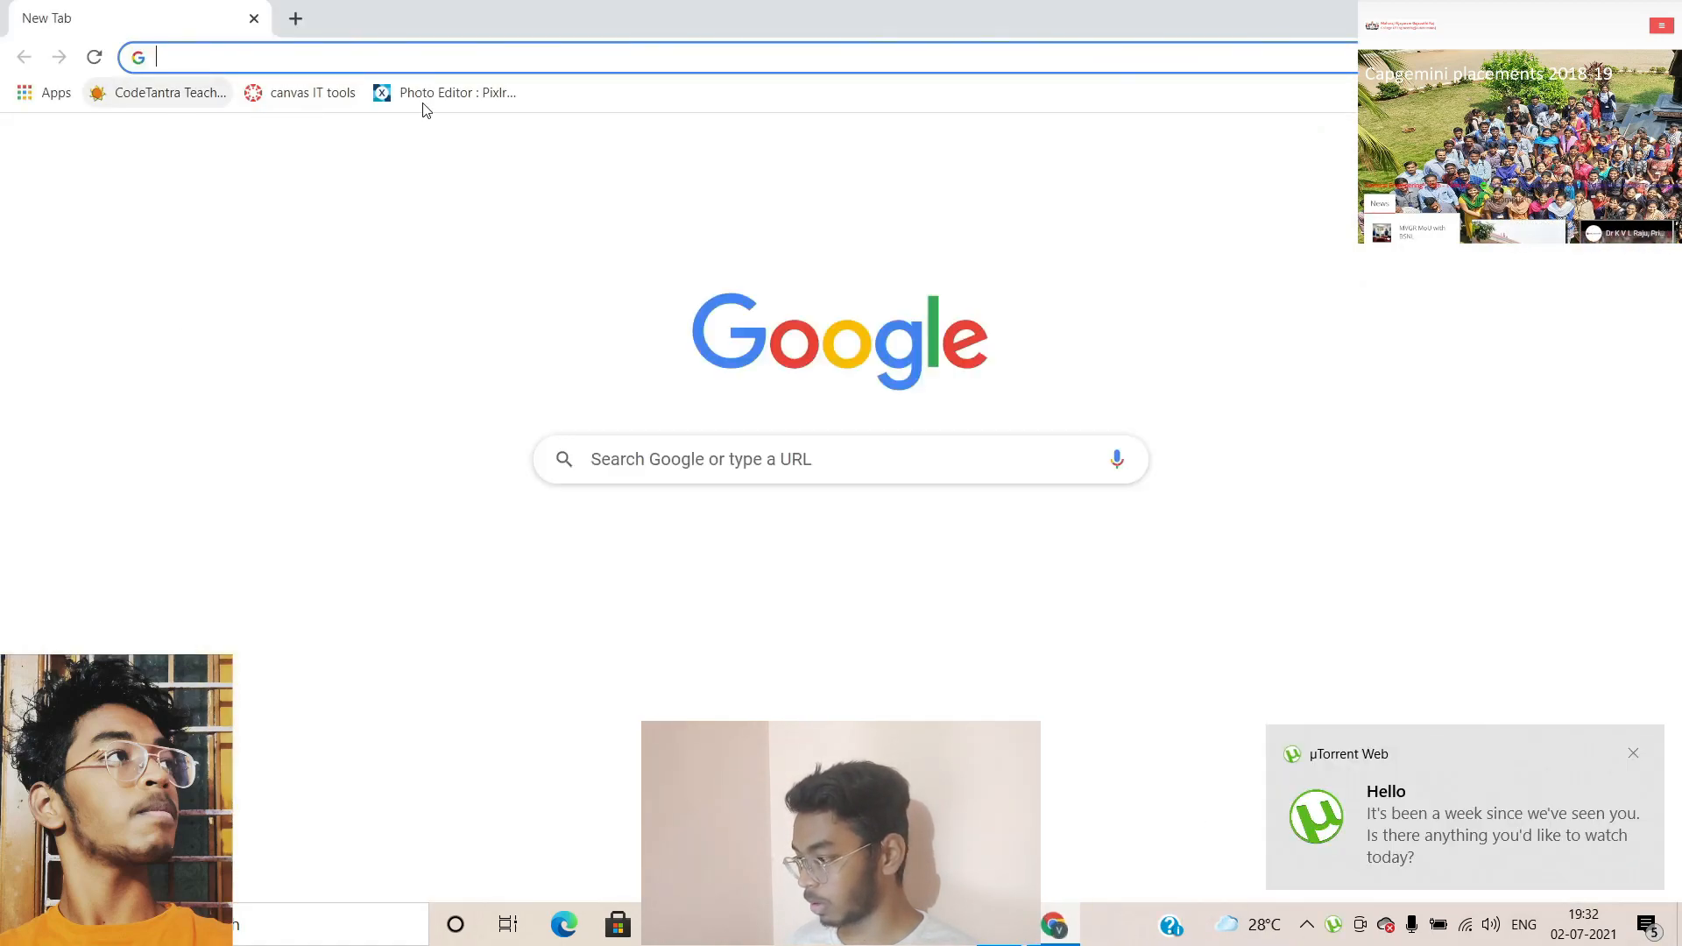
Search Google for pixlr and open the pixlr.com homepage
text(pi)
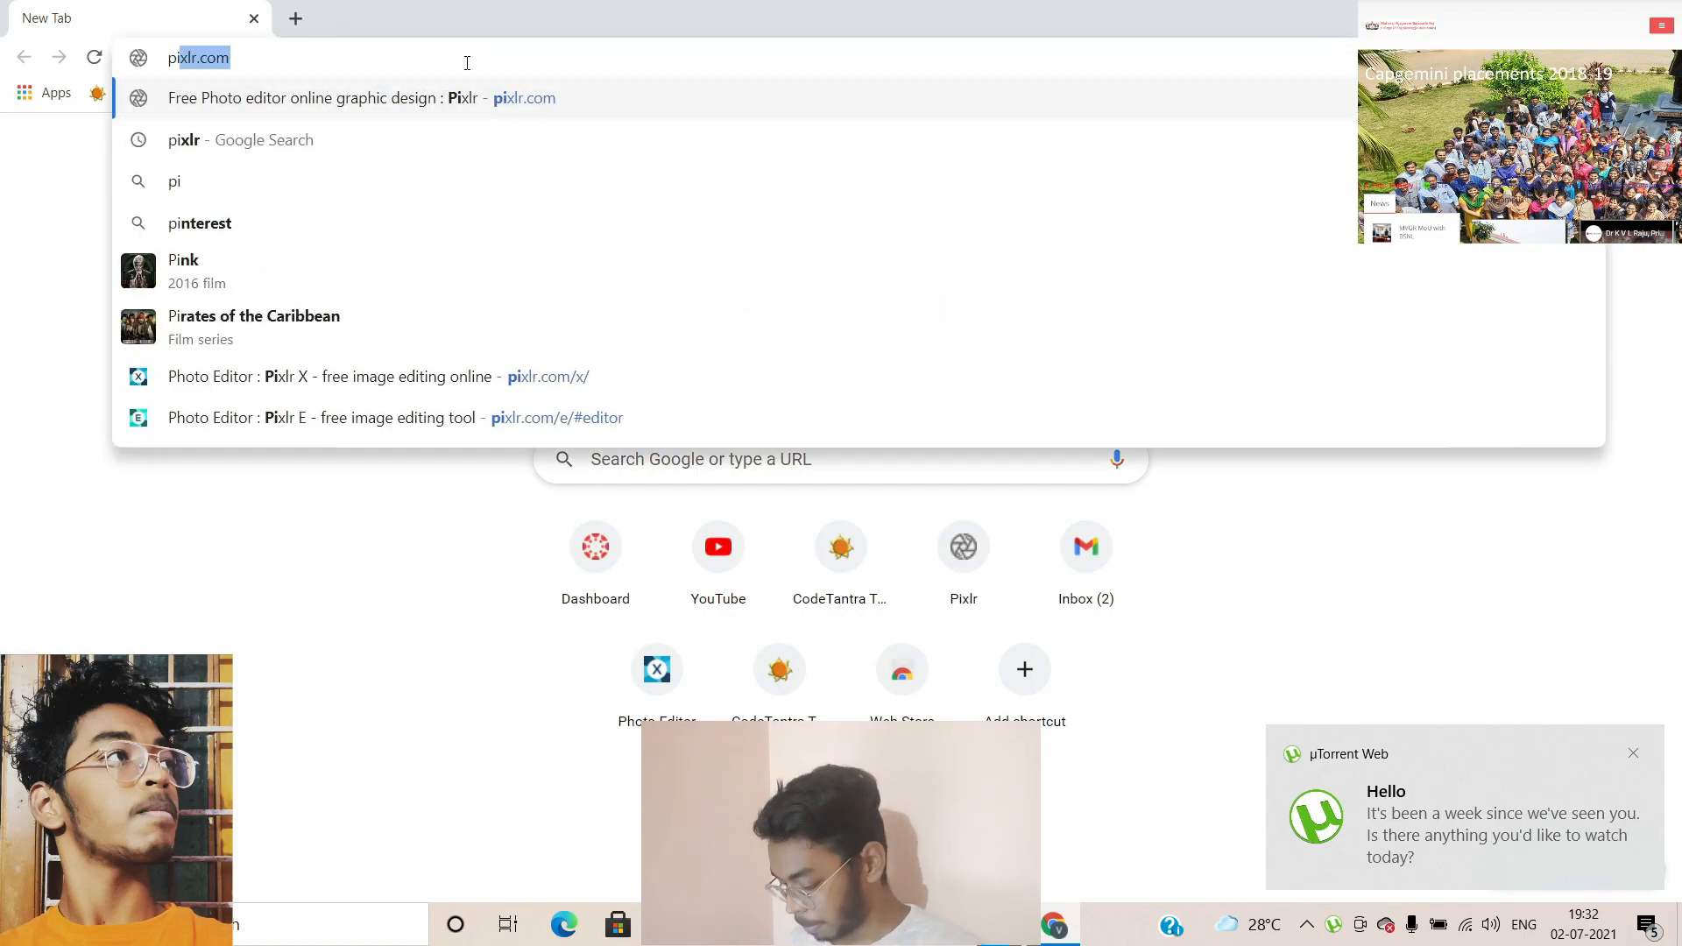
text(xlr)
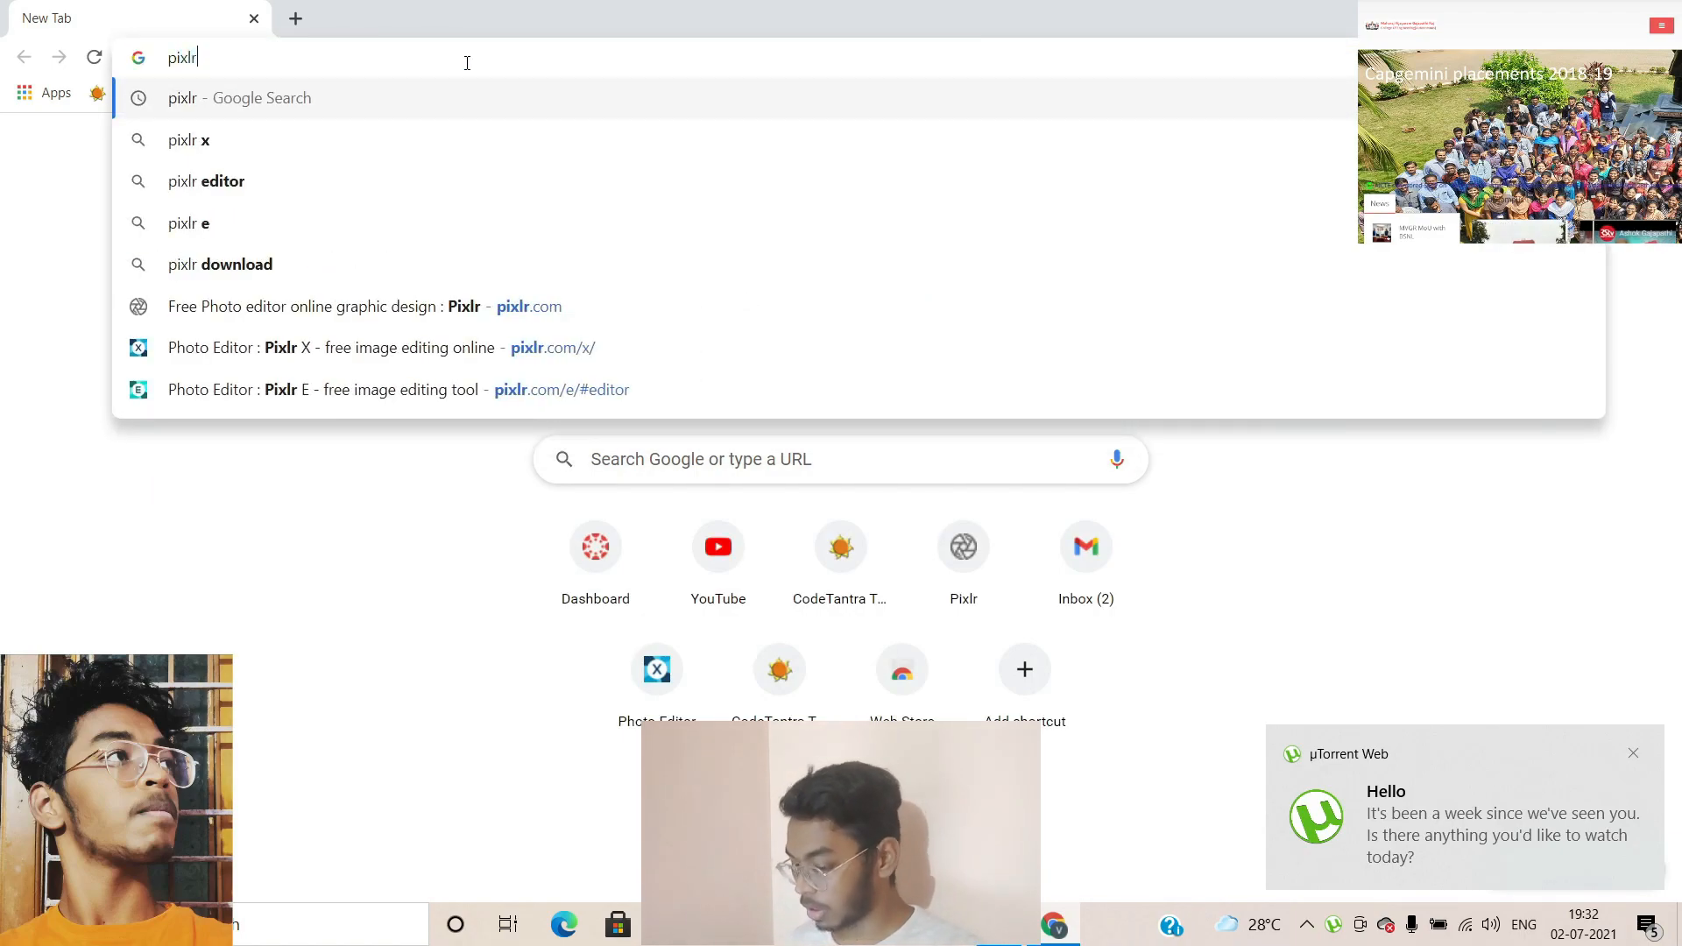
key(BackSpace)
key(Return)
click(404, 324)
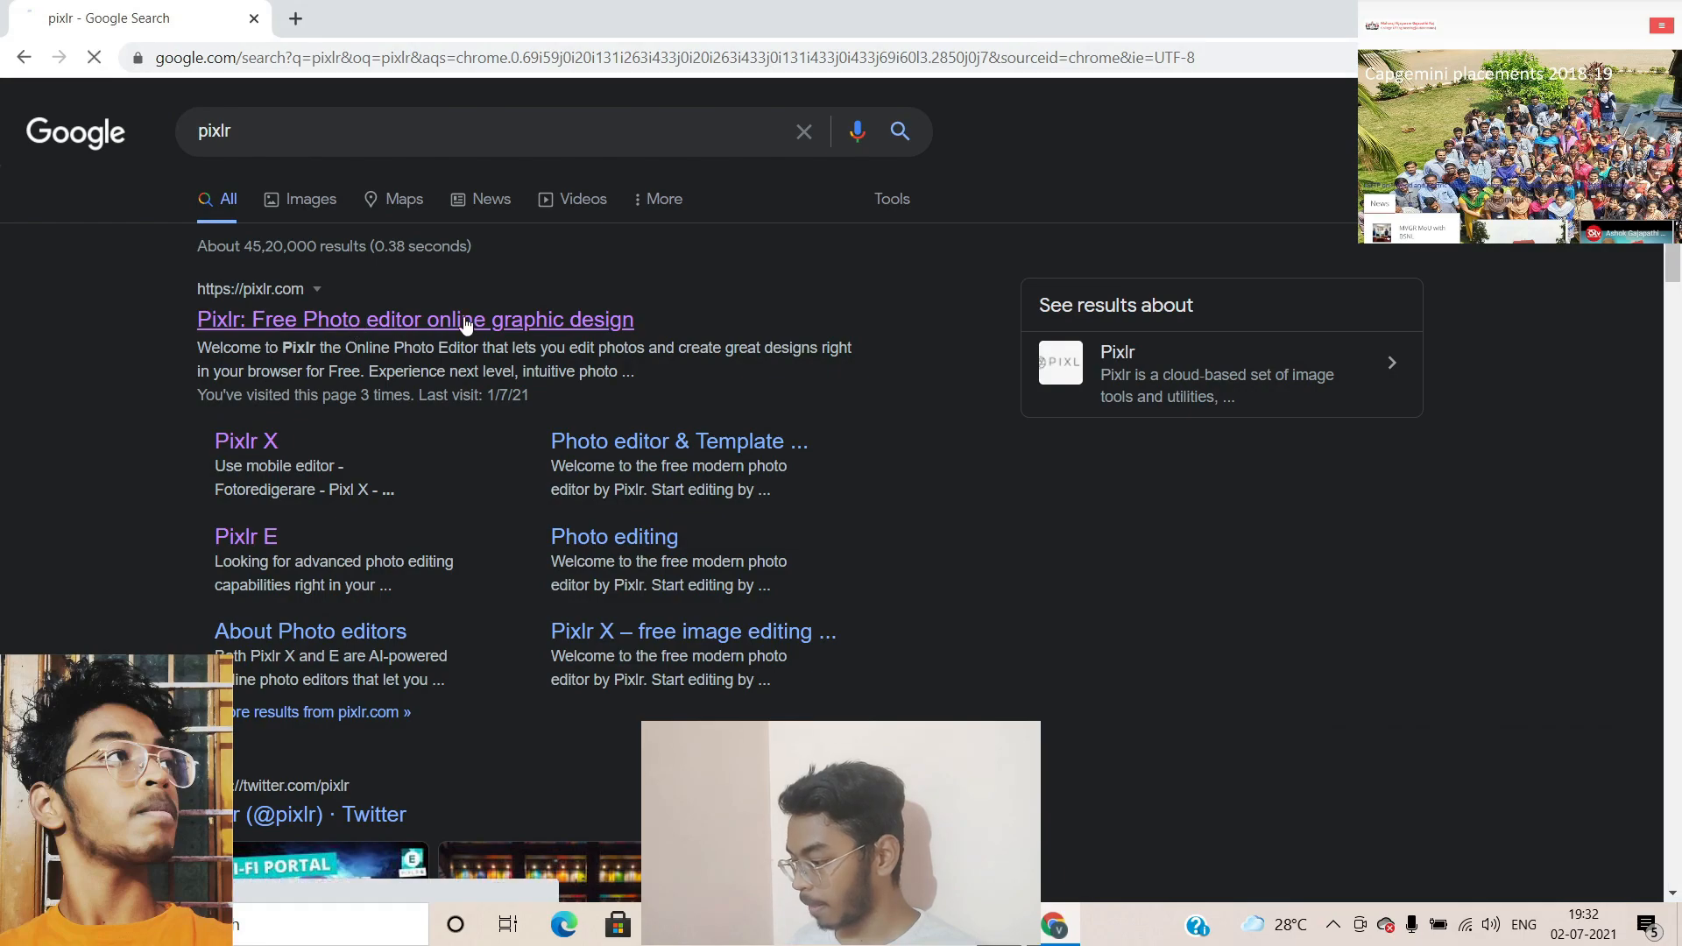
scroll(827, 587, down, 3)
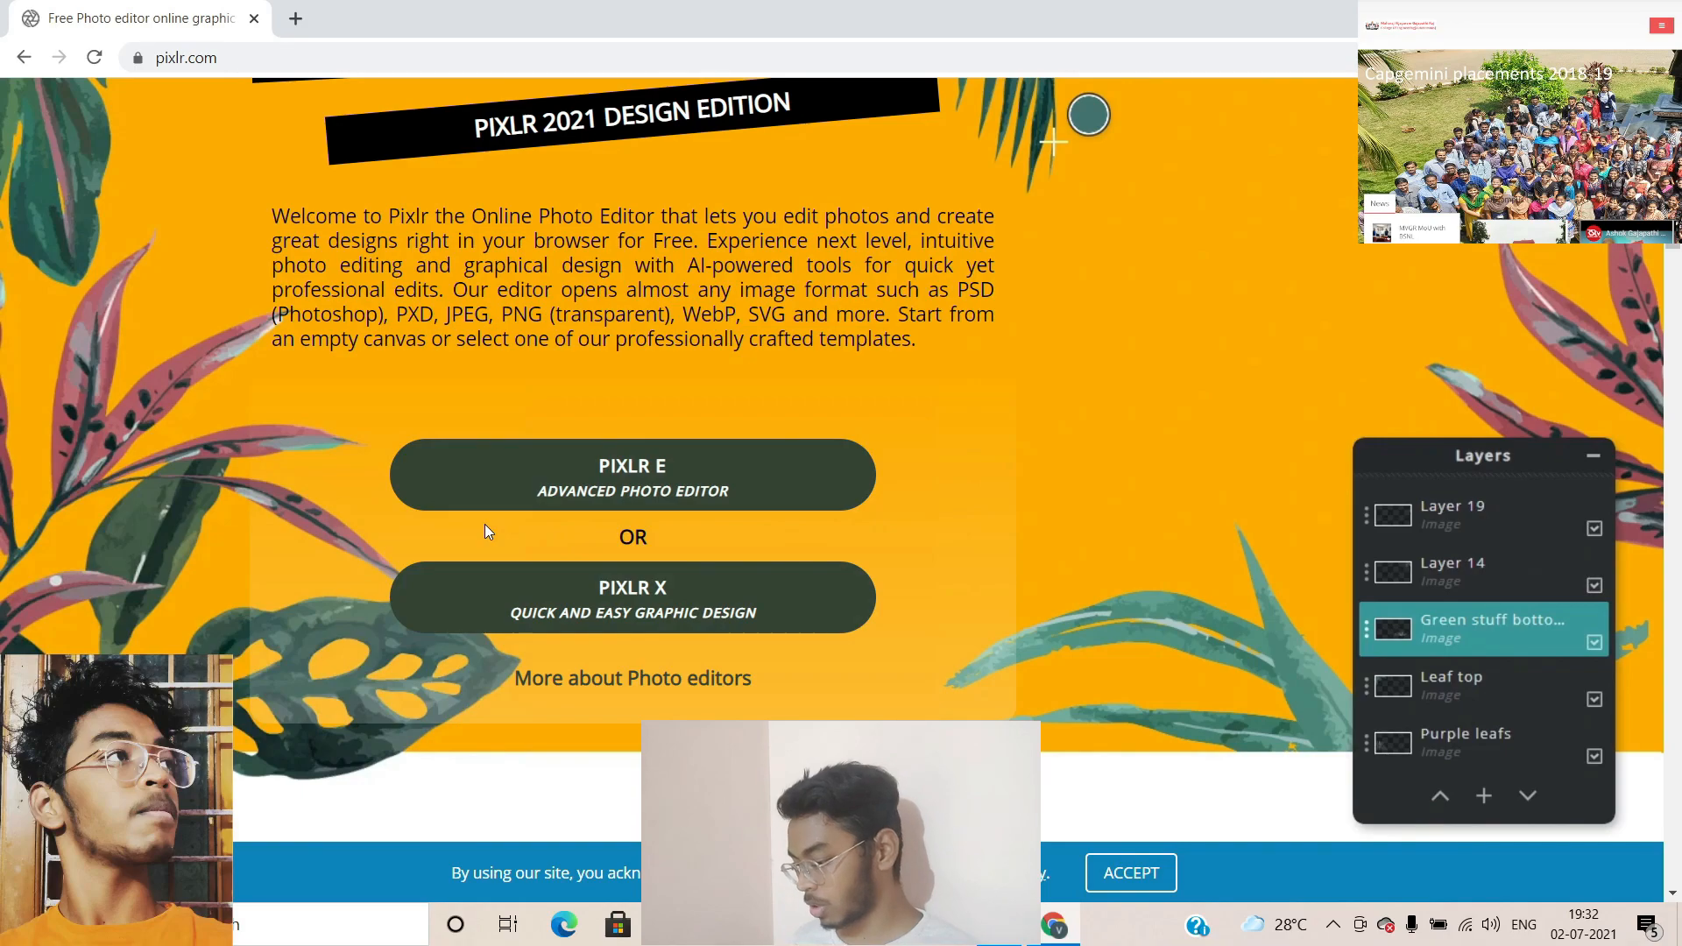
Open IMG20210702184929.jpg from Downloads in the Pixlr E editor
click(545, 495)
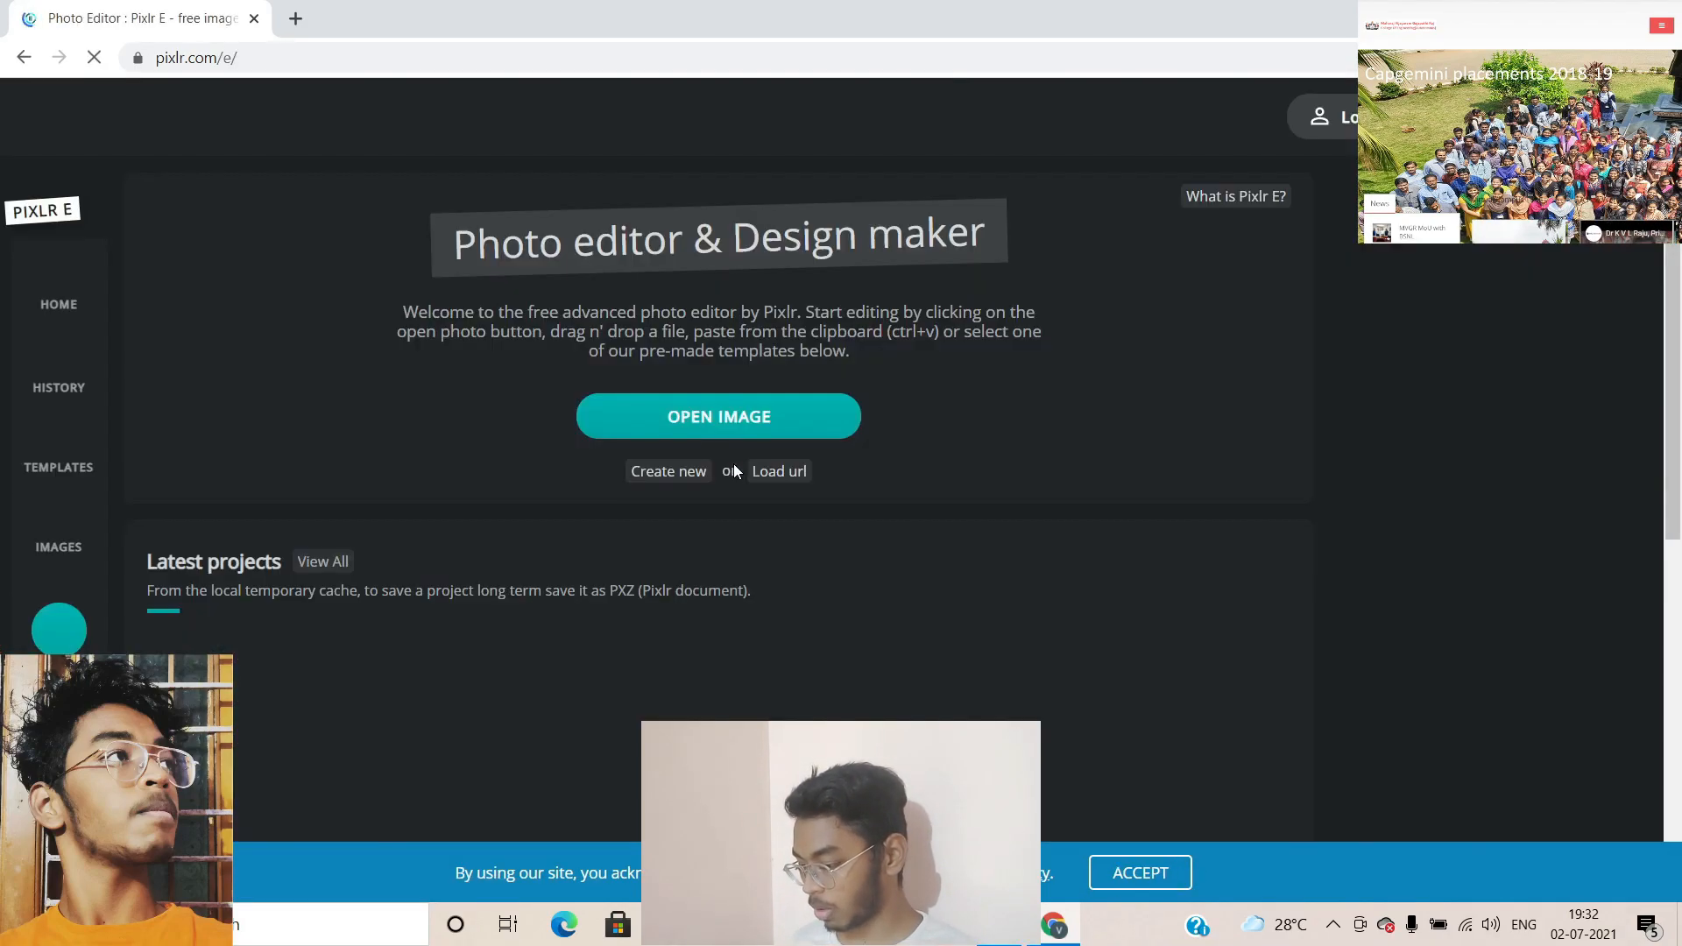
click(713, 417)
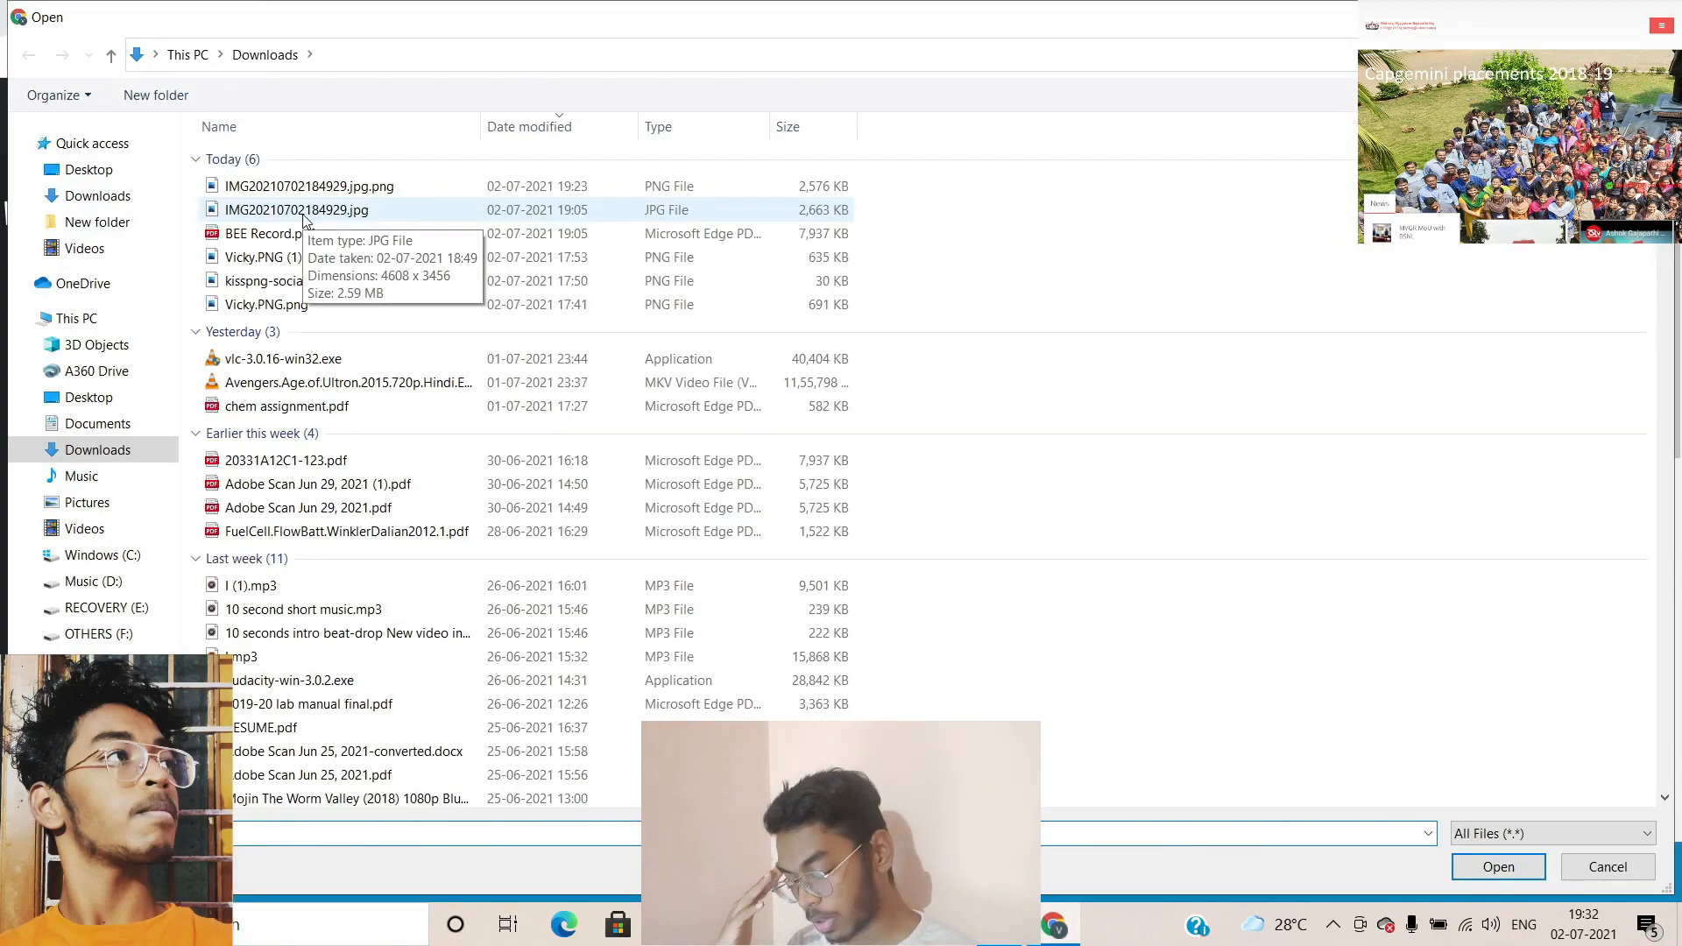
click(332, 214)
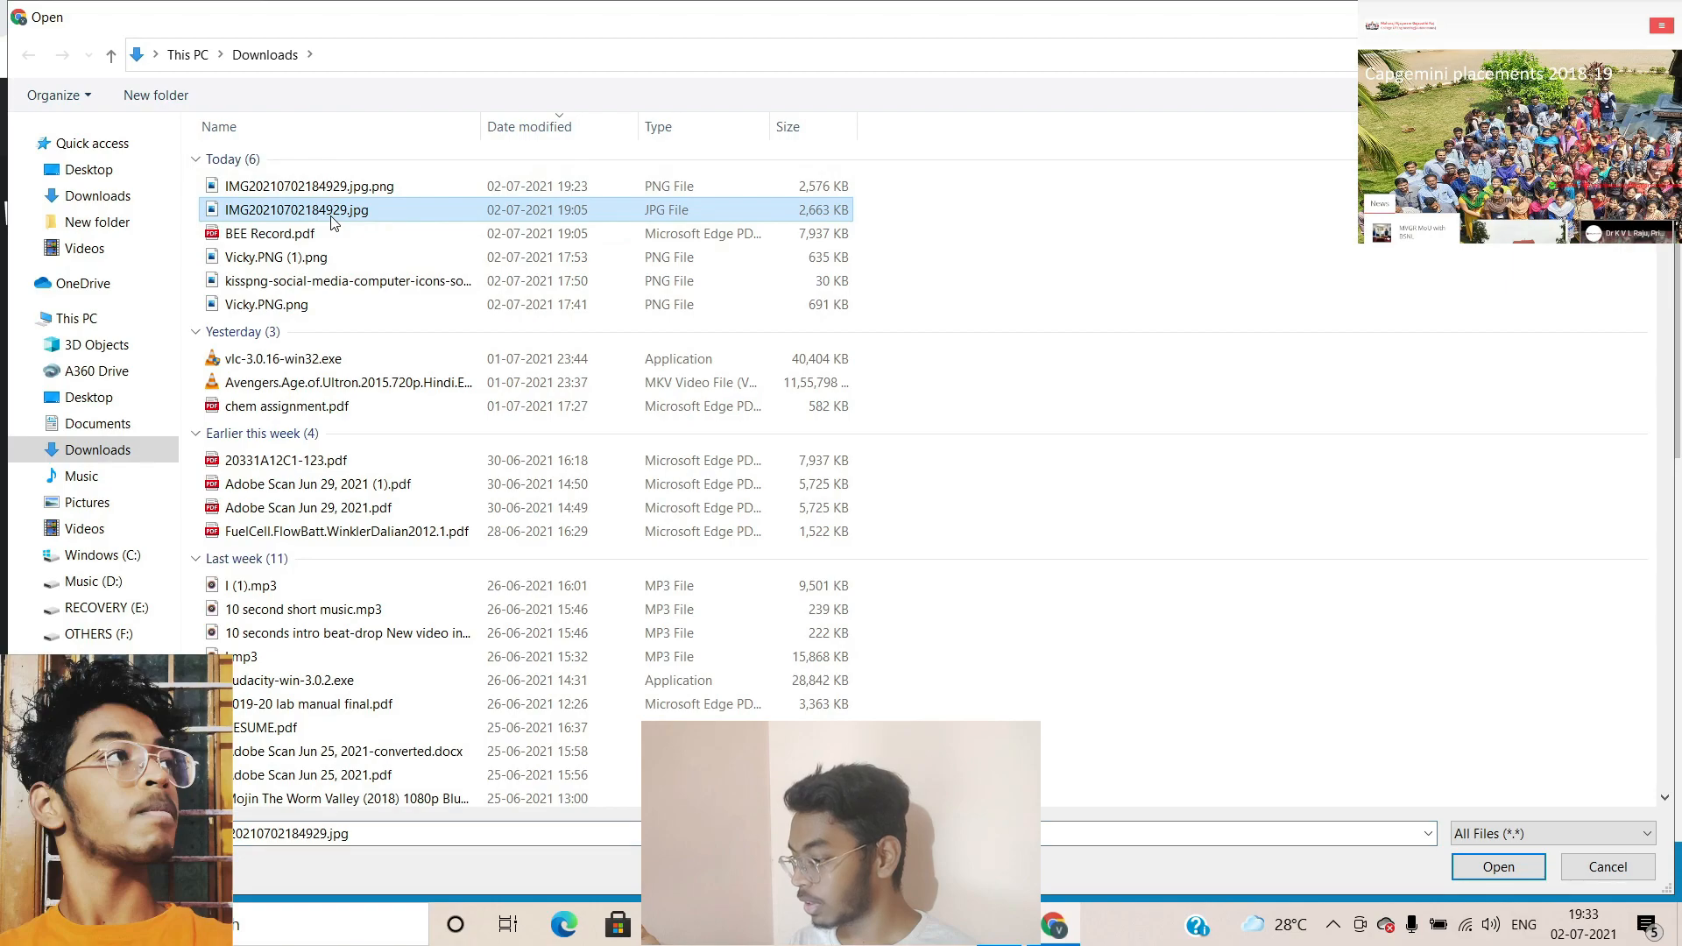
double_click(332, 214)
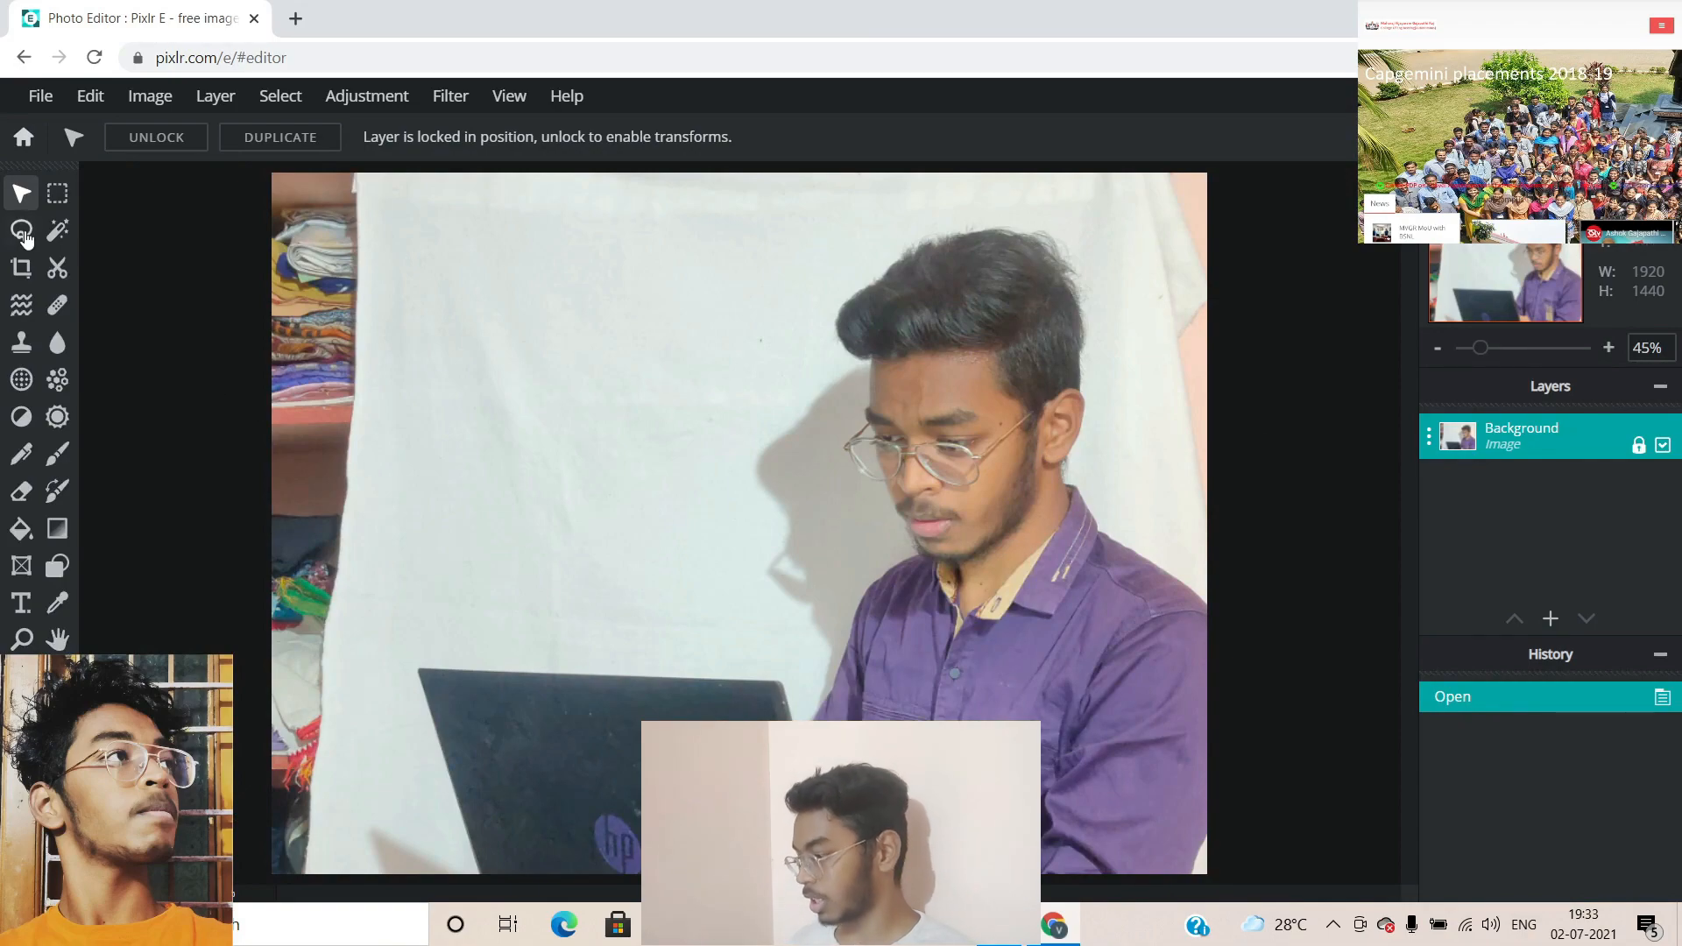
Crop the photo's left and right edges inward to 1620 × 1440 pixels
click(22, 266)
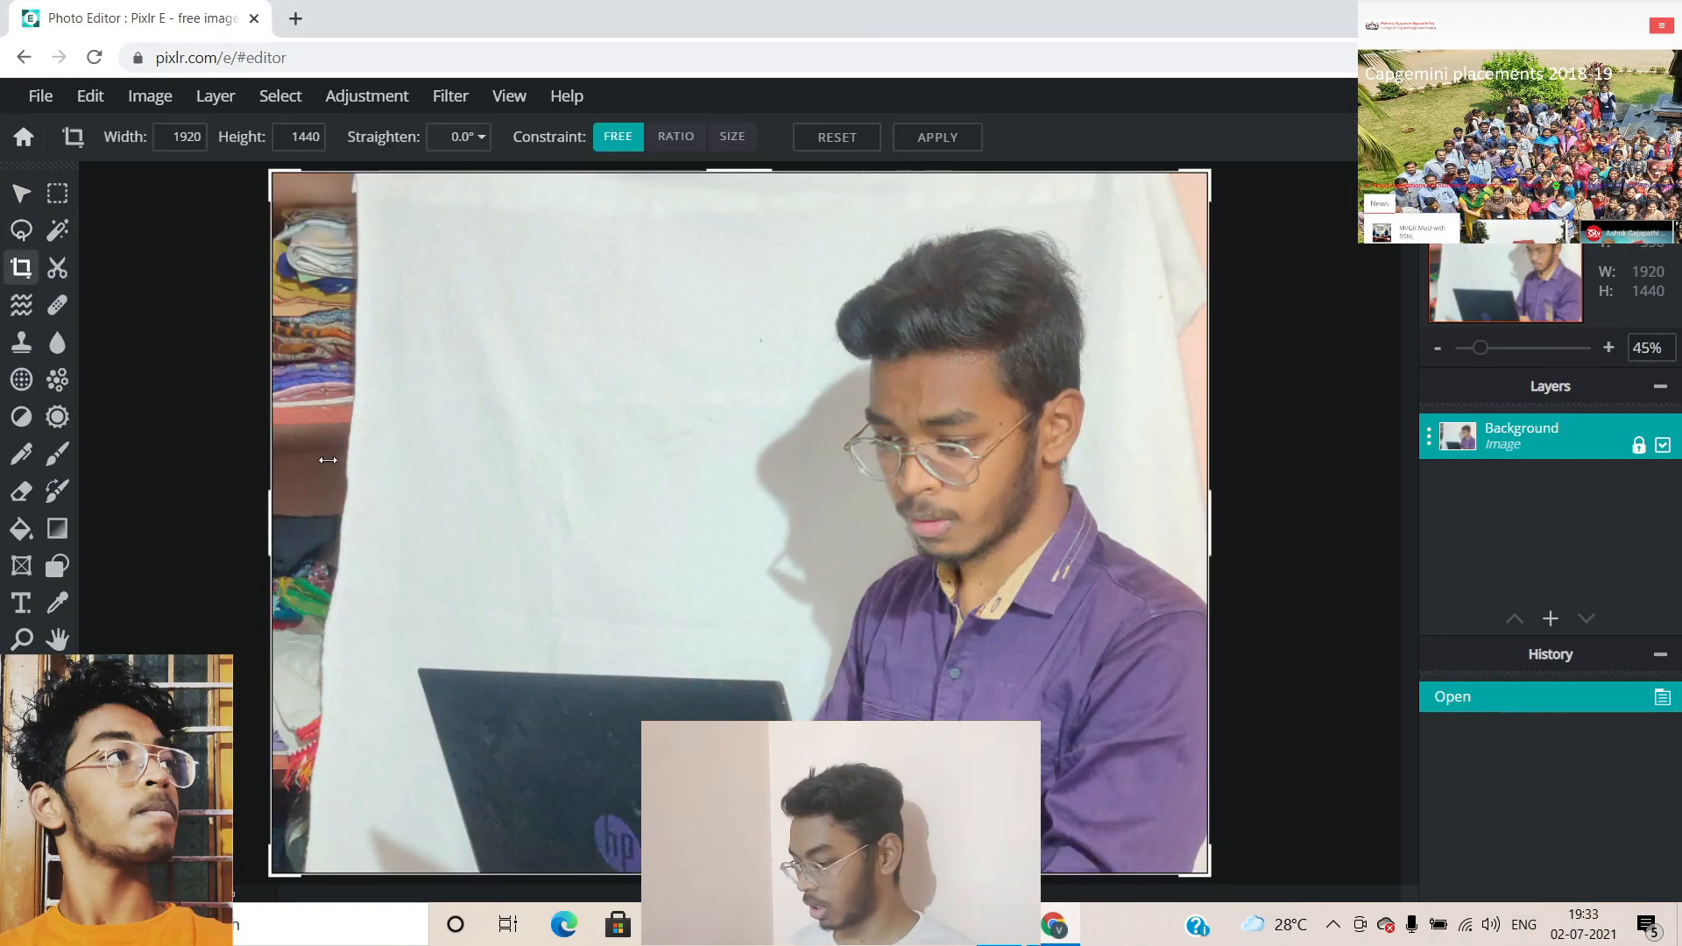
drag(268, 524, 352, 518)
scroll(294, 200, up, 4)
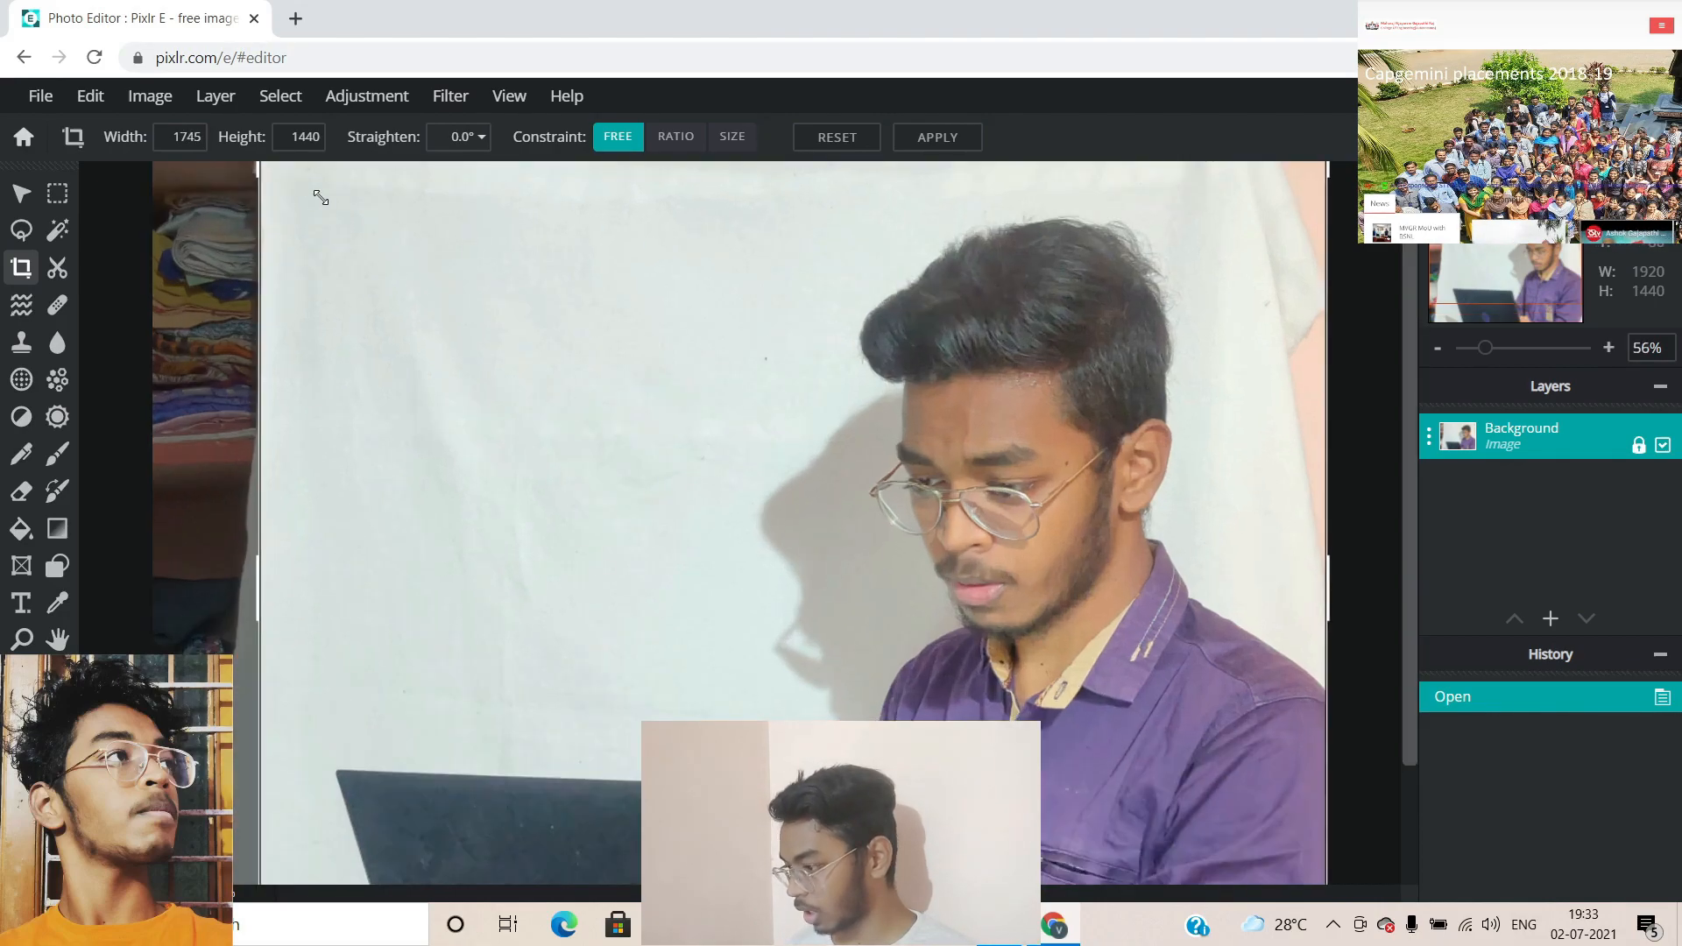
drag(125, 727, 133, 728)
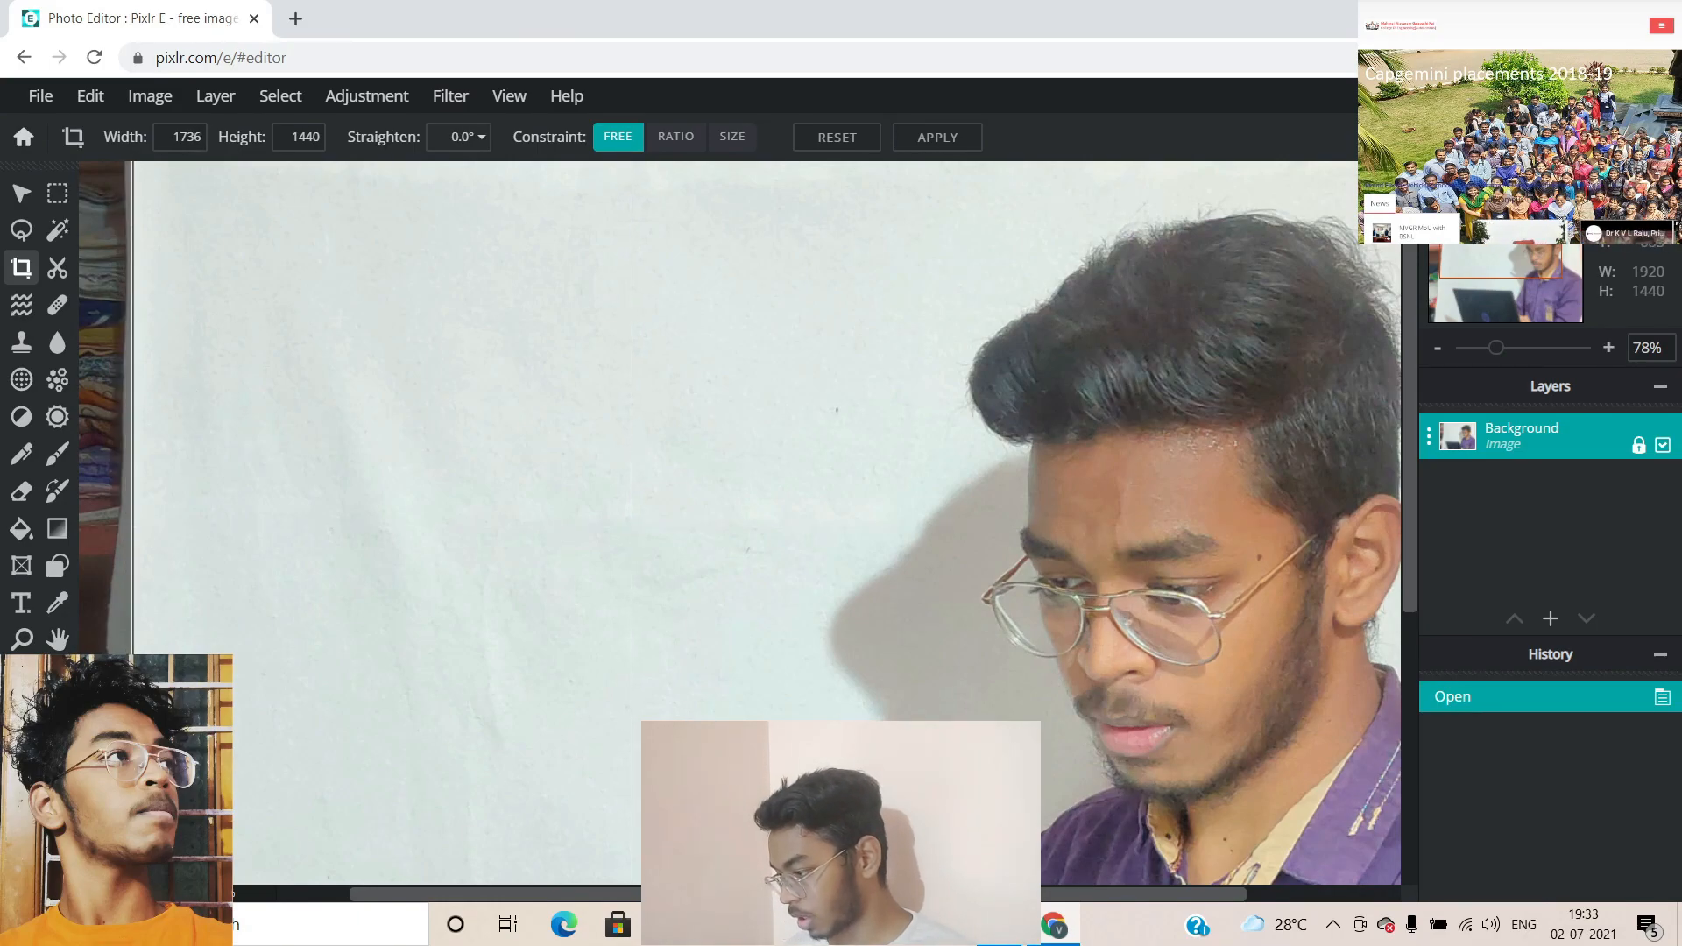
scroll(618, 576, down, 4)
drag(1174, 552, 1126, 558)
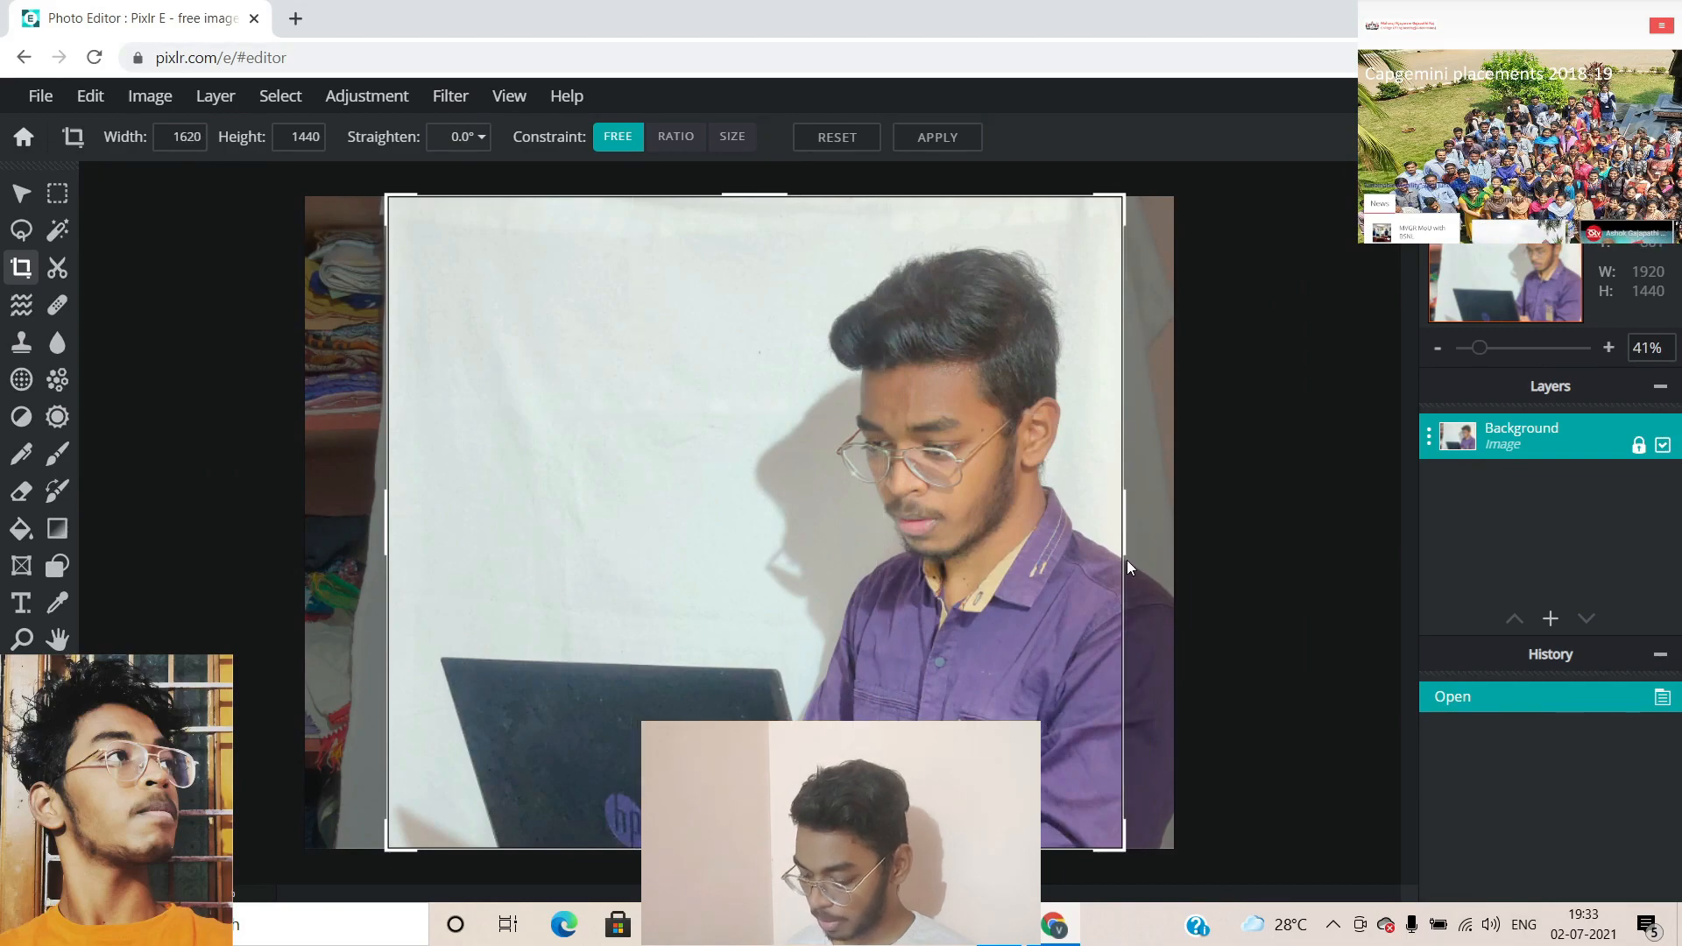
key(Return)
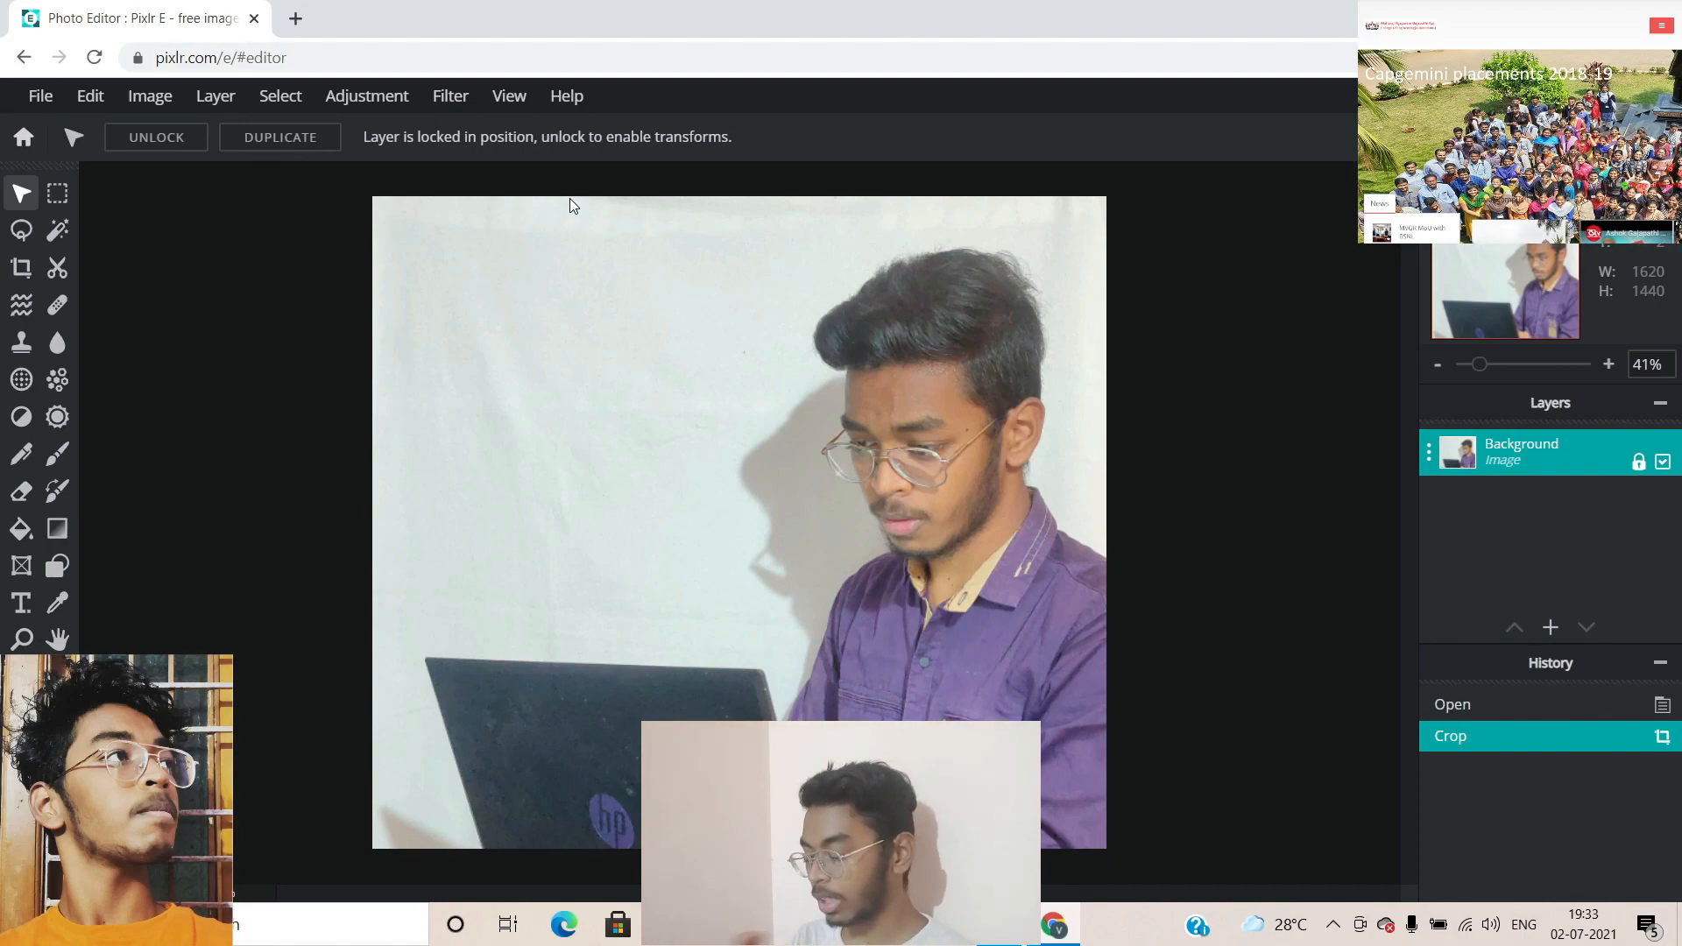
Apply the CONTRAST preset from Filter > Effect library, then start adding a new layer
click(451, 95)
click(496, 131)
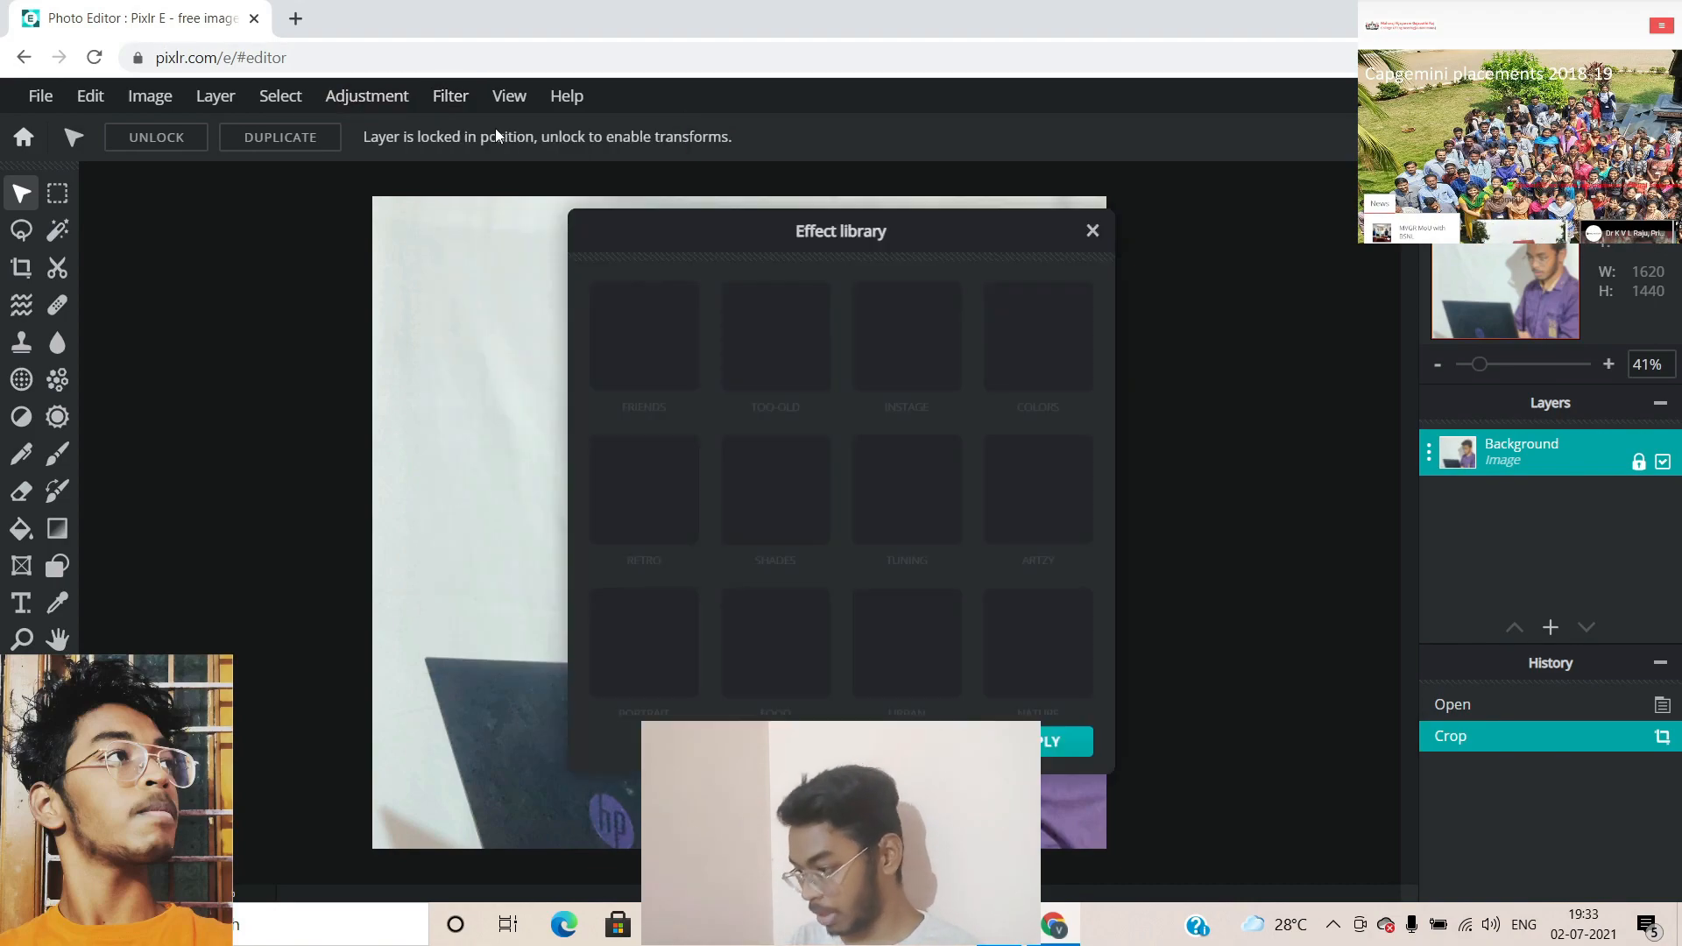
click(930, 508)
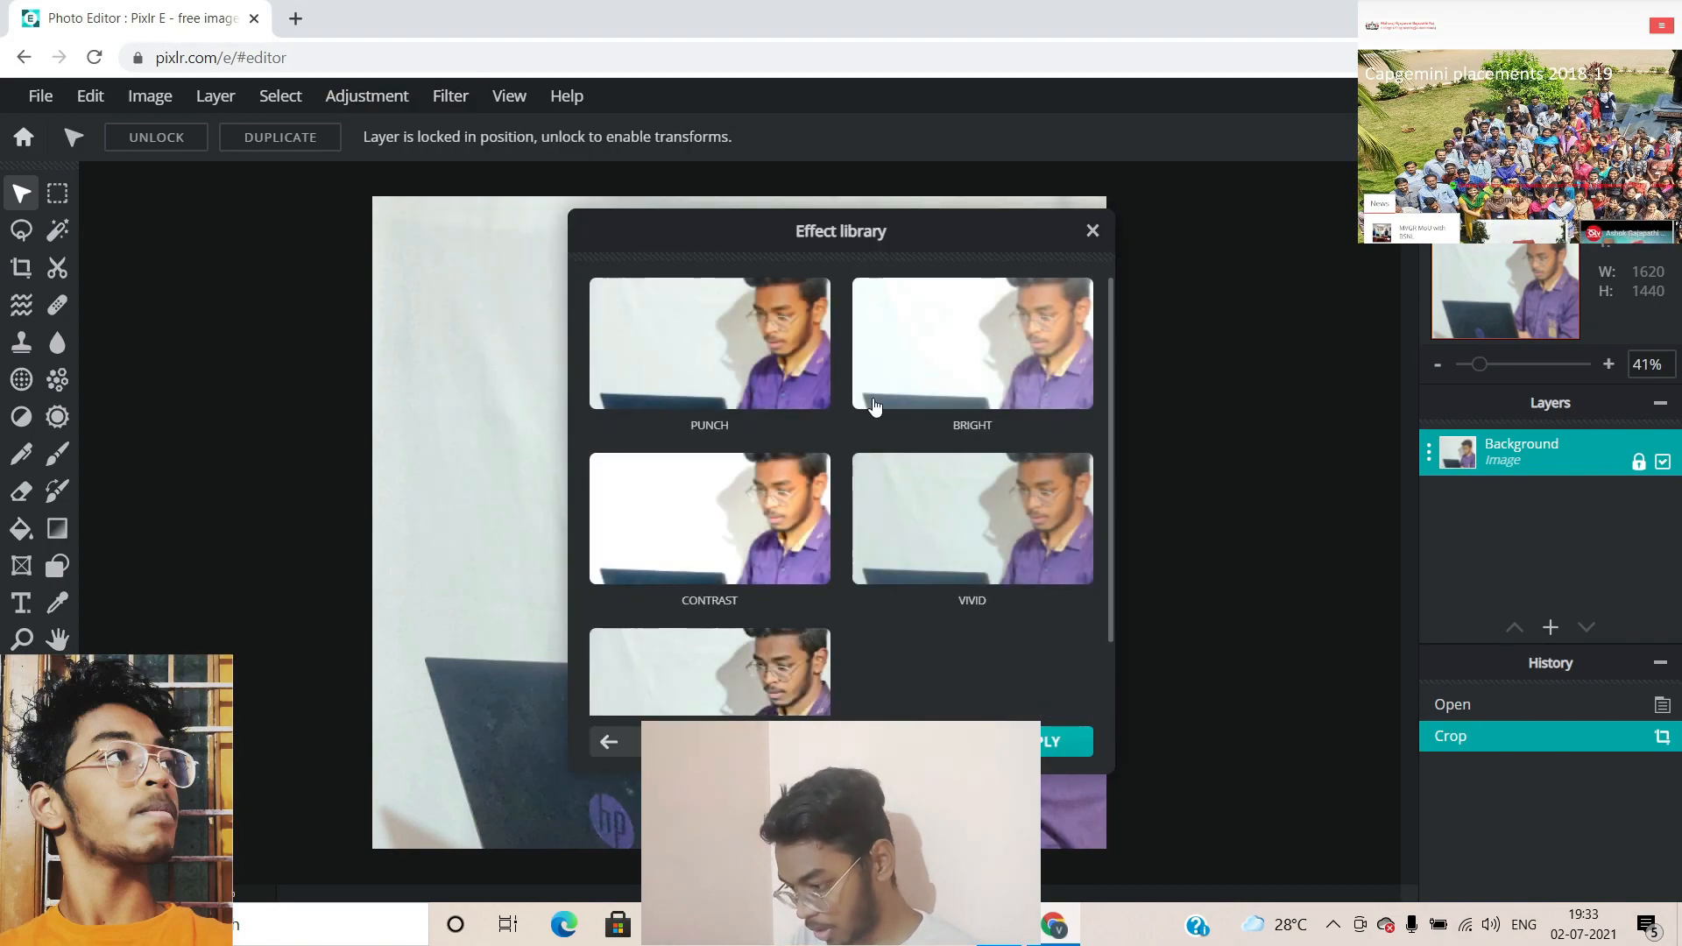
click(763, 553)
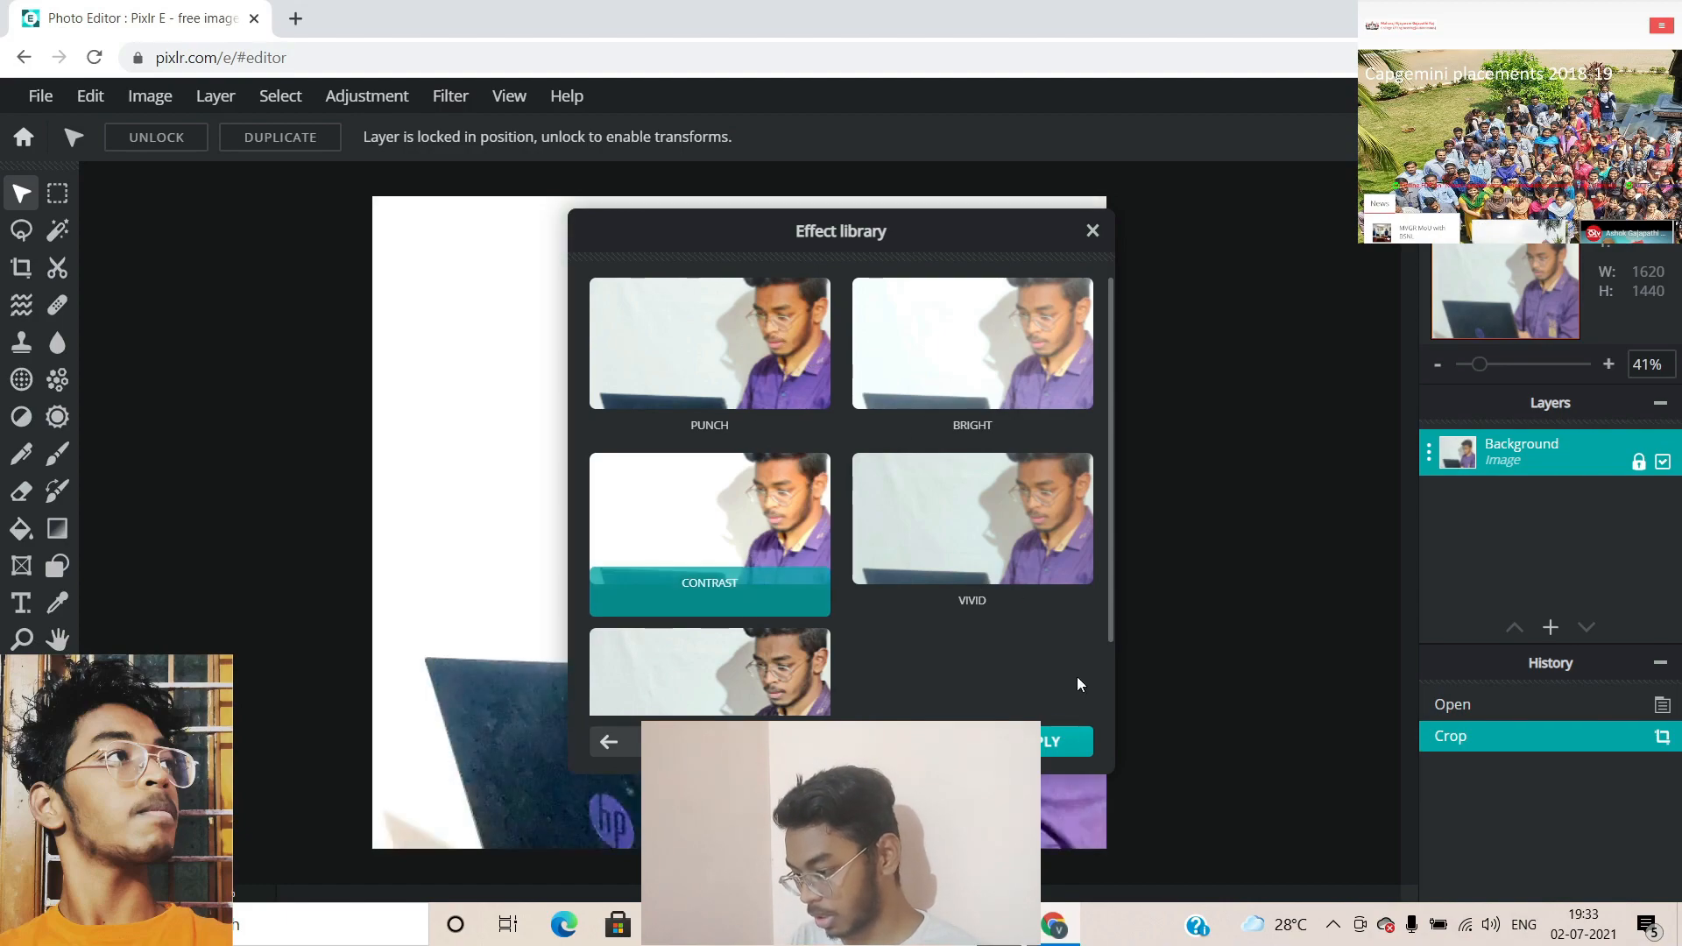
click(1064, 741)
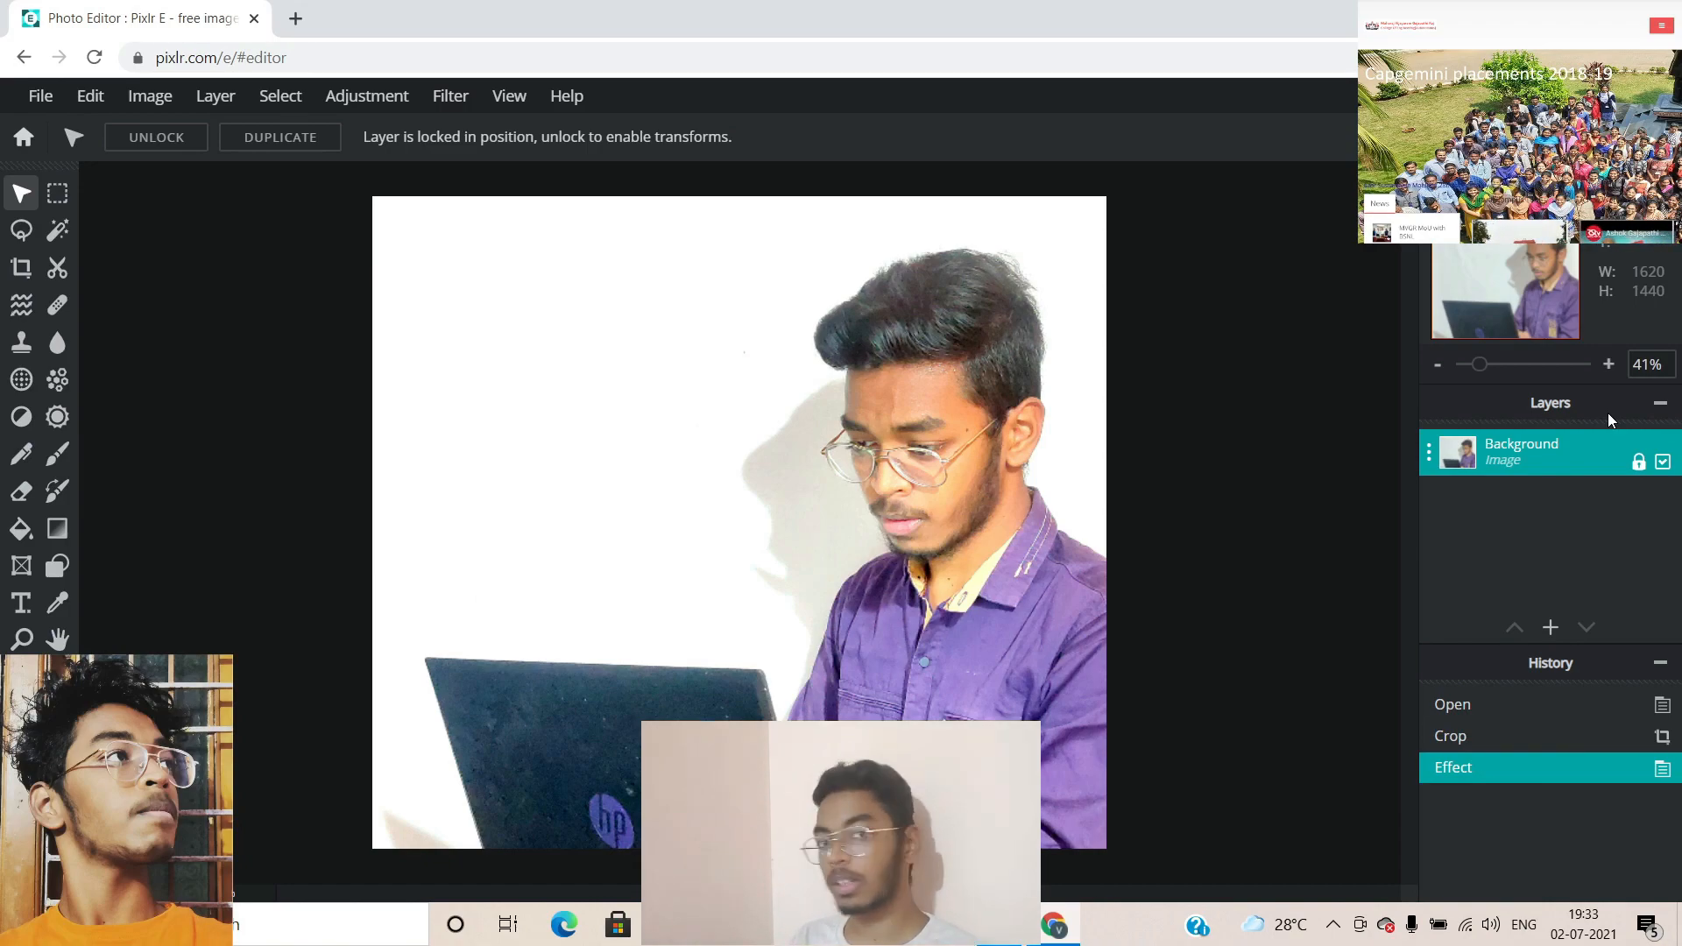
click(1550, 627)
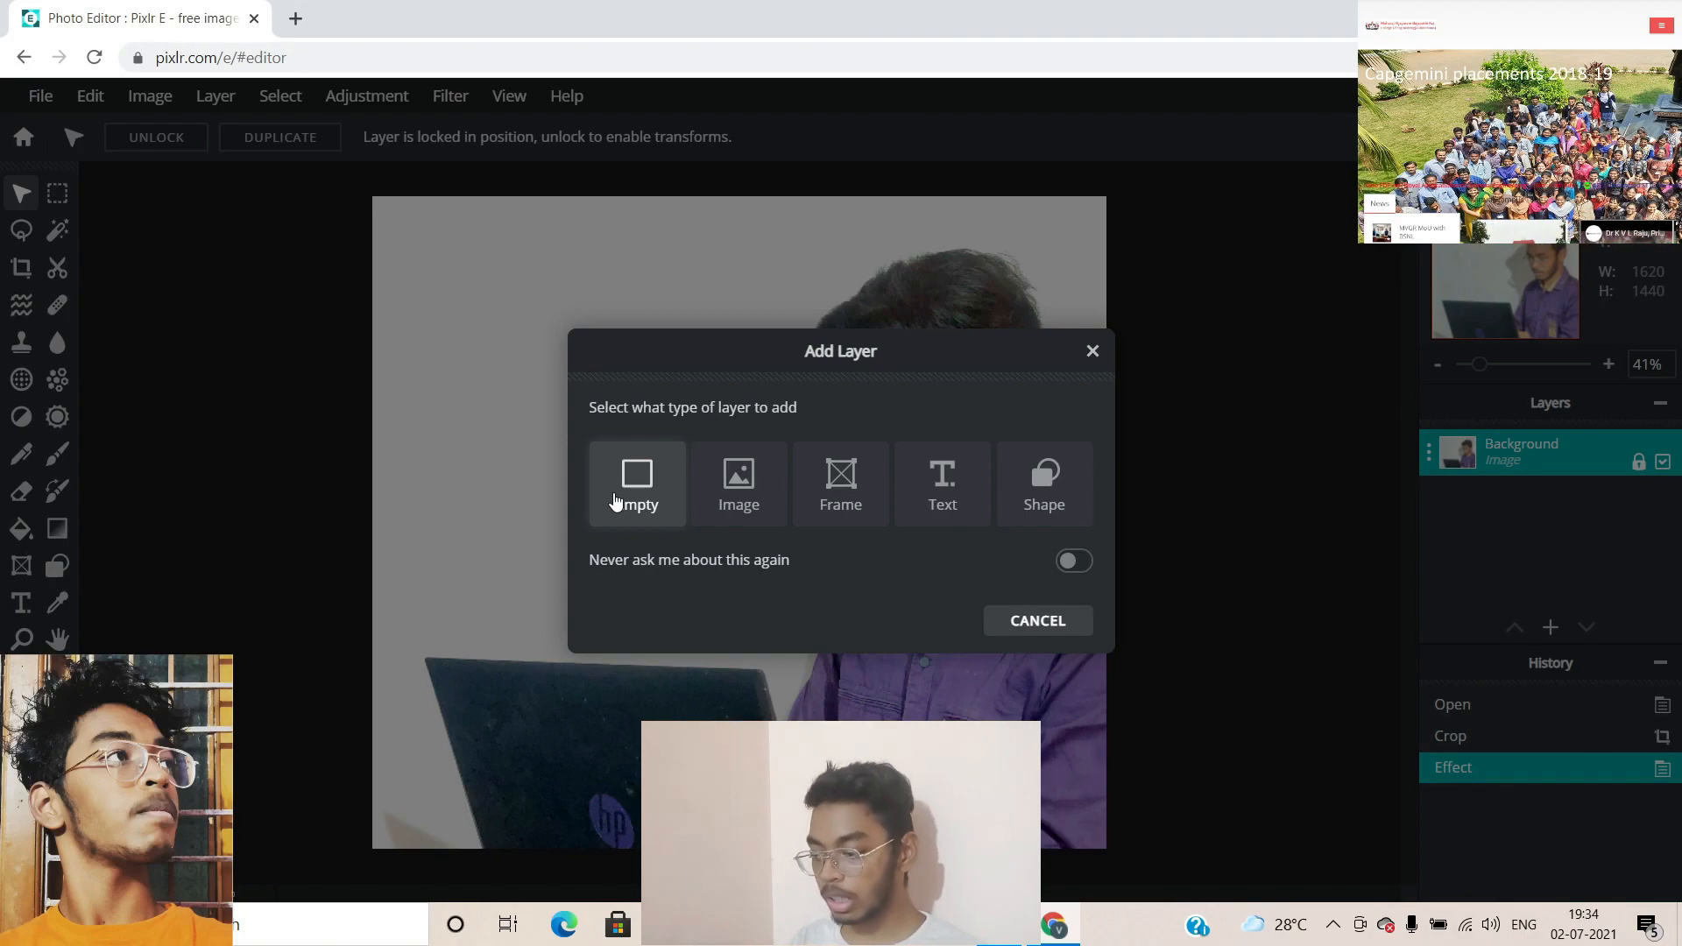
Add the kisspng social-media icons PNG as an image layer, enlarged in the top-left
click(751, 505)
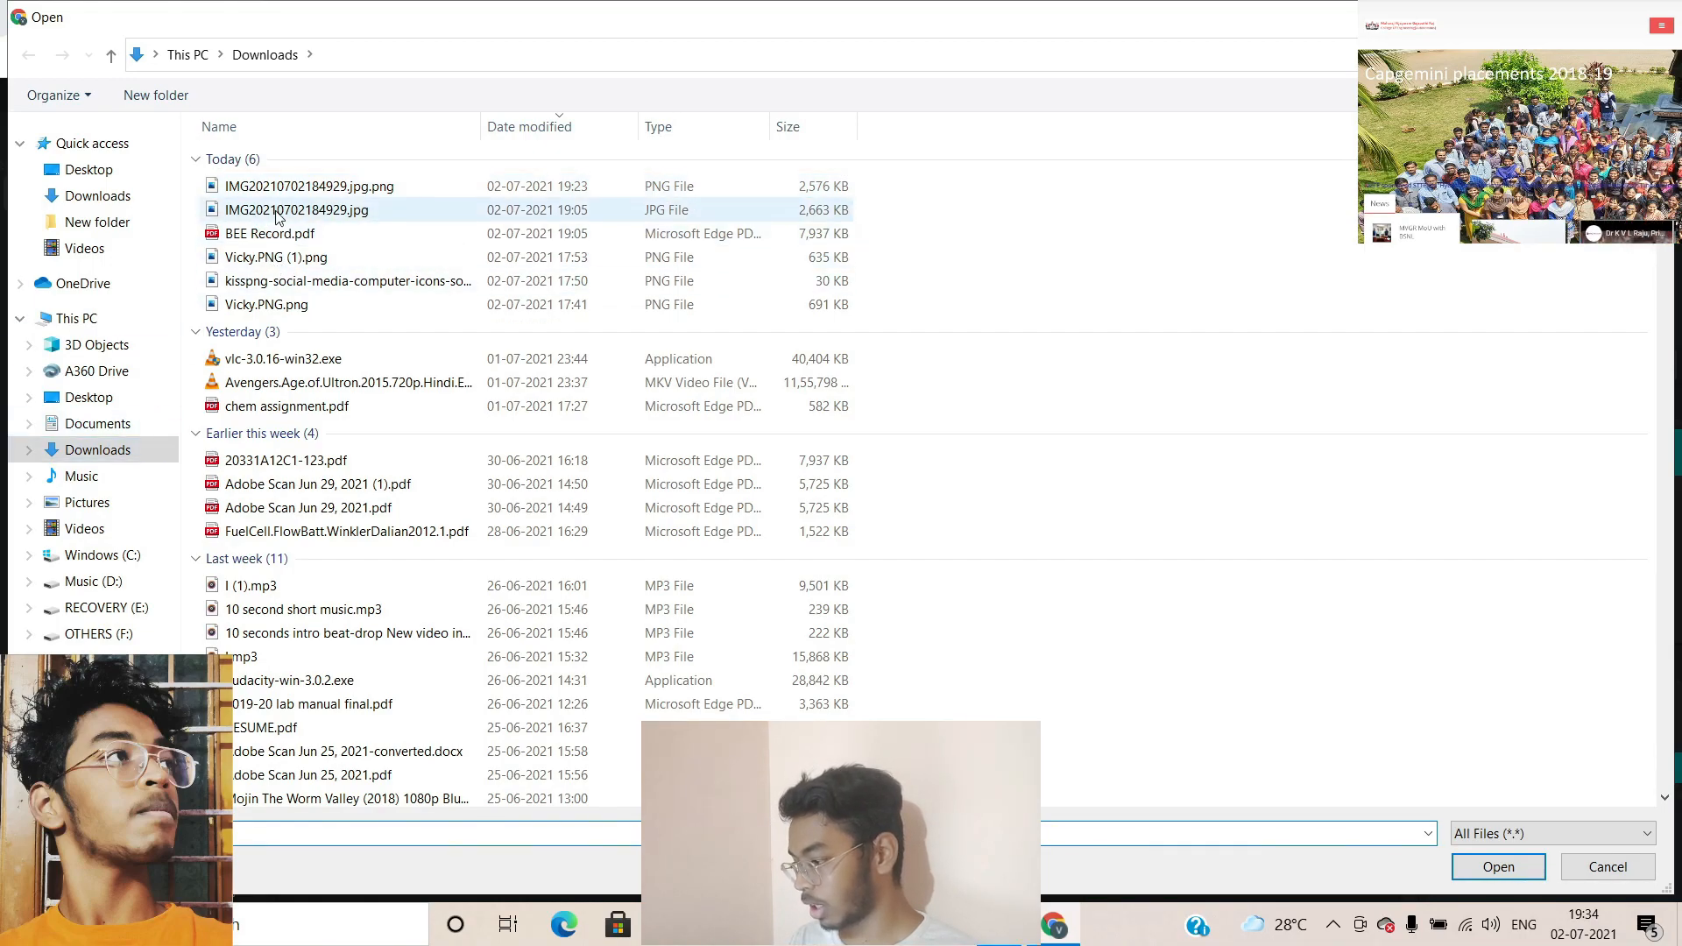
click(280, 282)
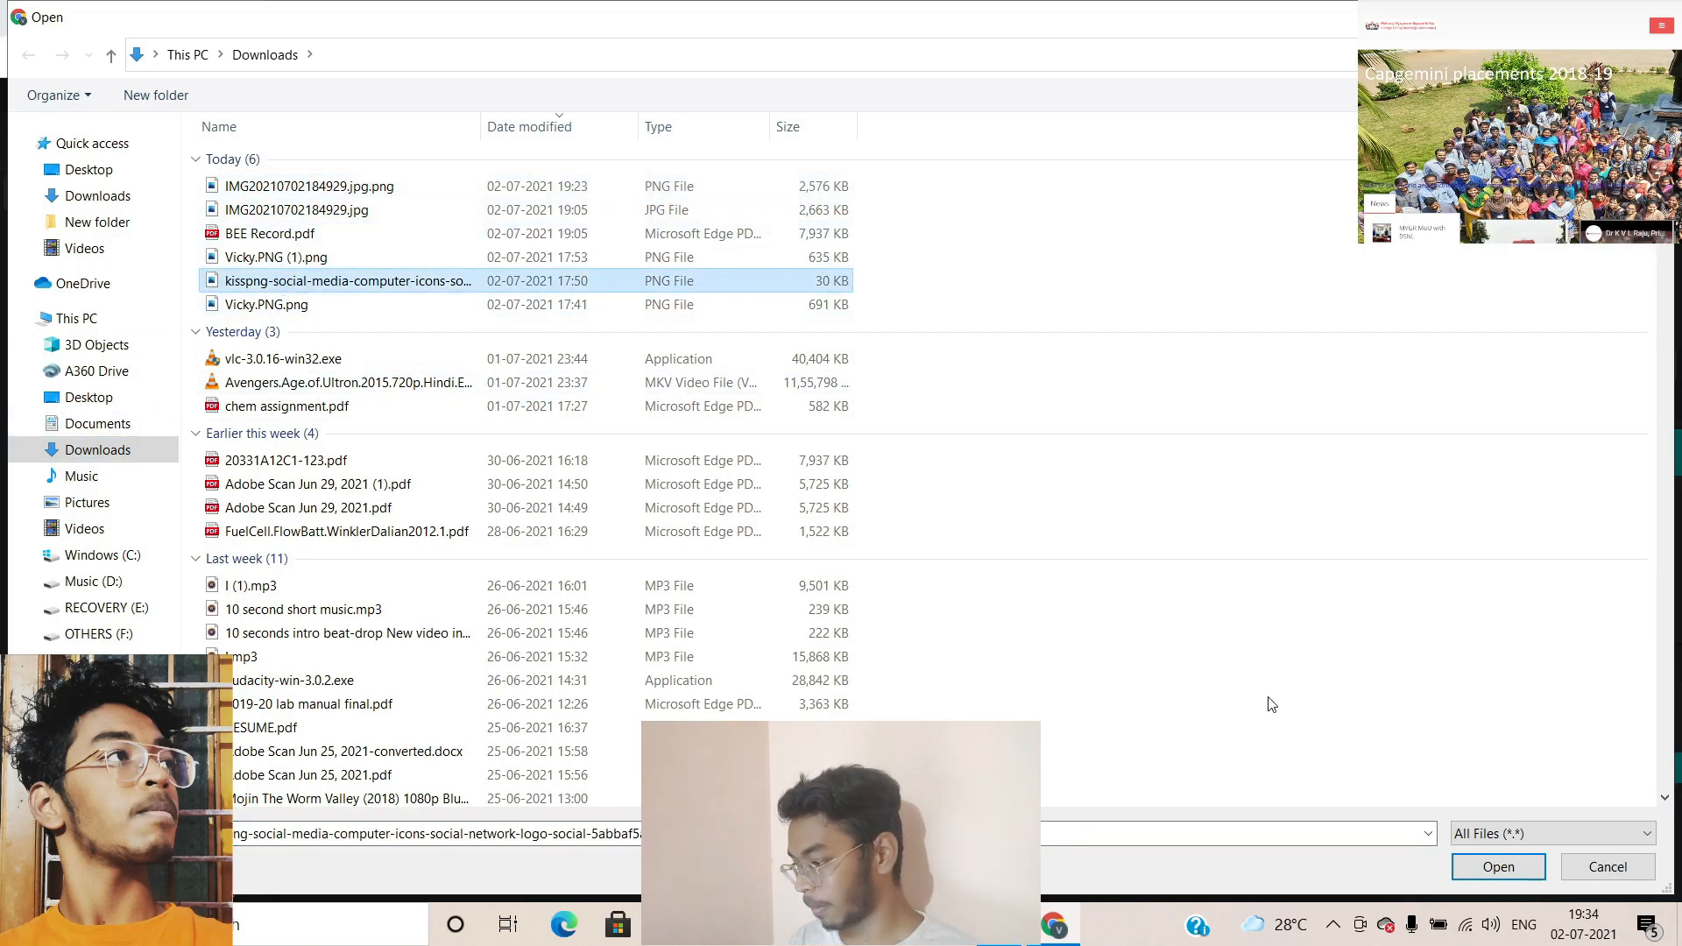
click(1498, 867)
drag(814, 515, 586, 325)
drag(642, 452, 700, 503)
click(814, 313)
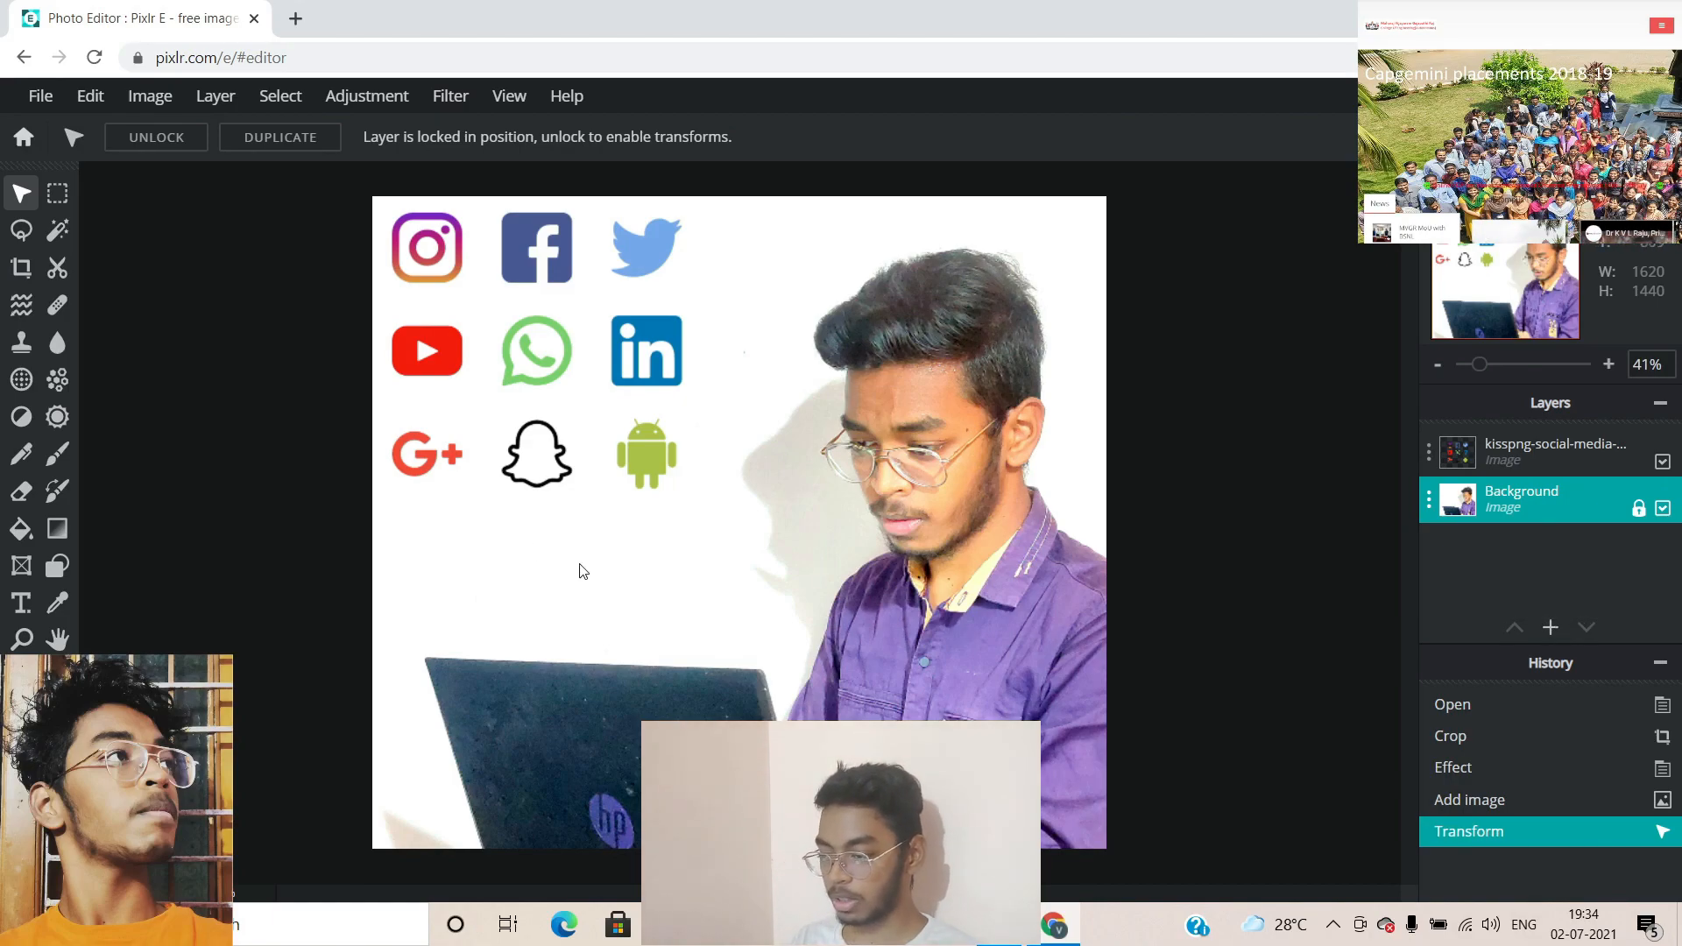
Add a text layer reading 'Technology is best when / it brings people together' on two lines
click(1552, 626)
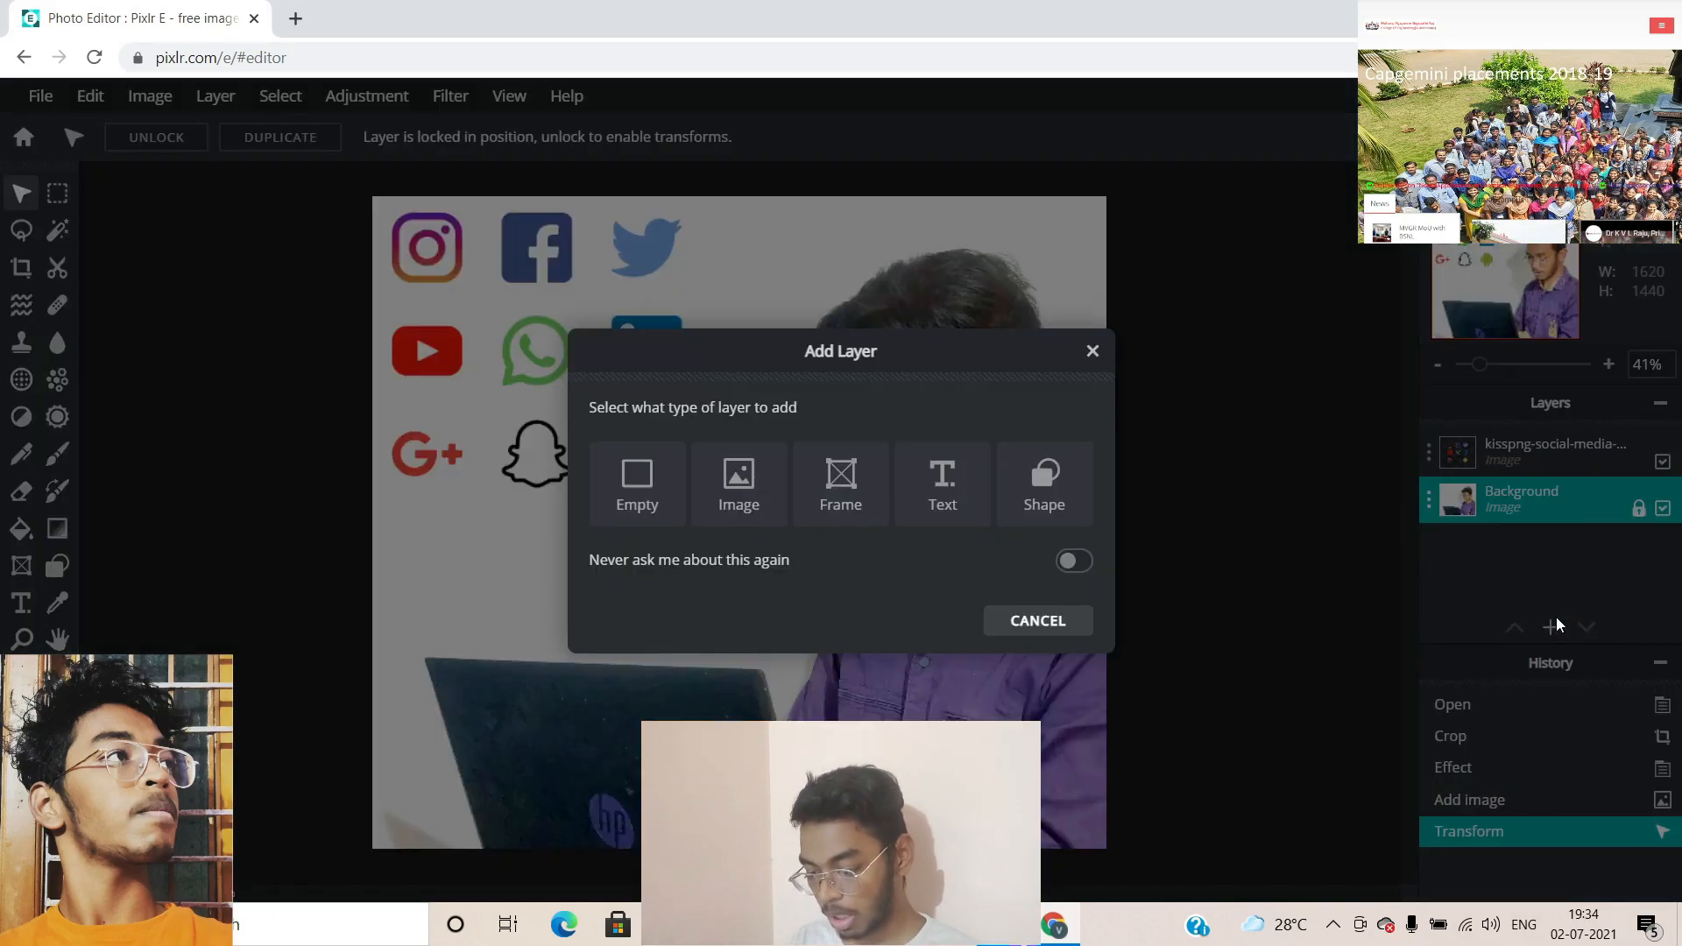
click(926, 485)
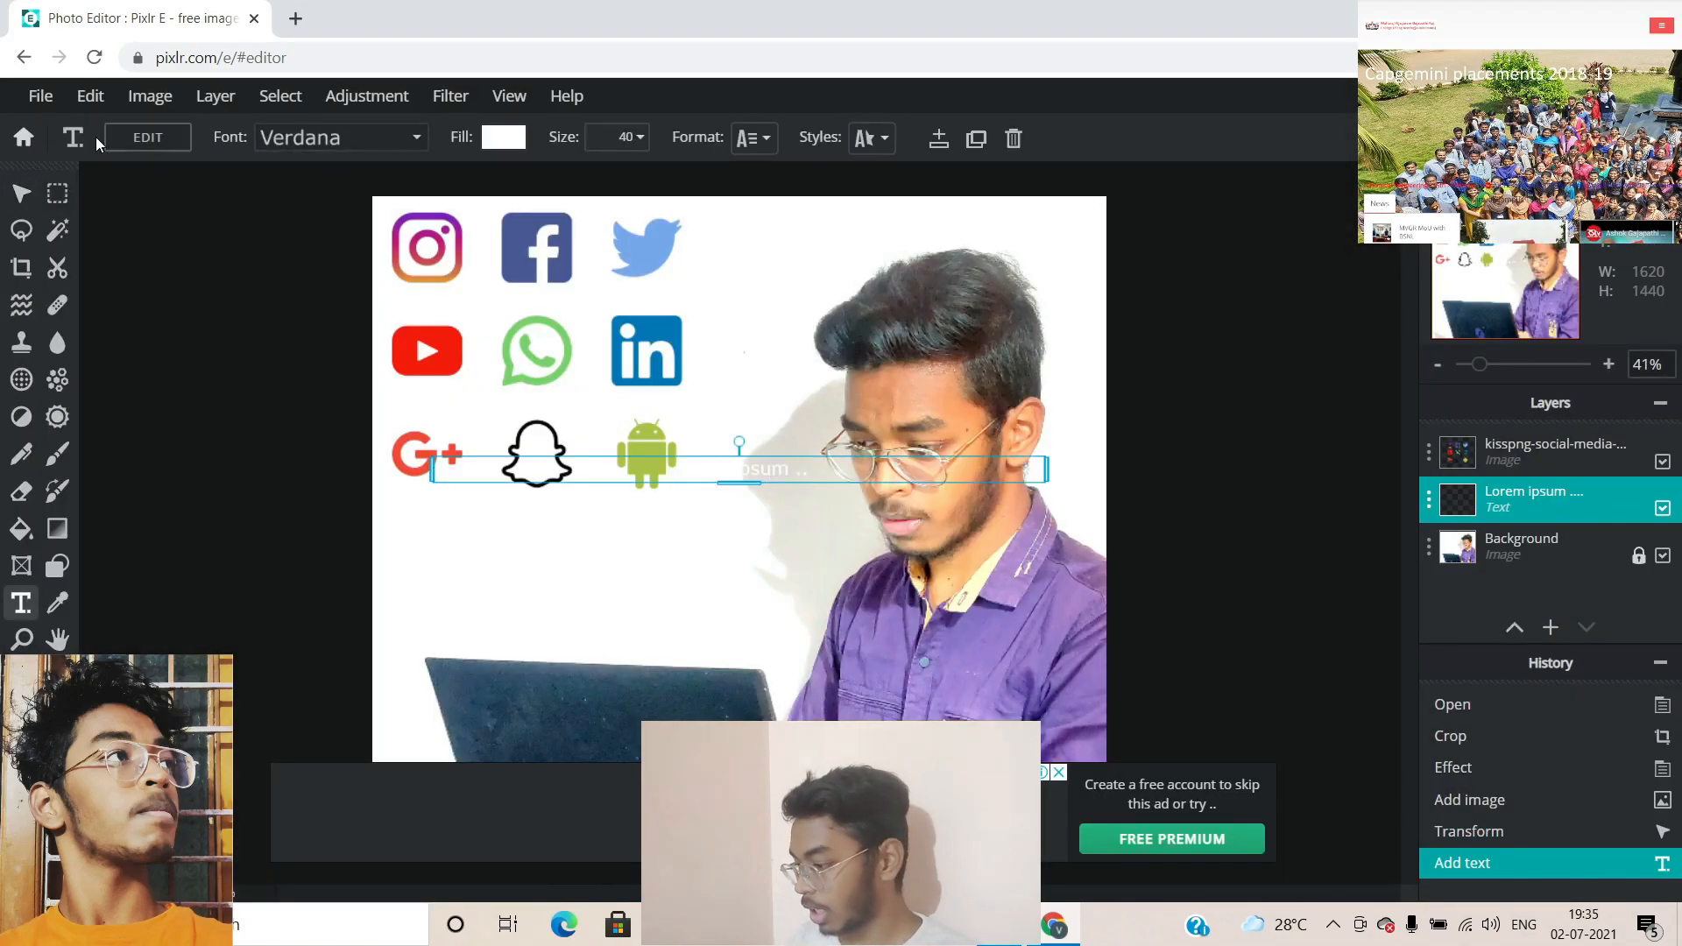
click(134, 140)
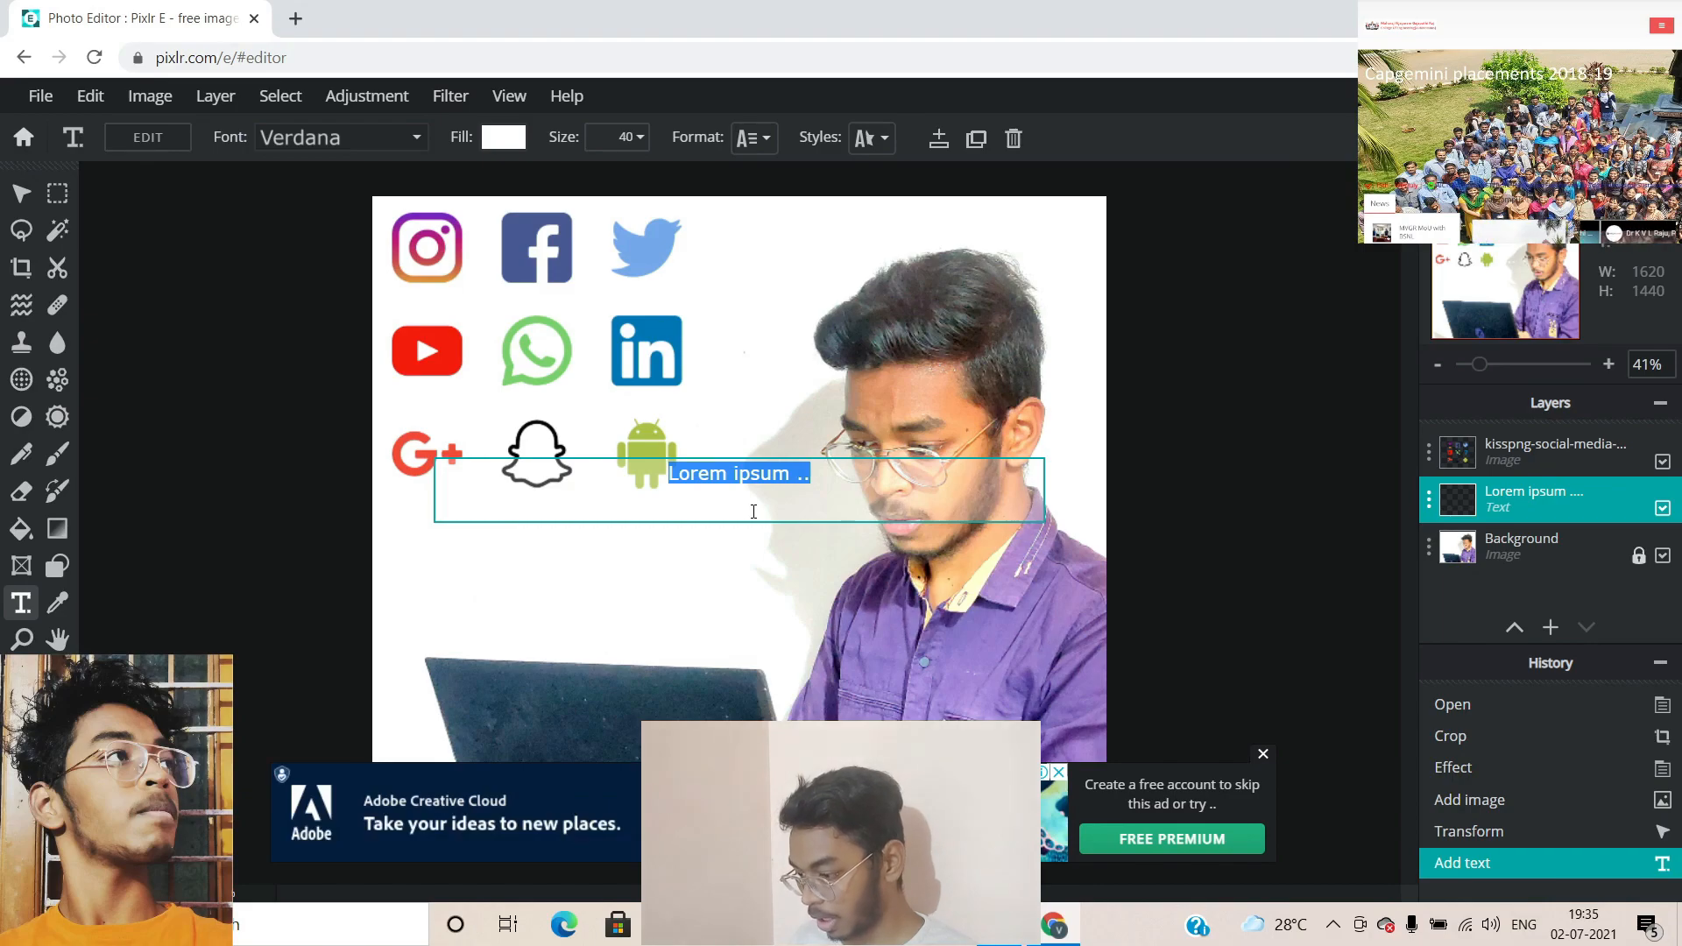
text(Technology is )
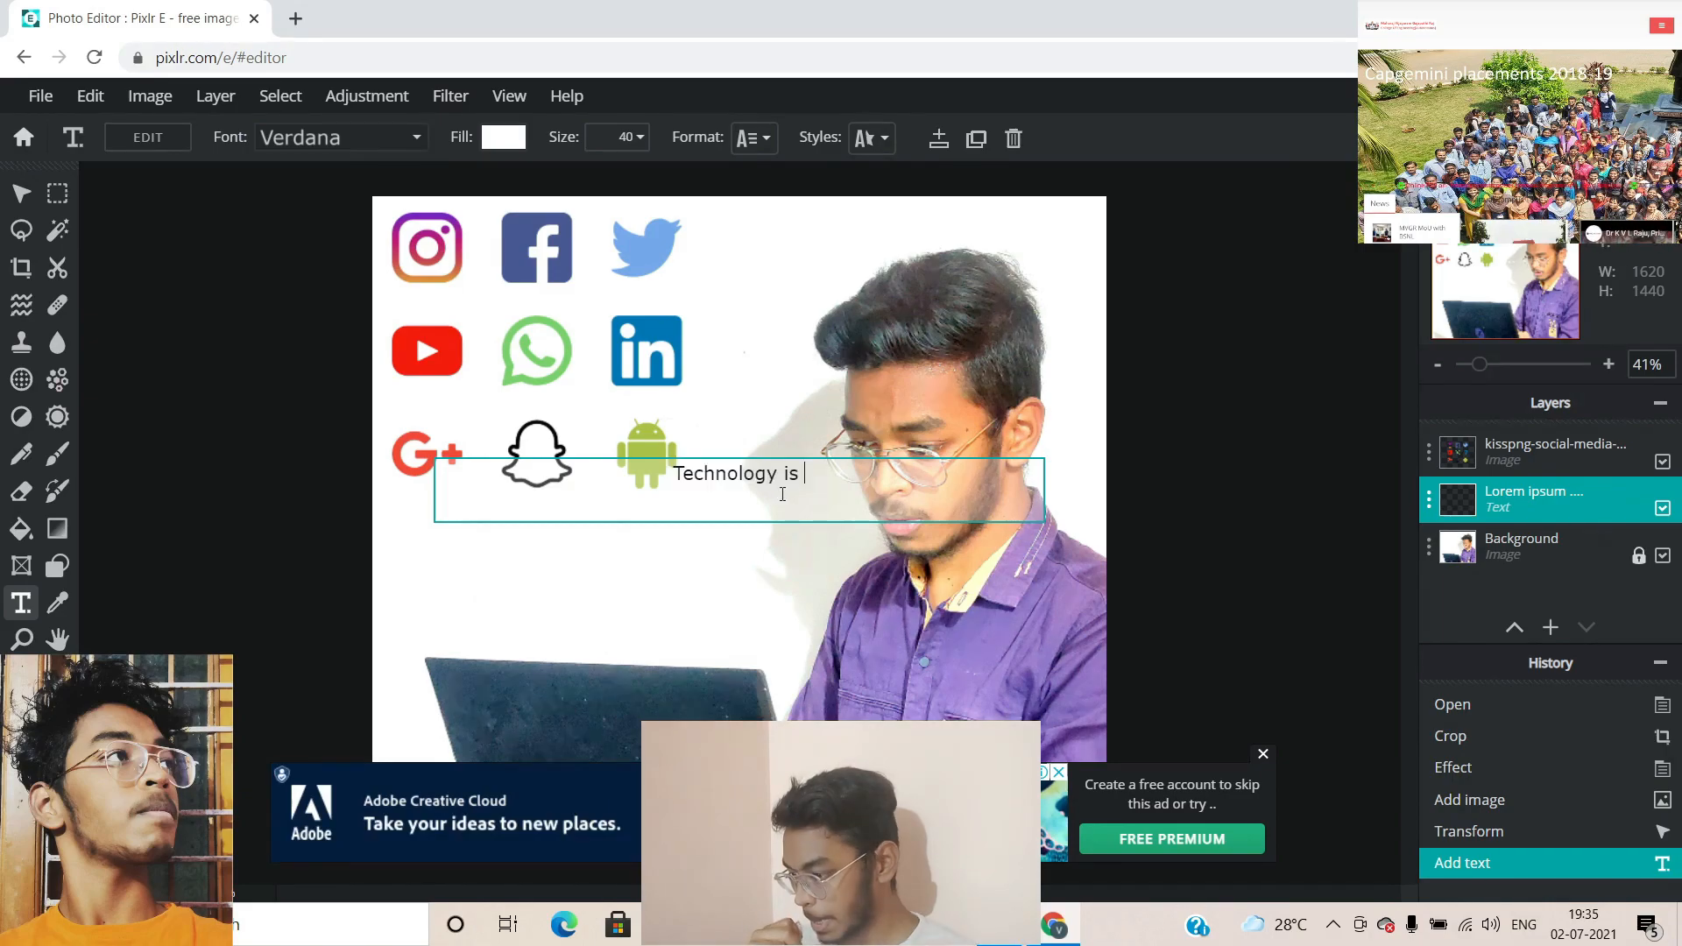
text(best when it bri)
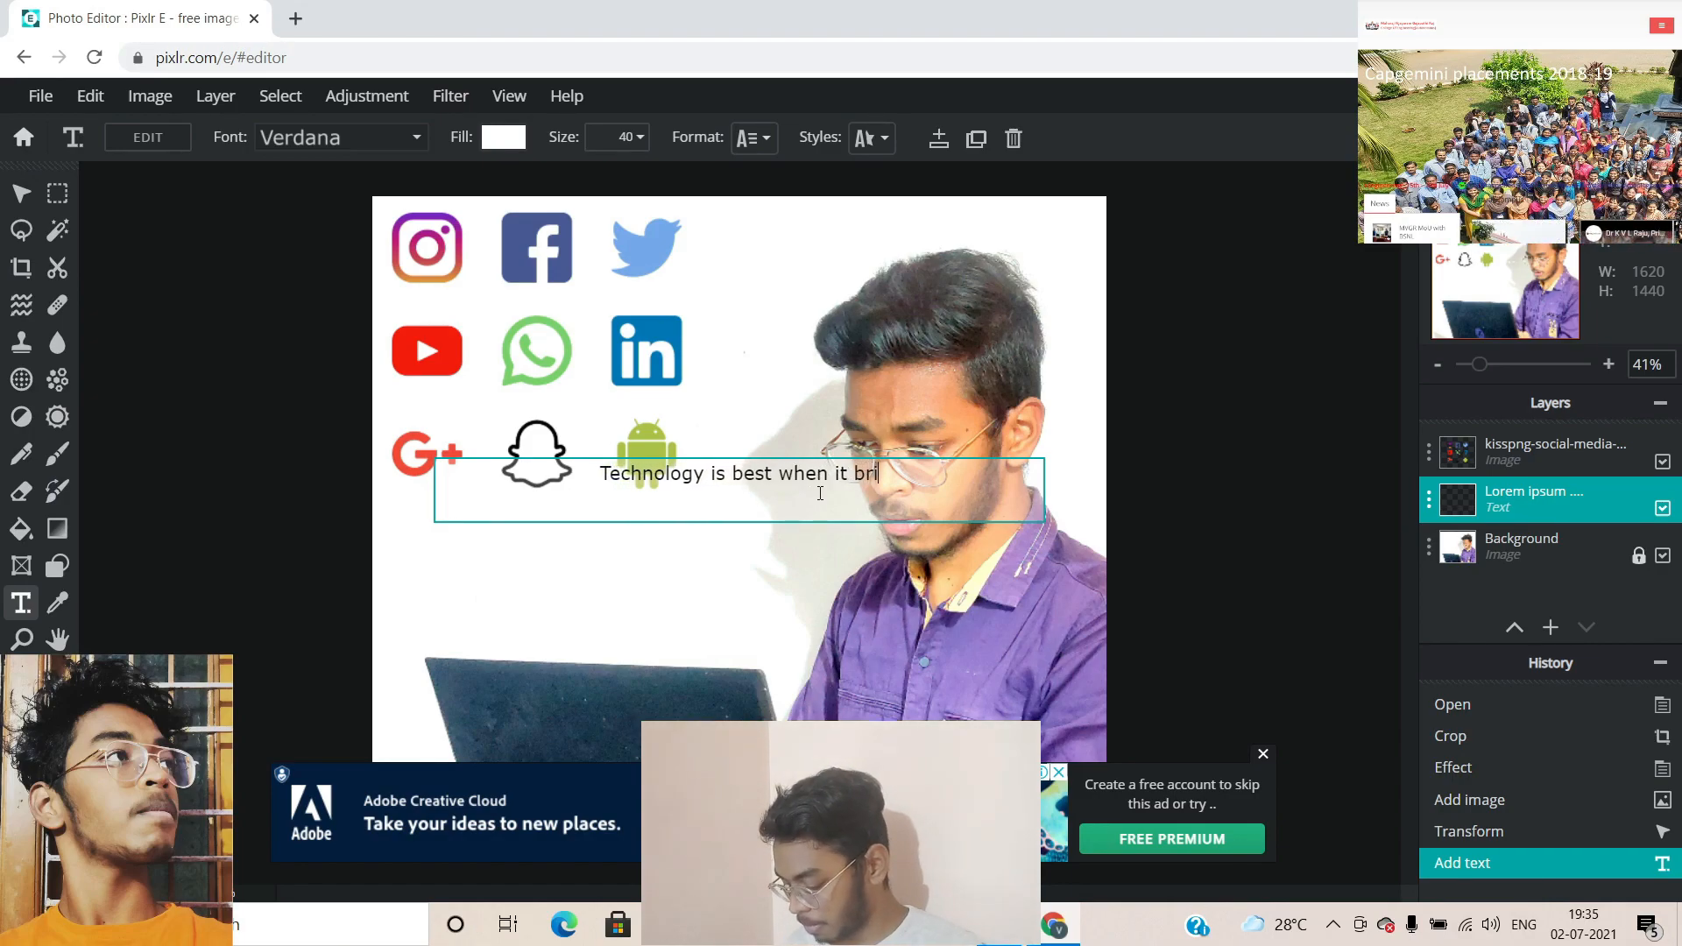
text(ngs people )
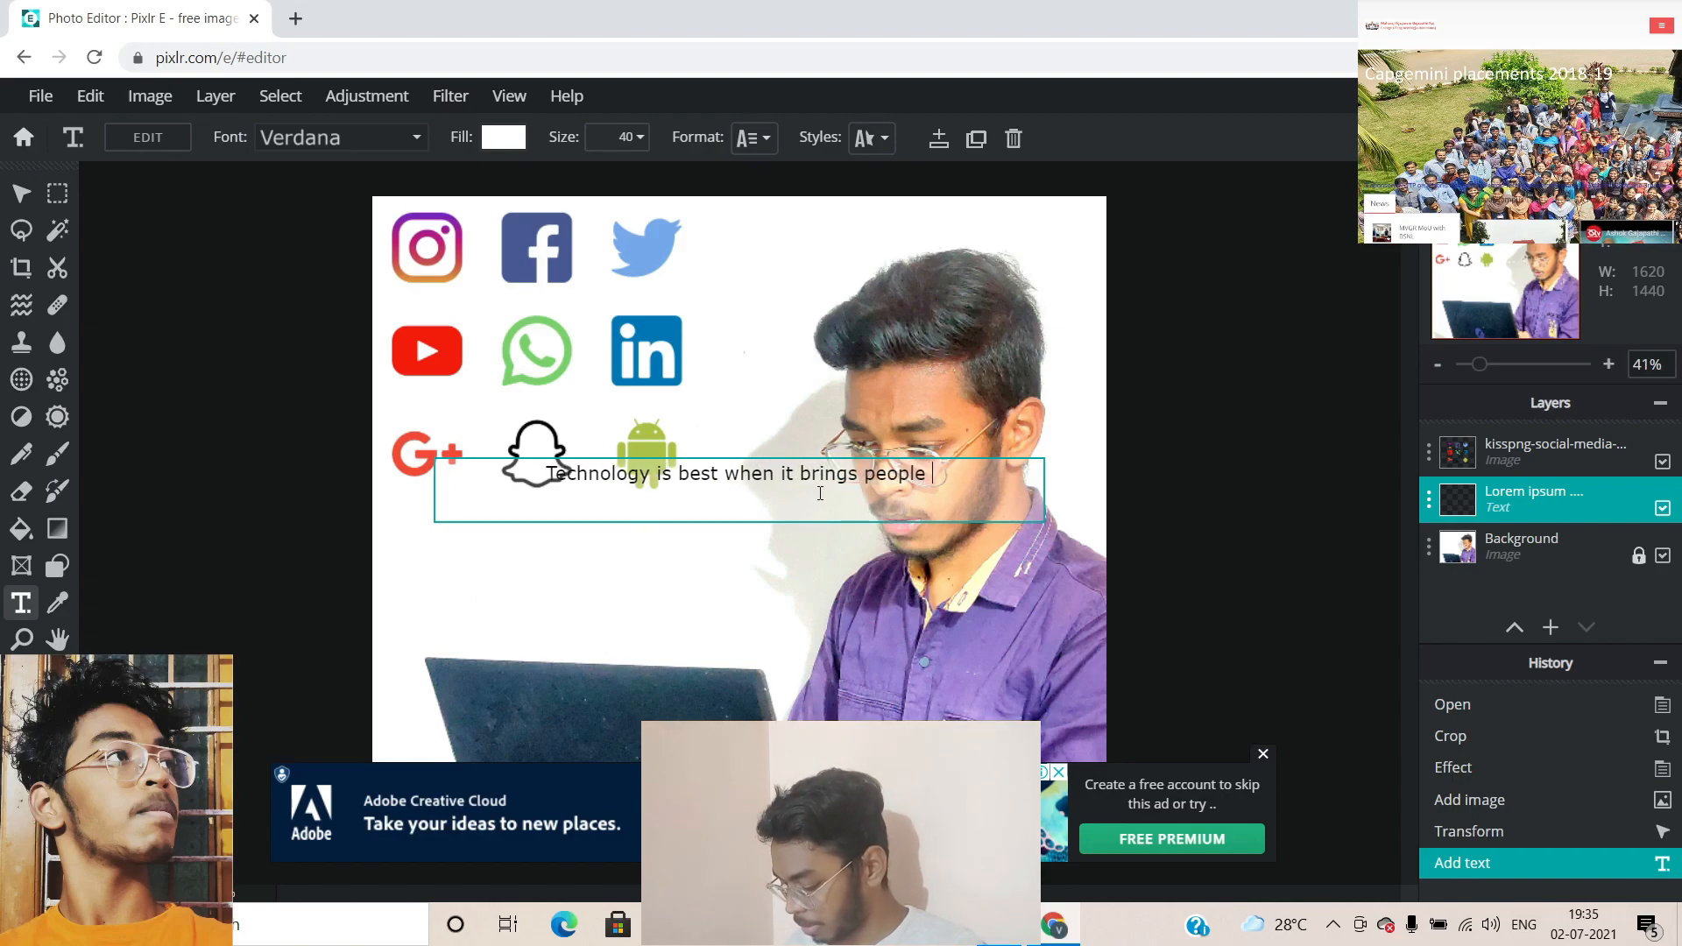
text(to)
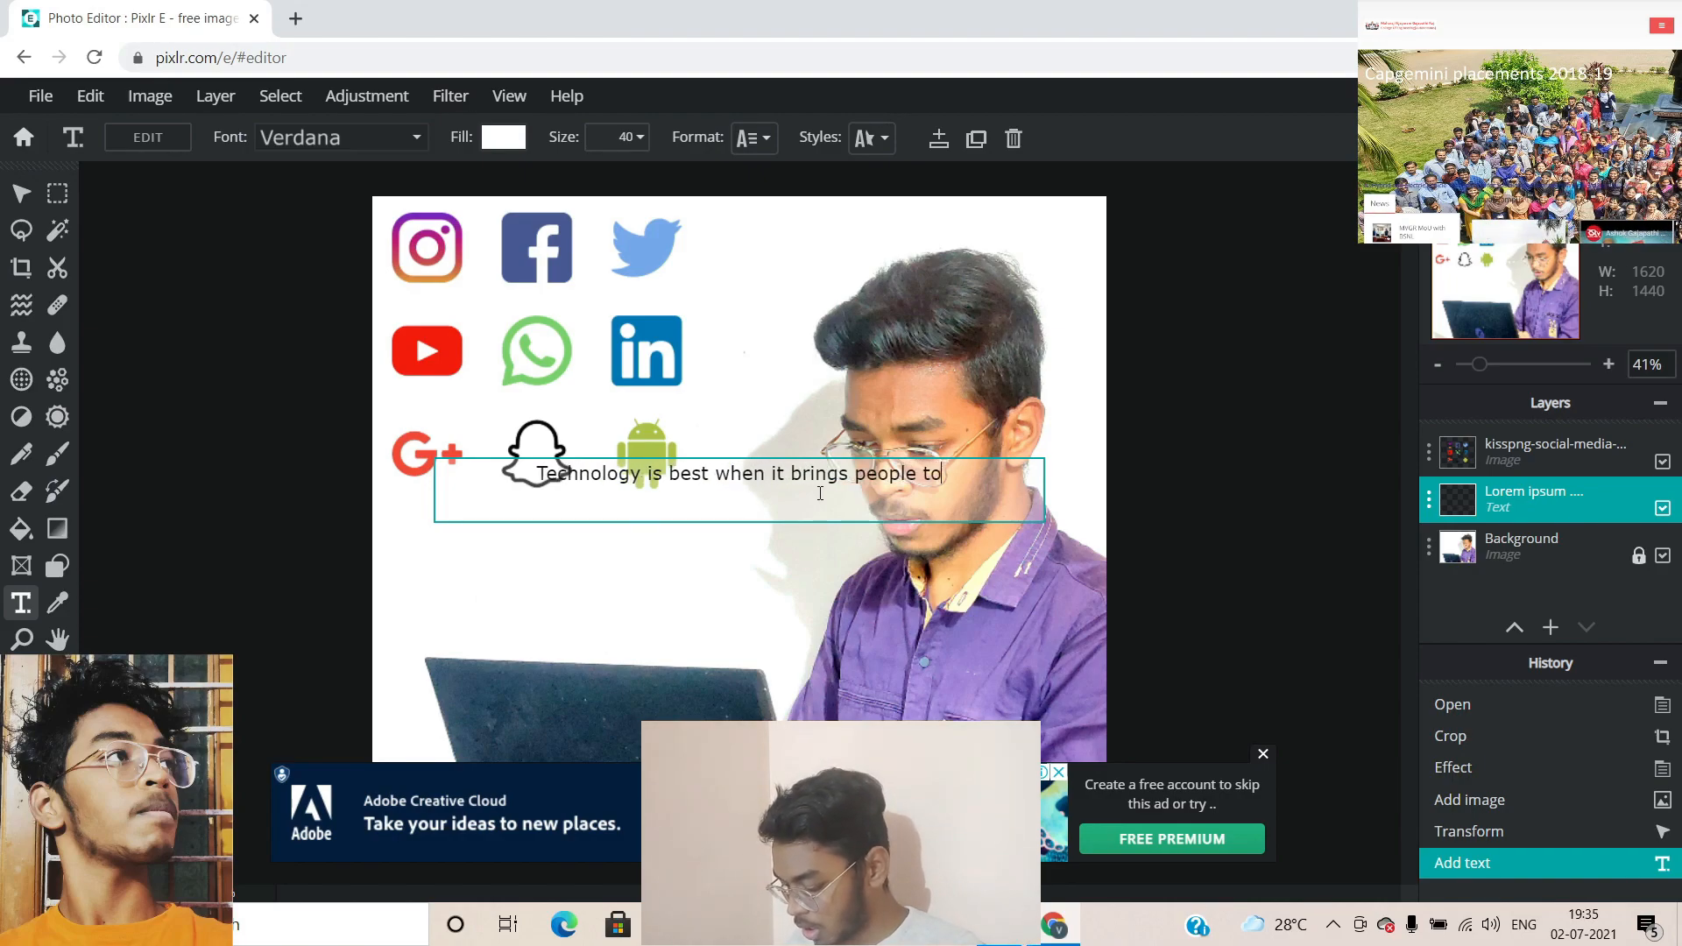
text(gether)
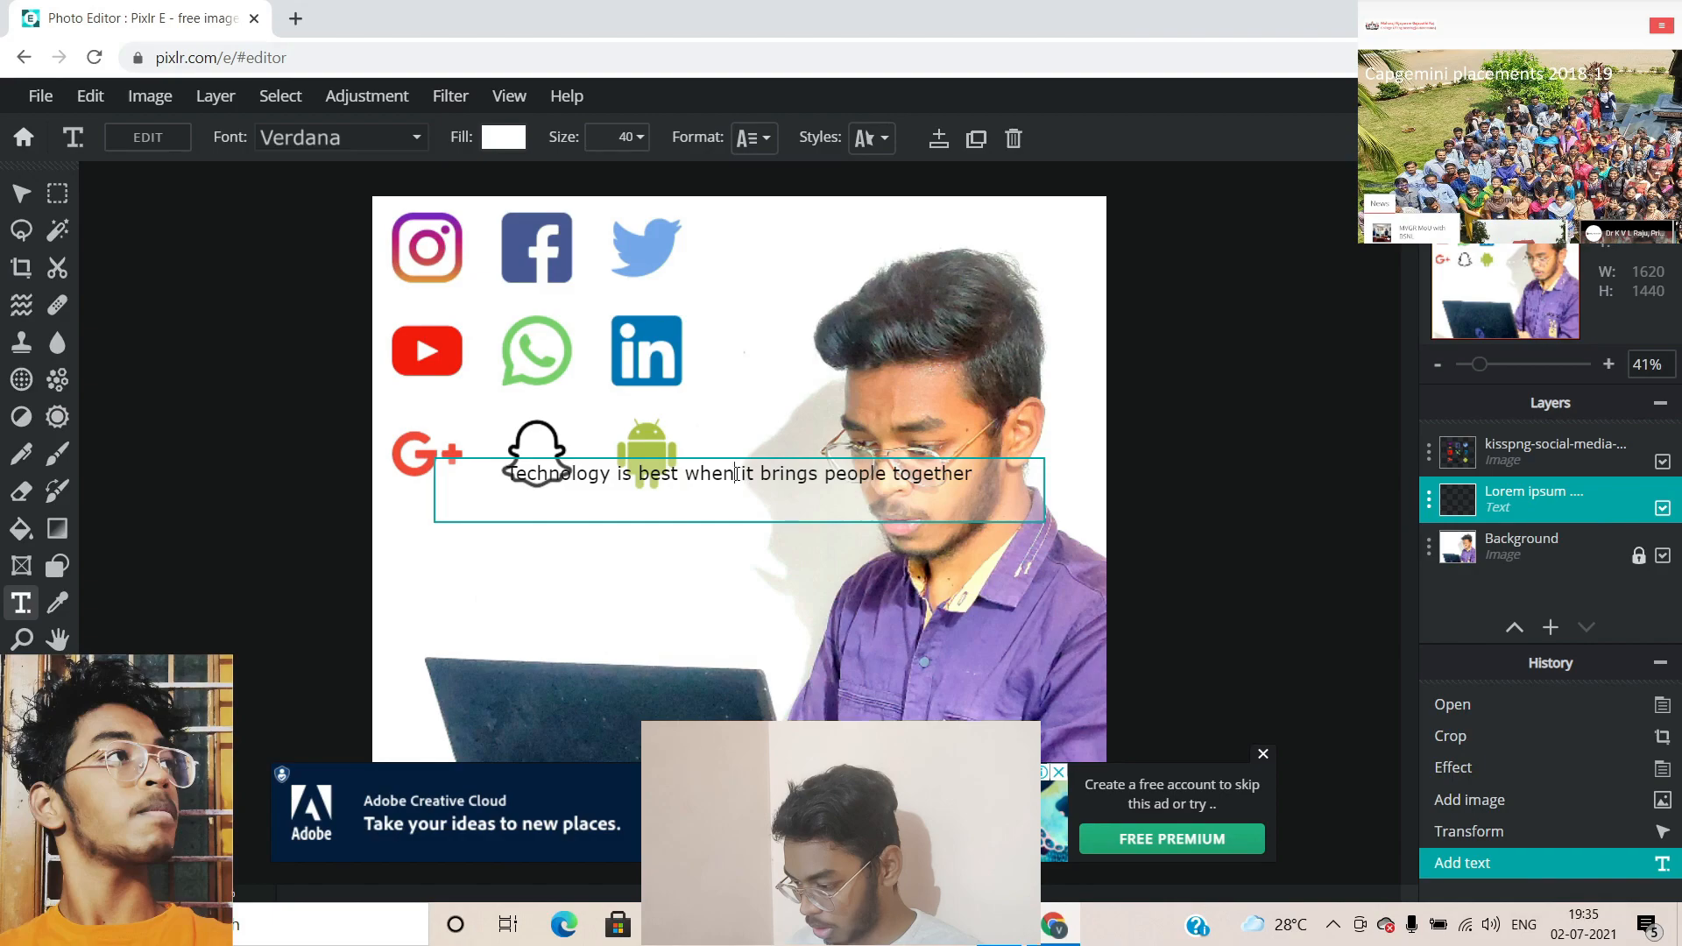
key(Return)
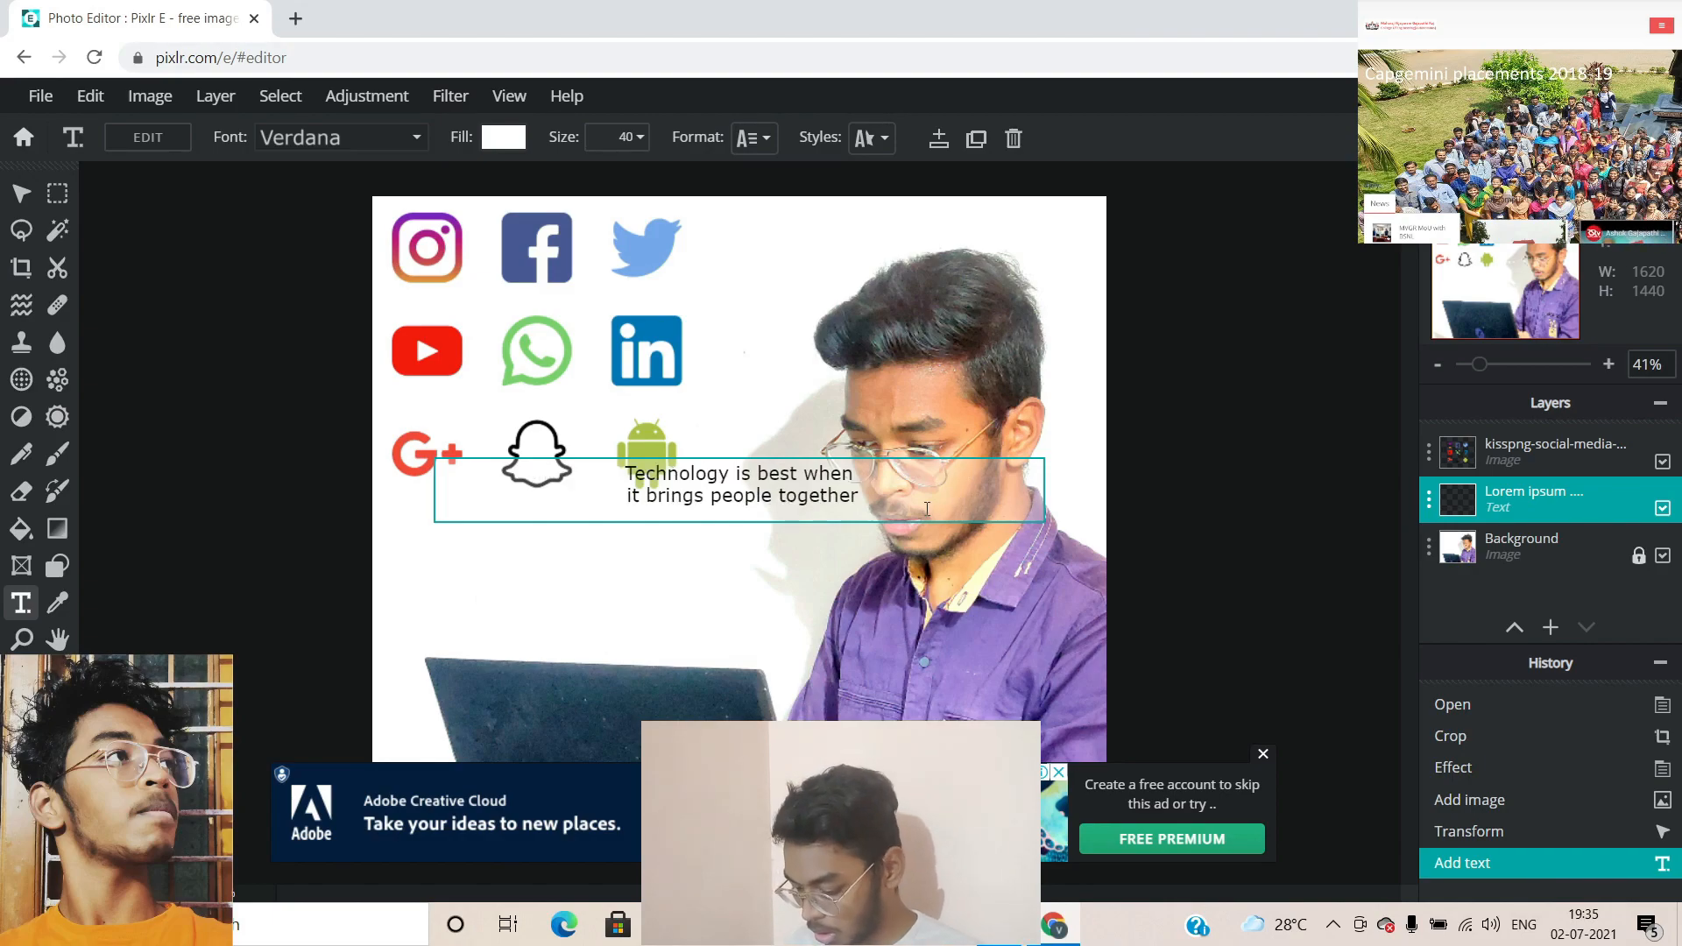
drag(926, 508, 608, 440)
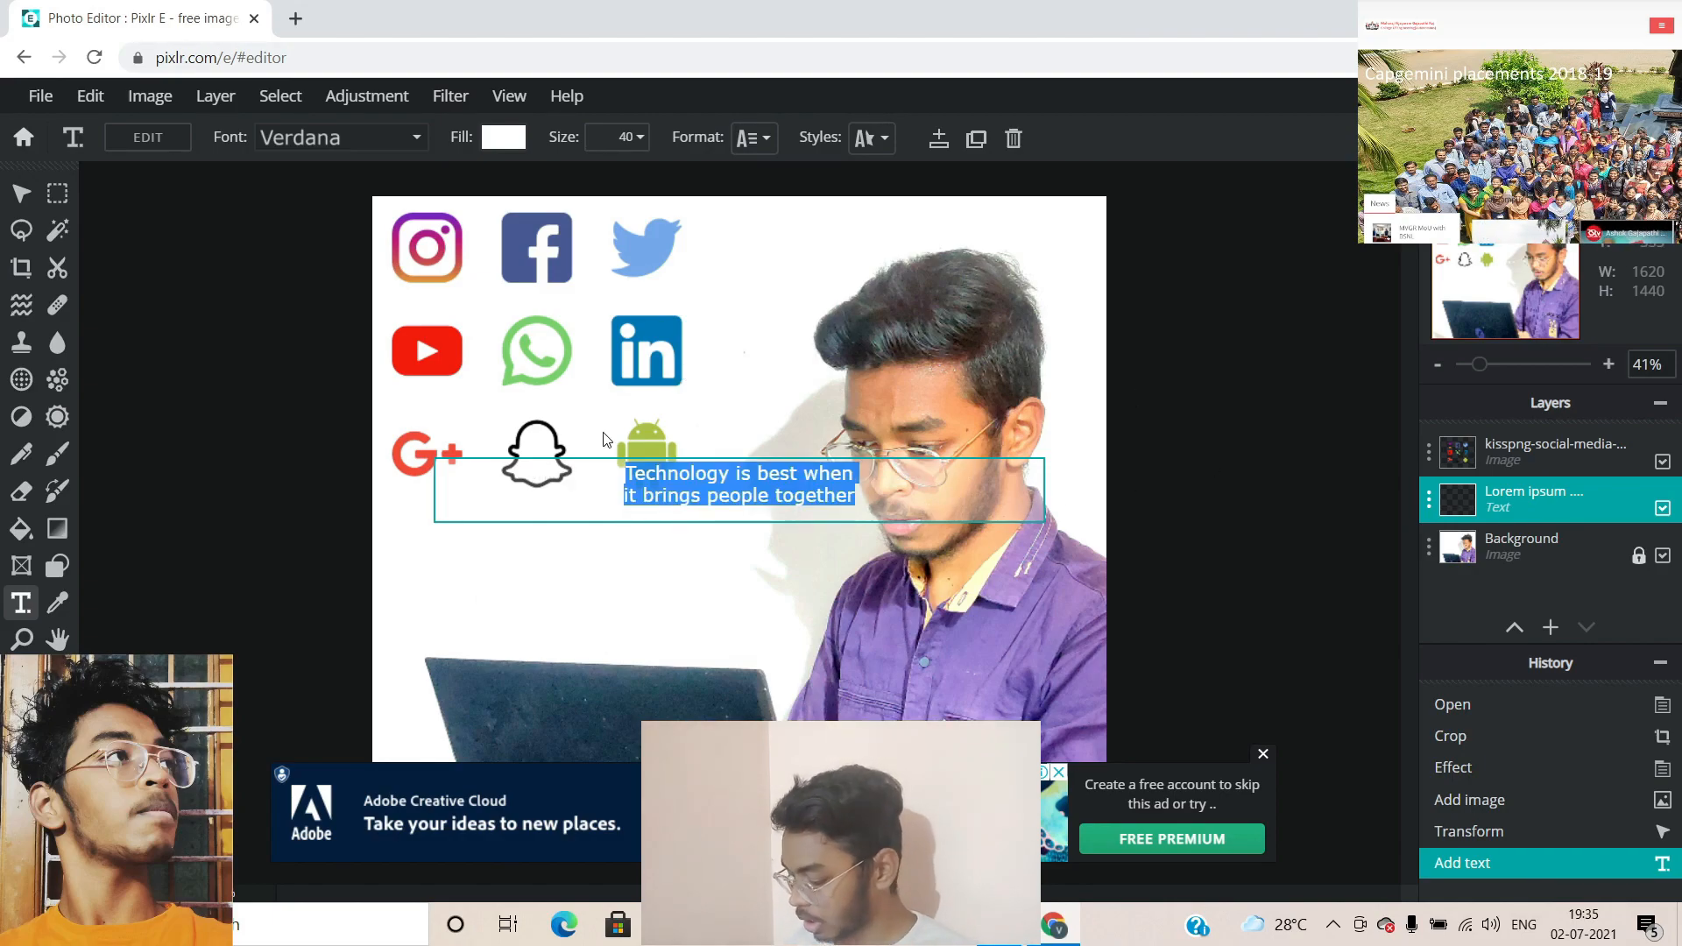
click(317, 147)
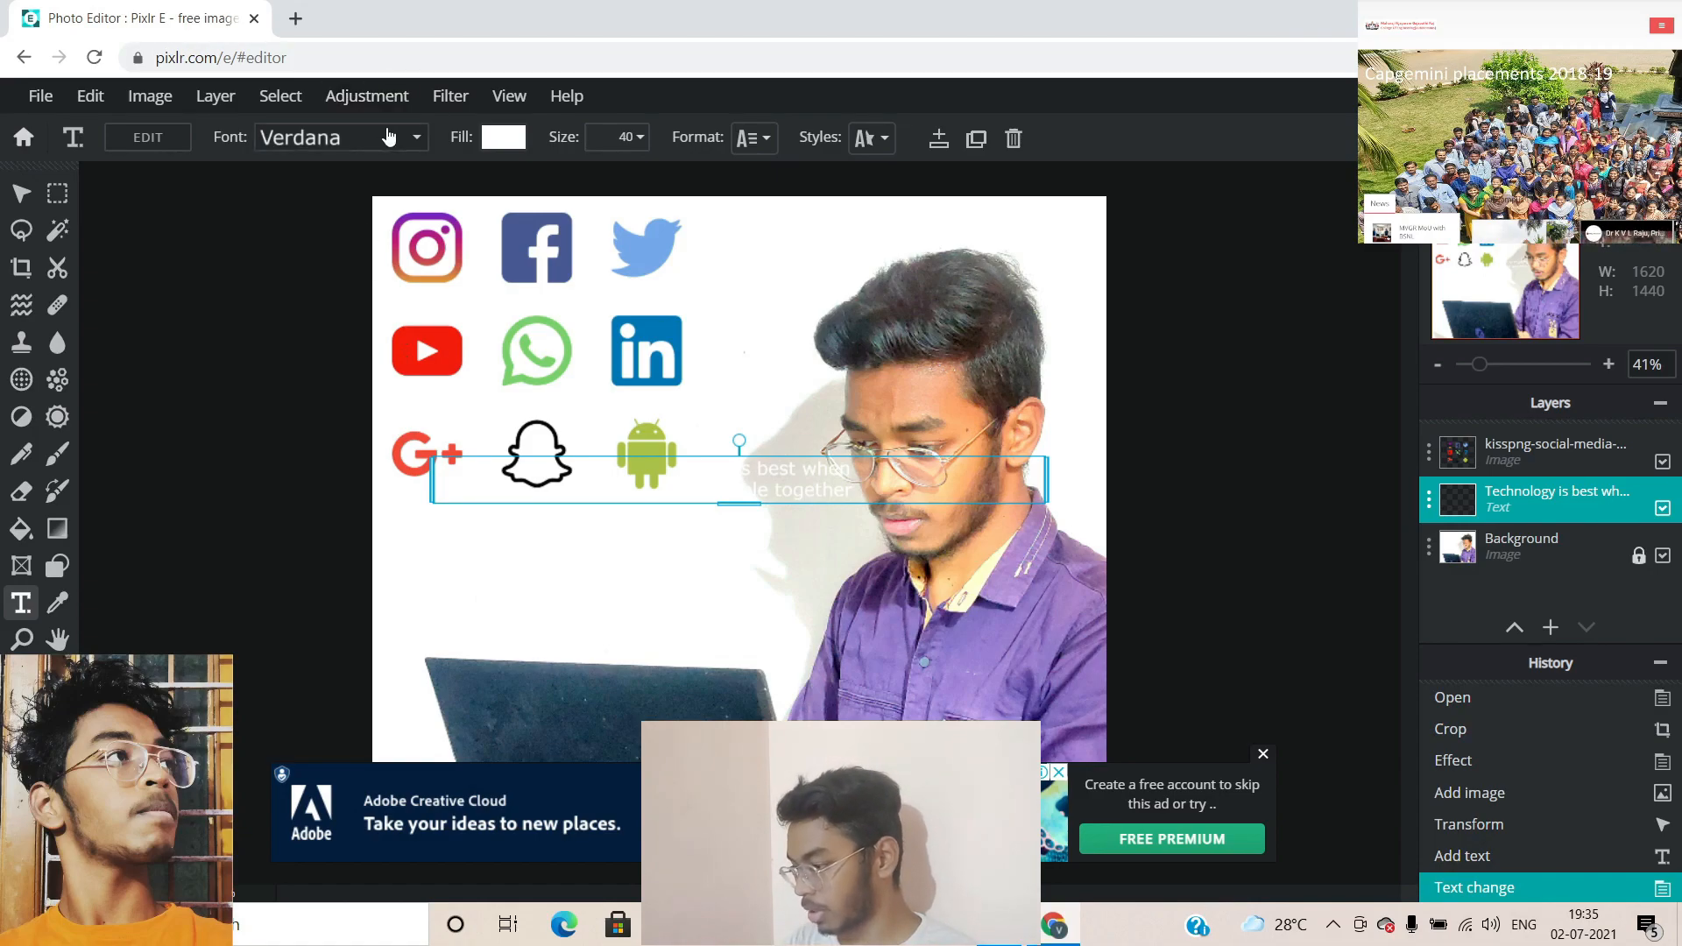
click(388, 136)
Browse the font list and apply the Ranania script font to the two-line quote
scroll(351, 500, down, 3)
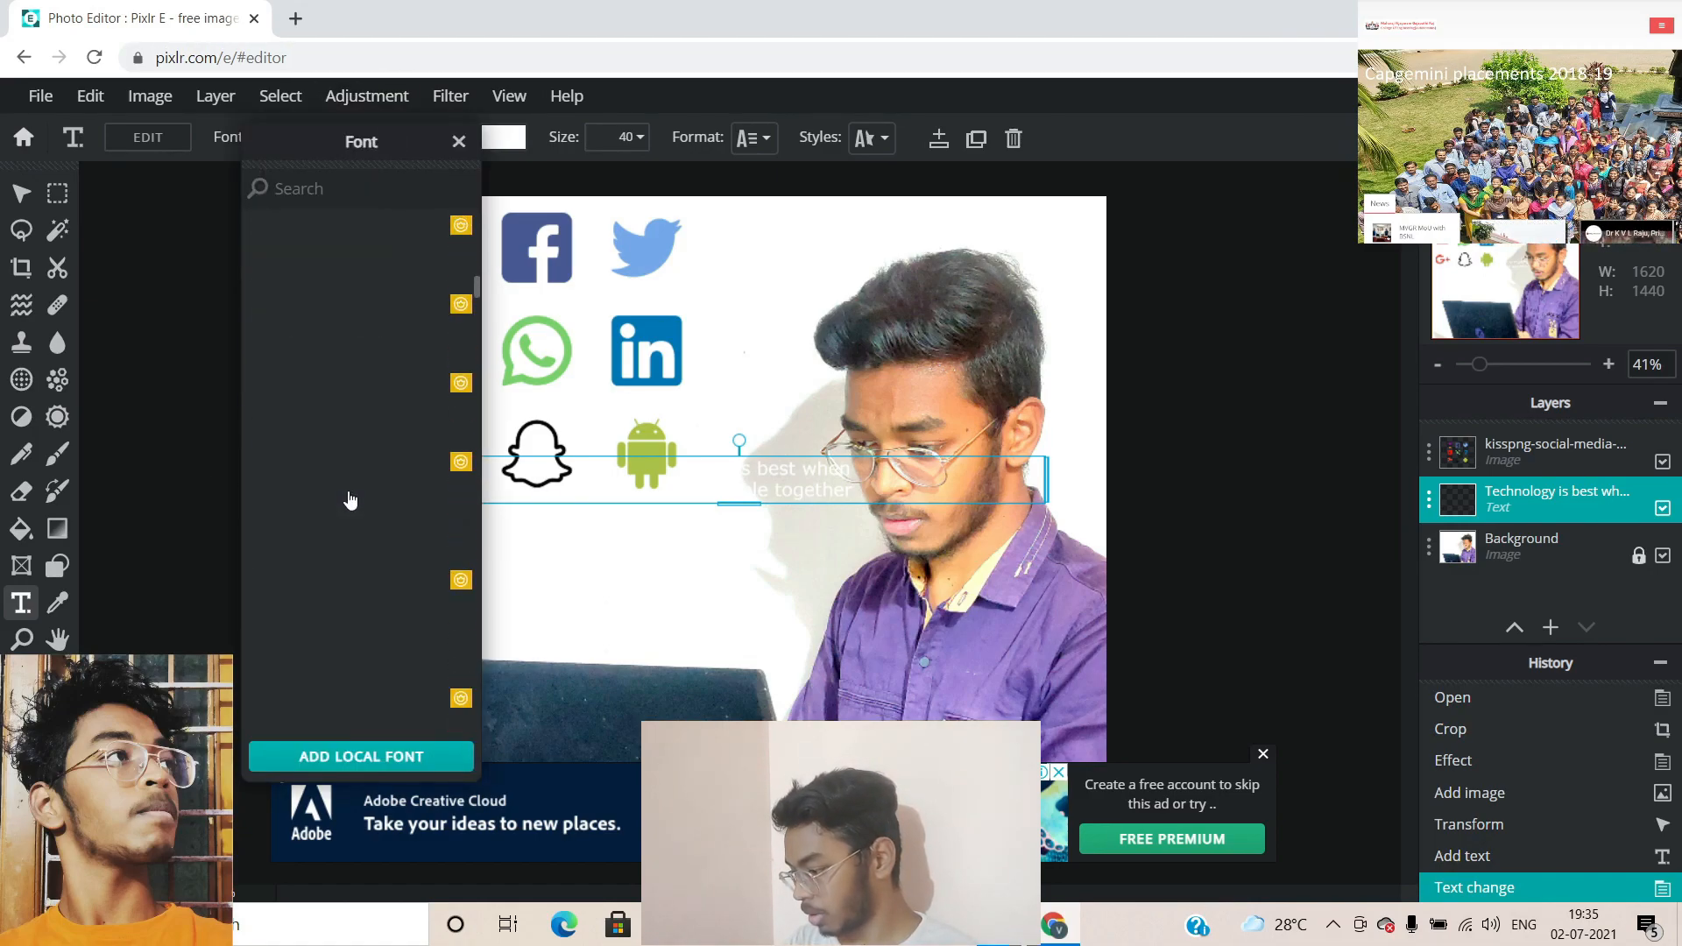
scroll(350, 500, down, 10)
scroll(371, 417, down, 10)
scroll(402, 593, down, 5)
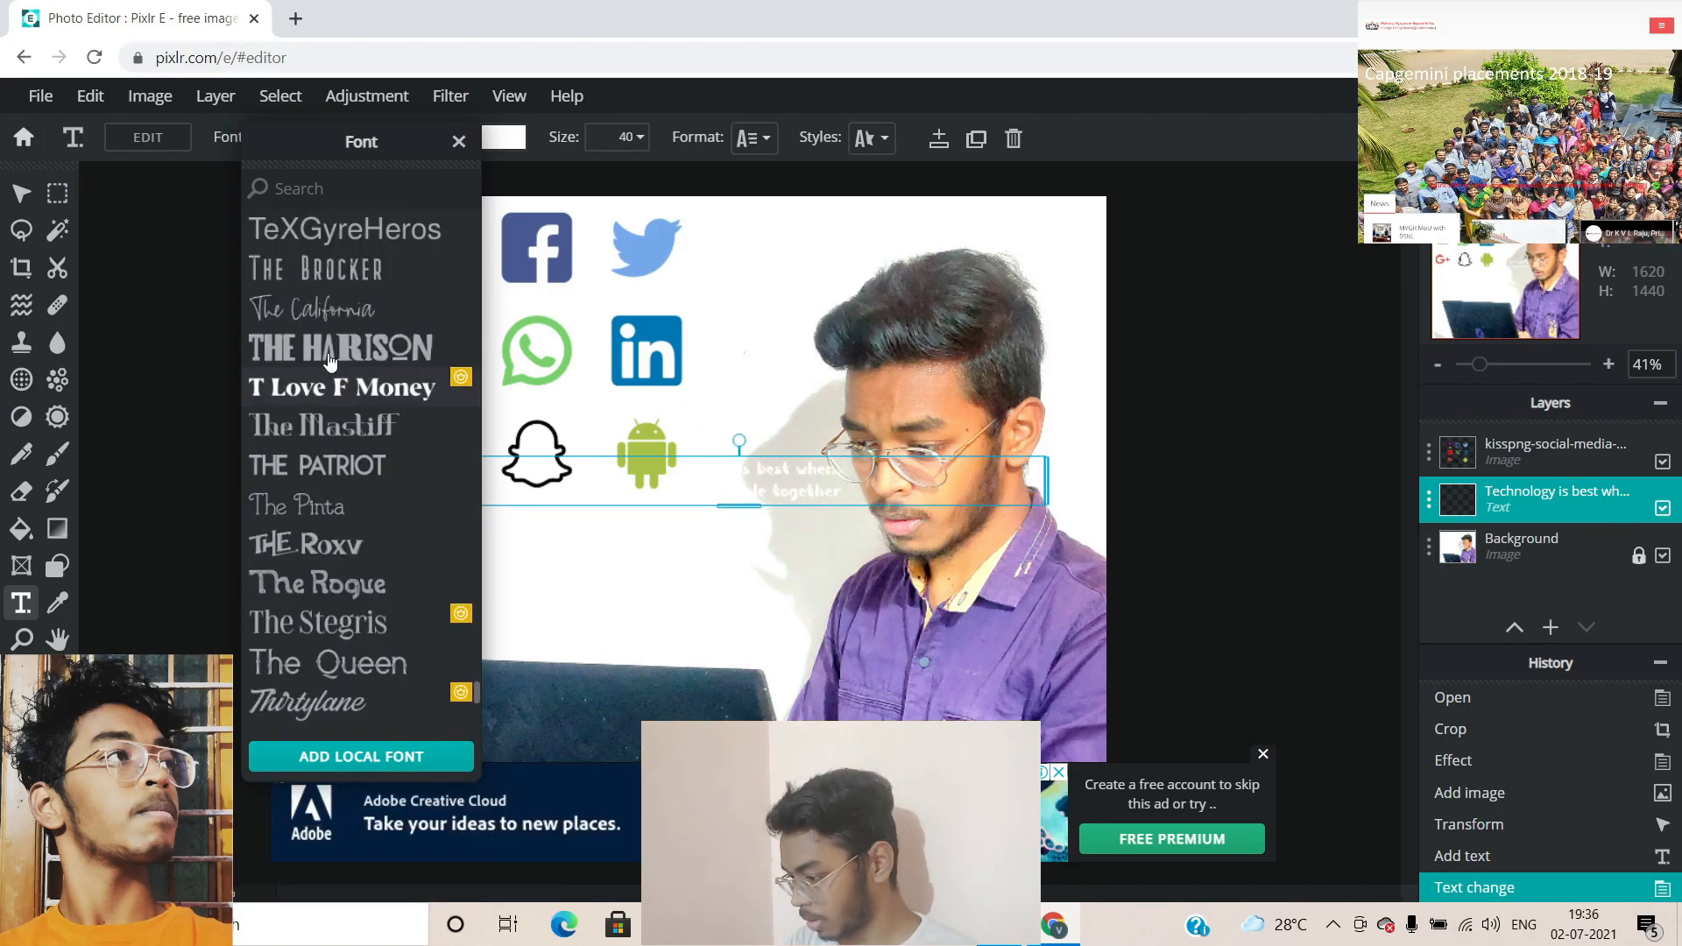
scroll(341, 620, down, 8)
scroll(321, 720, up, 5)
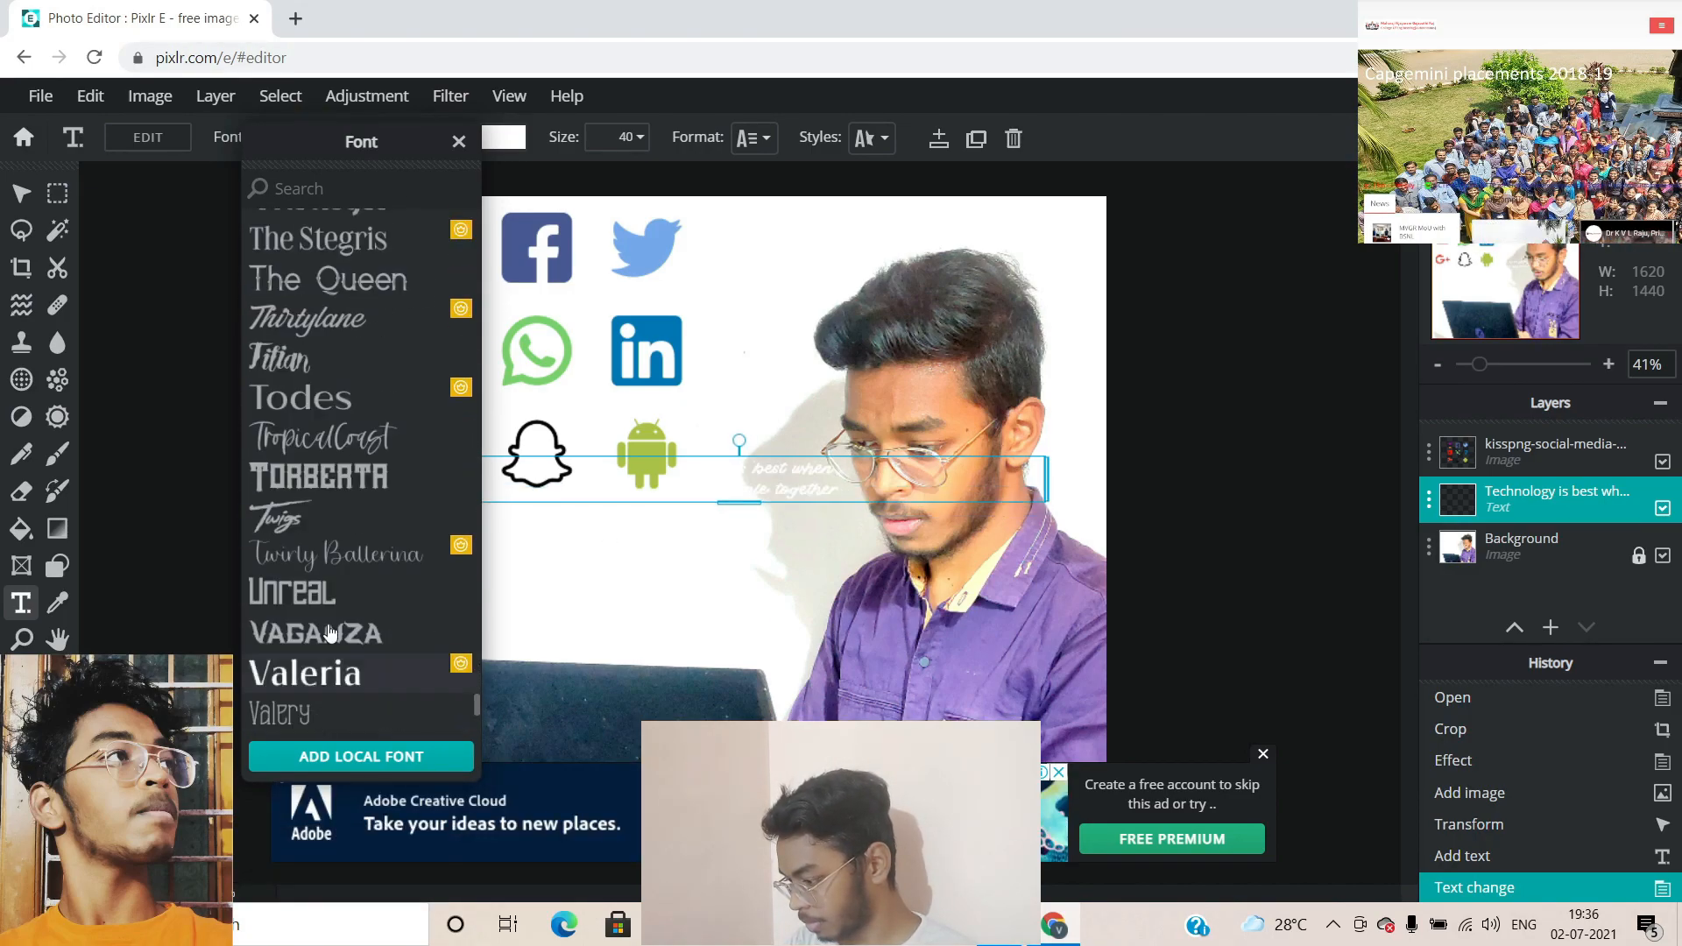
scroll(386, 432, up, 5)
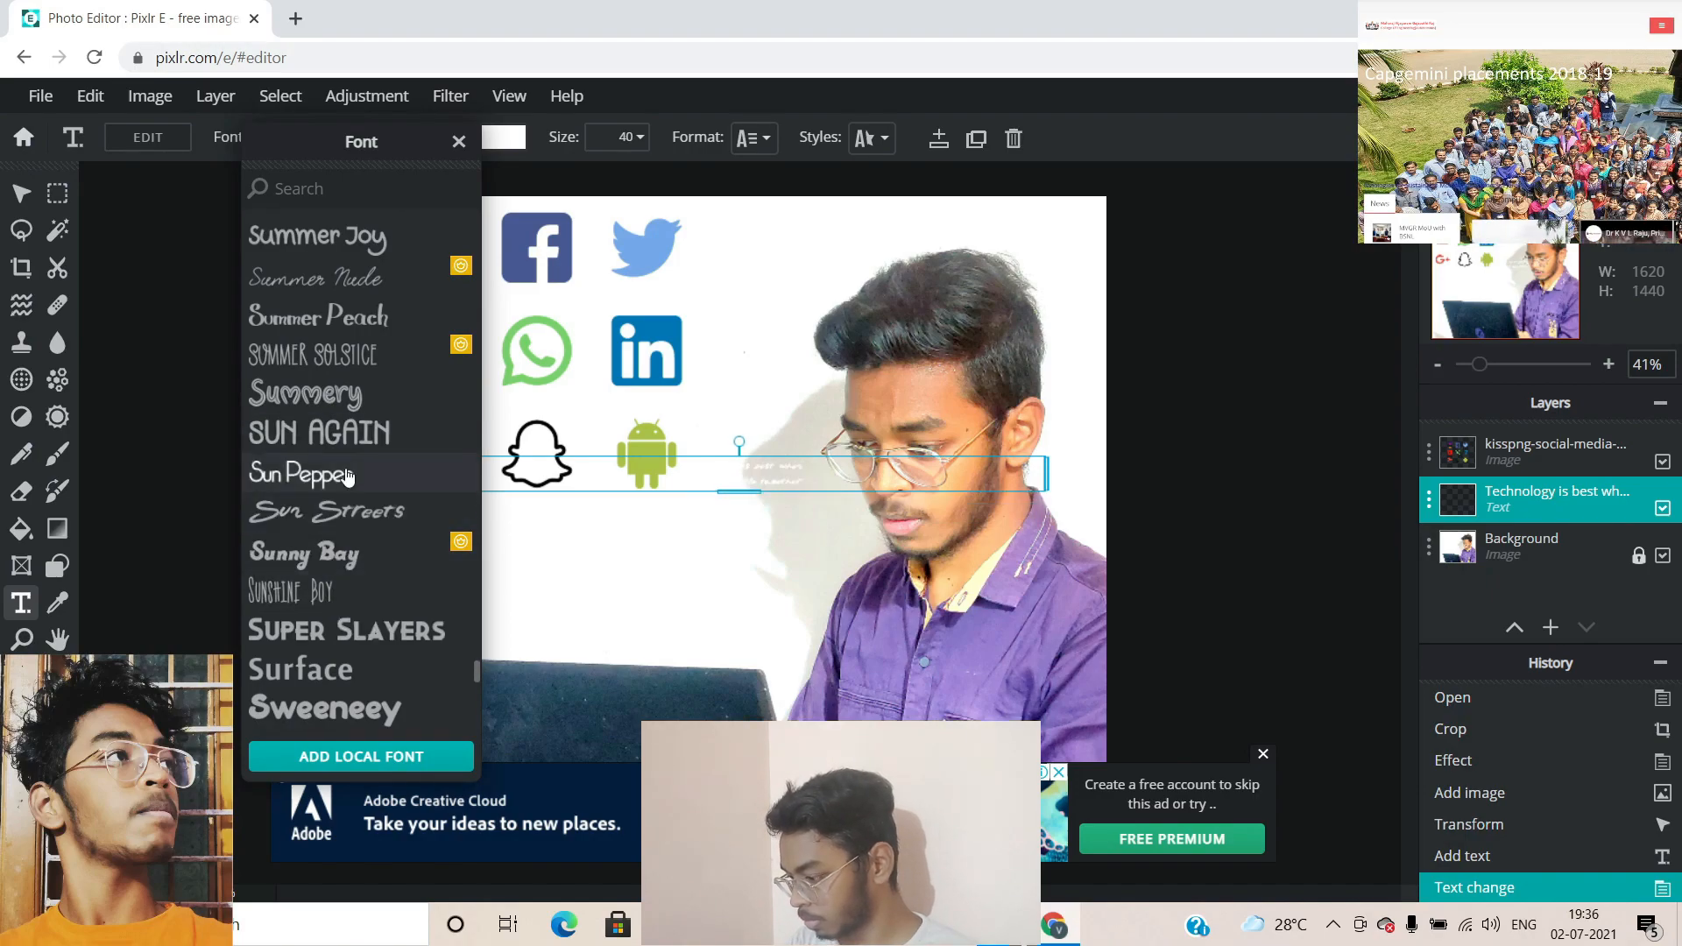
scroll(368, 465, up, 10)
scroll(386, 451, up, 8)
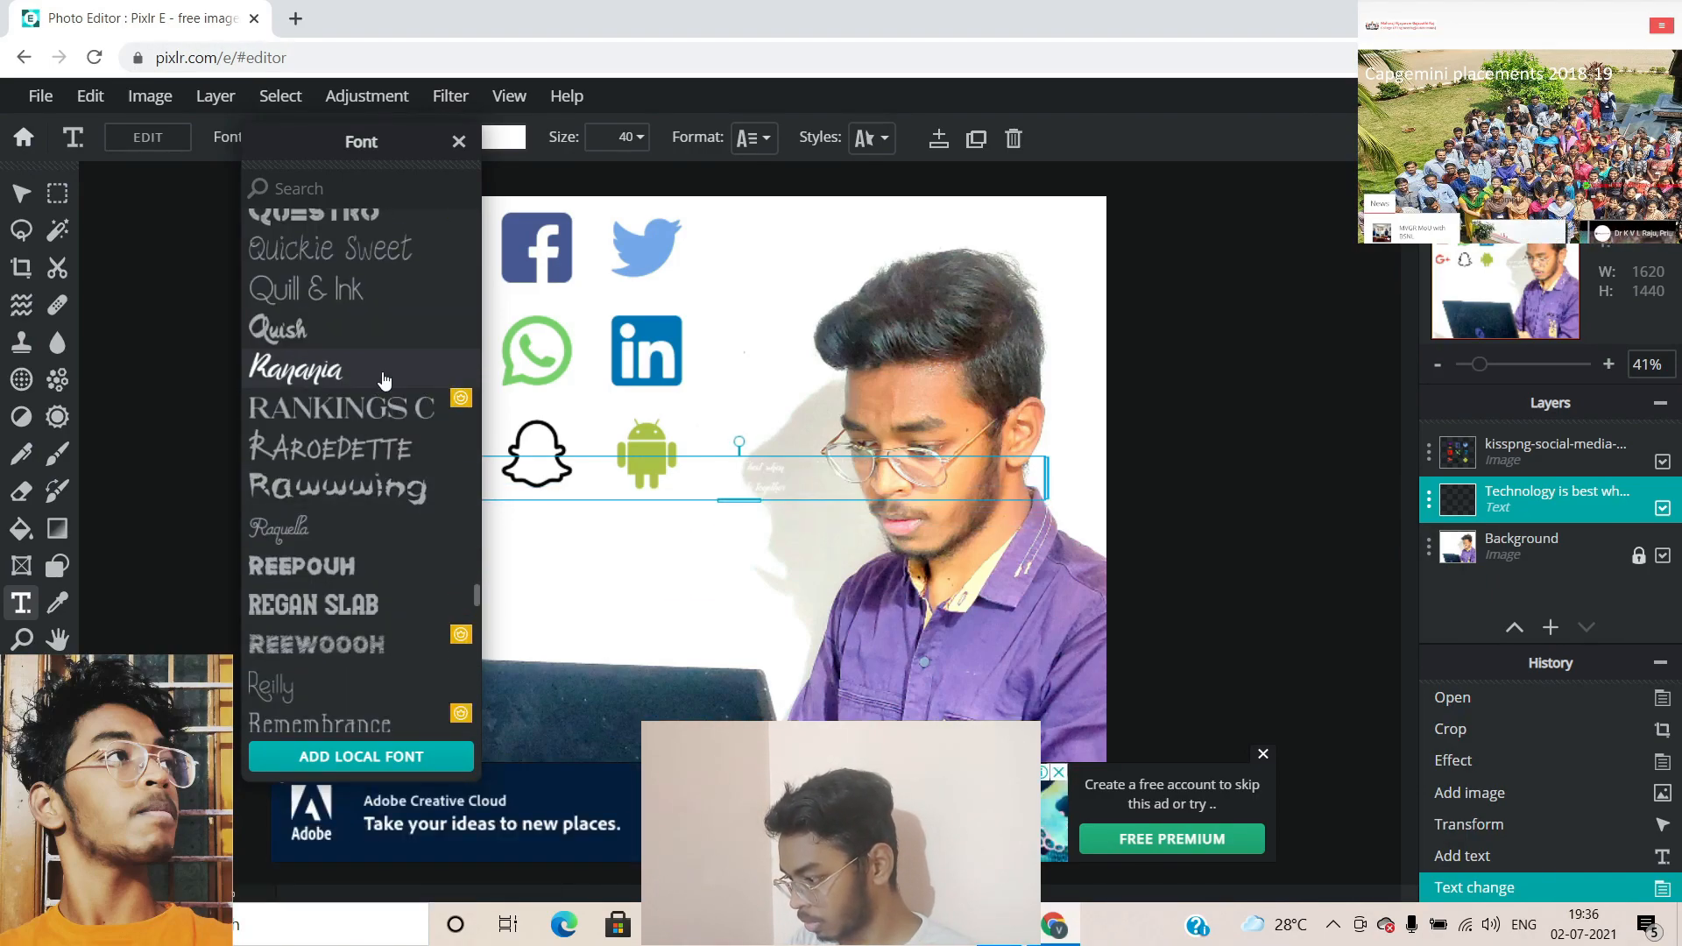
click(384, 378)
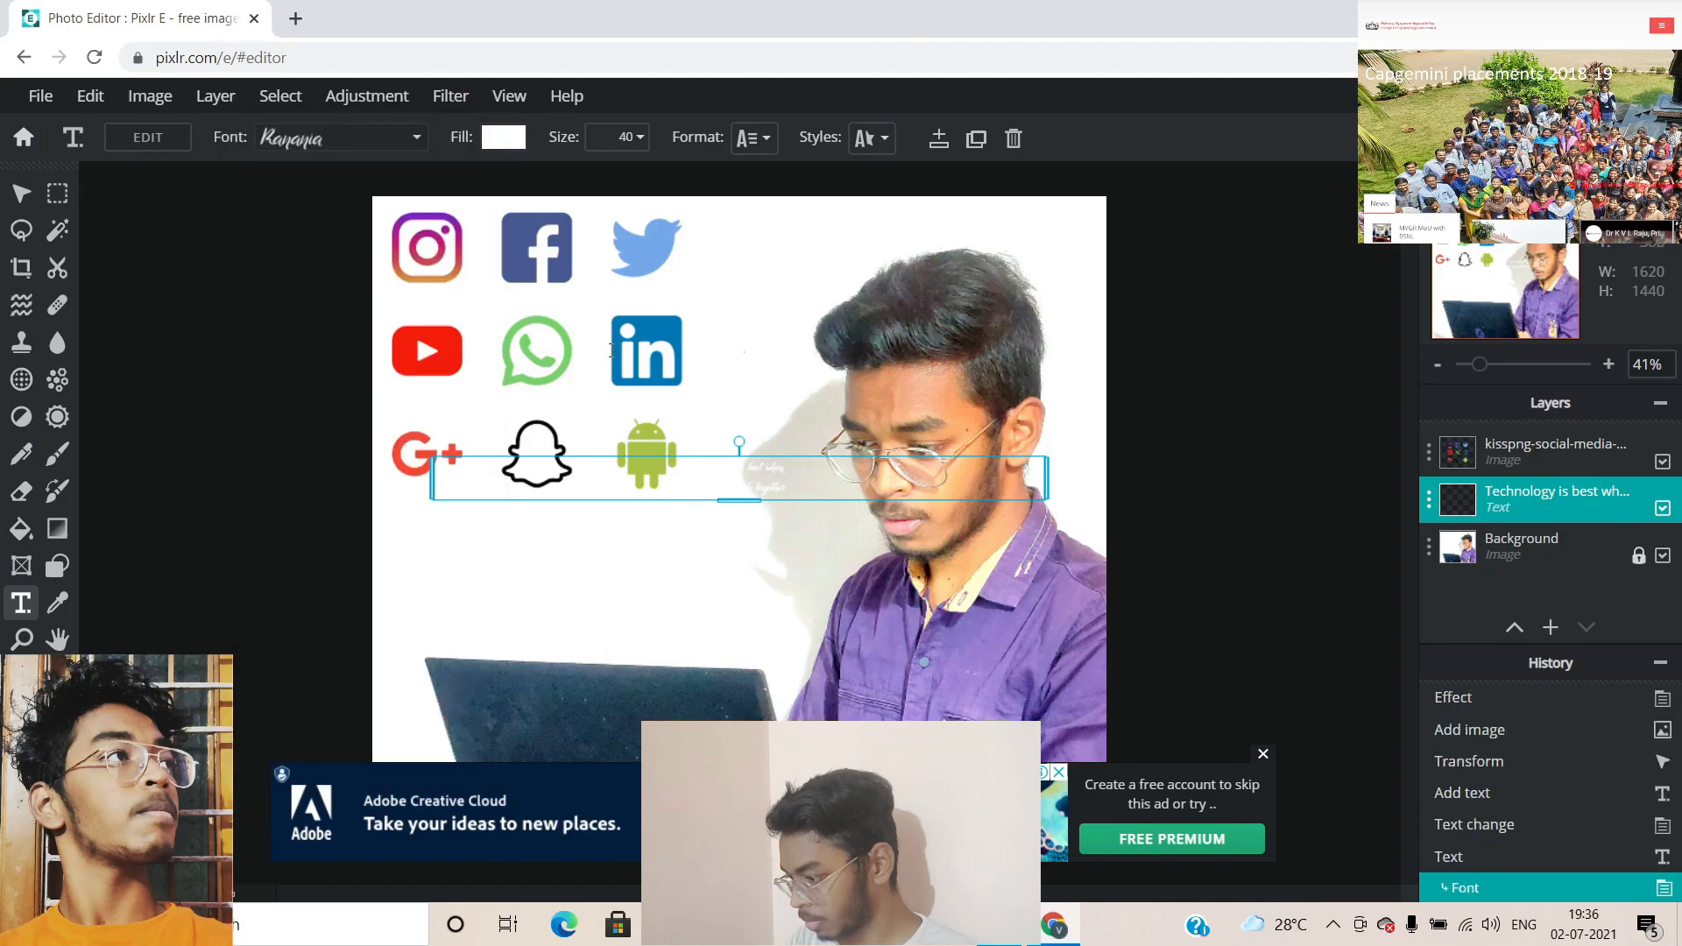
Make the quote text black (#000000)
click(496, 138)
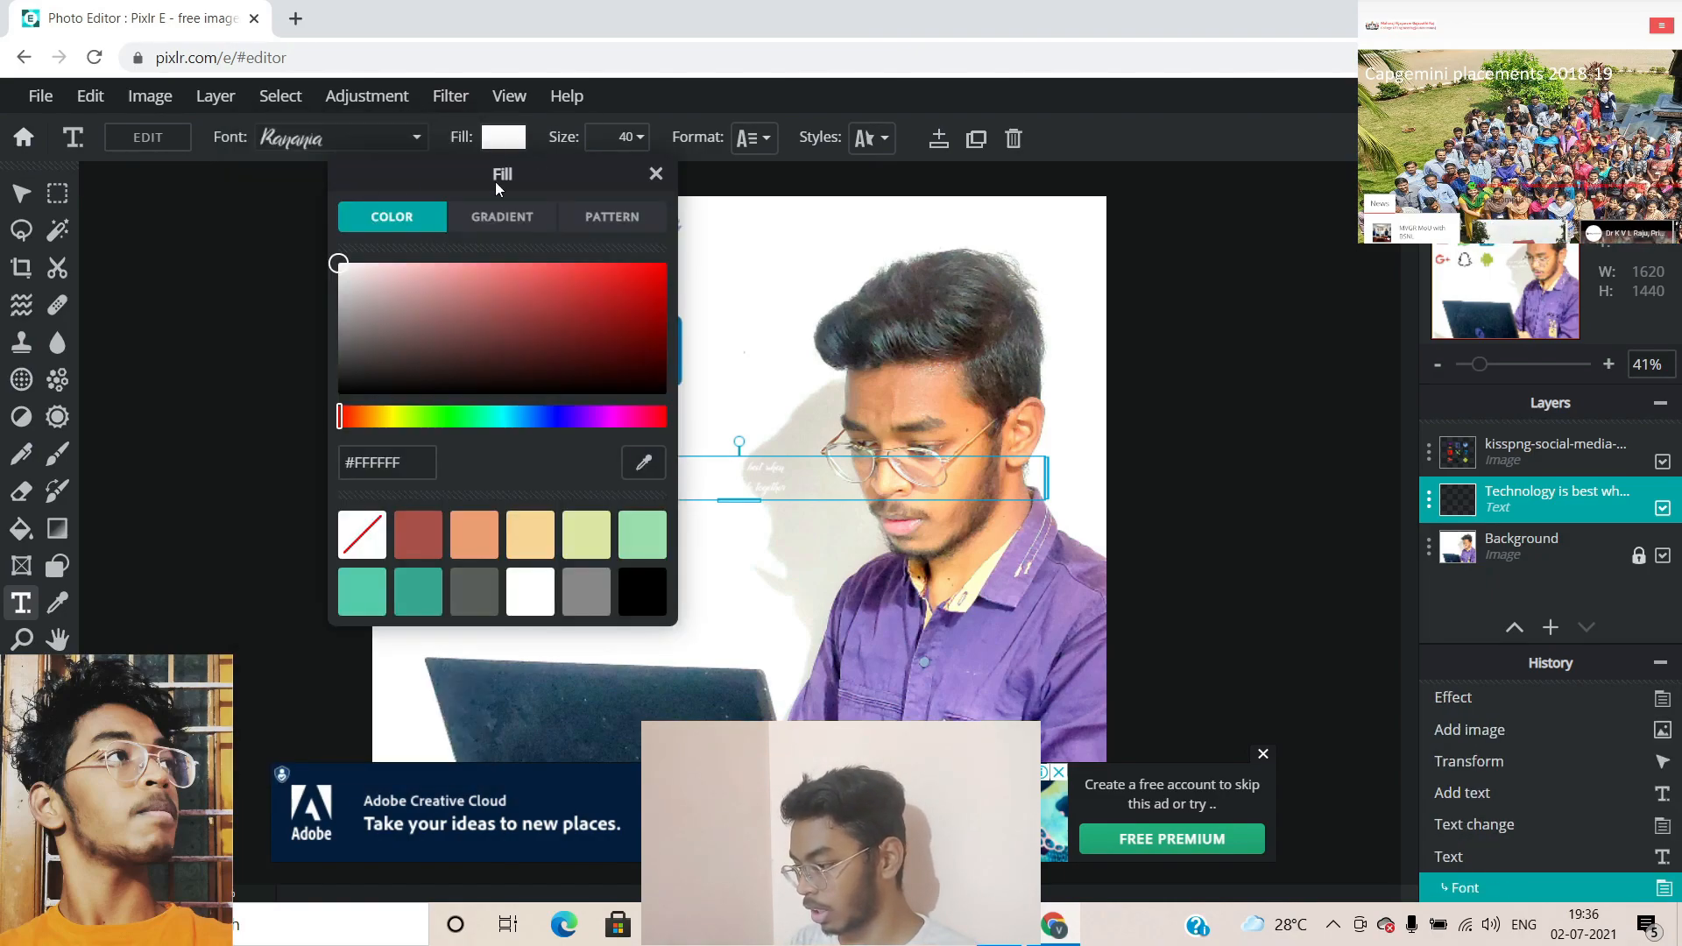
drag(646, 385, 694, 500)
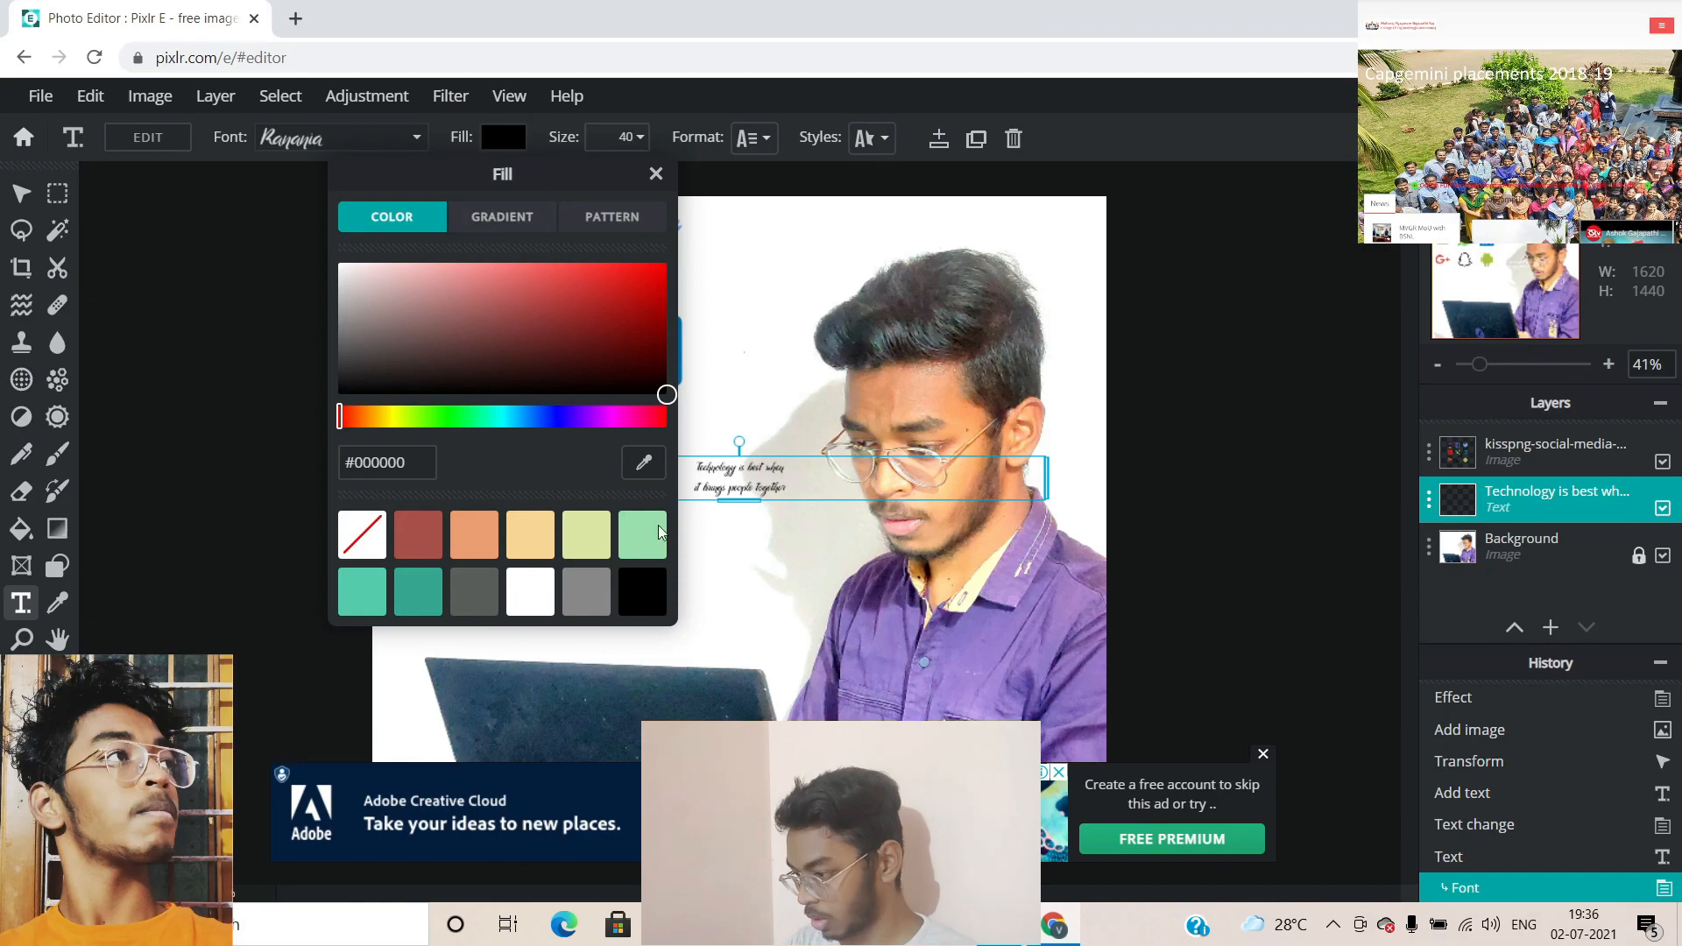
click(791, 487)
Enlarge the quote to size 110 and position it just below the icon grid
drag(791, 487, 592, 570)
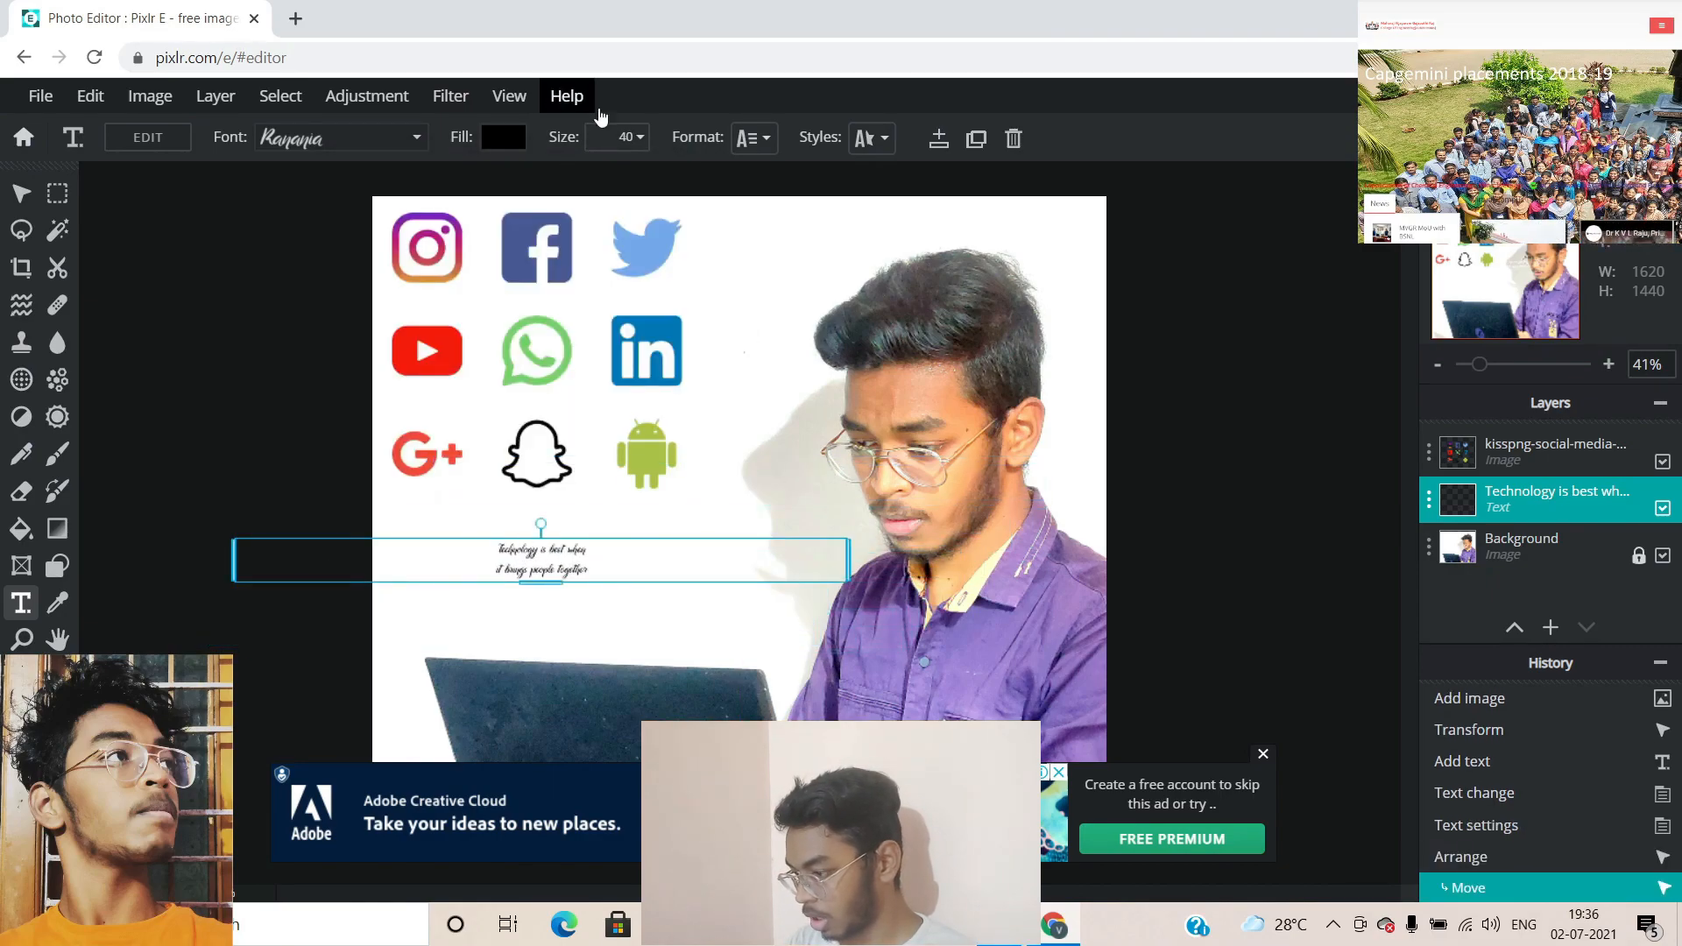
click(637, 137)
drag(455, 175, 524, 197)
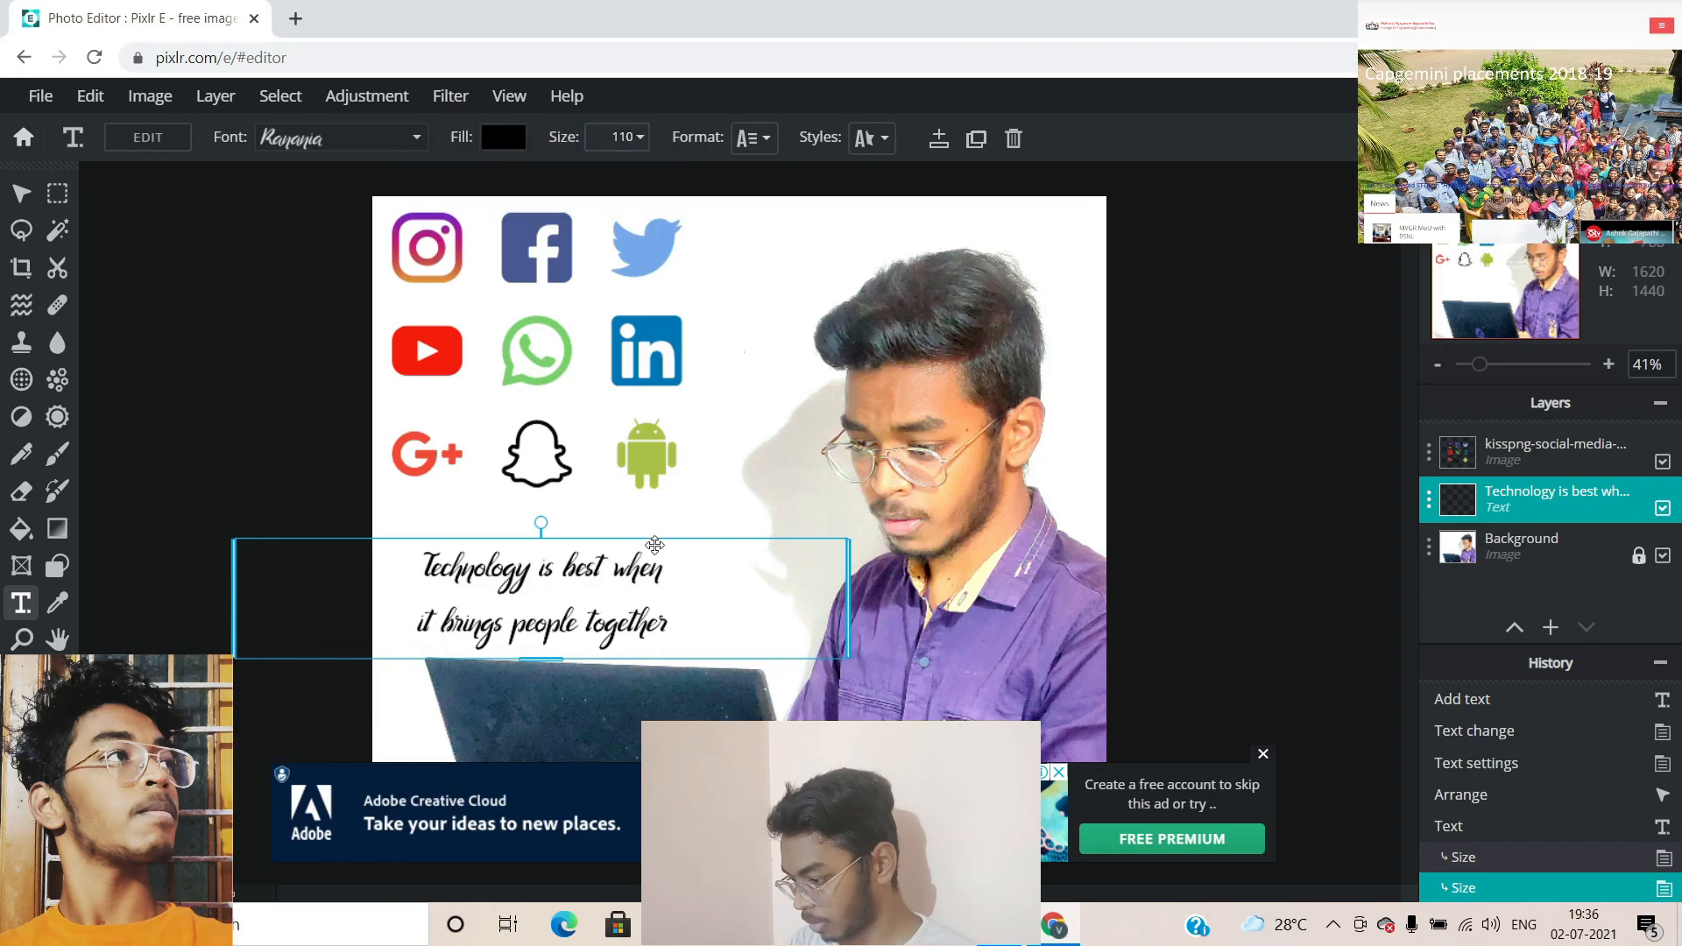
drag(652, 550, 664, 518)
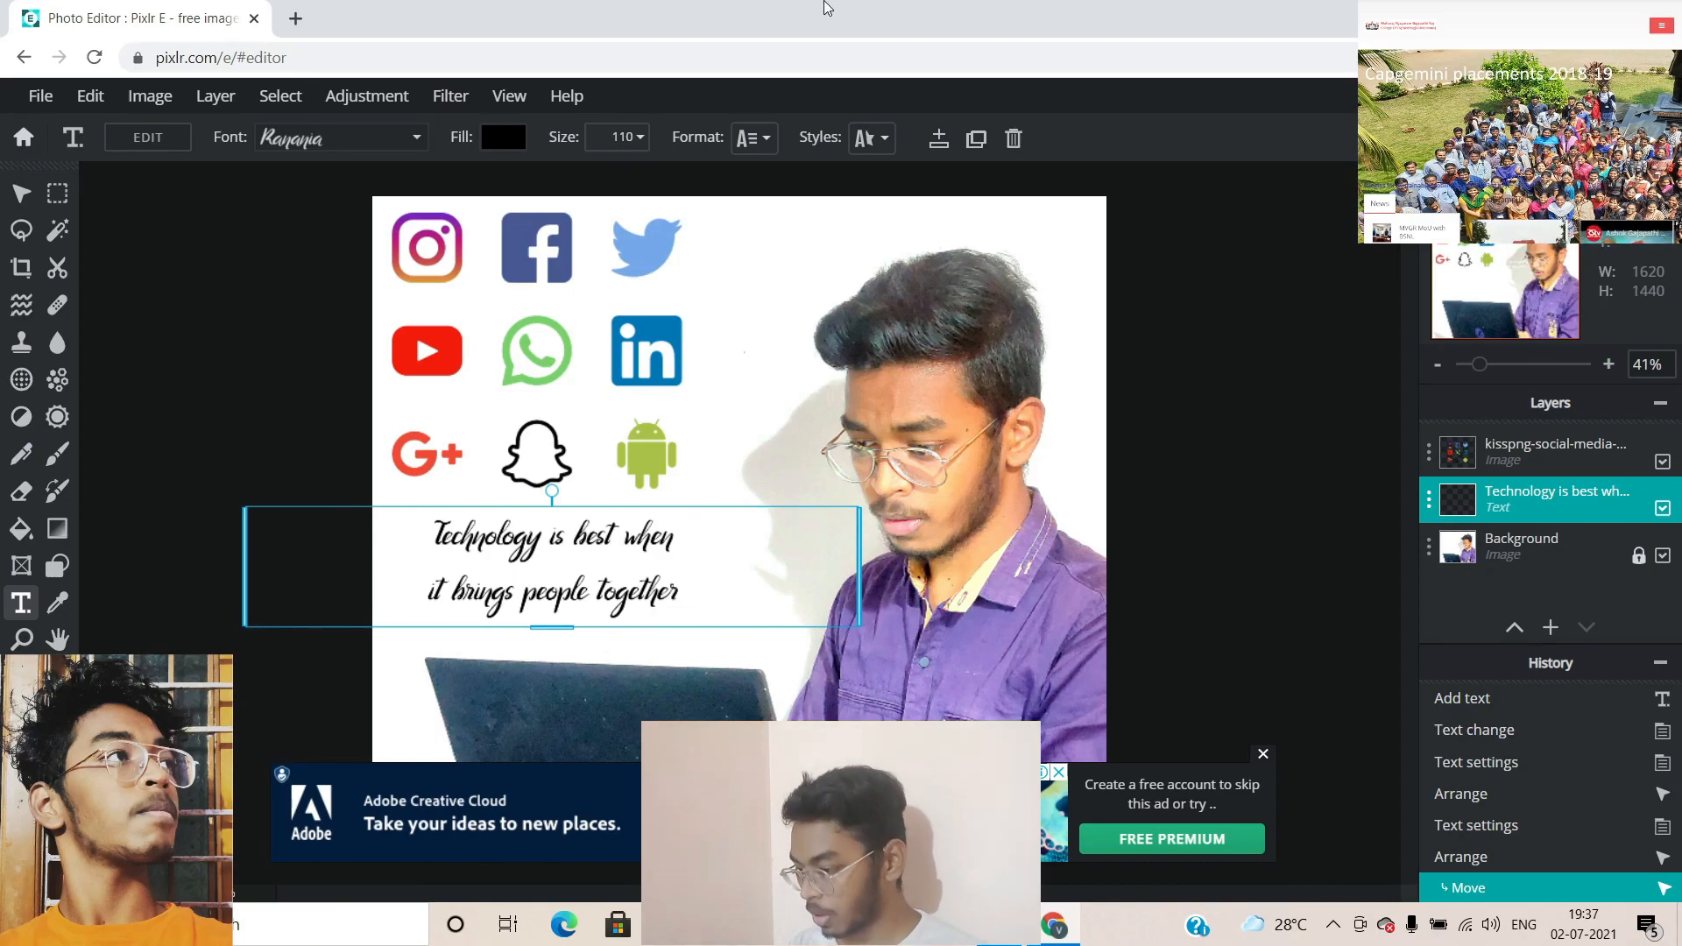
Set the quote's line spacing to -14 and letter spacing to 6
click(753, 138)
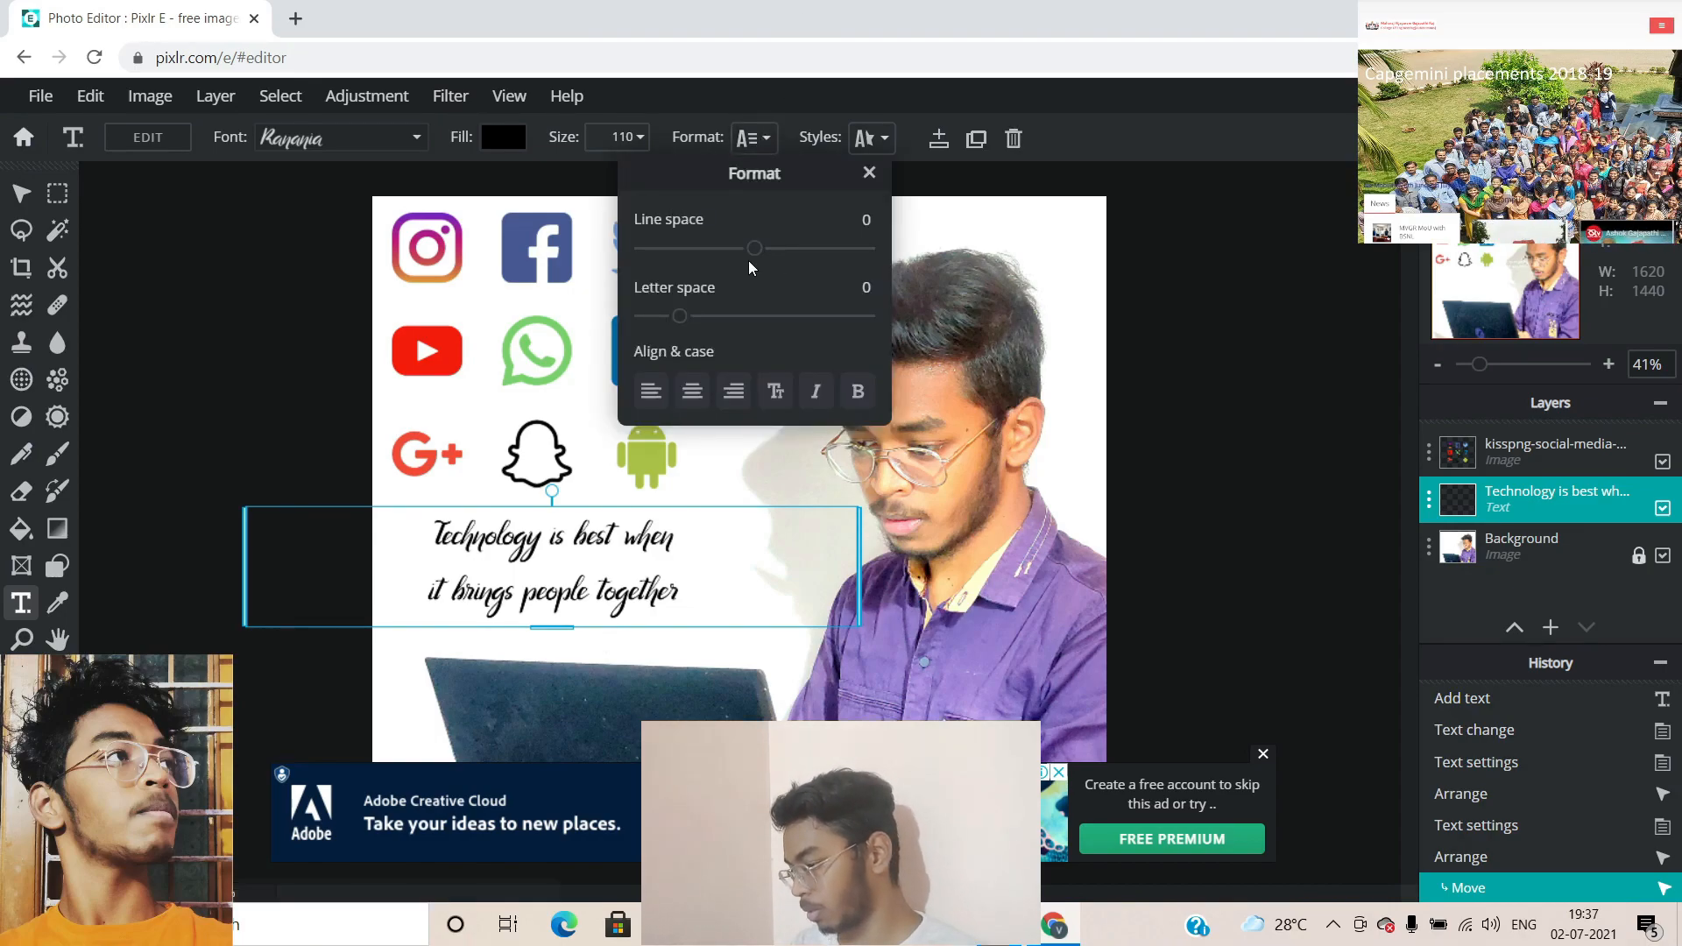
mouse_move(755, 248)
mouse_down()
mouse_move(770, 248)
mouse_move(739, 260)
mouse_up()
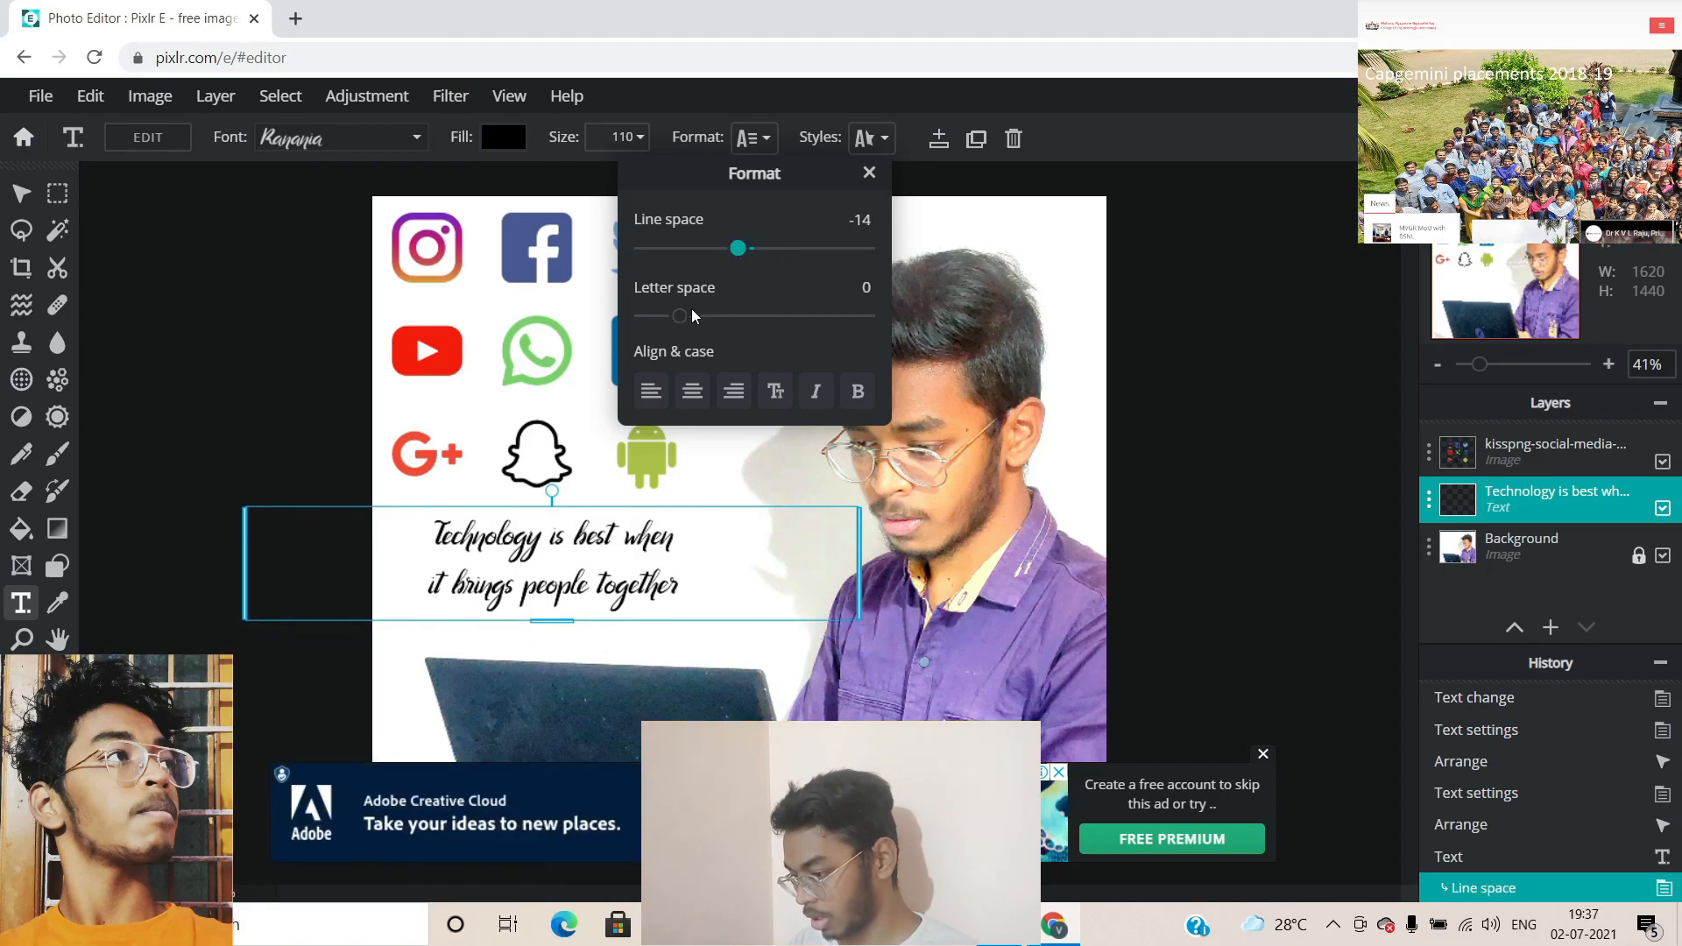
drag(685, 321, 703, 323)
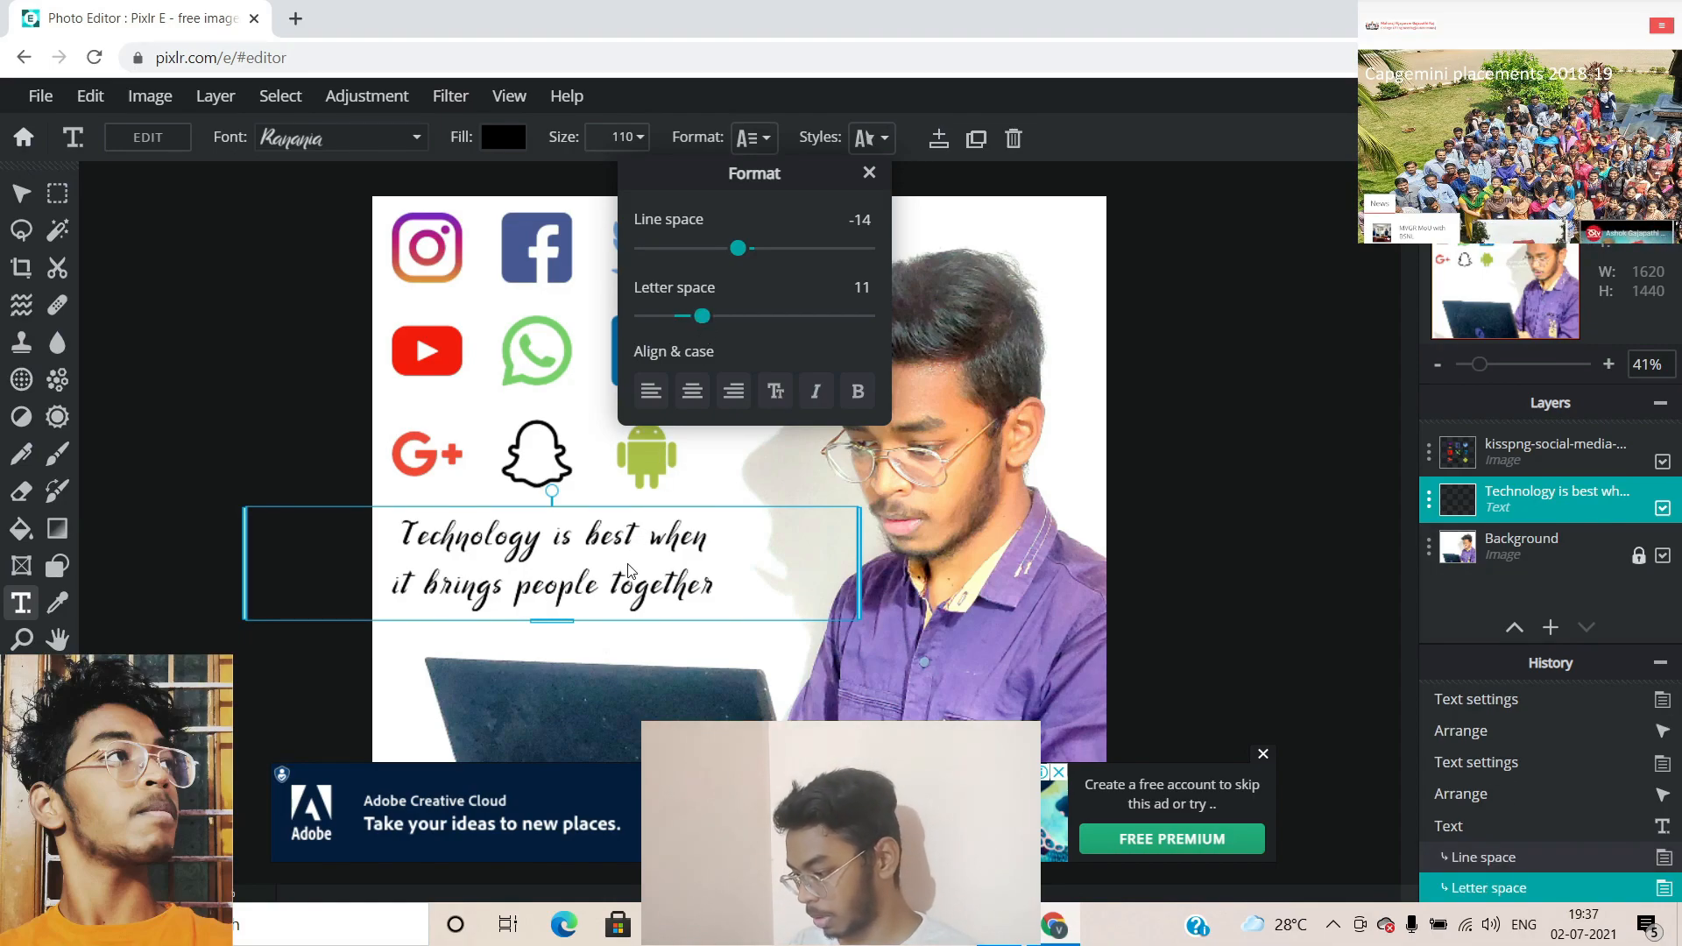
drag(700, 331, 693, 324)
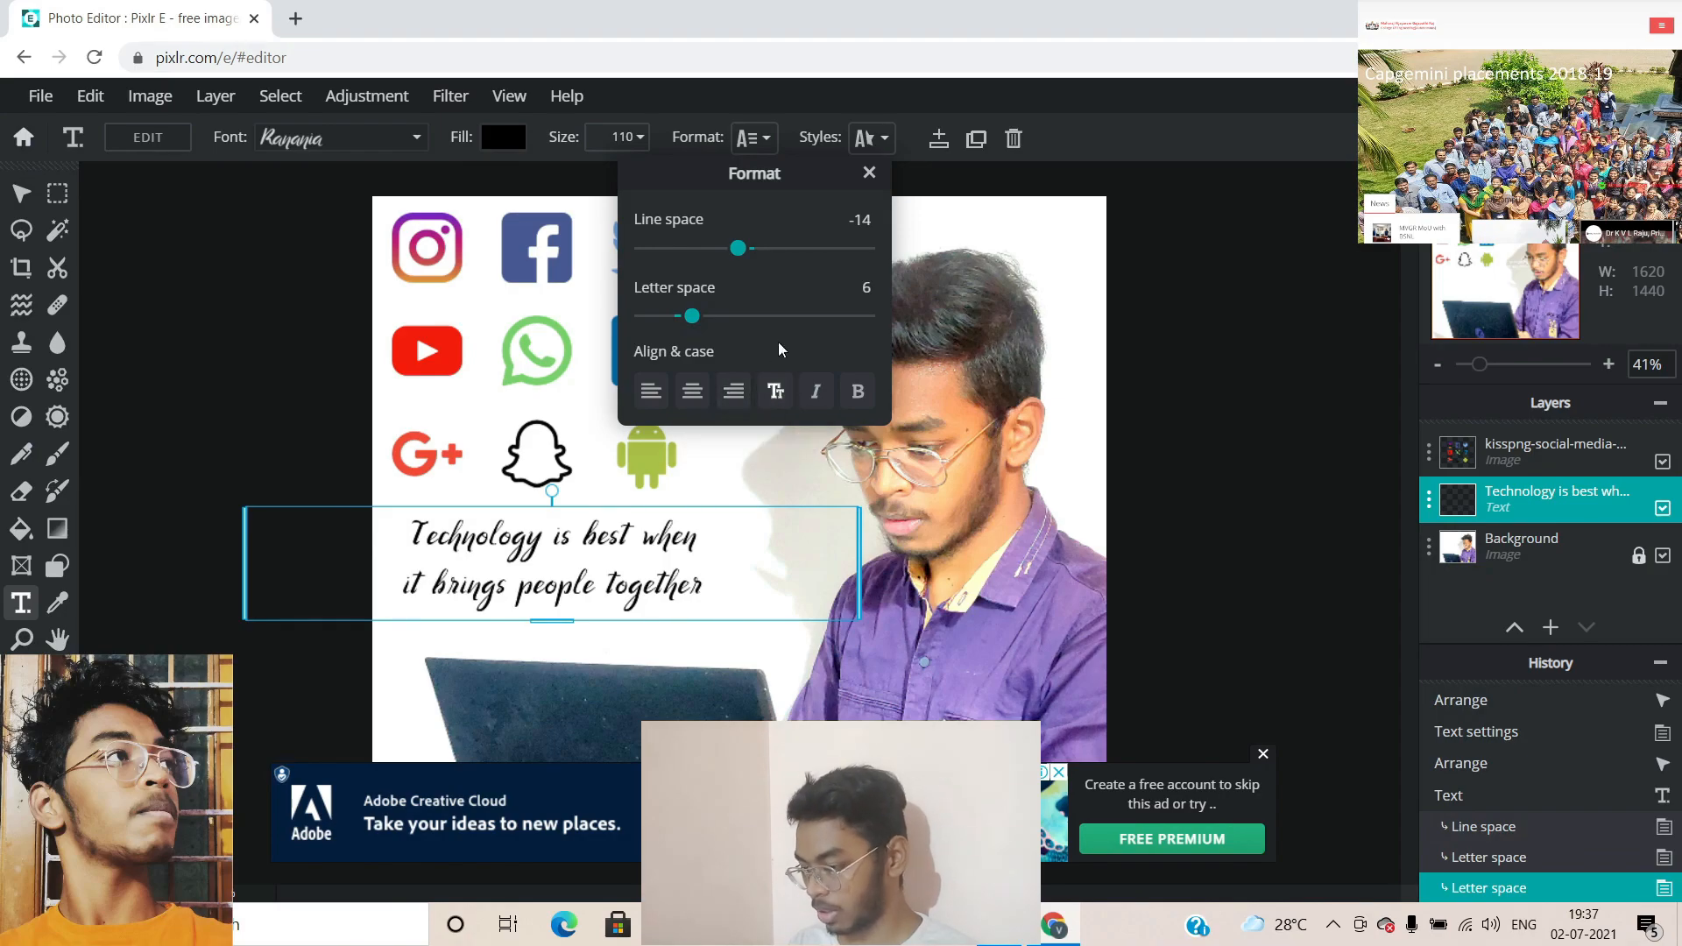
Turn on a black drop shadow for the quote
click(863, 139)
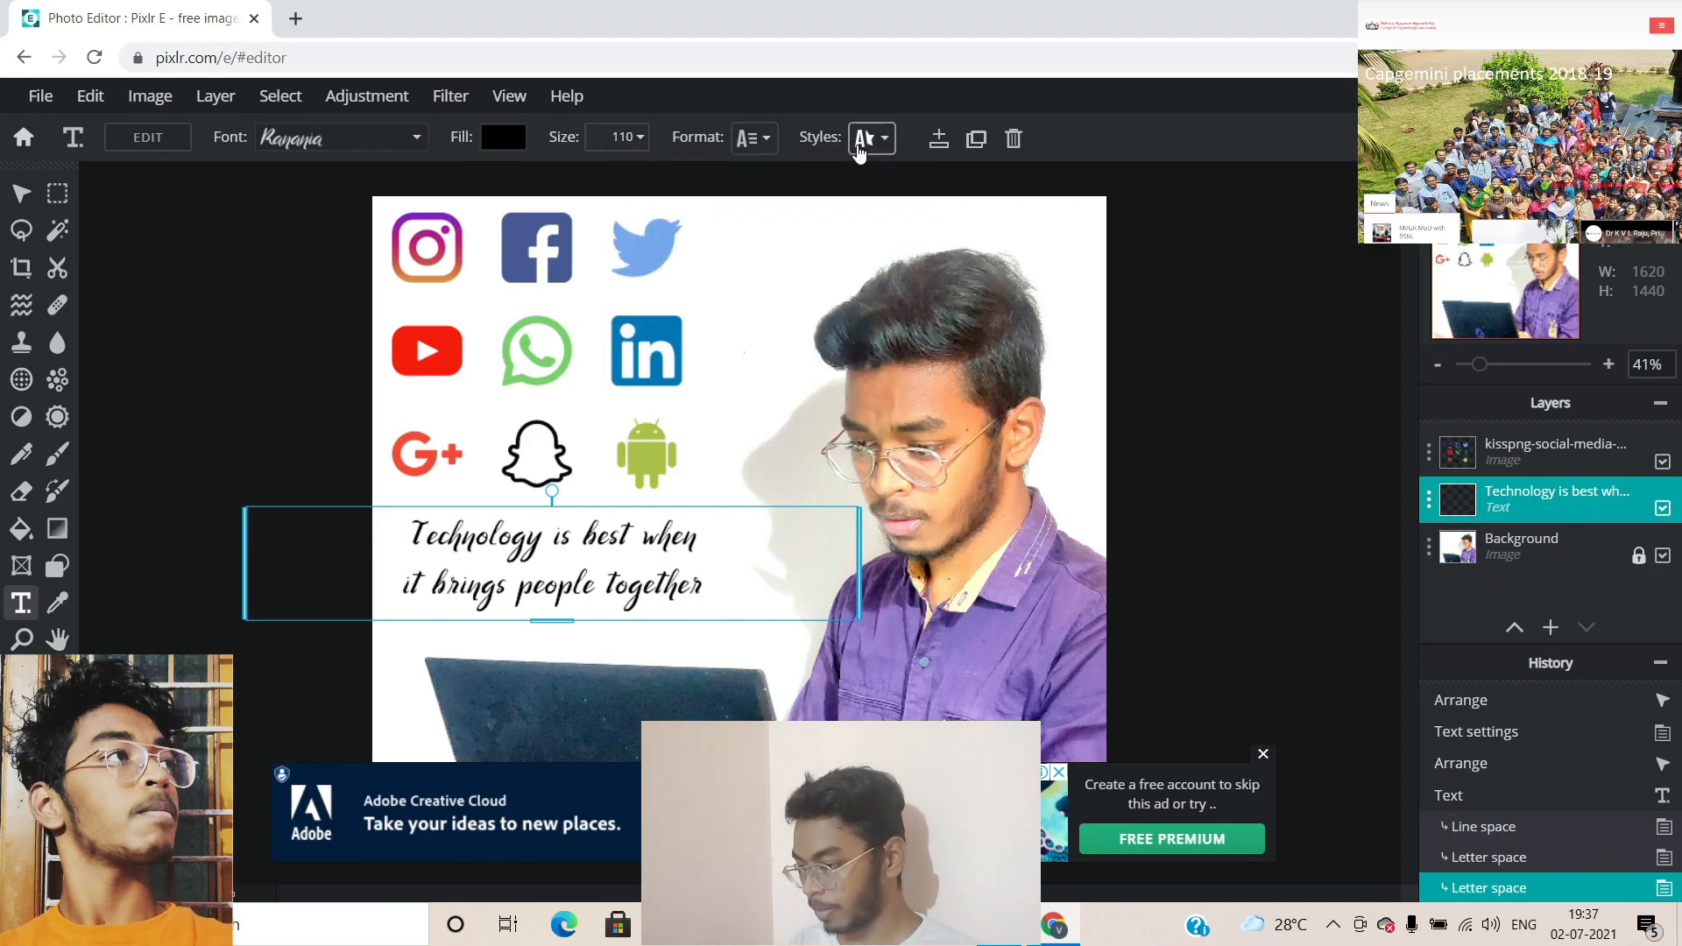
click(863, 139)
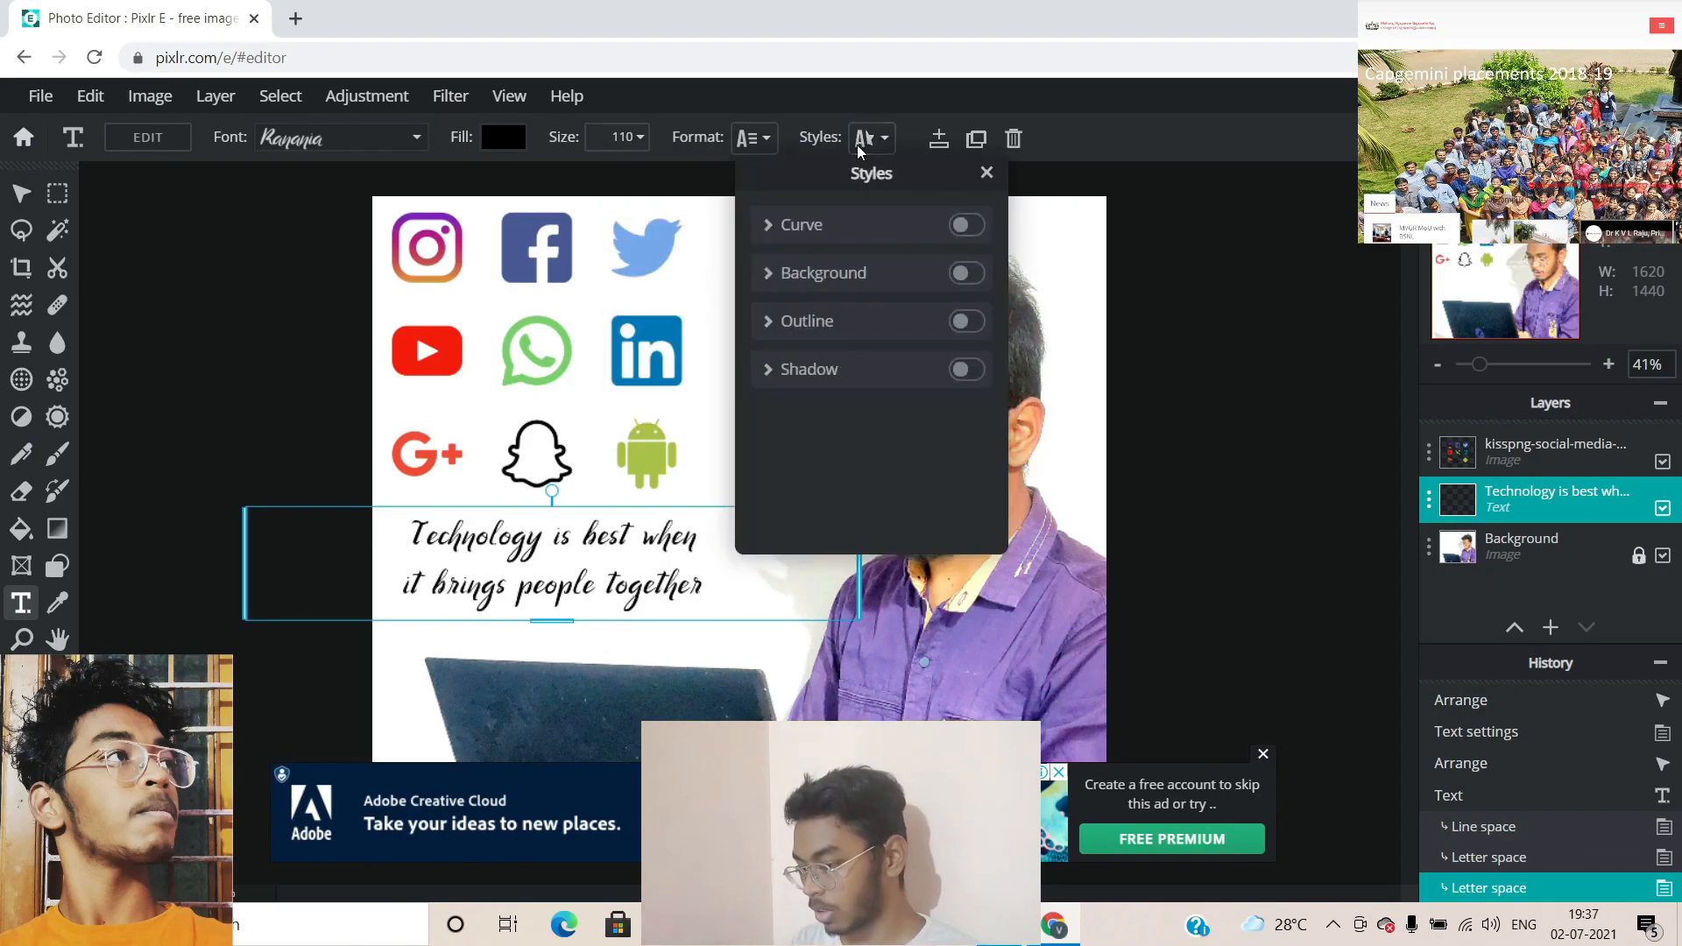
double_click(977, 377)
click(964, 371)
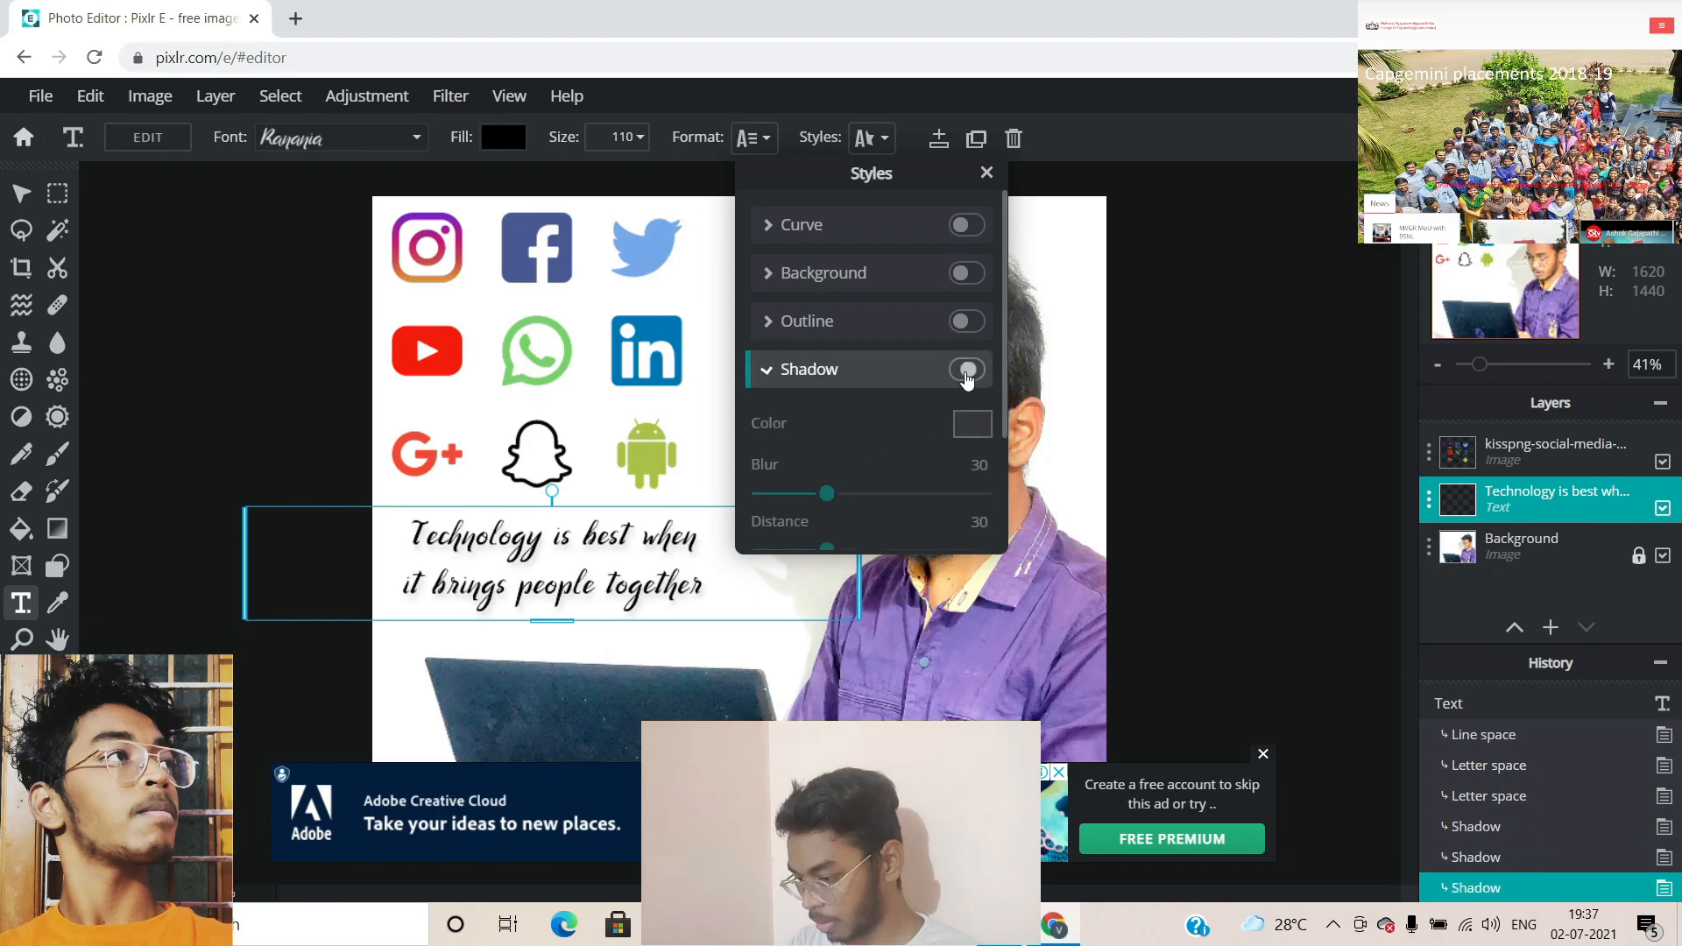
click(967, 425)
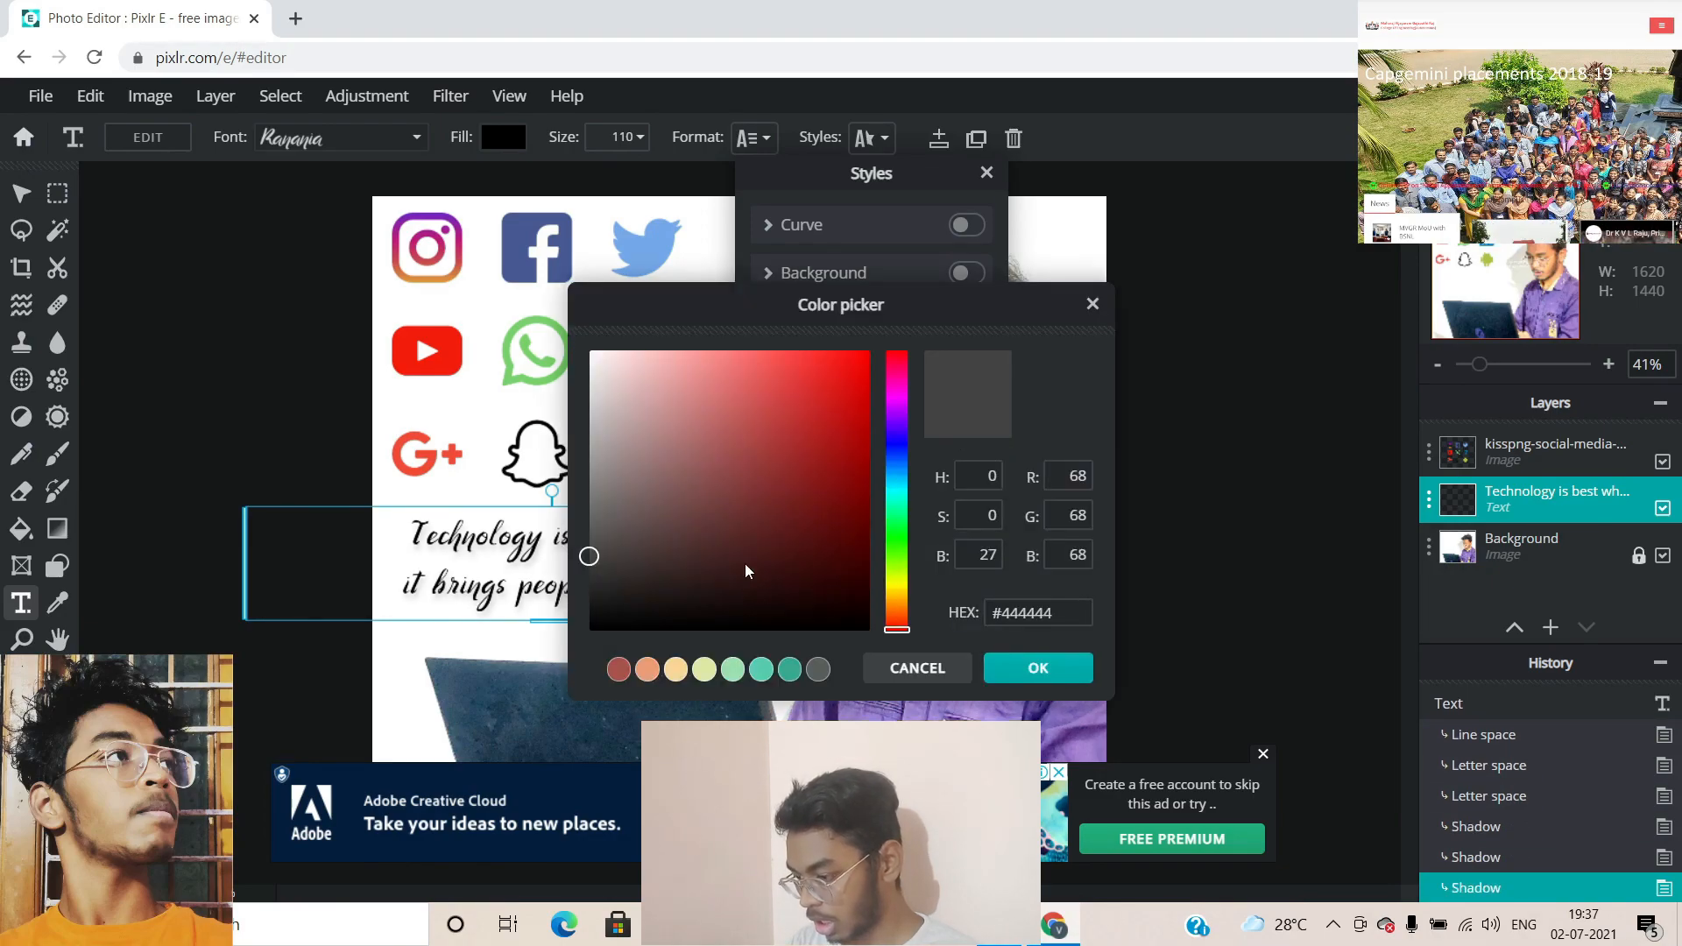
click(797, 619)
click(1038, 664)
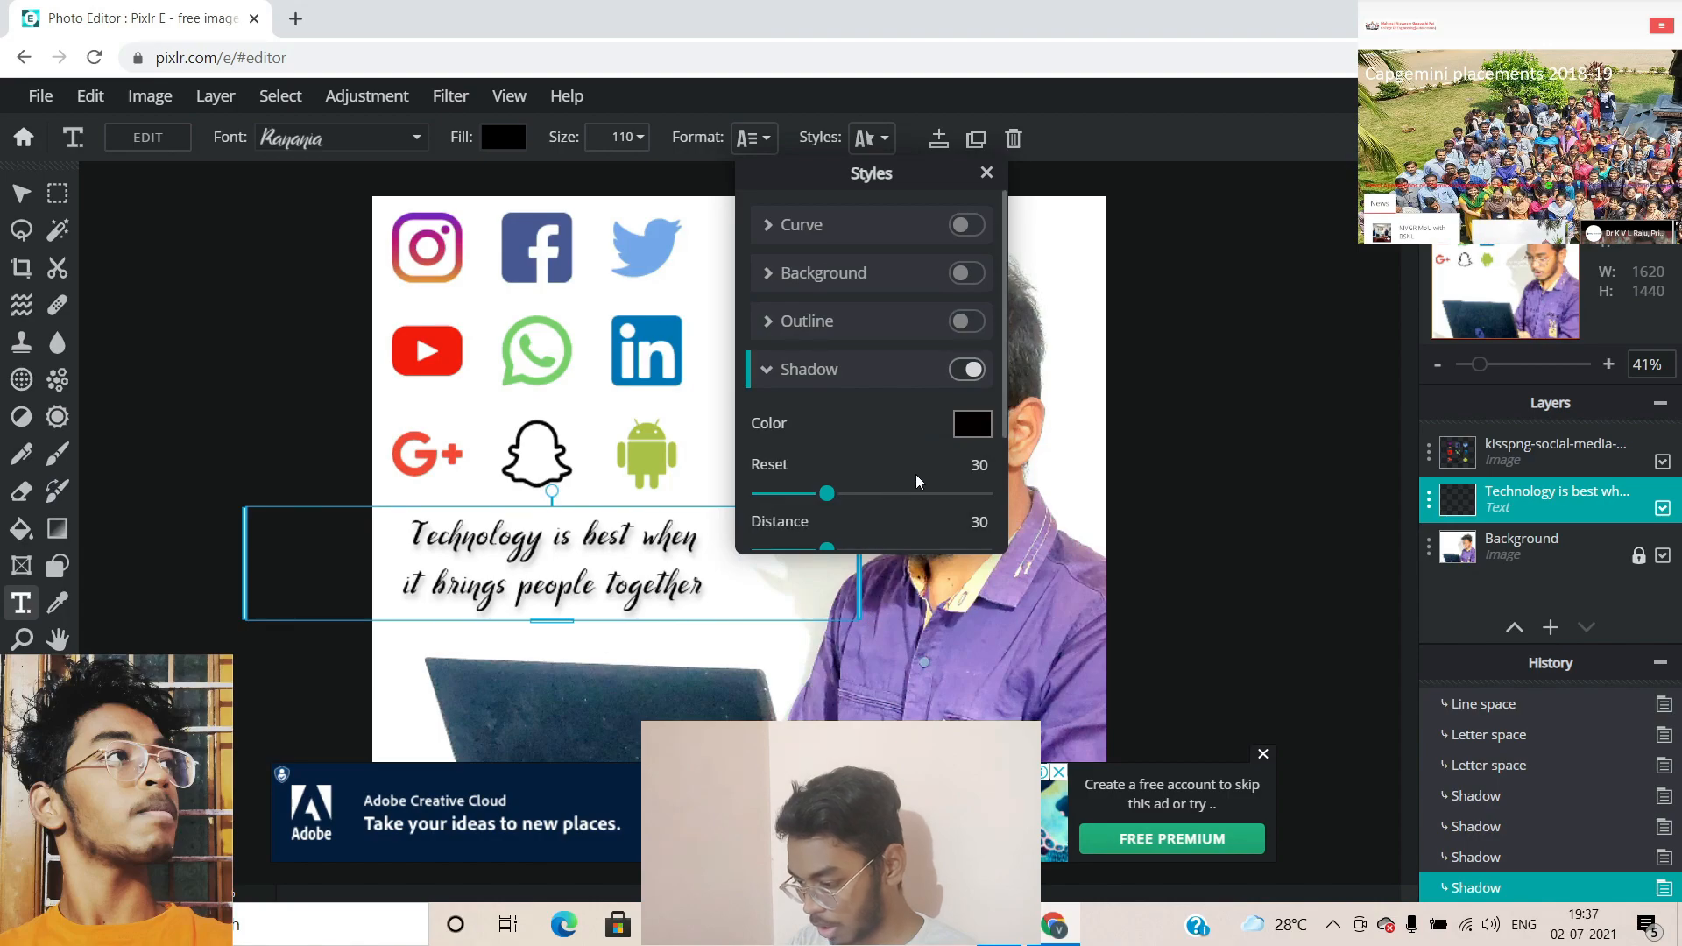
Set the shadow to blur 18, distance 56, direction 122 and opacity 56
mouse_move(820, 496)
mouse_down()
mouse_move(841, 495)
mouse_move(746, 520)
mouse_move(802, 513)
mouse_up()
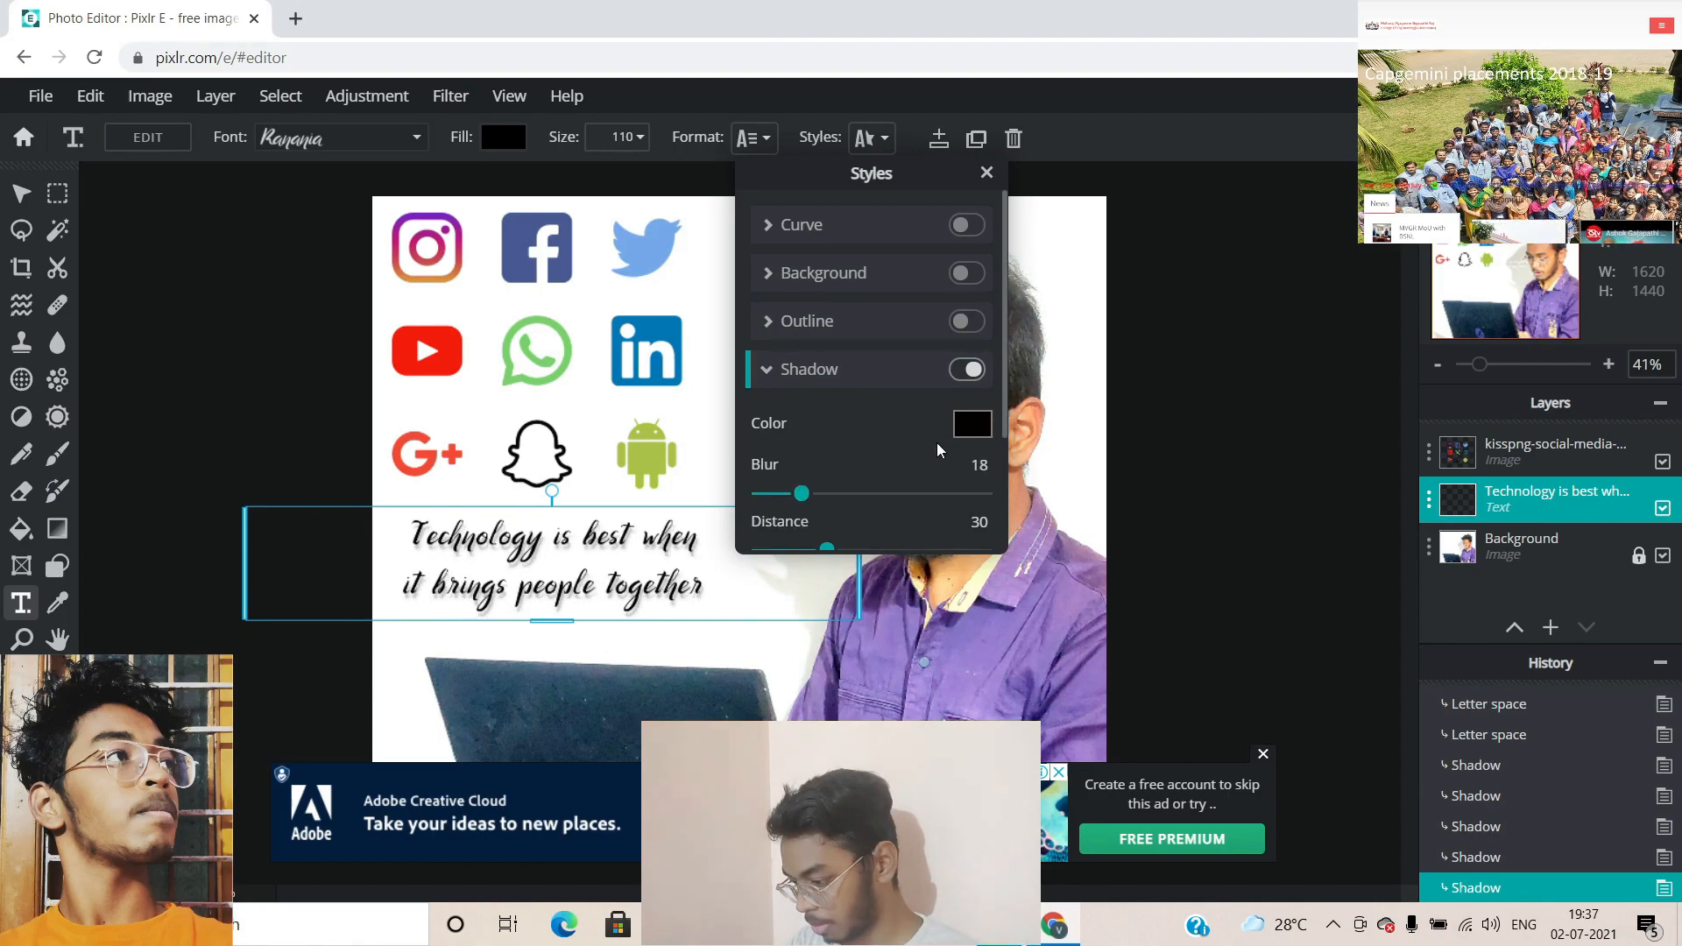
scroll(922, 449, down, 2)
drag(831, 386, 854, 460)
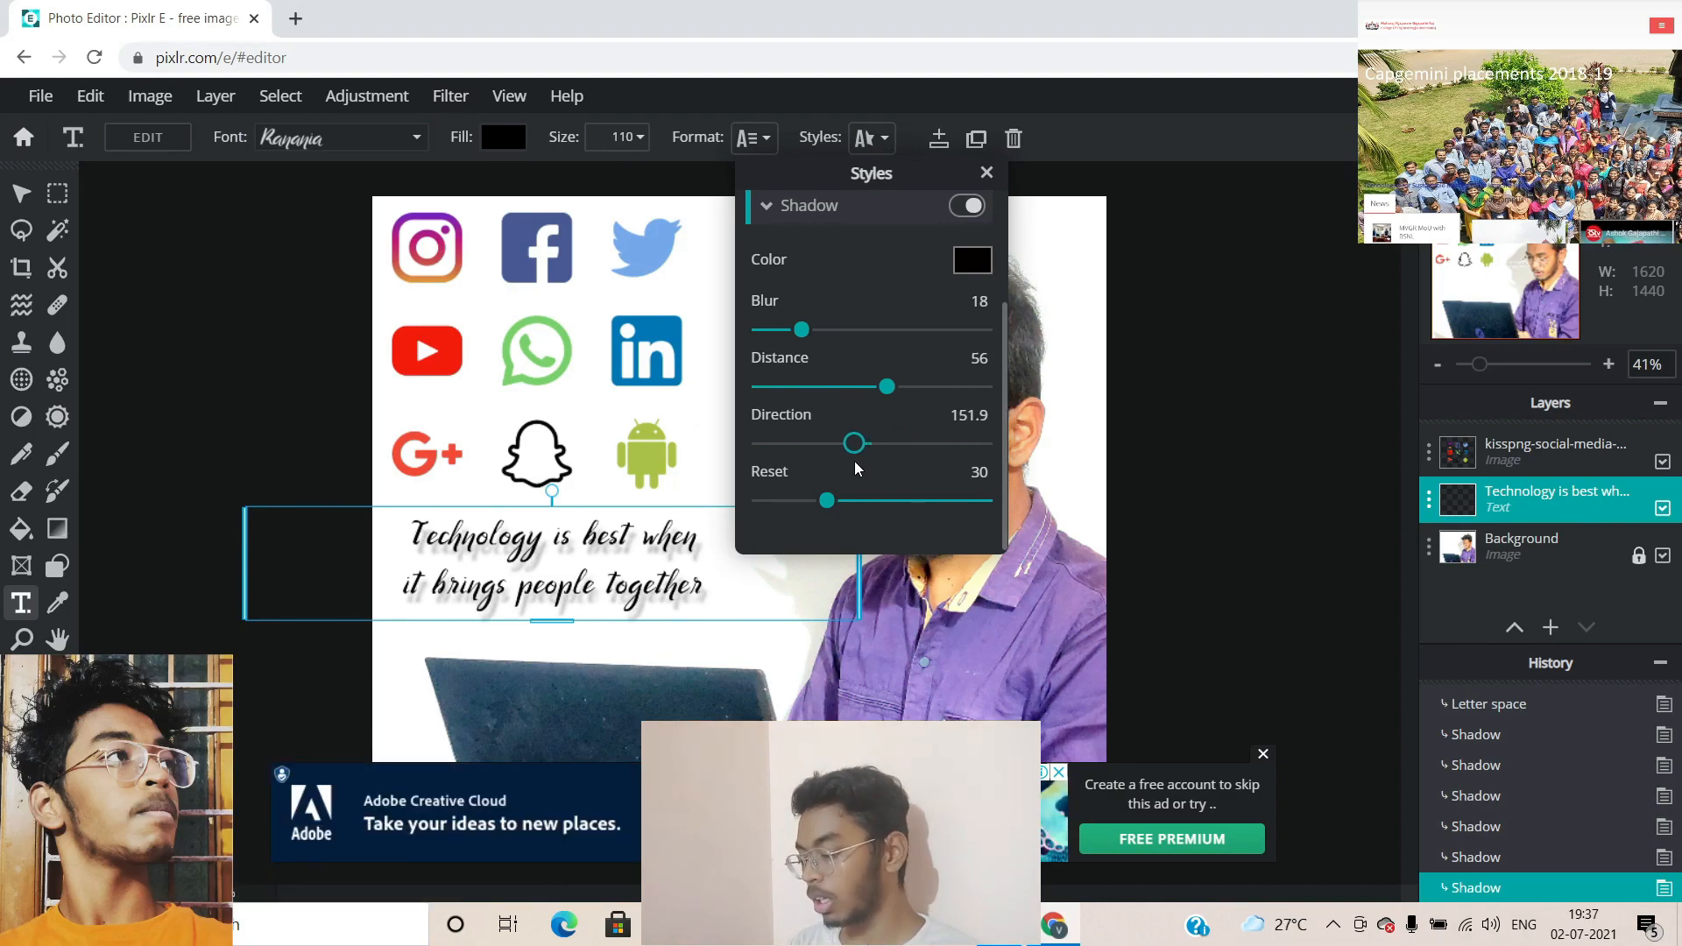
mouse_move(854, 461)
mouse_down()
mouse_move(823, 461)
mouse_move(820, 480)
mouse_move(806, 466)
mouse_move(848, 469)
mouse_move(836, 465)
mouse_up()
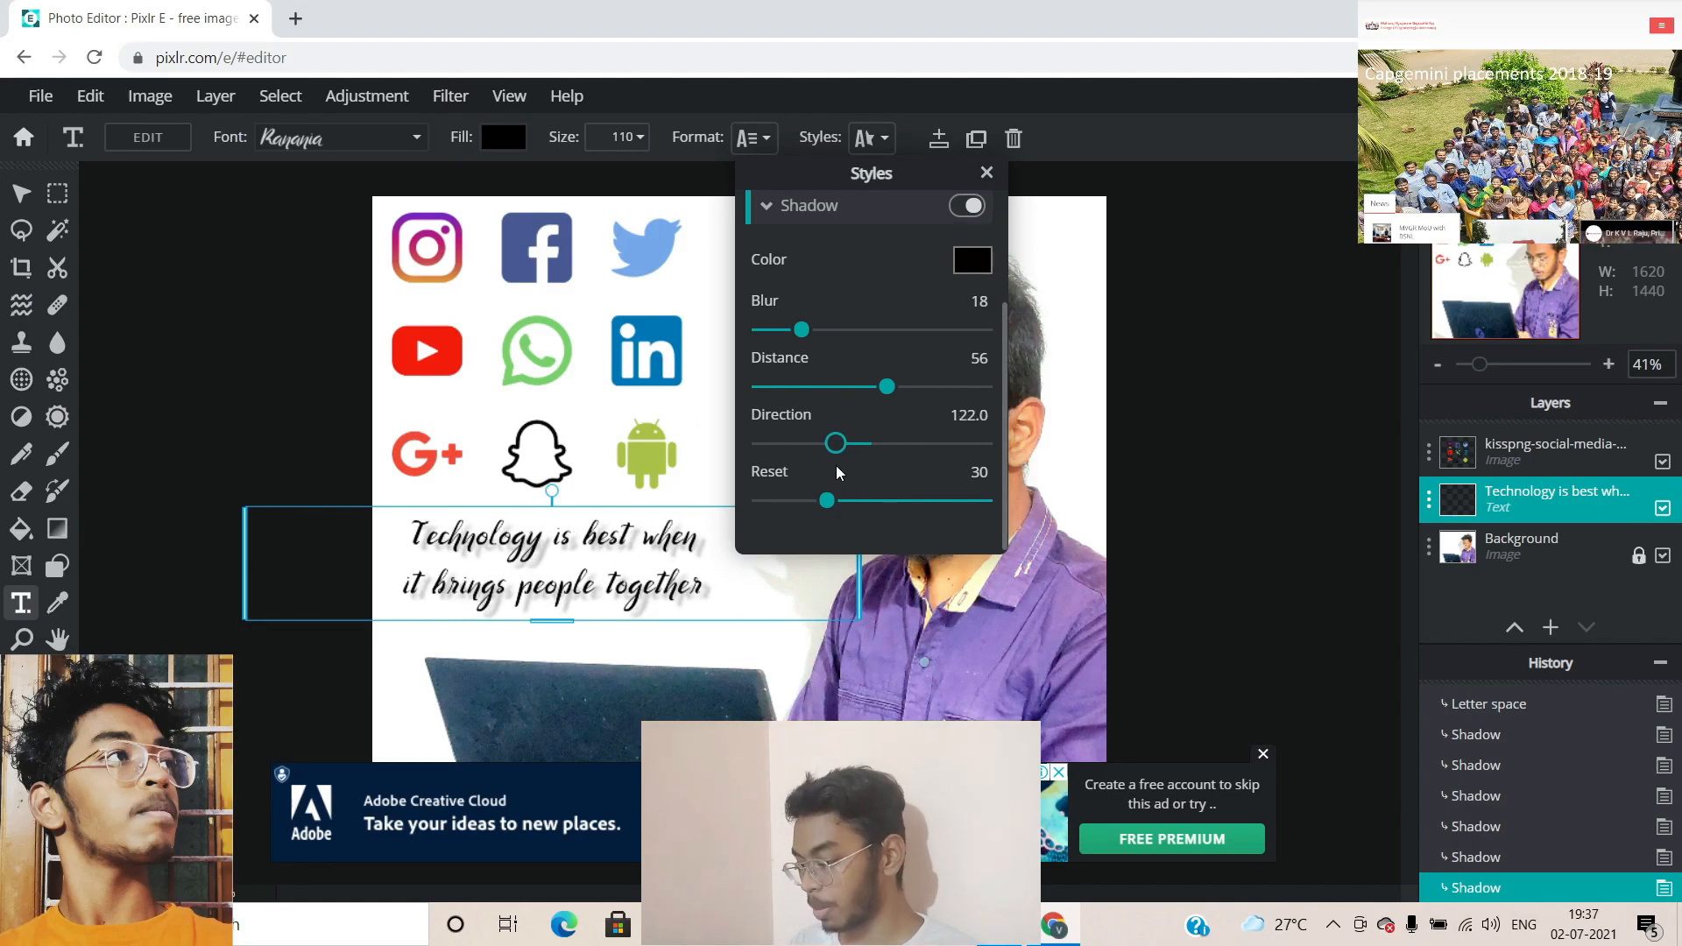
drag(826, 500, 887, 493)
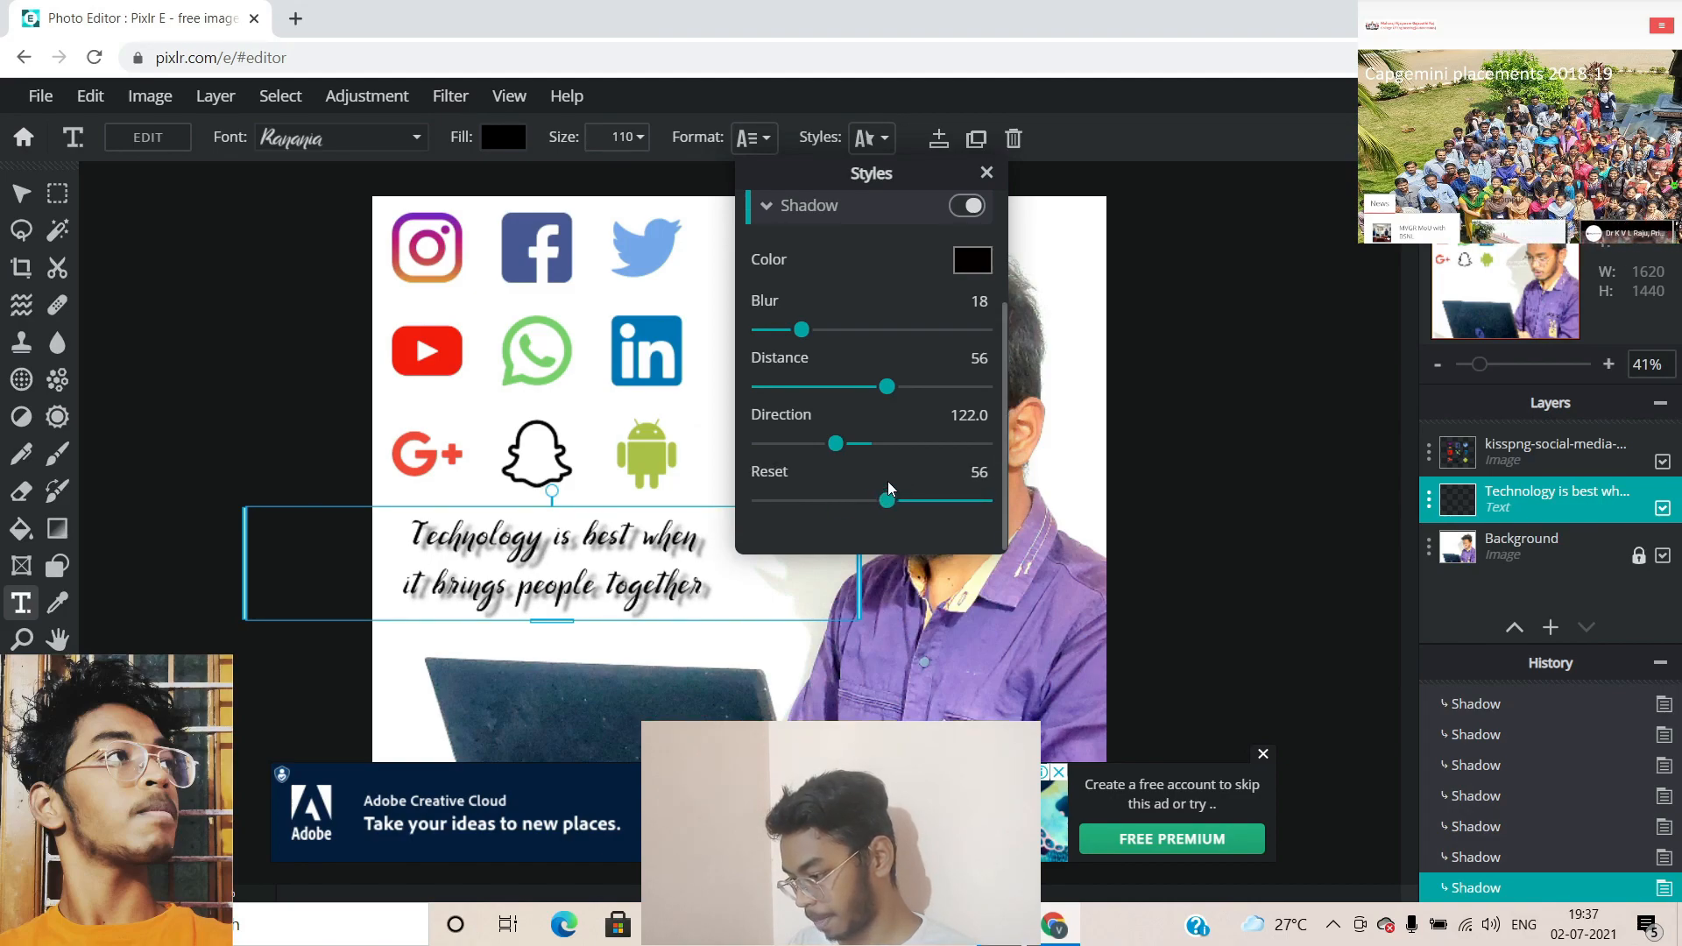
click(986, 173)
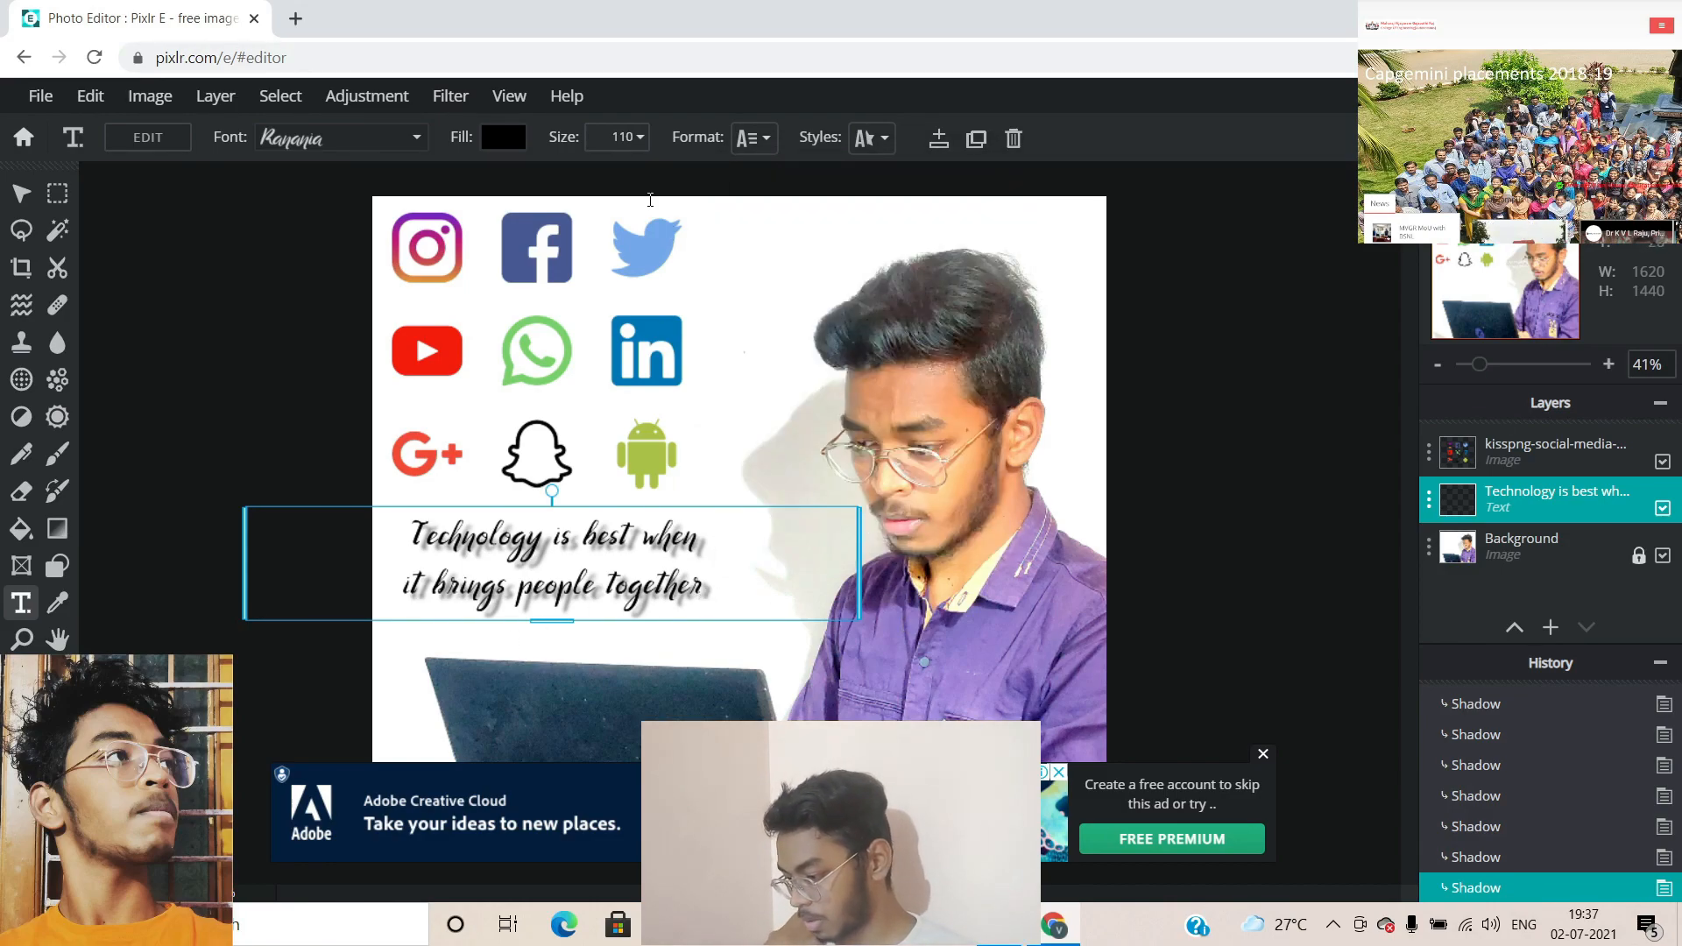
Set the quote's size to 118, commit the text and dismiss the ad banner
click(624, 140)
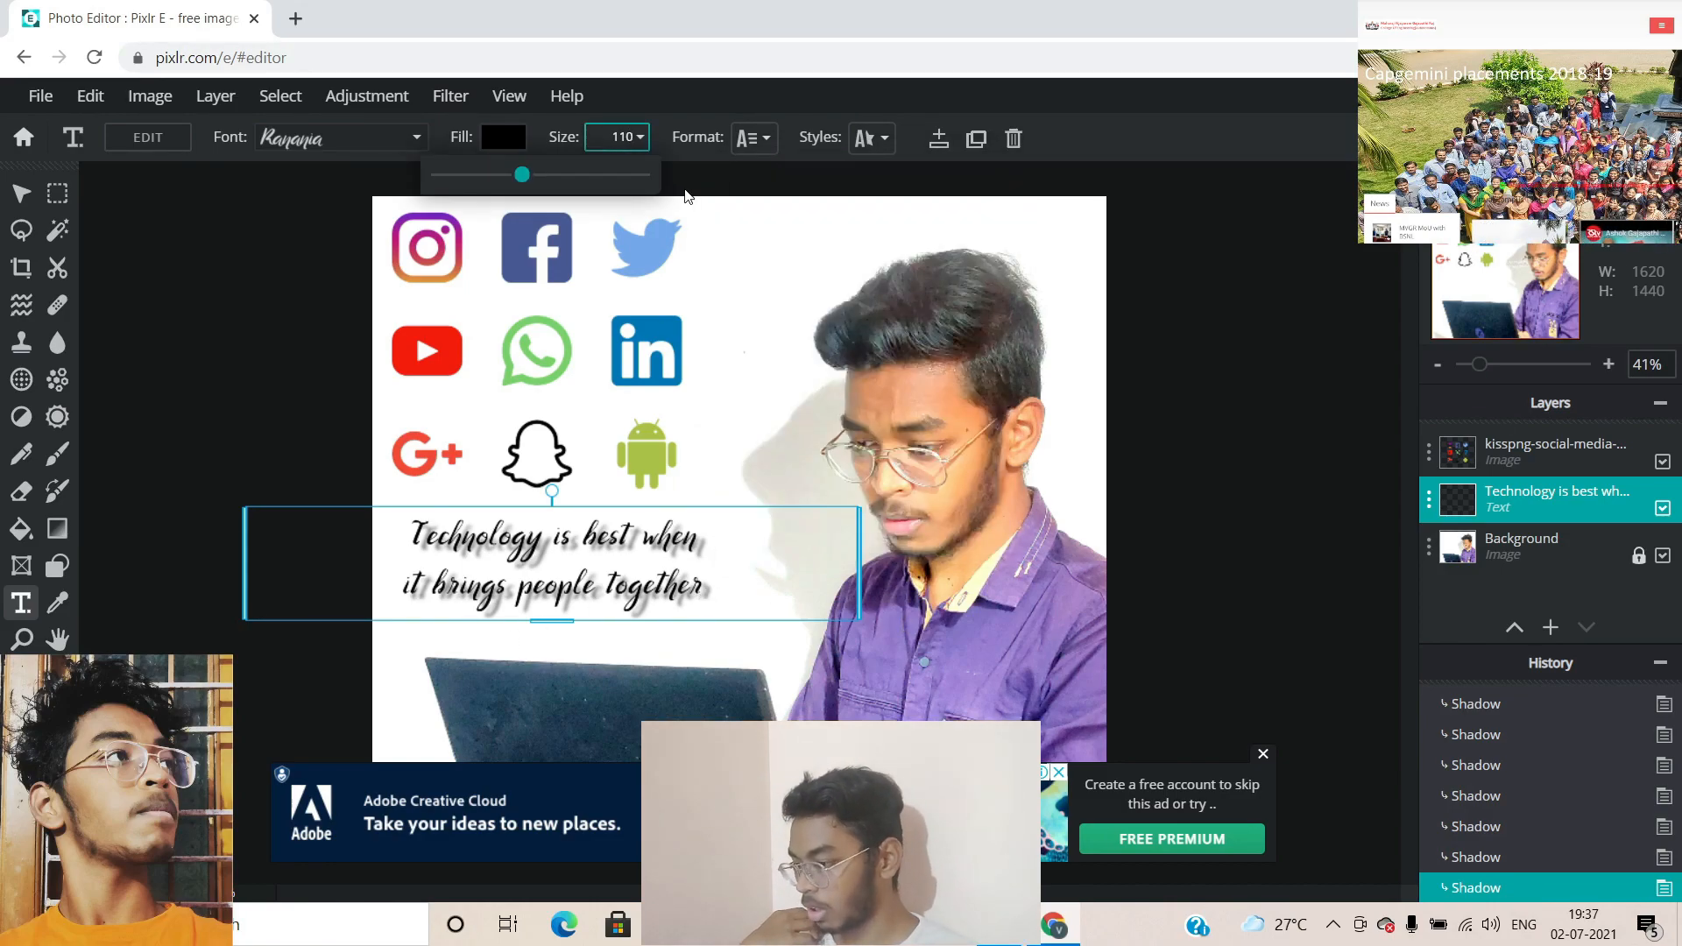
text(118)
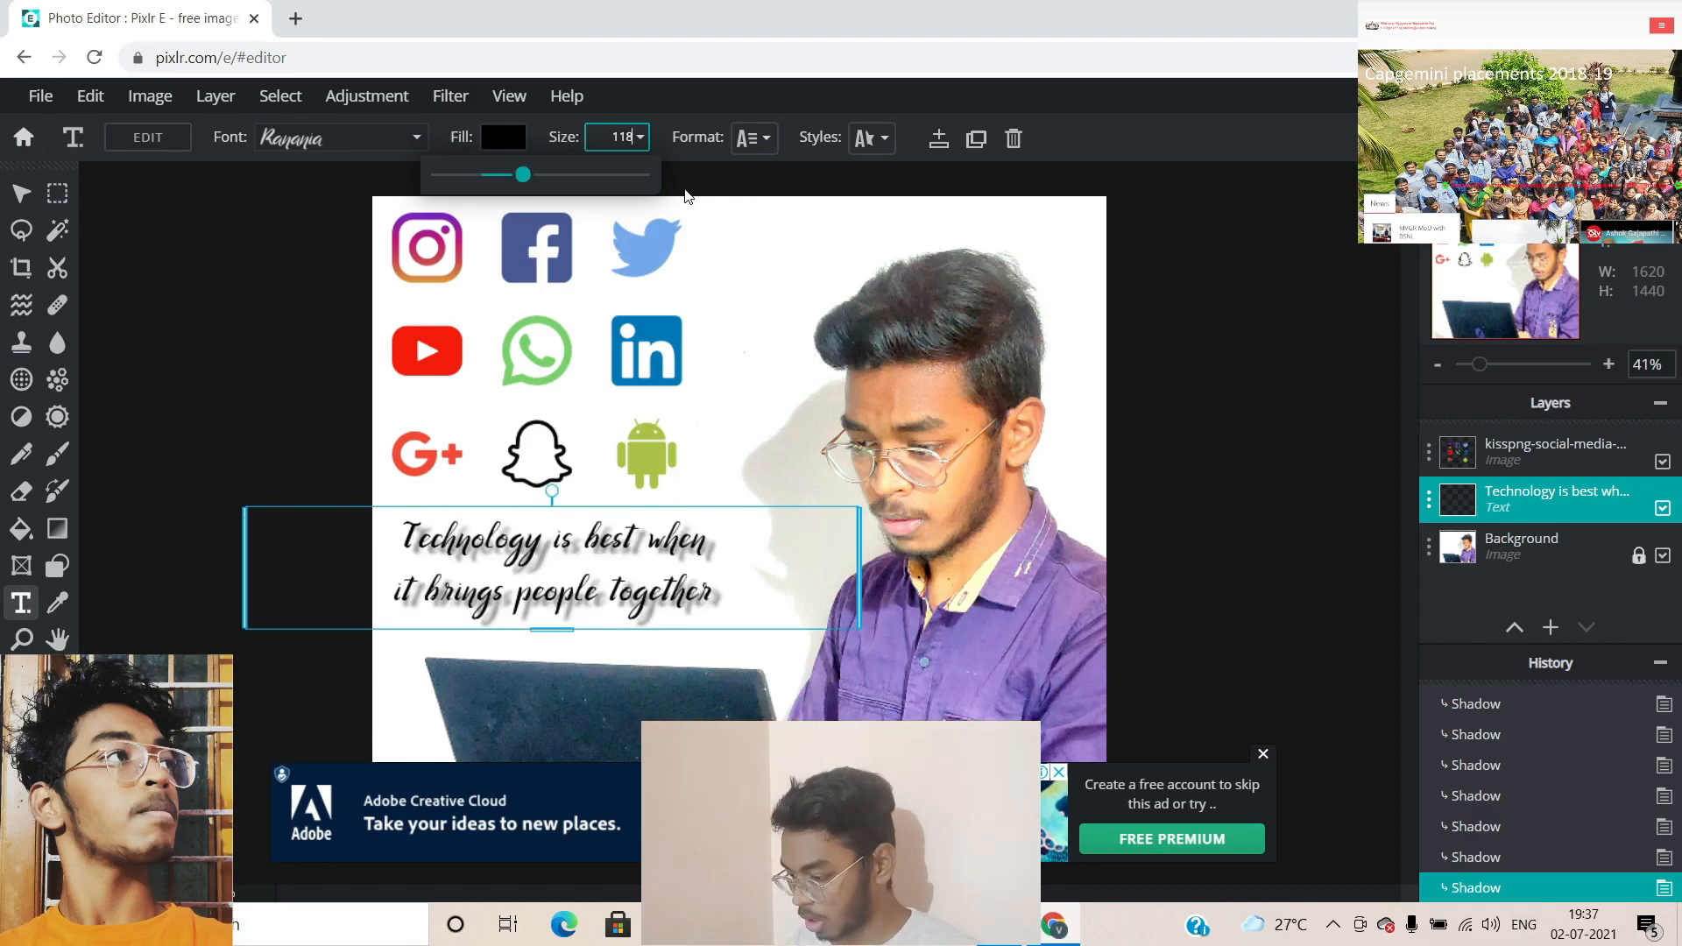
key(Return)
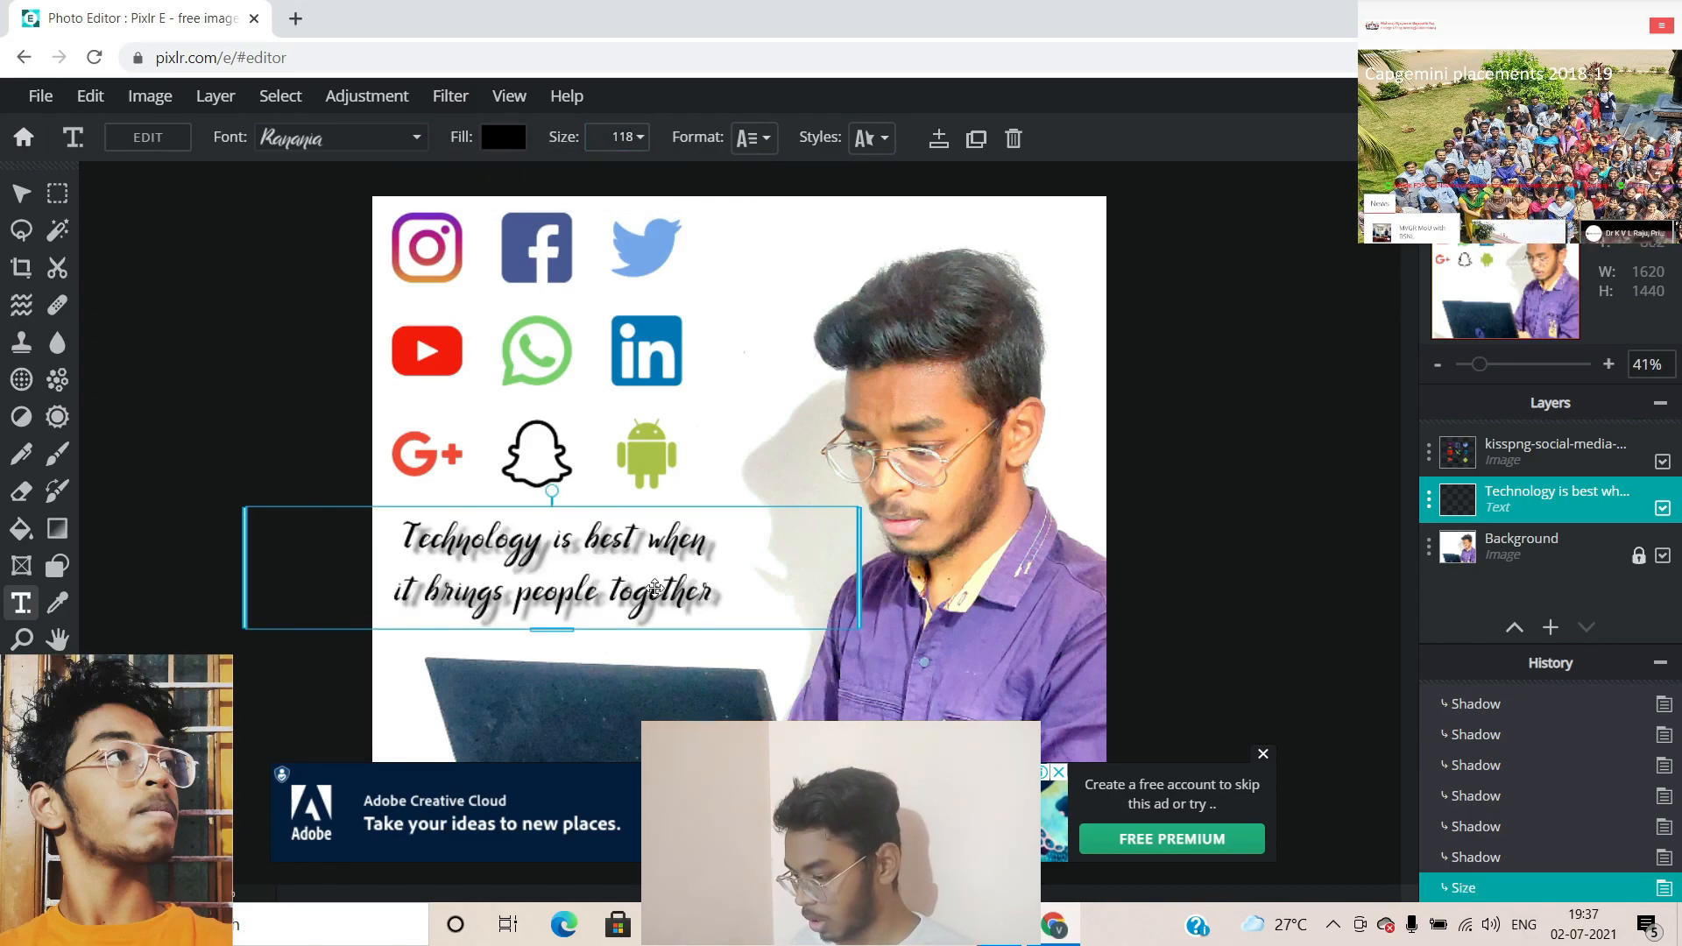
click(1265, 460)
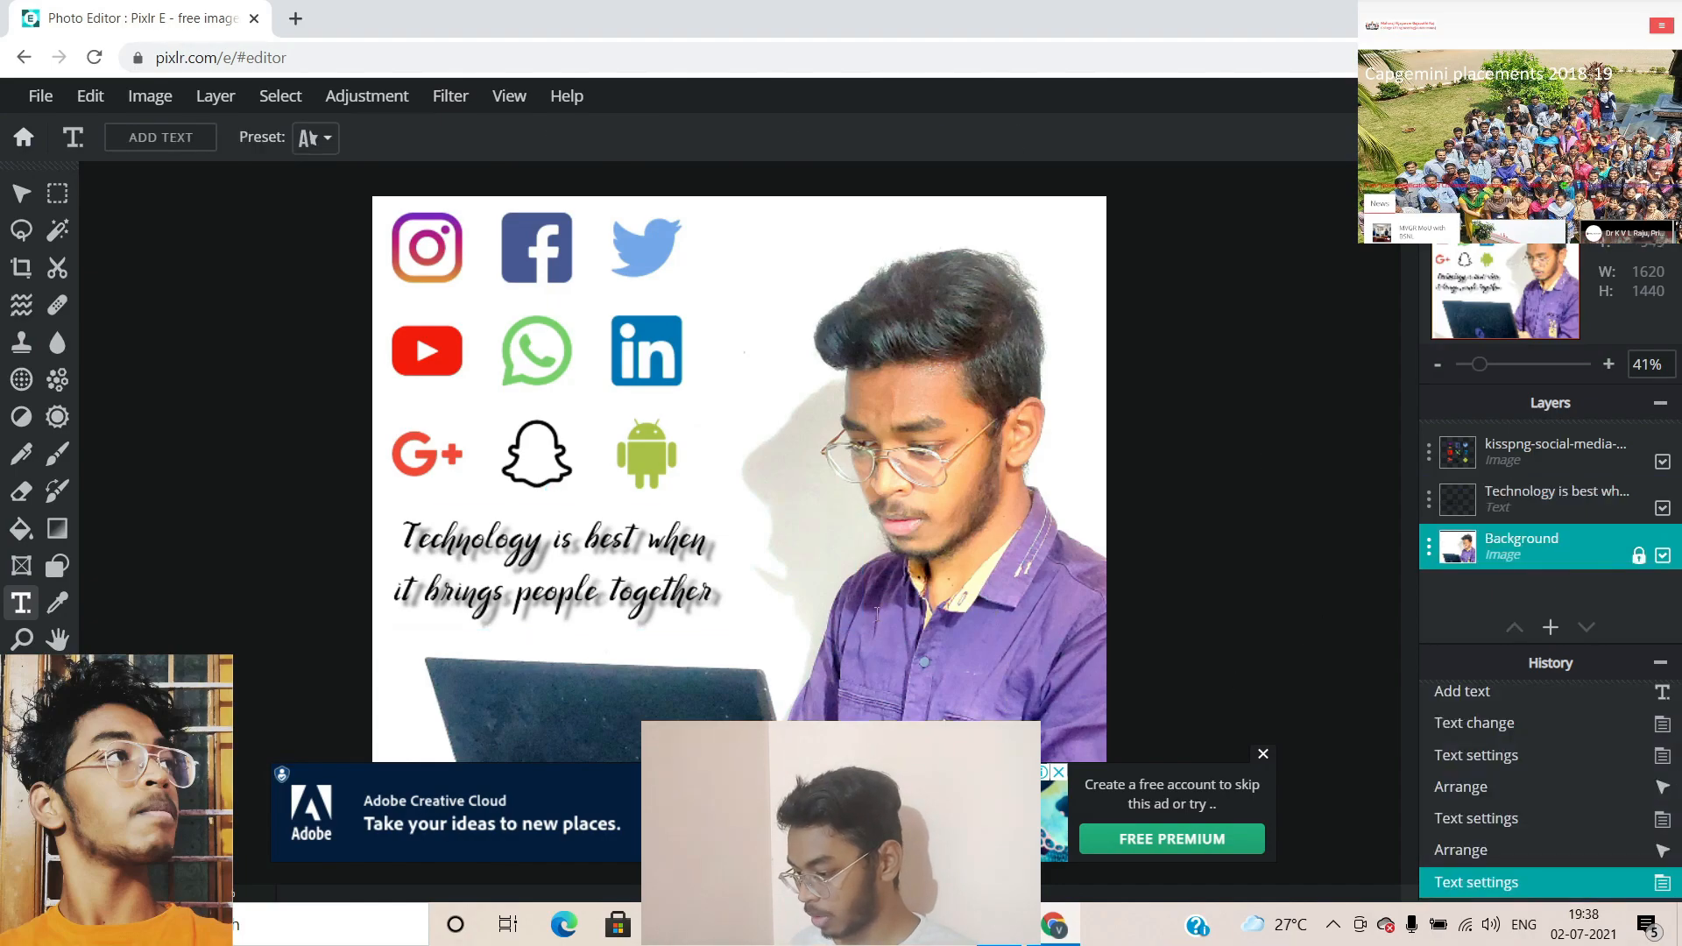
click(1264, 763)
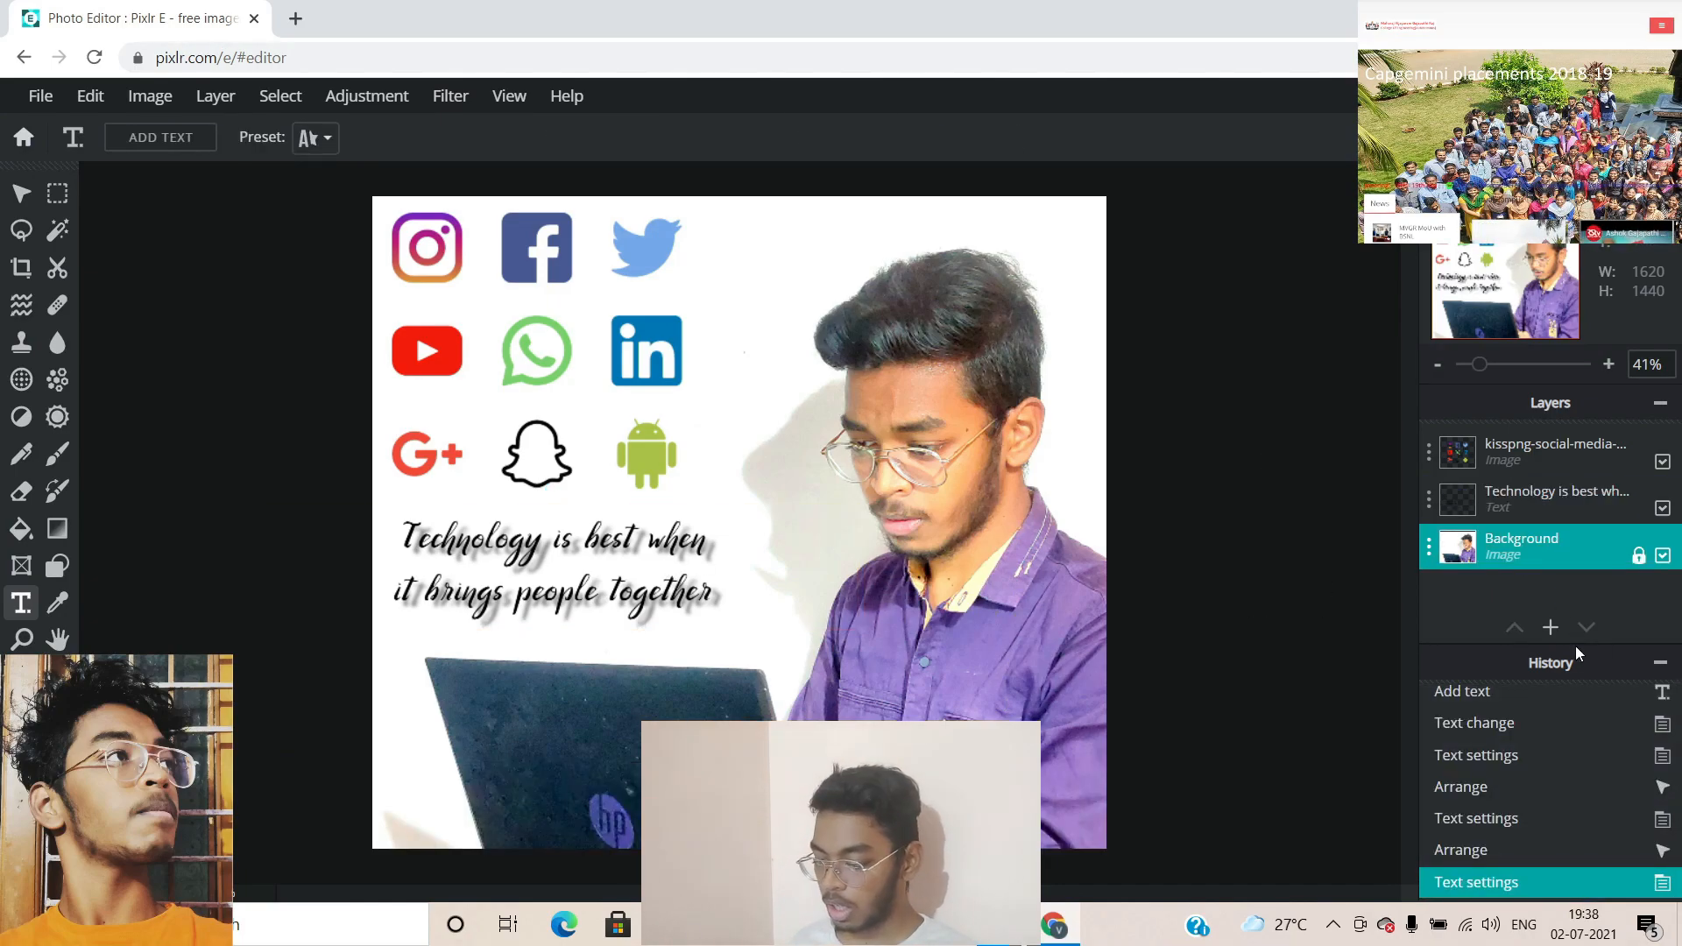
Add a text layer with the person's name on one line and their roll number below
mouse_move(1554, 646)
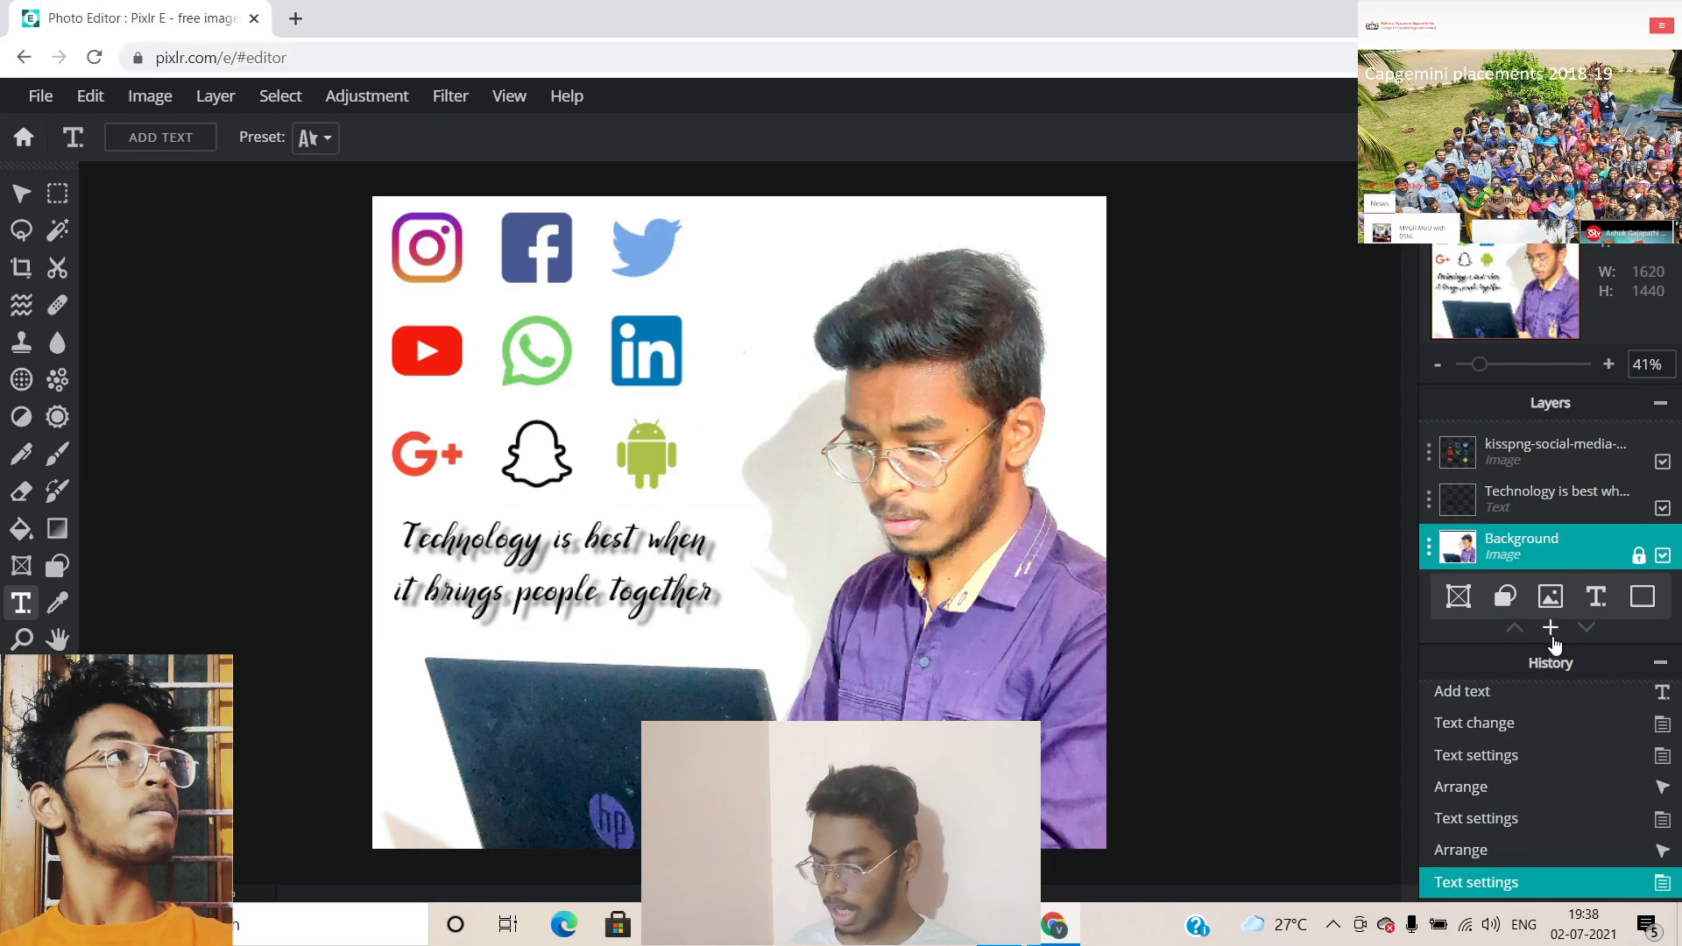
click(1596, 602)
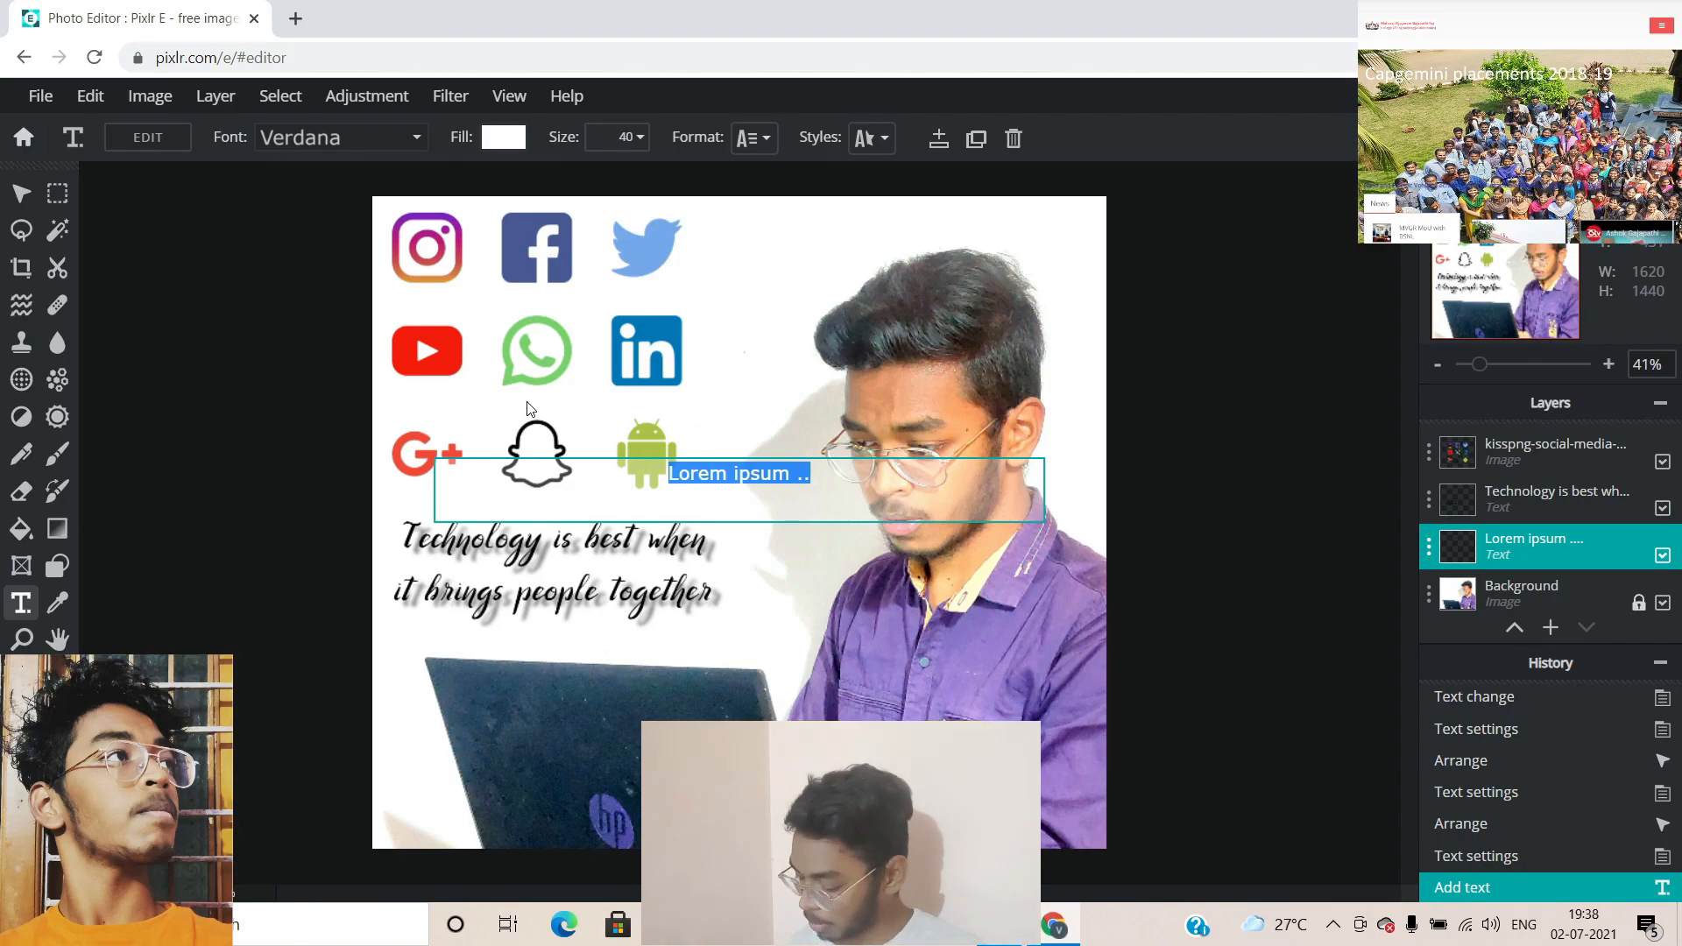
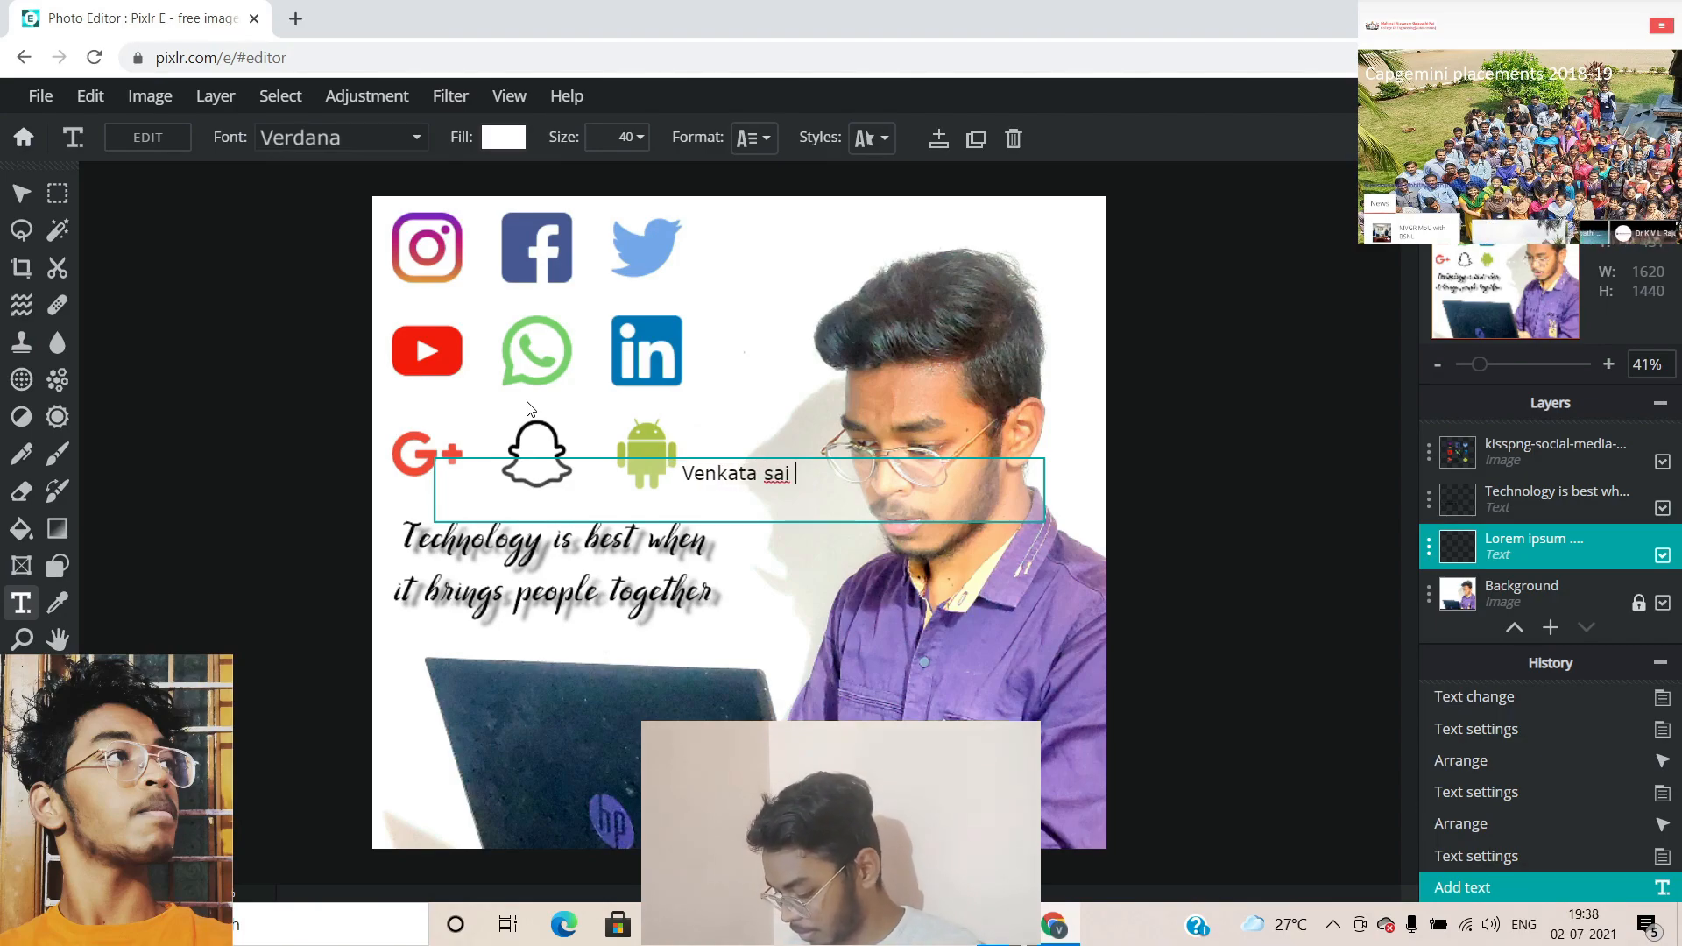
key(BackSpace)
key(BackSpace)
key(BackSpace)
key(BackSpace)
key(Return)
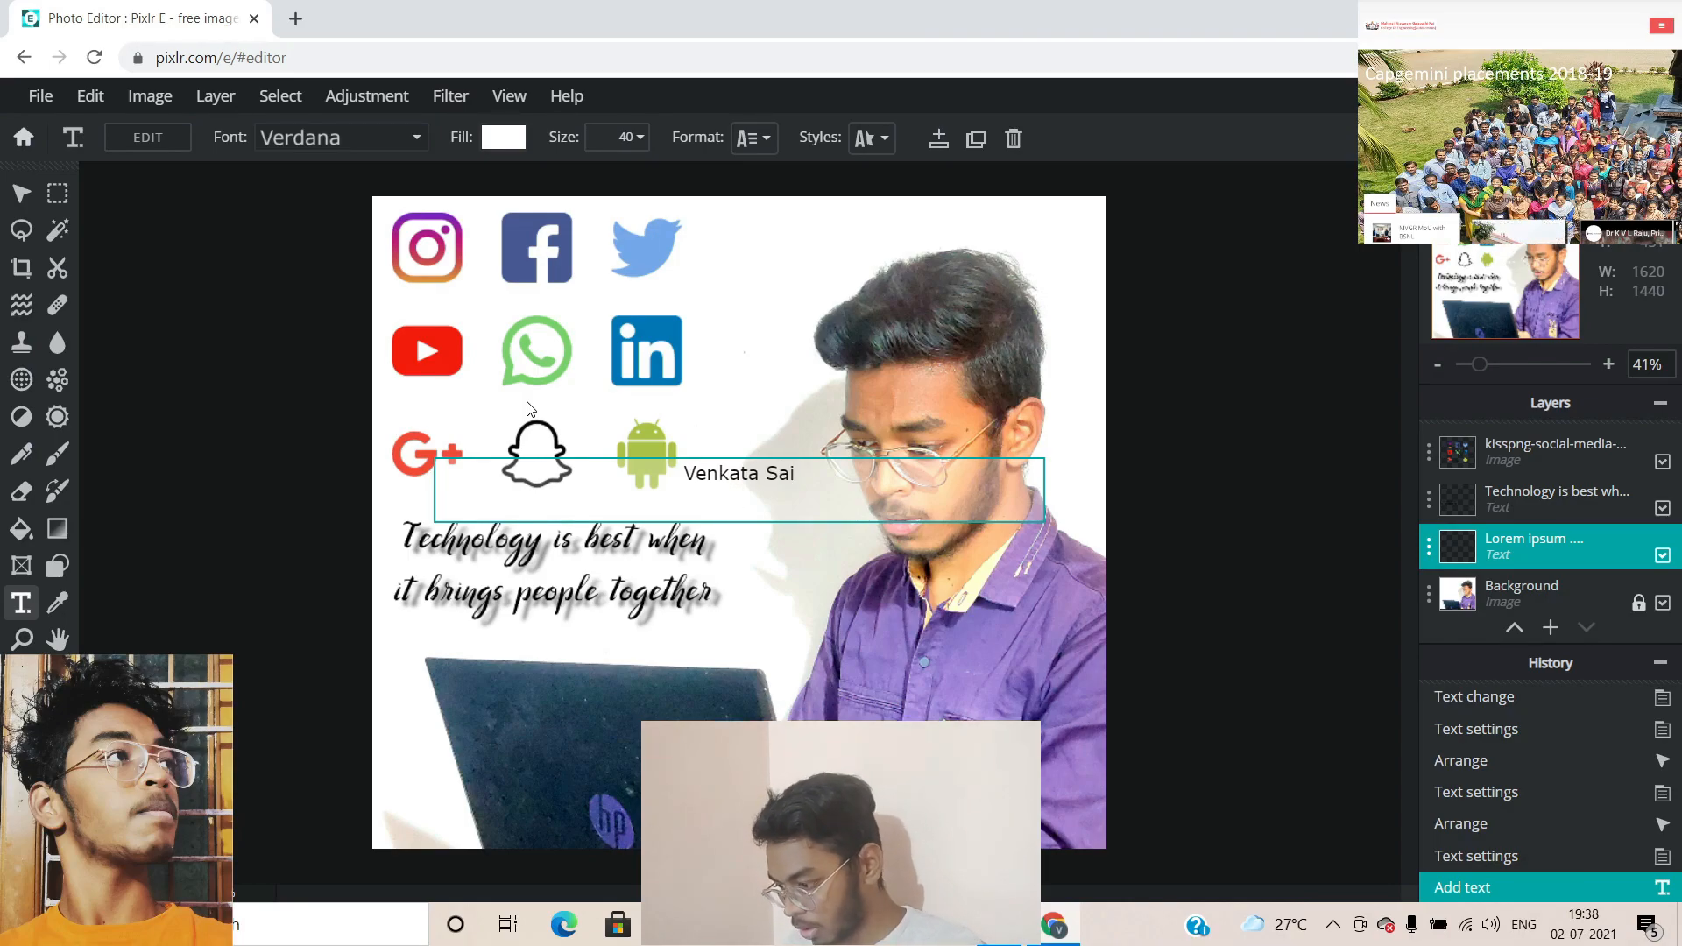
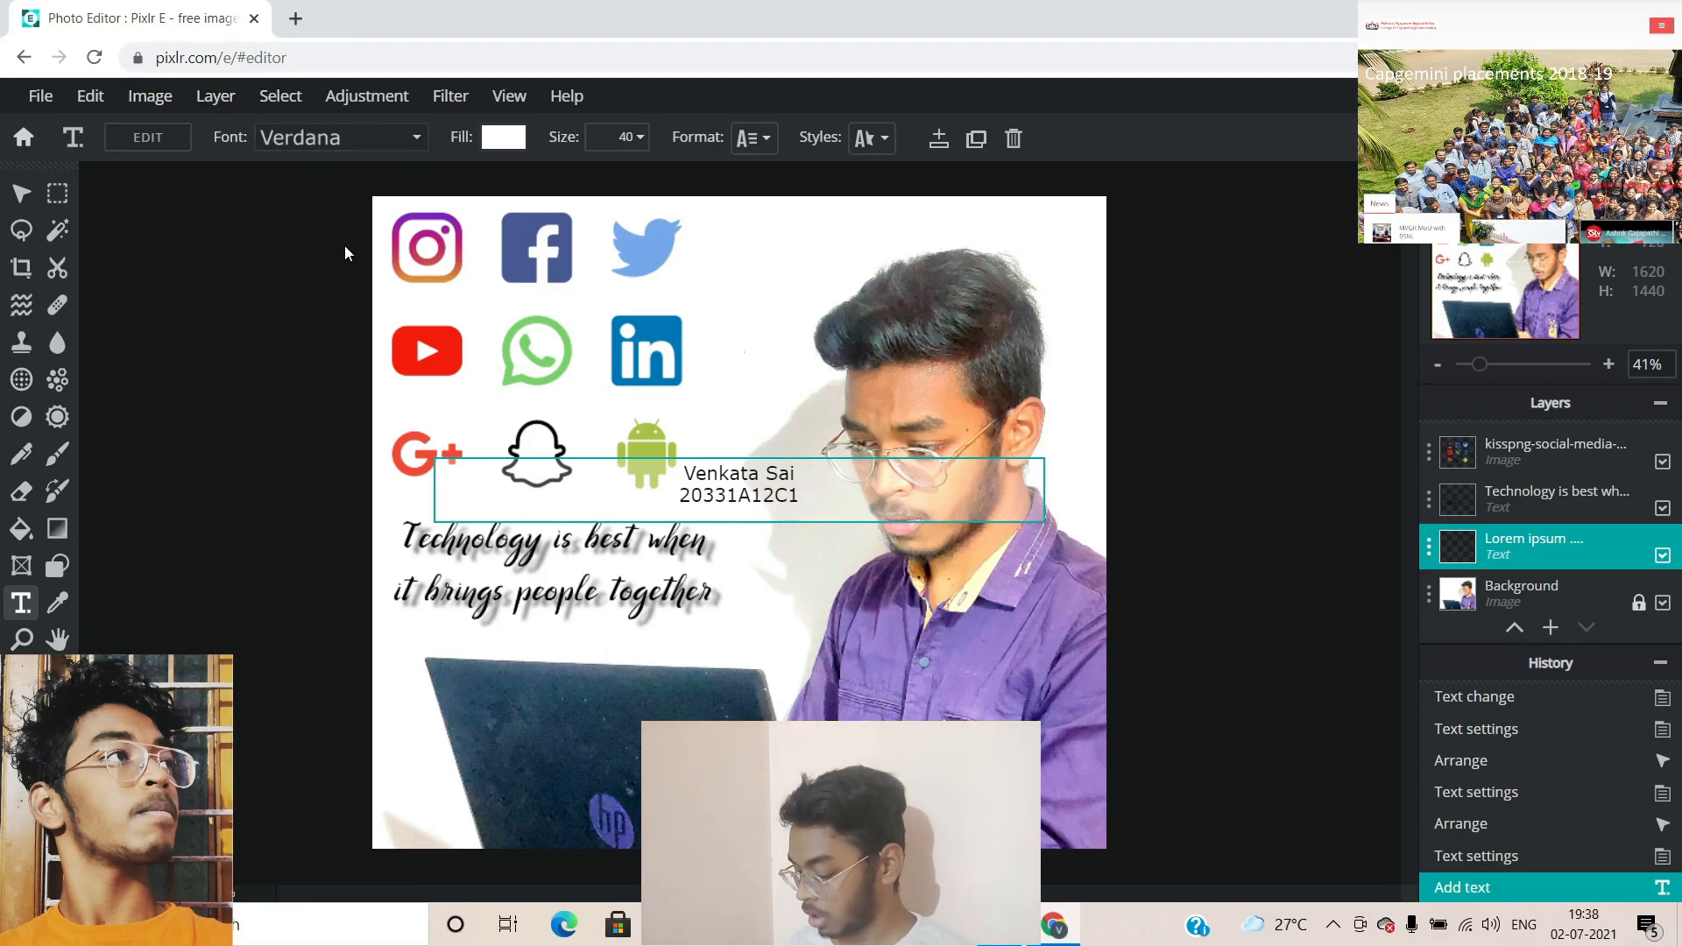
click(379, 170)
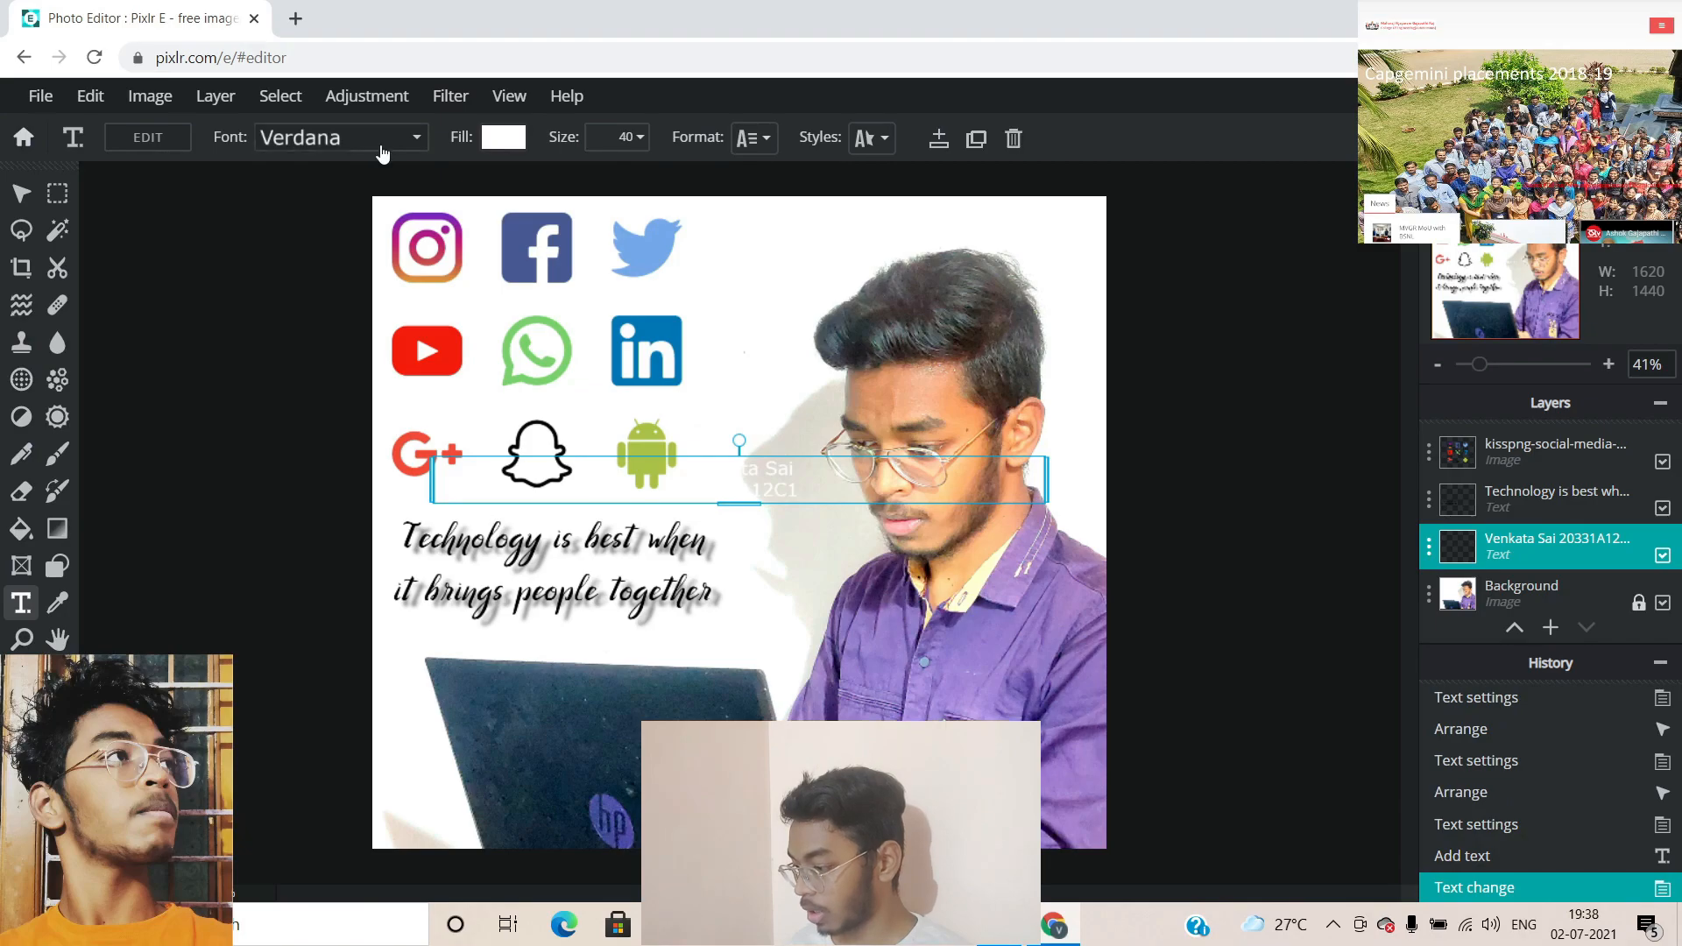
Apply the Retrocycles font to the name caption and drag it down onto the laptop
click(389, 145)
scroll(319, 455, down, 15)
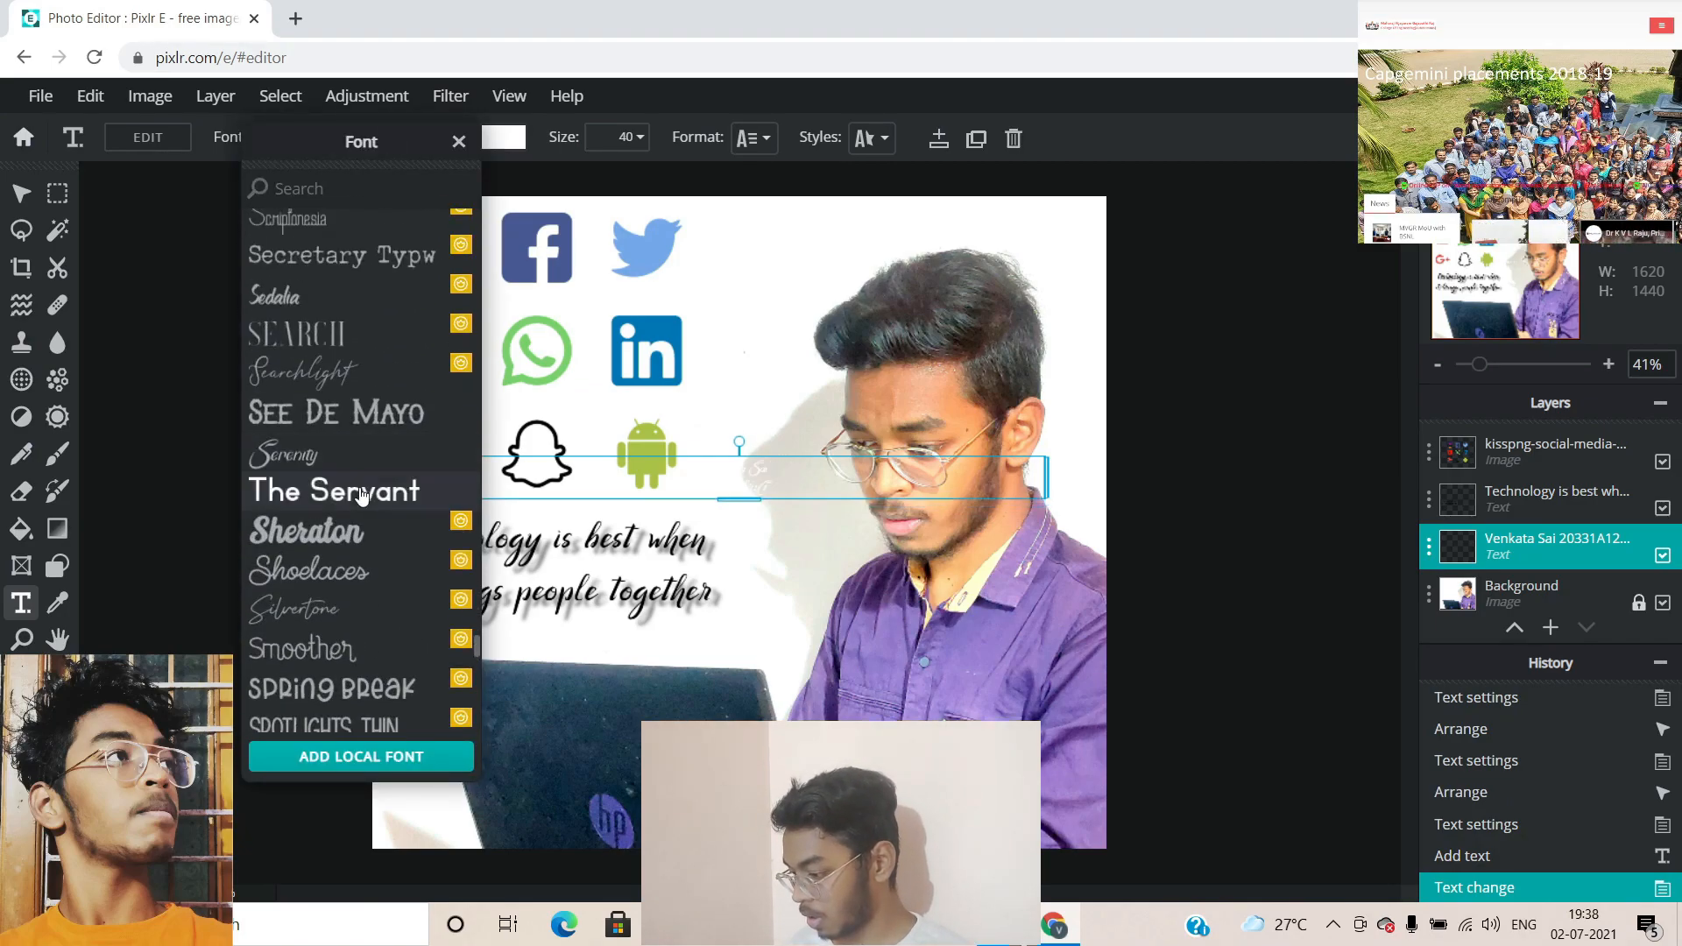
scroll(363, 372, up, 3)
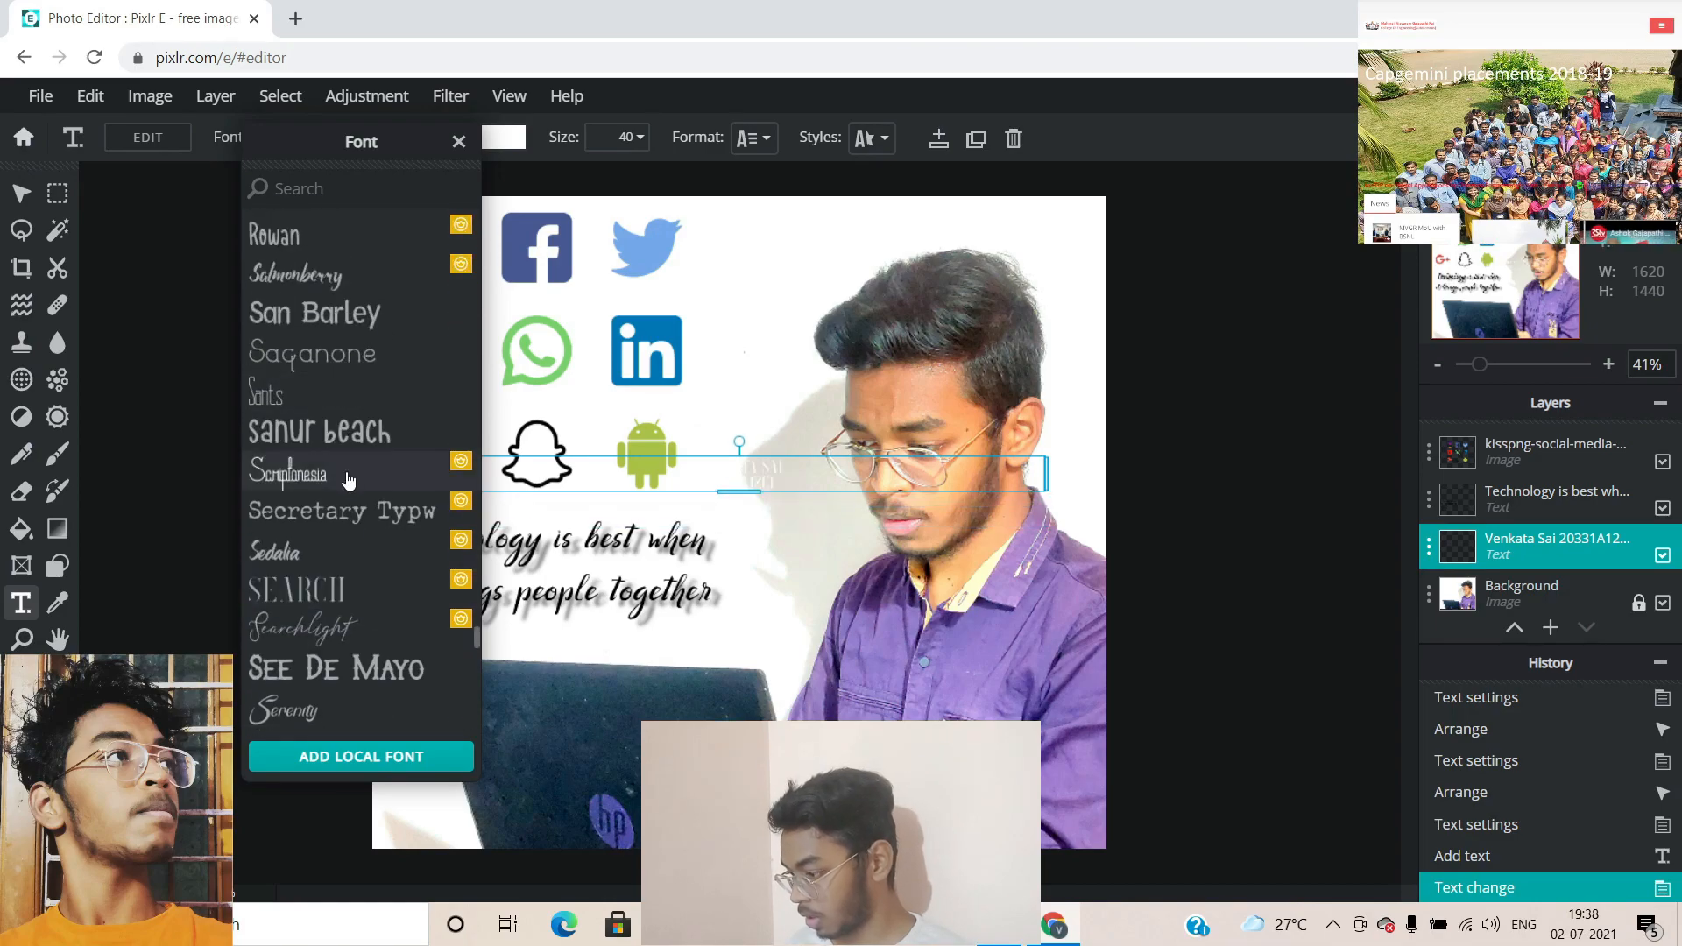
scroll(369, 438, up, 5)
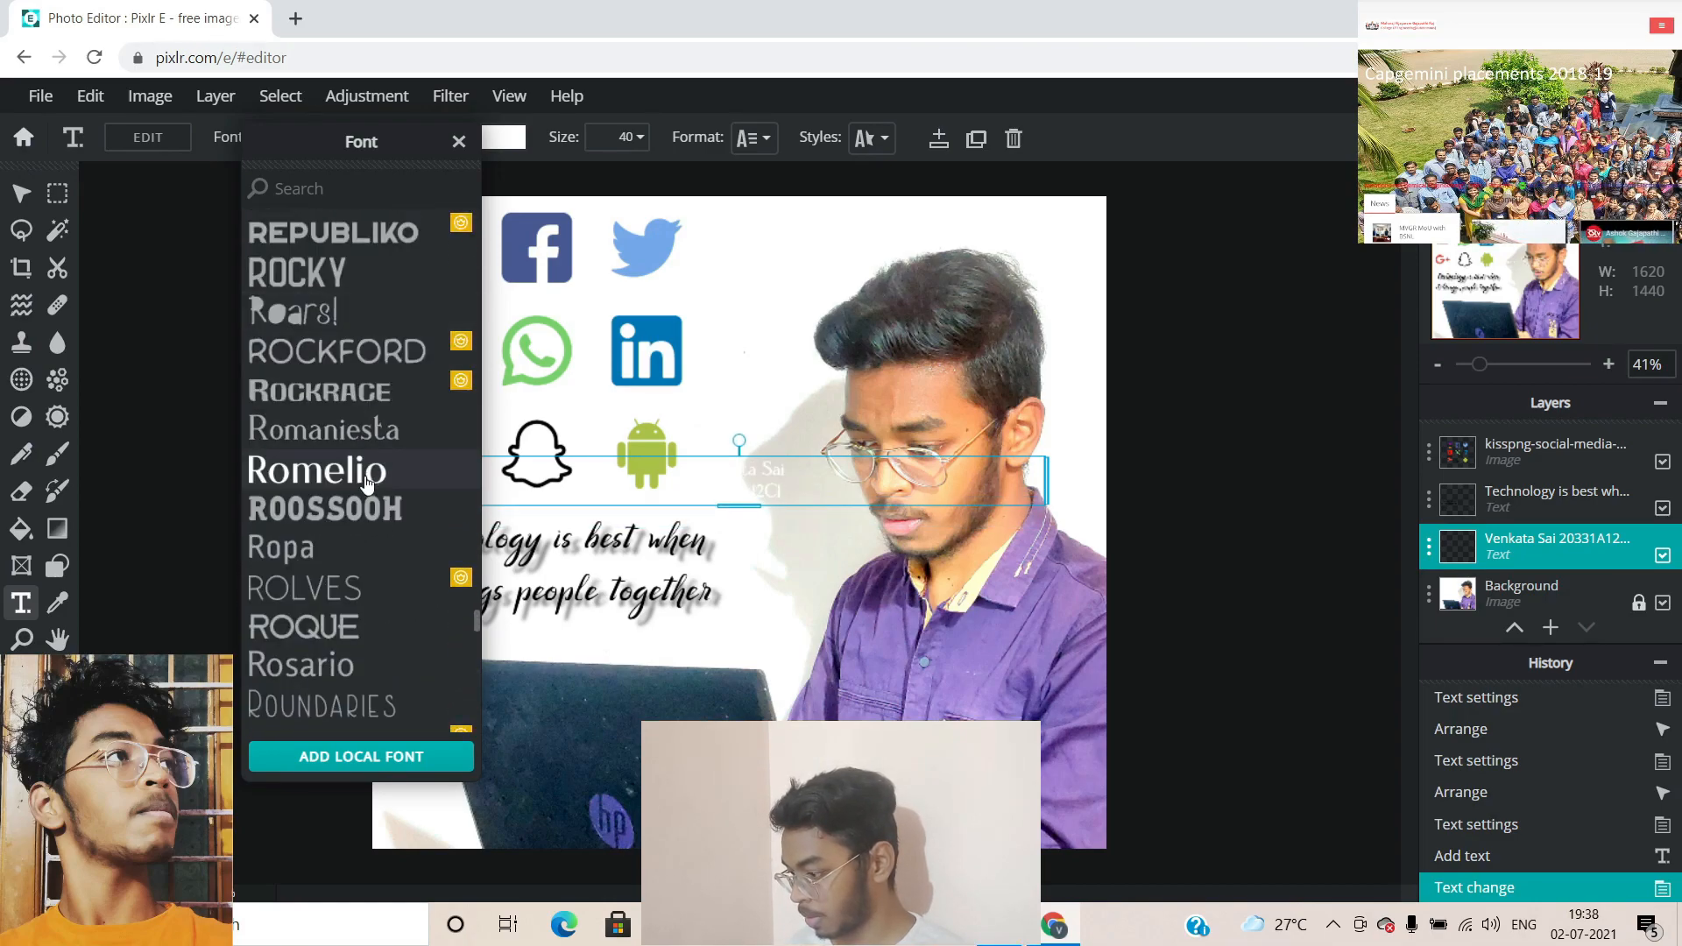
scroll(368, 473, up, 3)
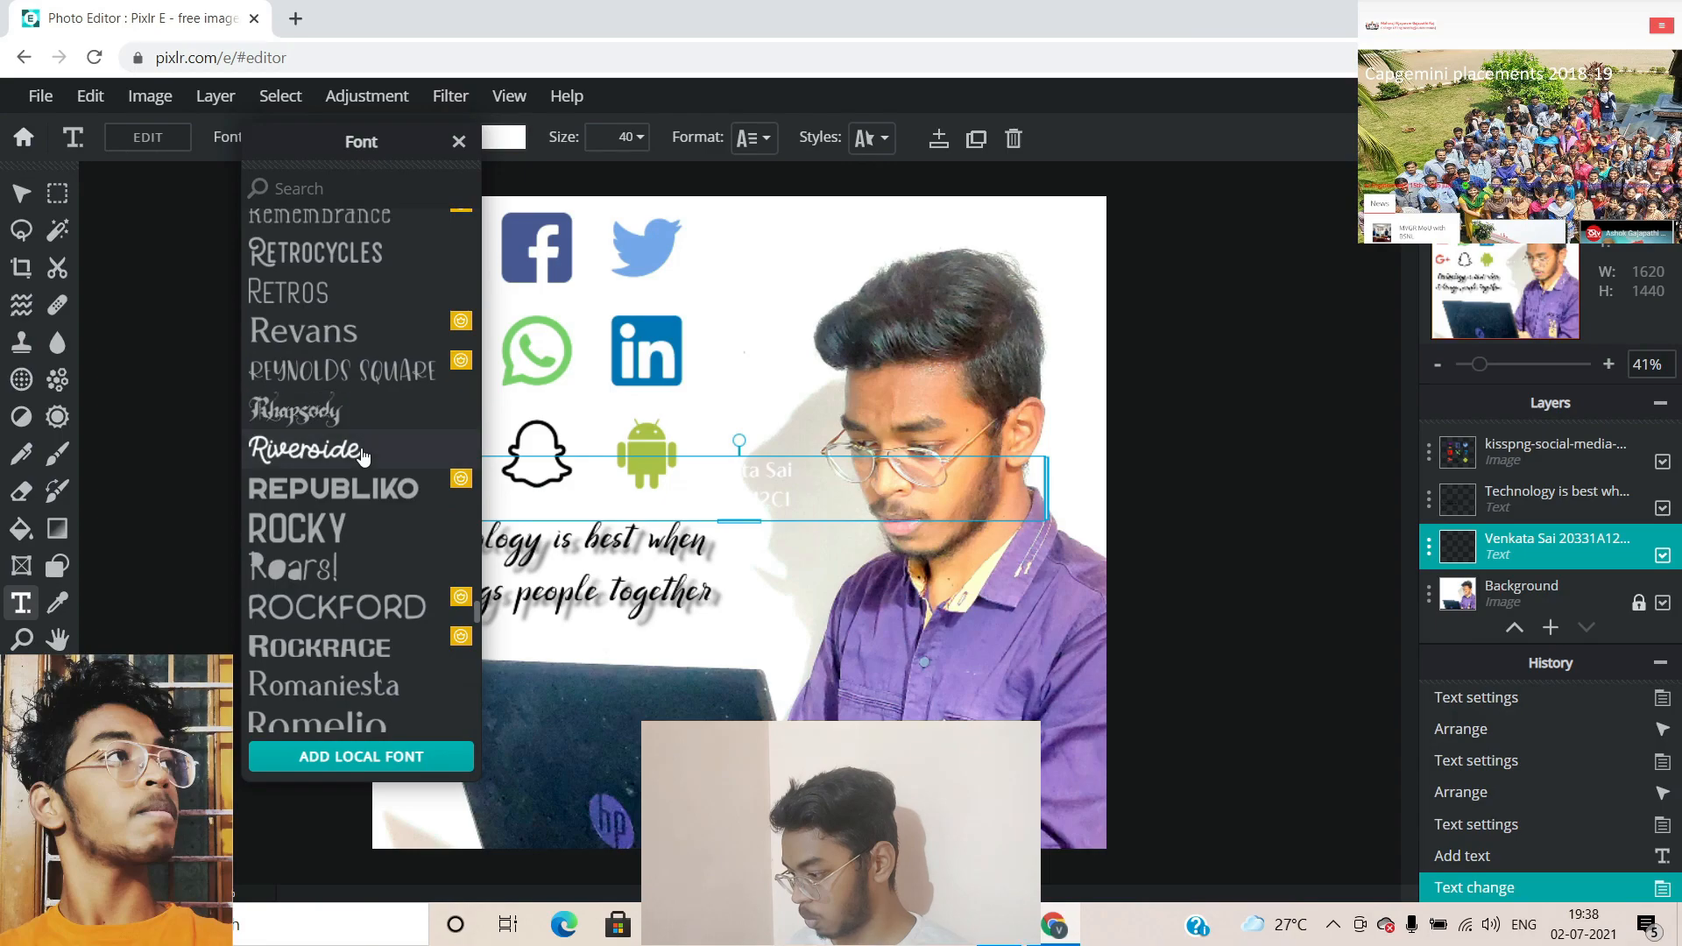
scroll(399, 429, up, 3)
click(383, 506)
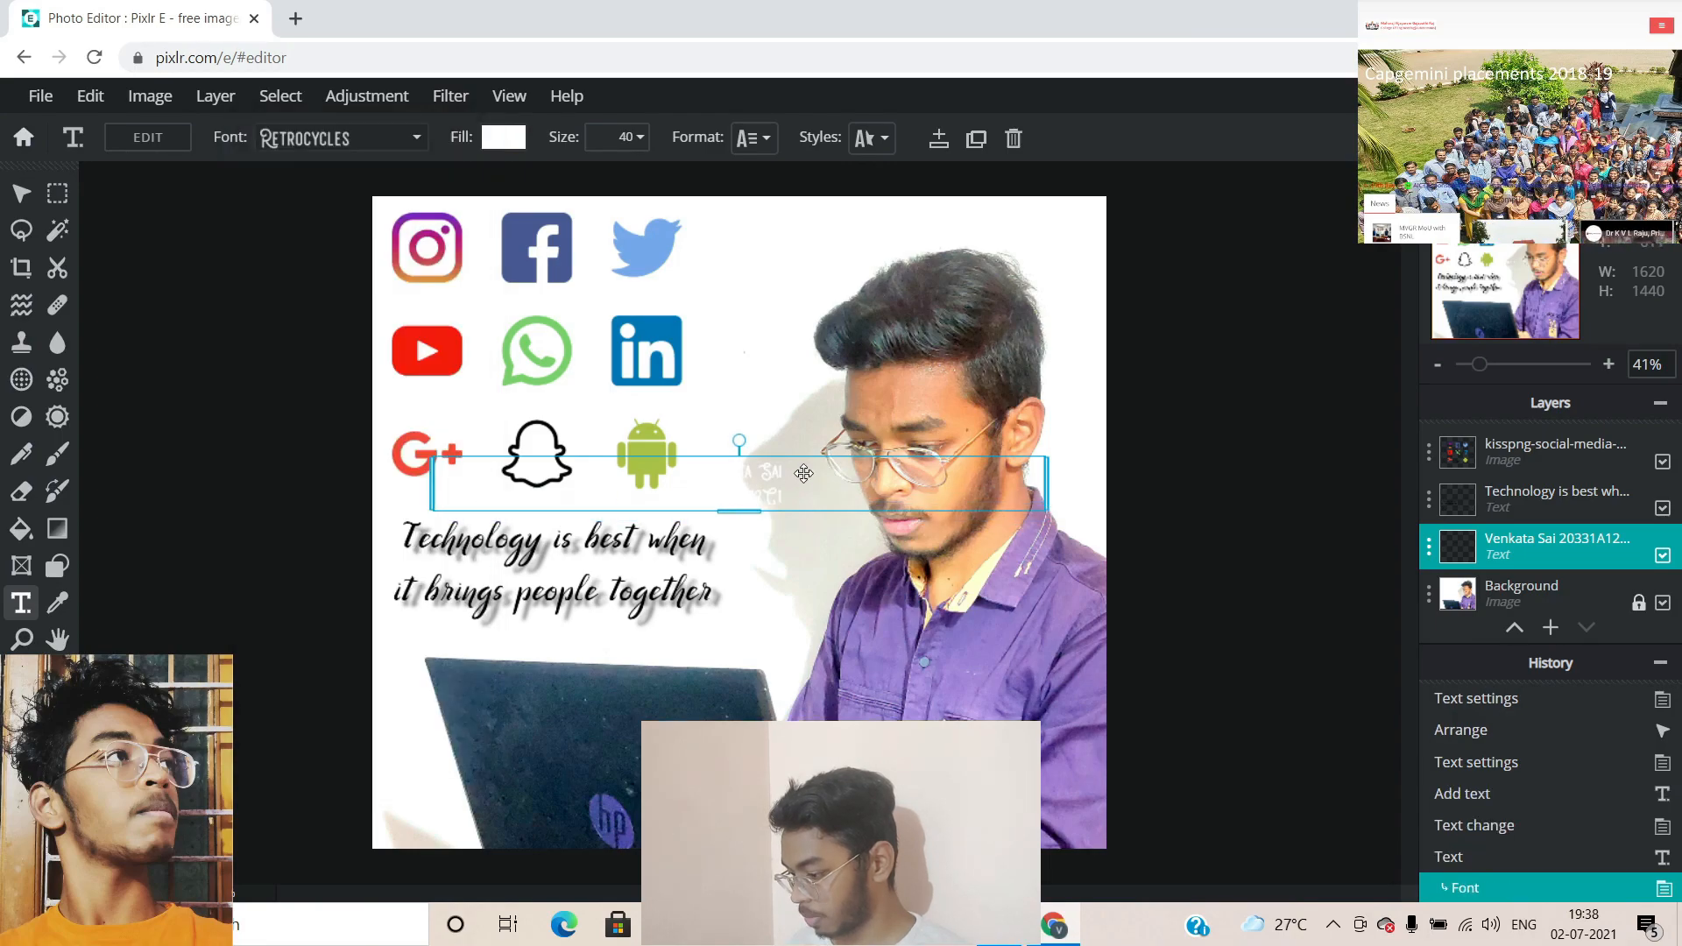
drag(779, 481, 613, 734)
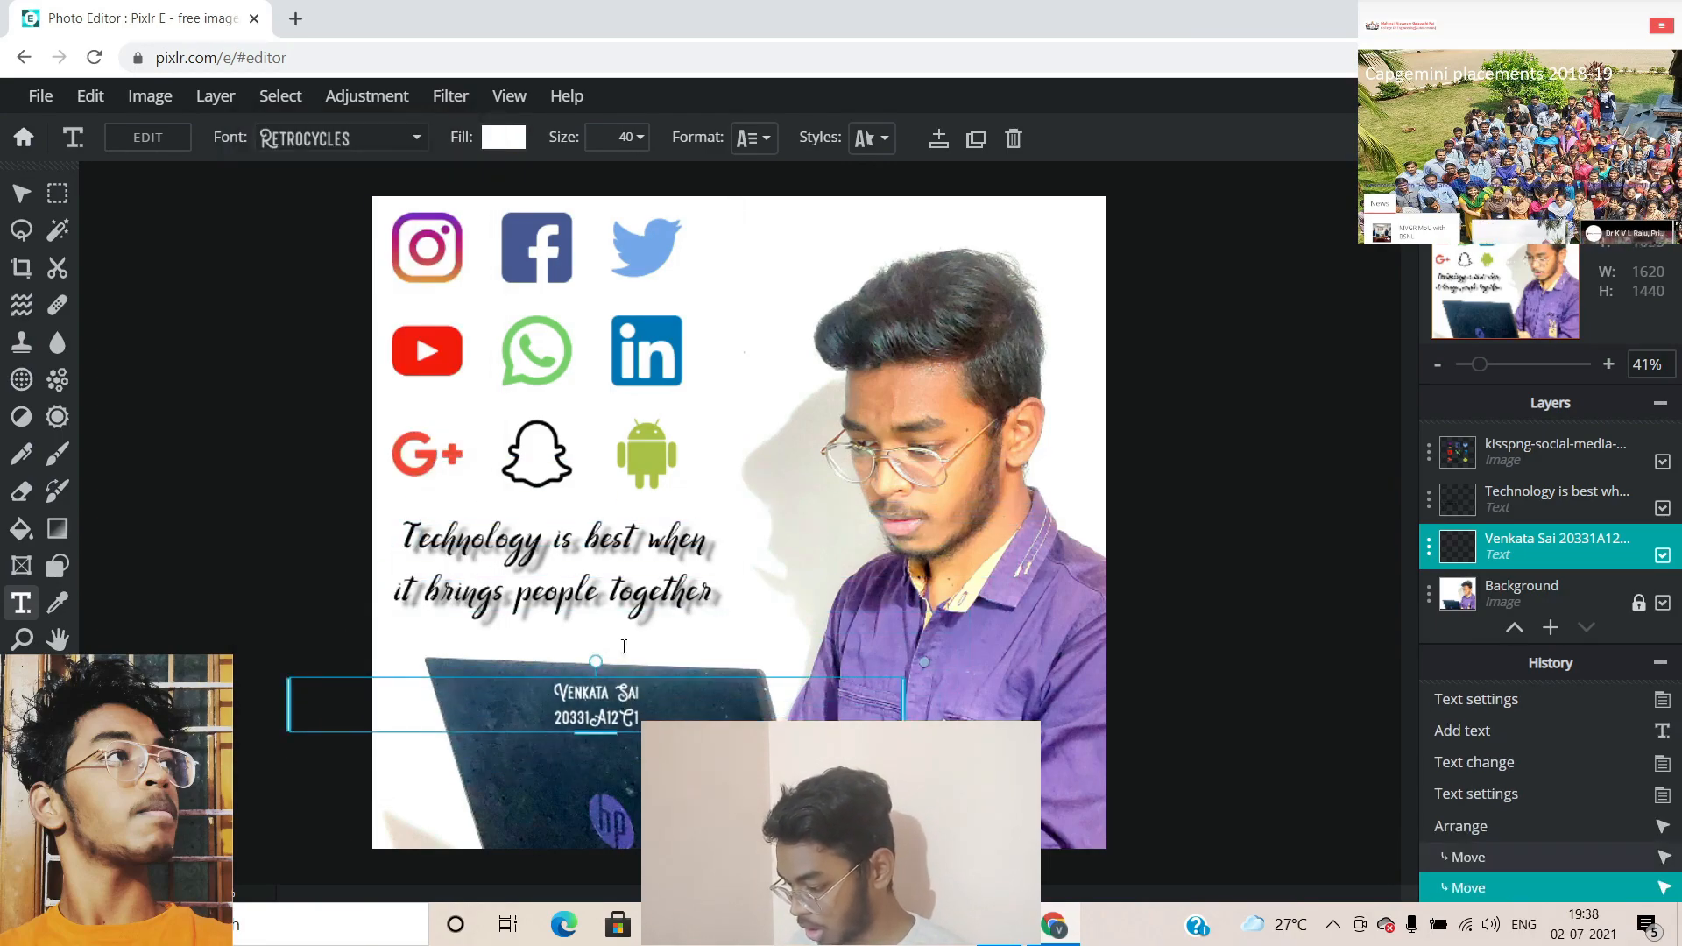
Set the caption's text size to 80
click(627, 141)
key(BackSpace)
text(8)
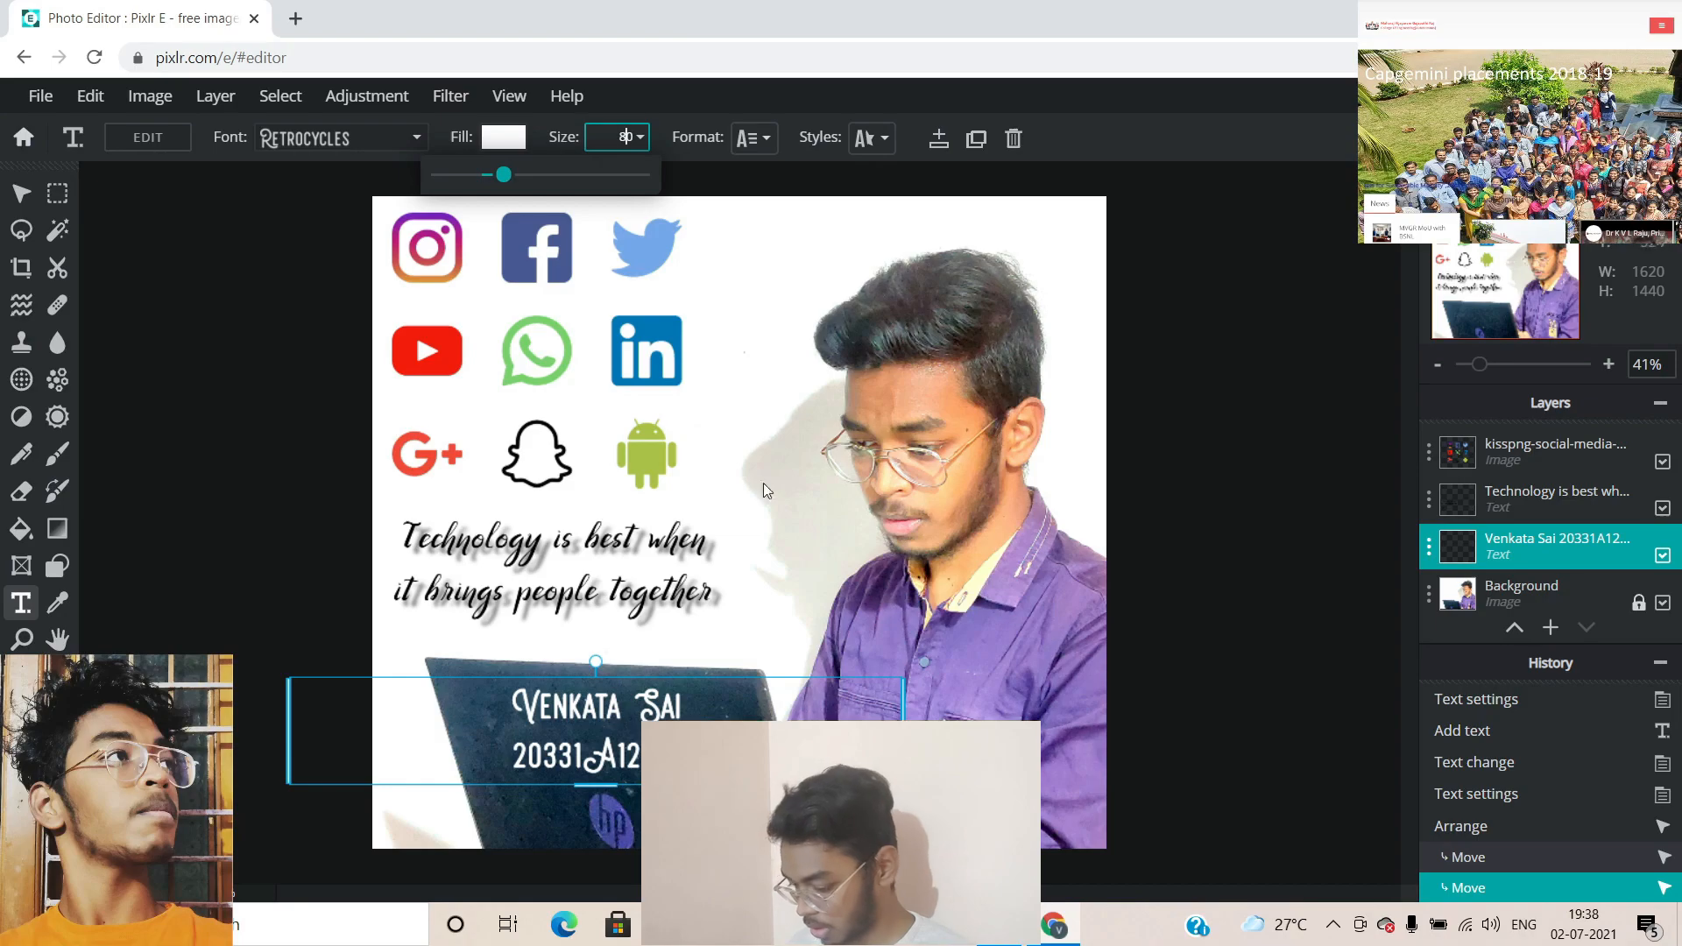
key(Return)
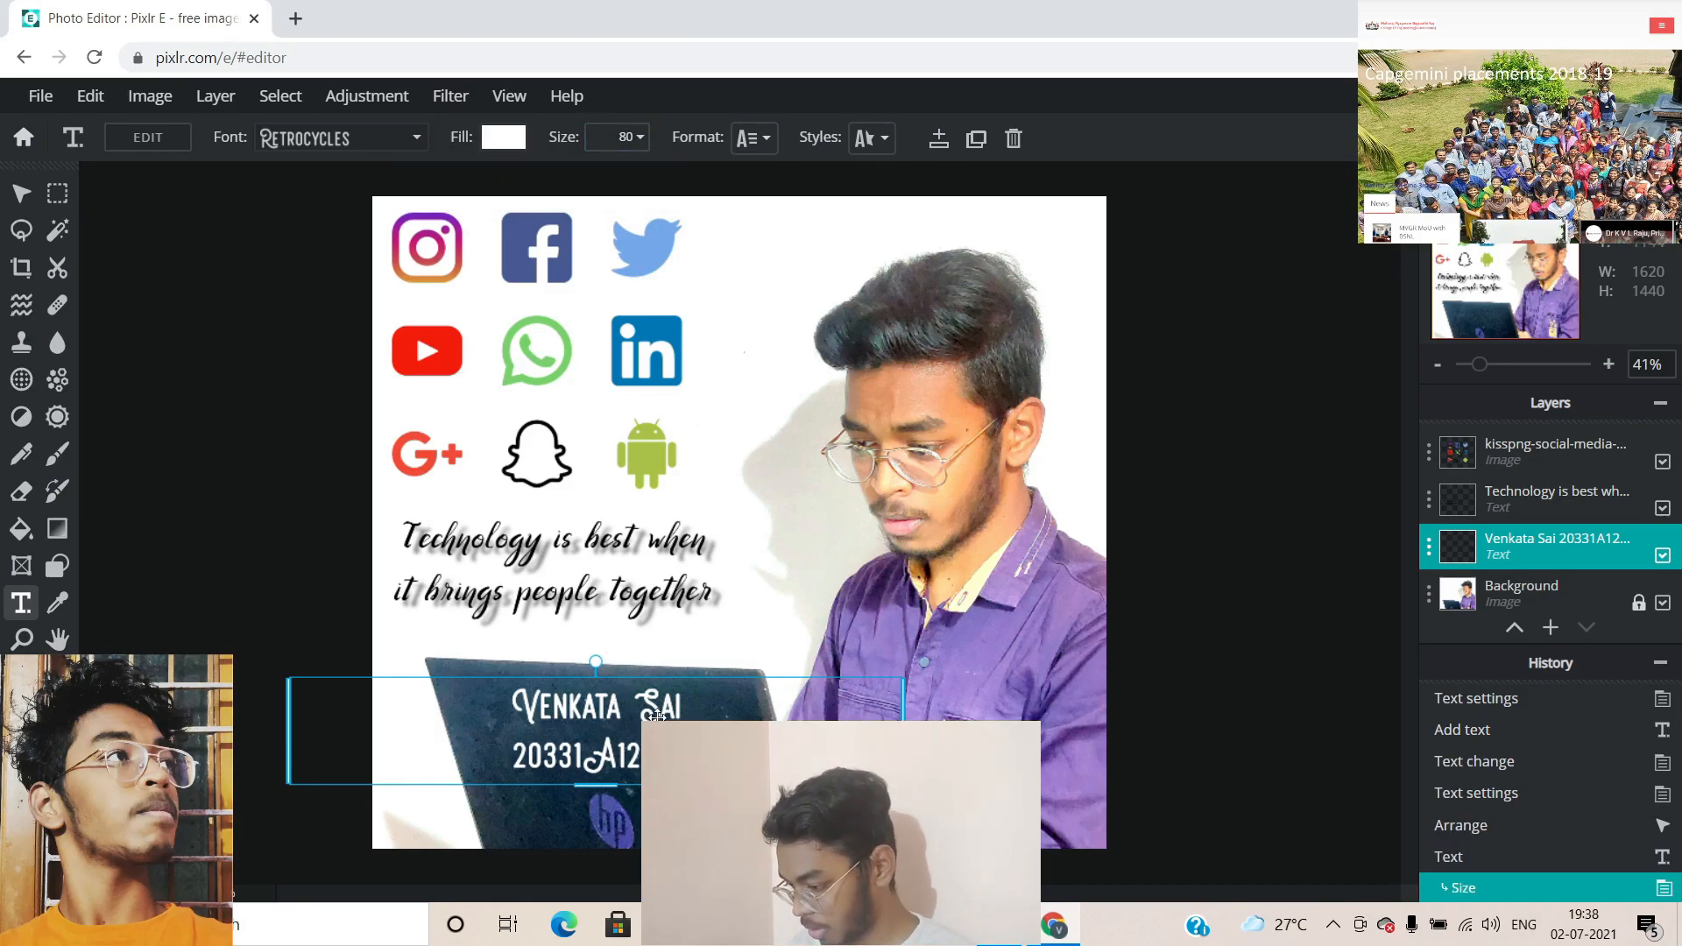
click(867, 139)
Tighten the caption's line spacing to -7, widen letter spacing to 5, and commit it
click(767, 140)
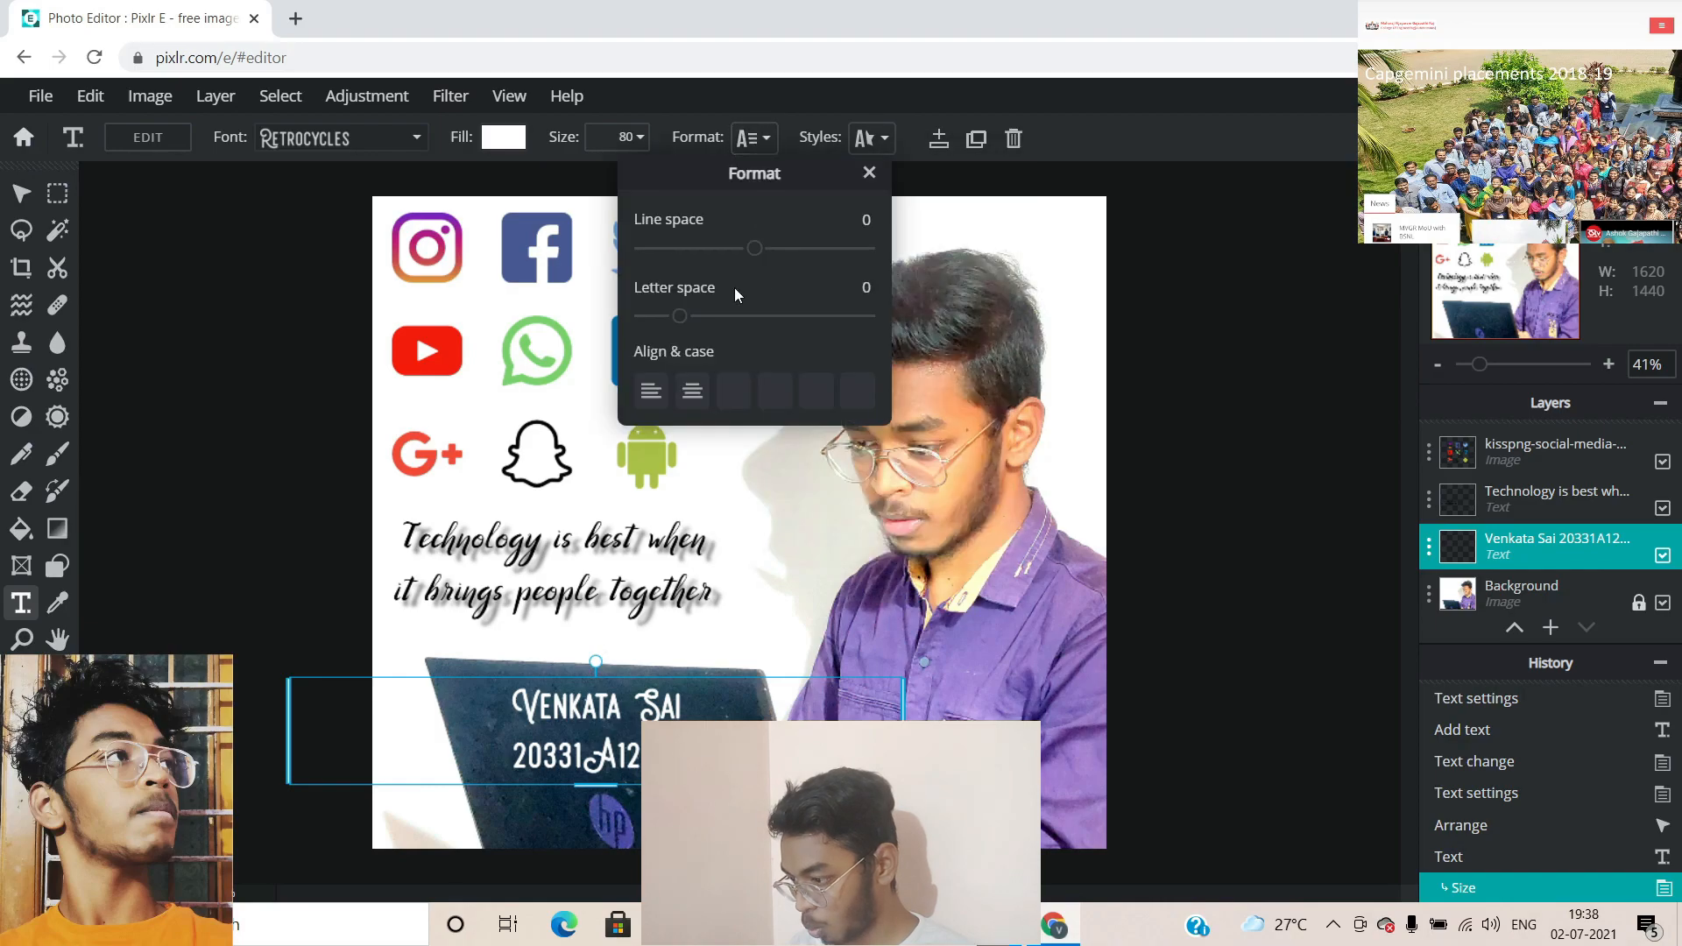
mouse_move(749, 254)
mouse_down()
mouse_move(795, 252)
mouse_move(728, 265)
mouse_move(746, 264)
mouse_up()
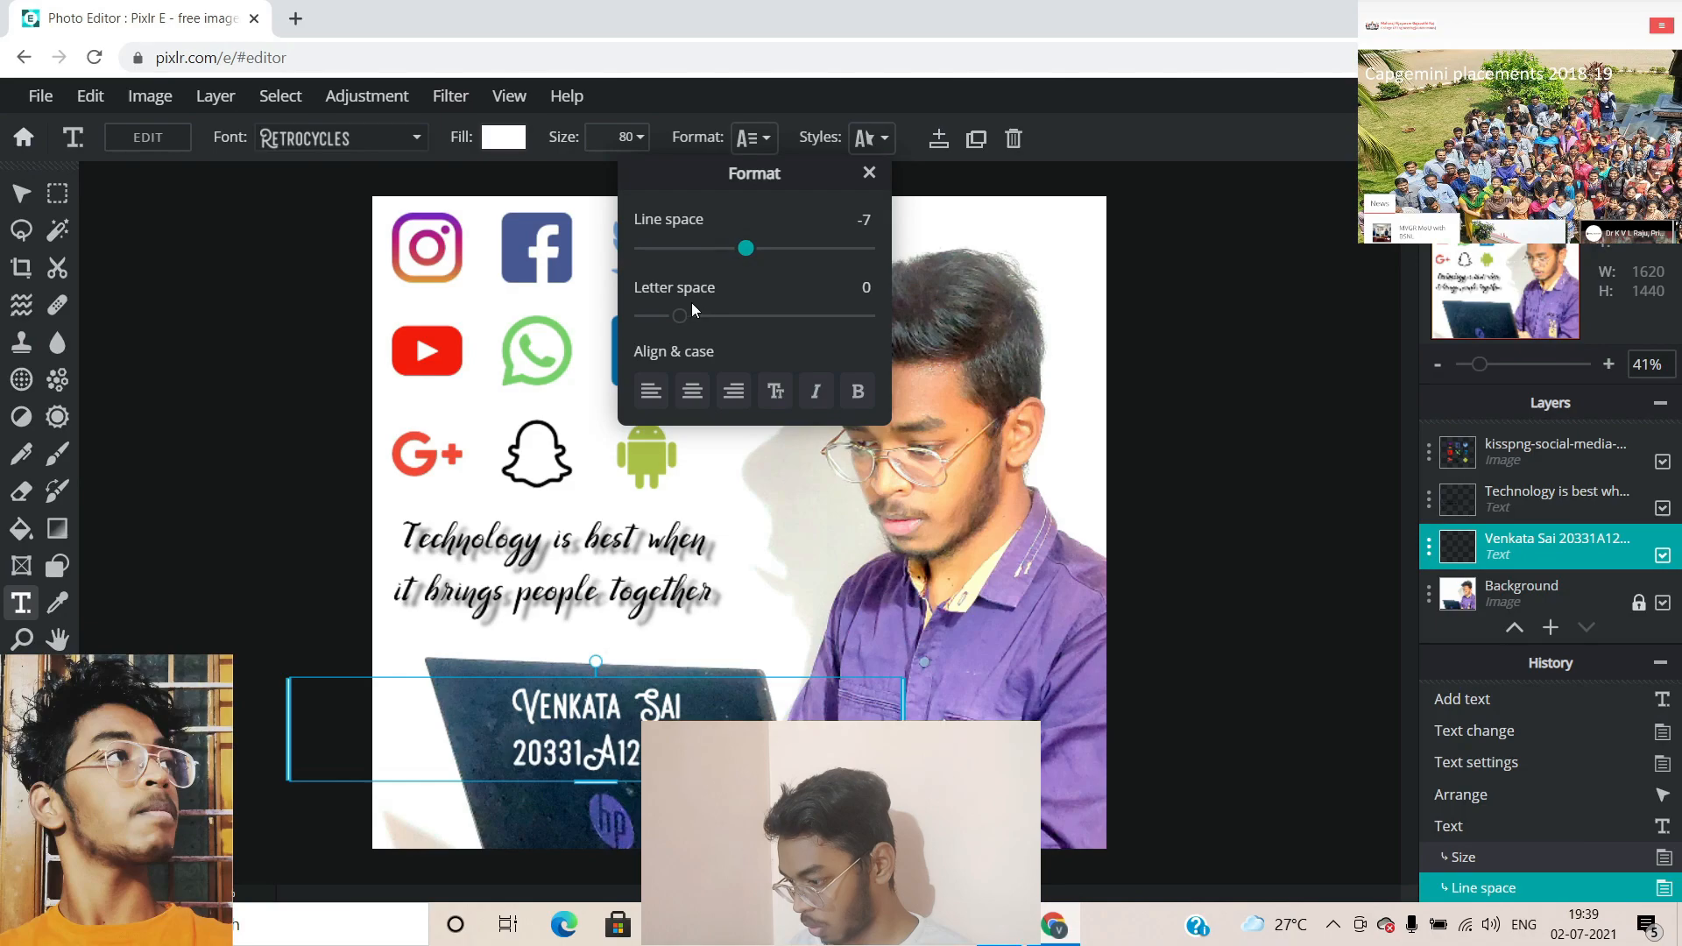
drag(683, 320, 692, 322)
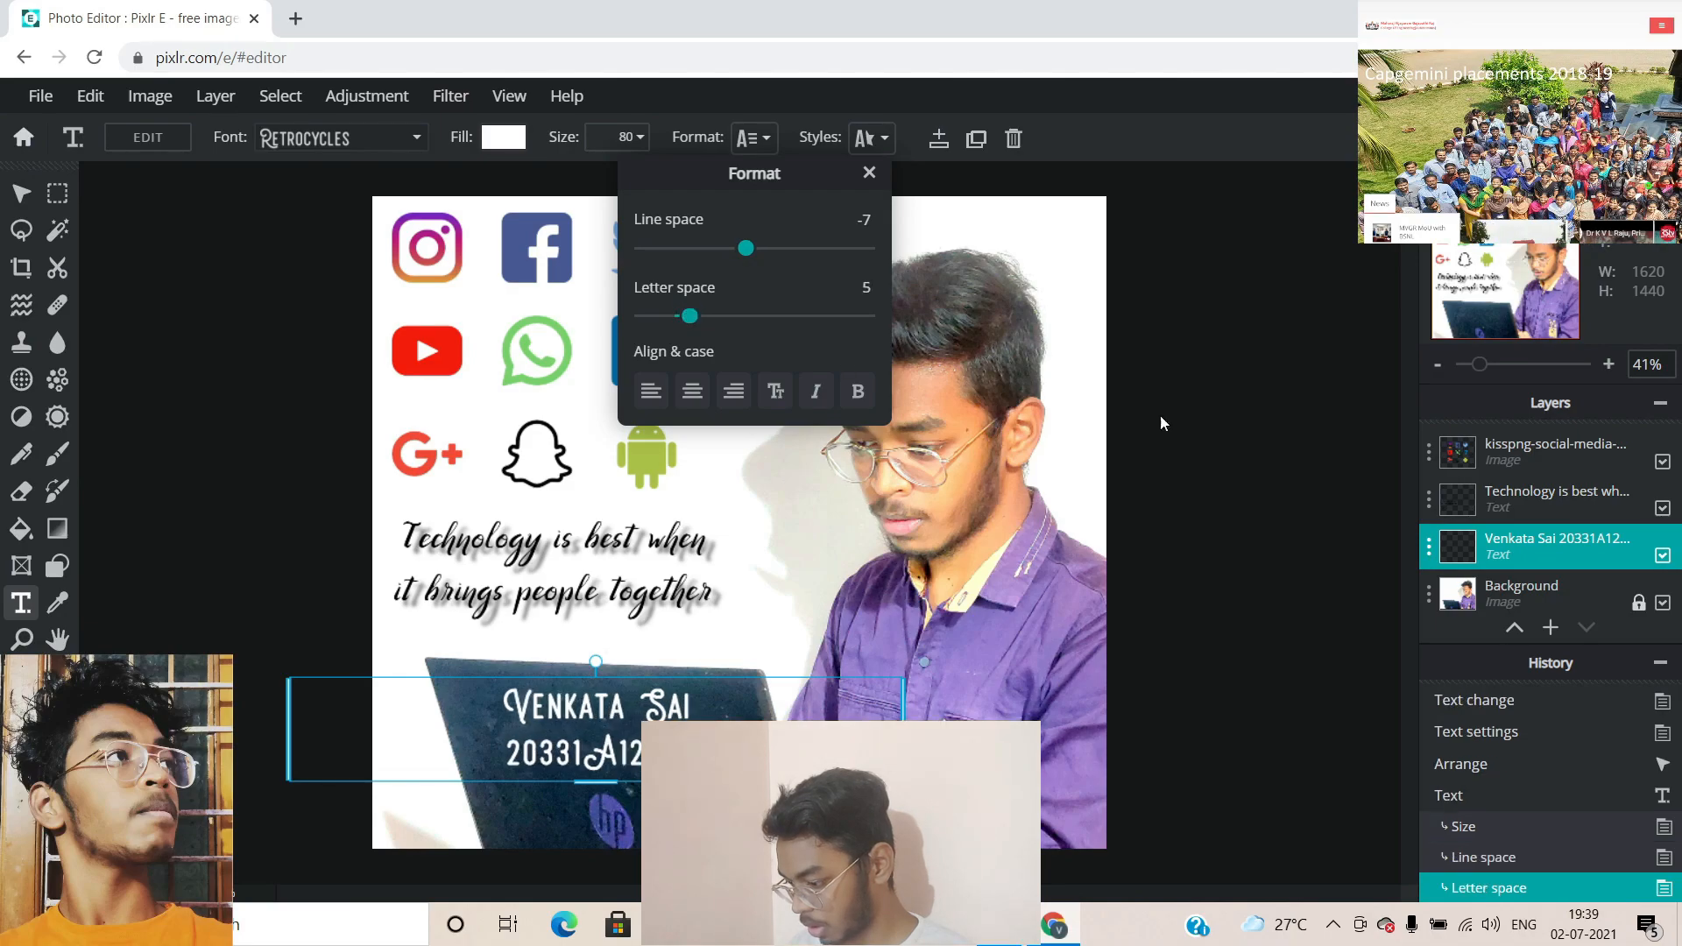
click(1386, 421)
click(1309, 564)
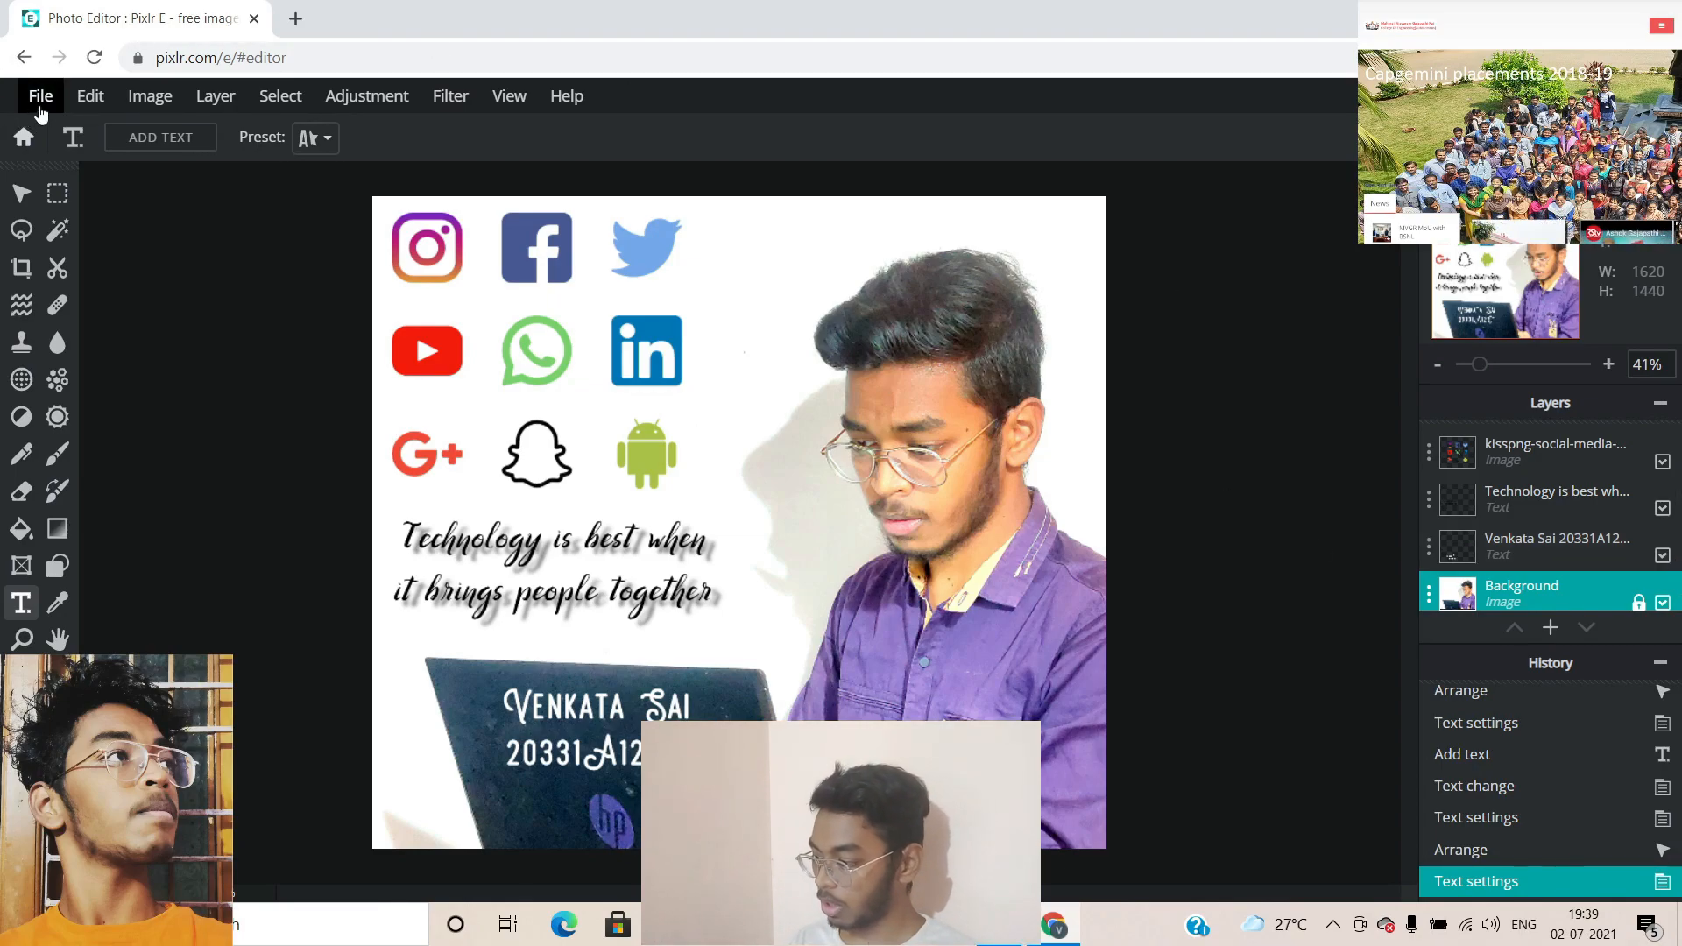
Quick-export the poster as PNG and open IMG20210702184929.jpg (1).png in Photos
click(41, 99)
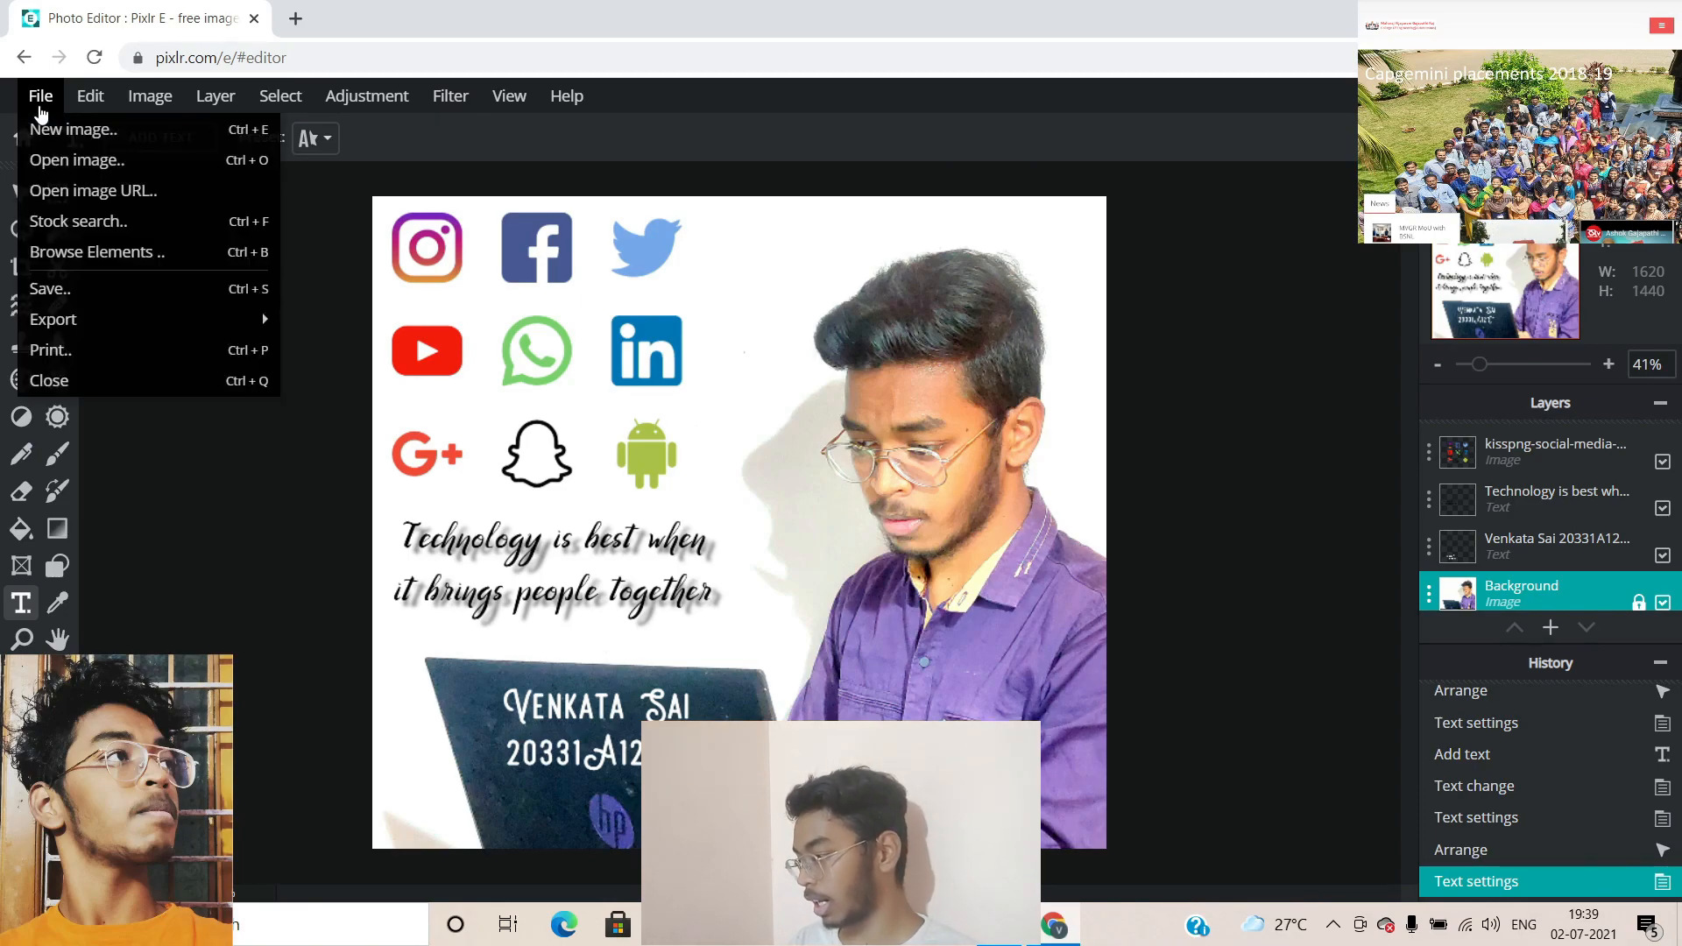
mouse_move(102, 321)
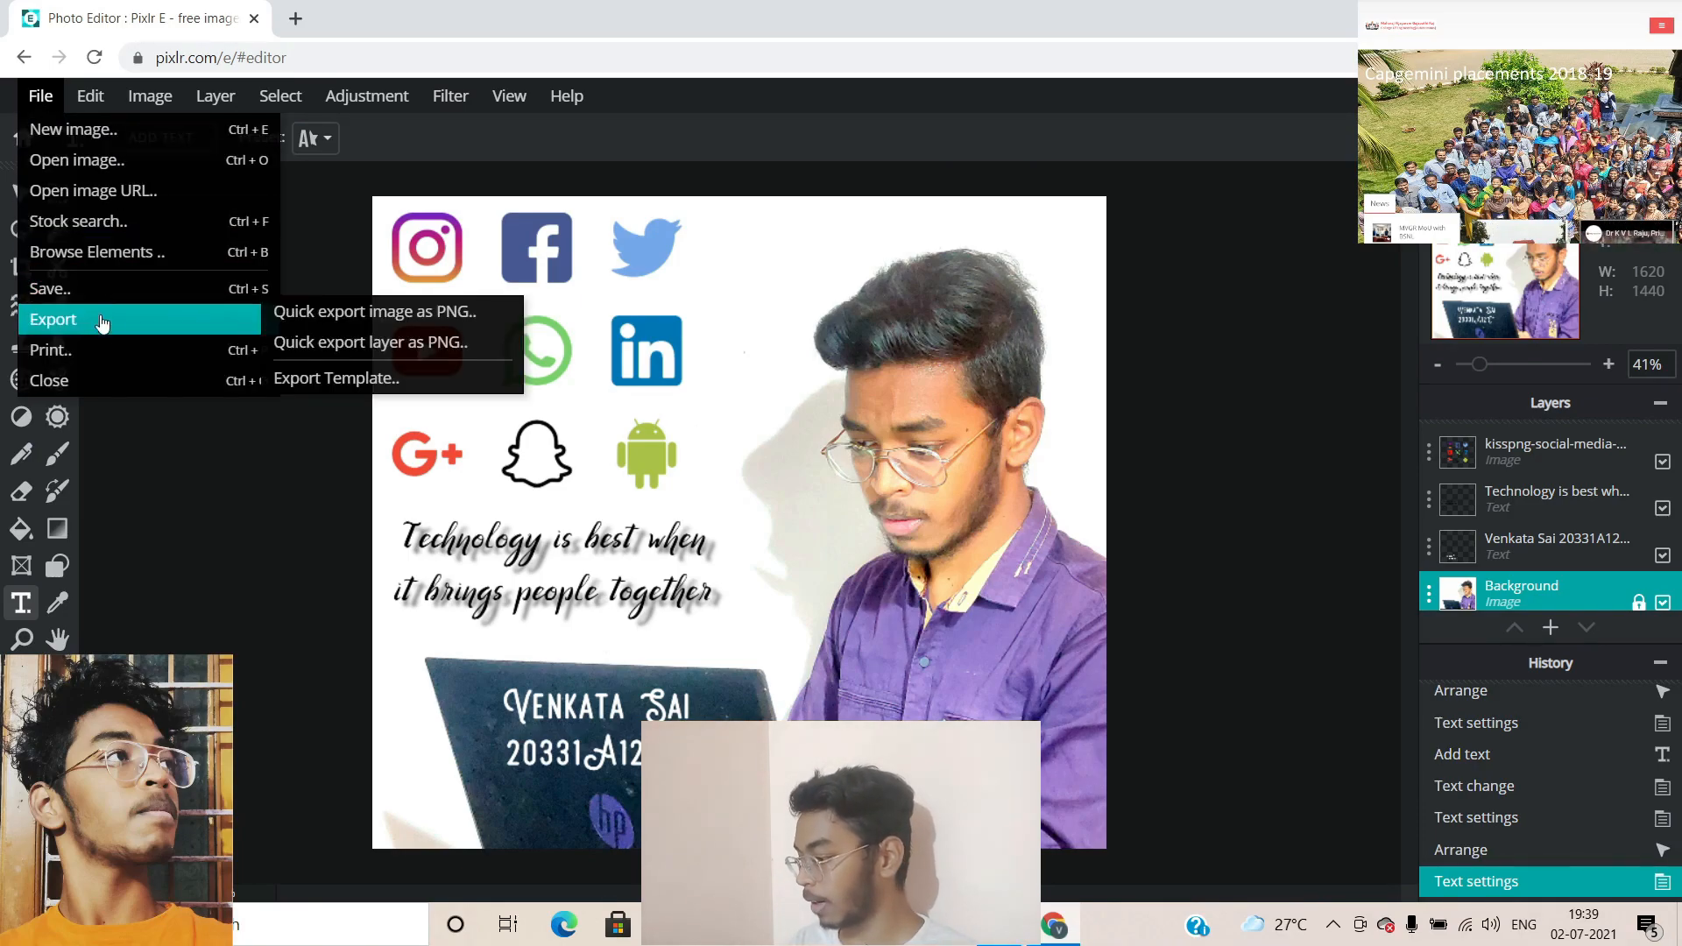
click(41, 98)
click(41, 97)
click(42, 99)
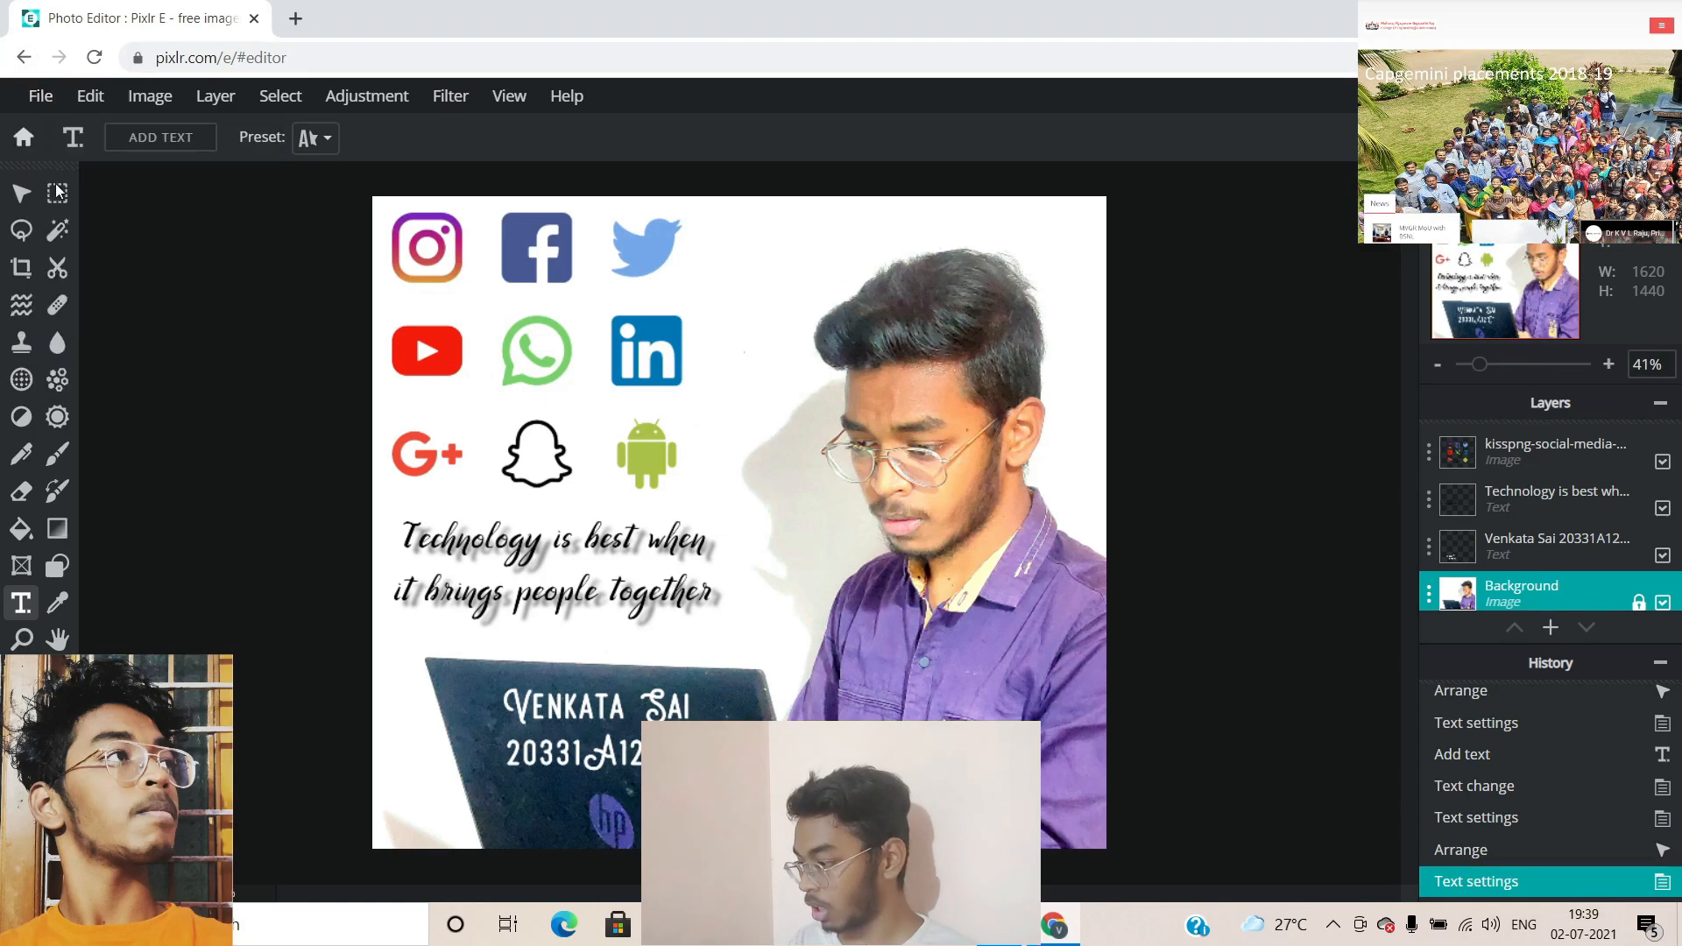
click(45, 102)
mouse_move(65, 311)
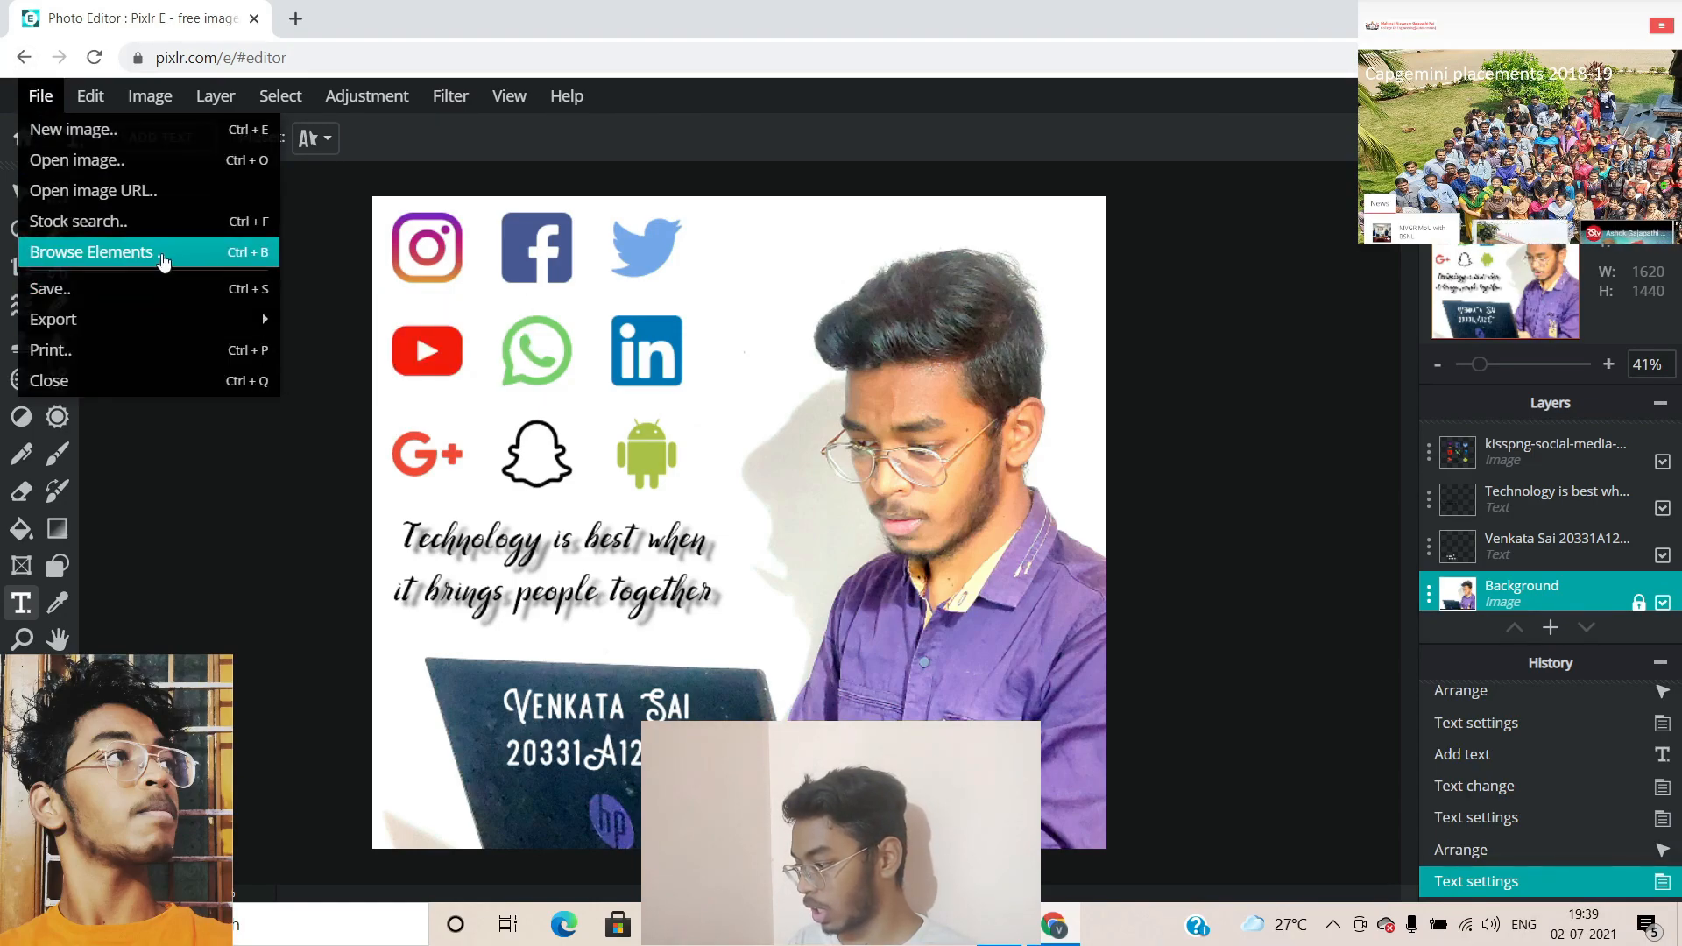
mouse_move(150, 321)
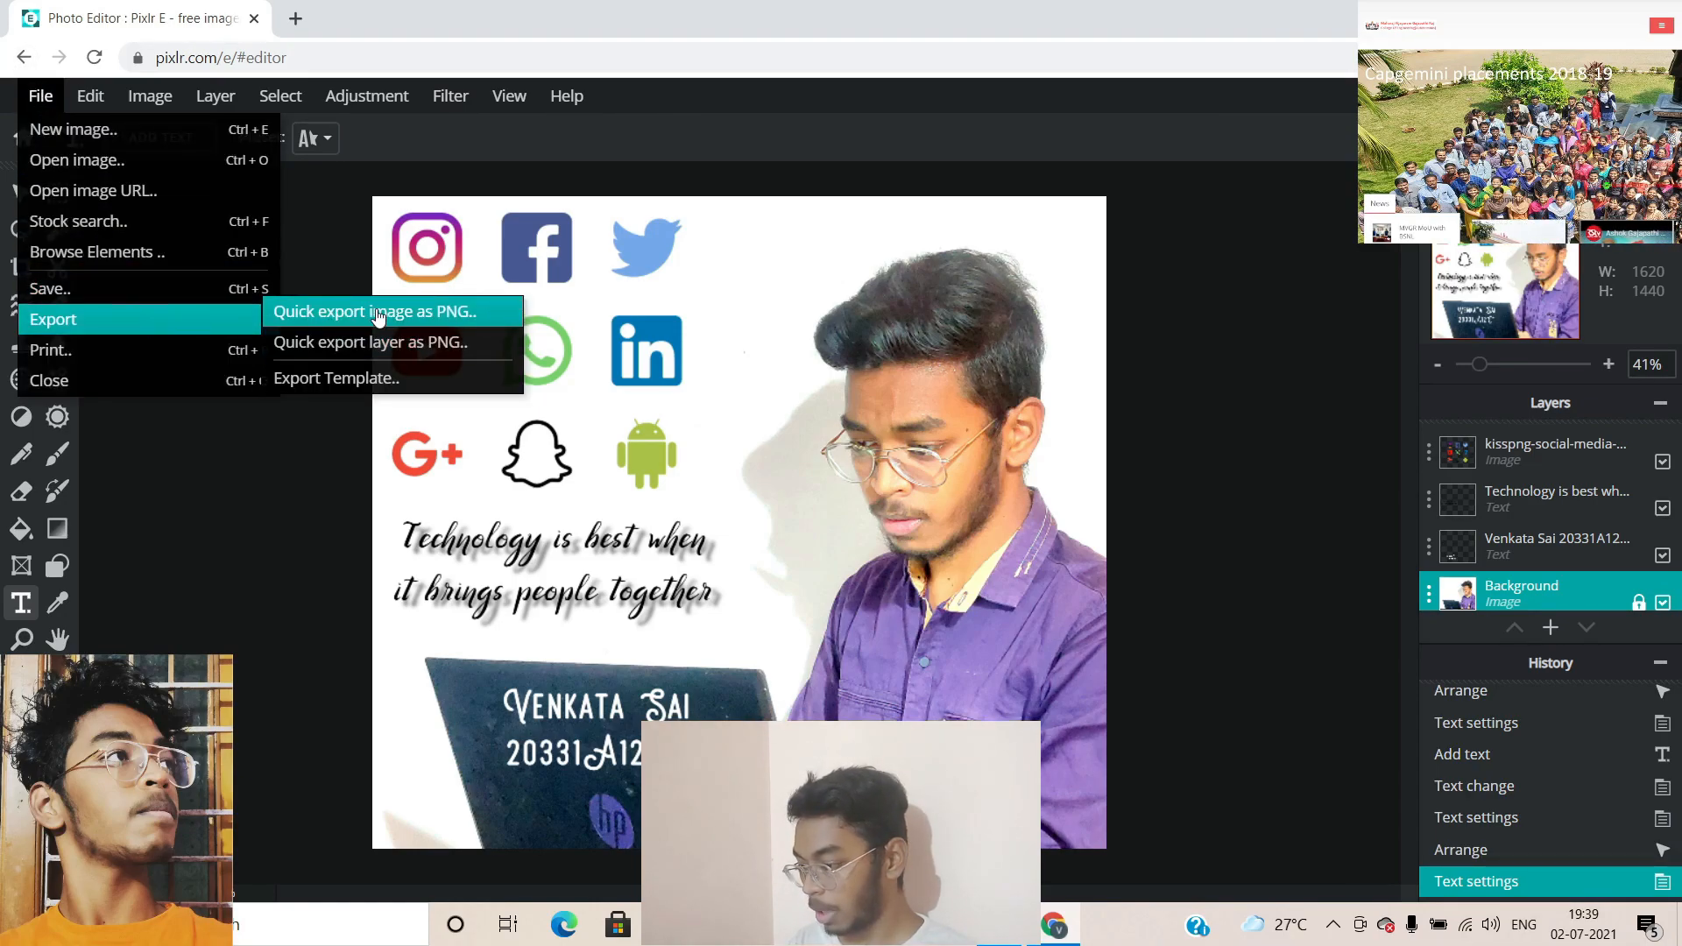
click(350, 317)
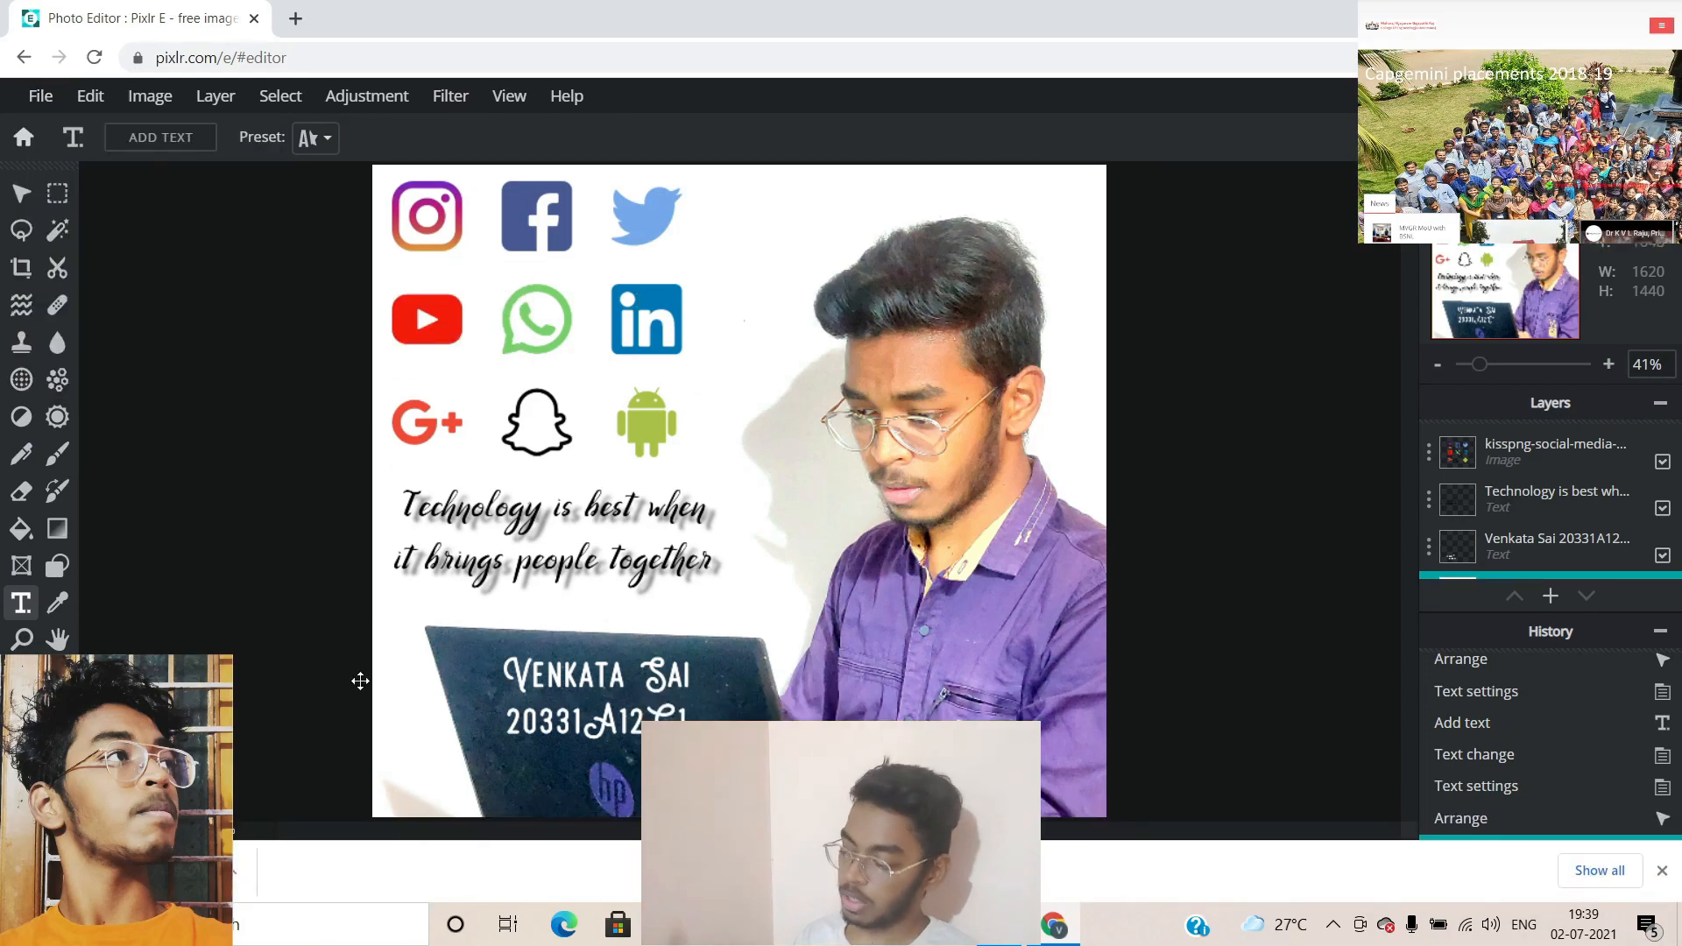
click(263, 867)
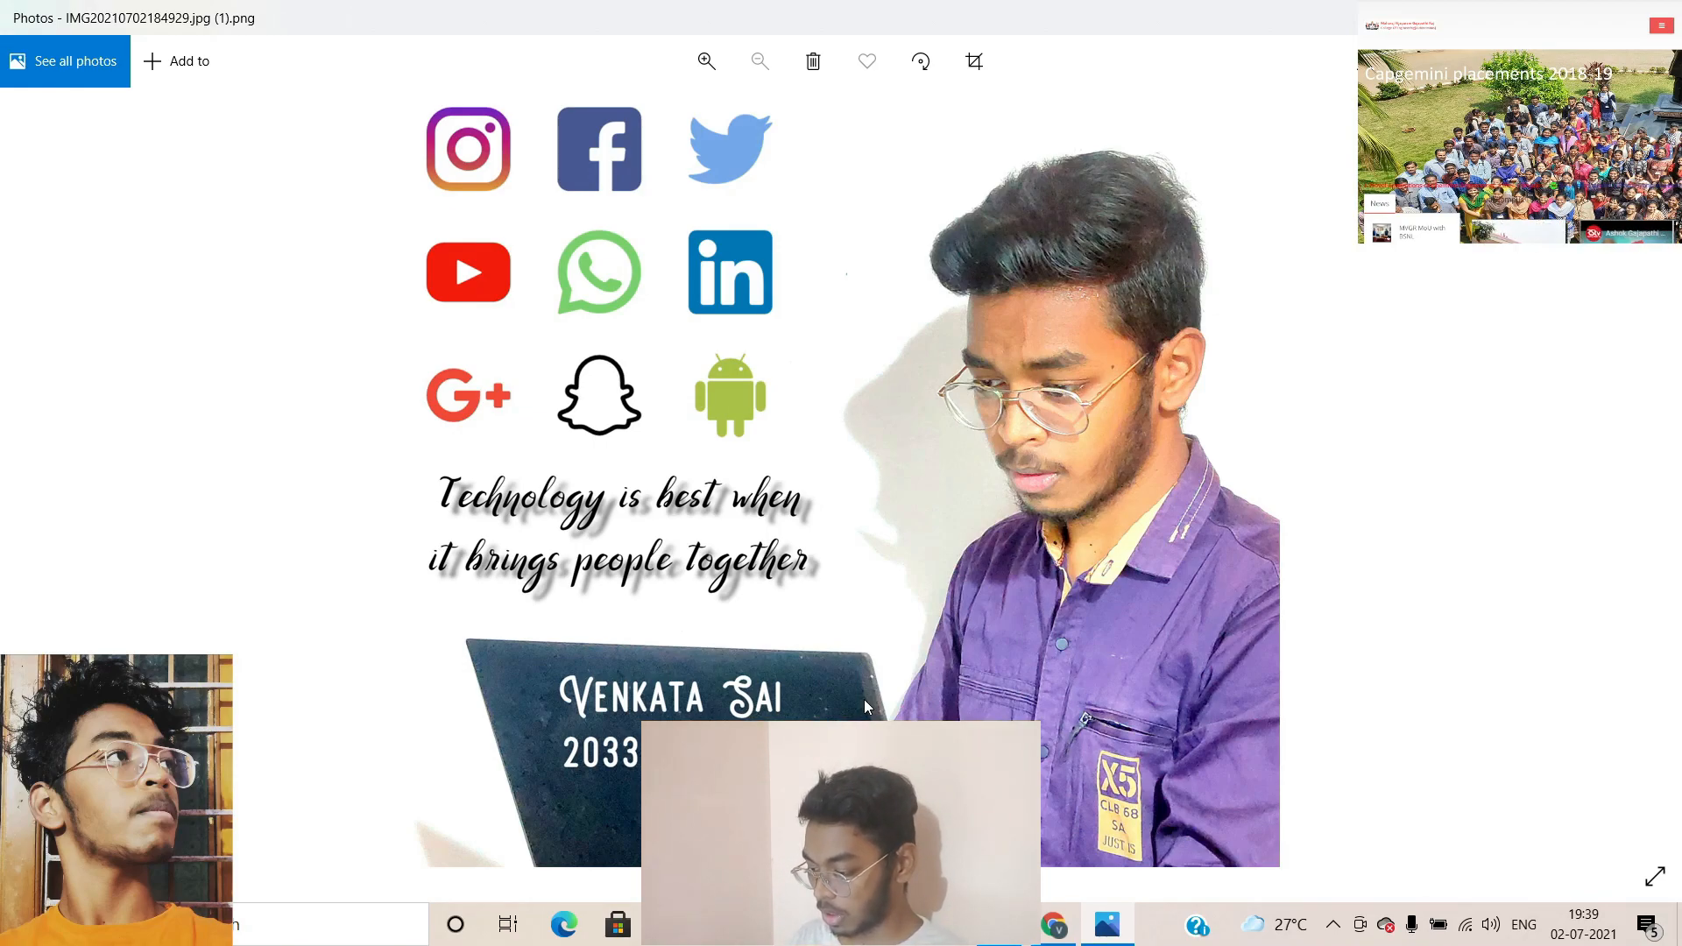
Close Photos and Chrome, then select both exported PNG files in Downloads
click(1659, 18)
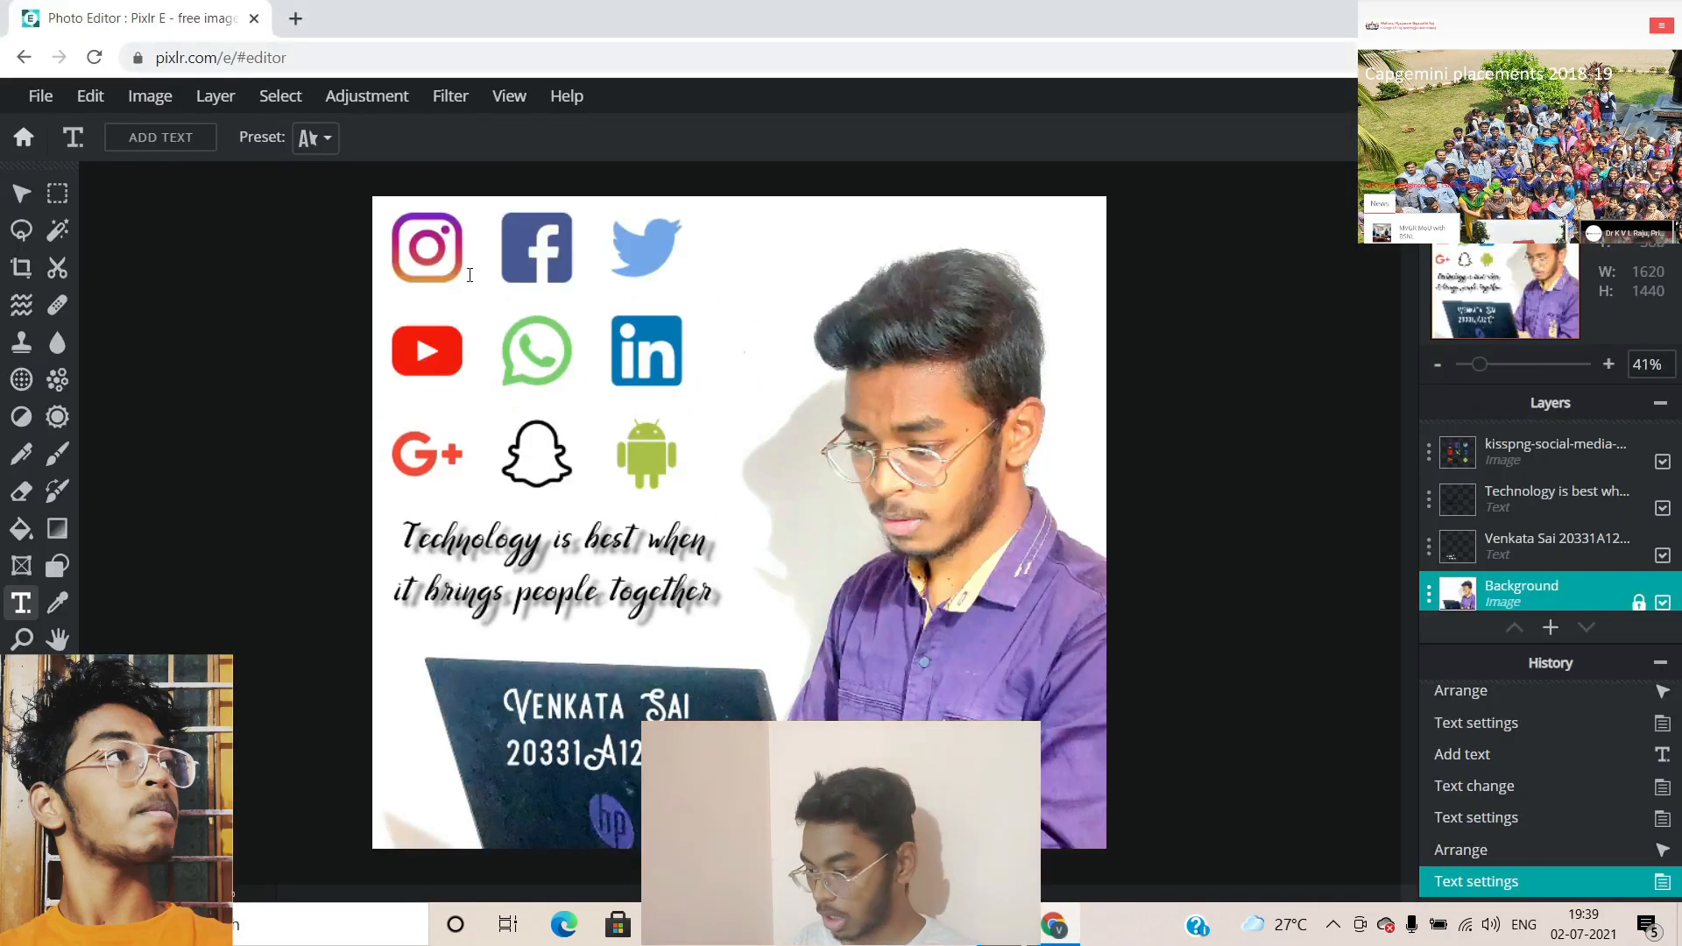
click(1660, 18)
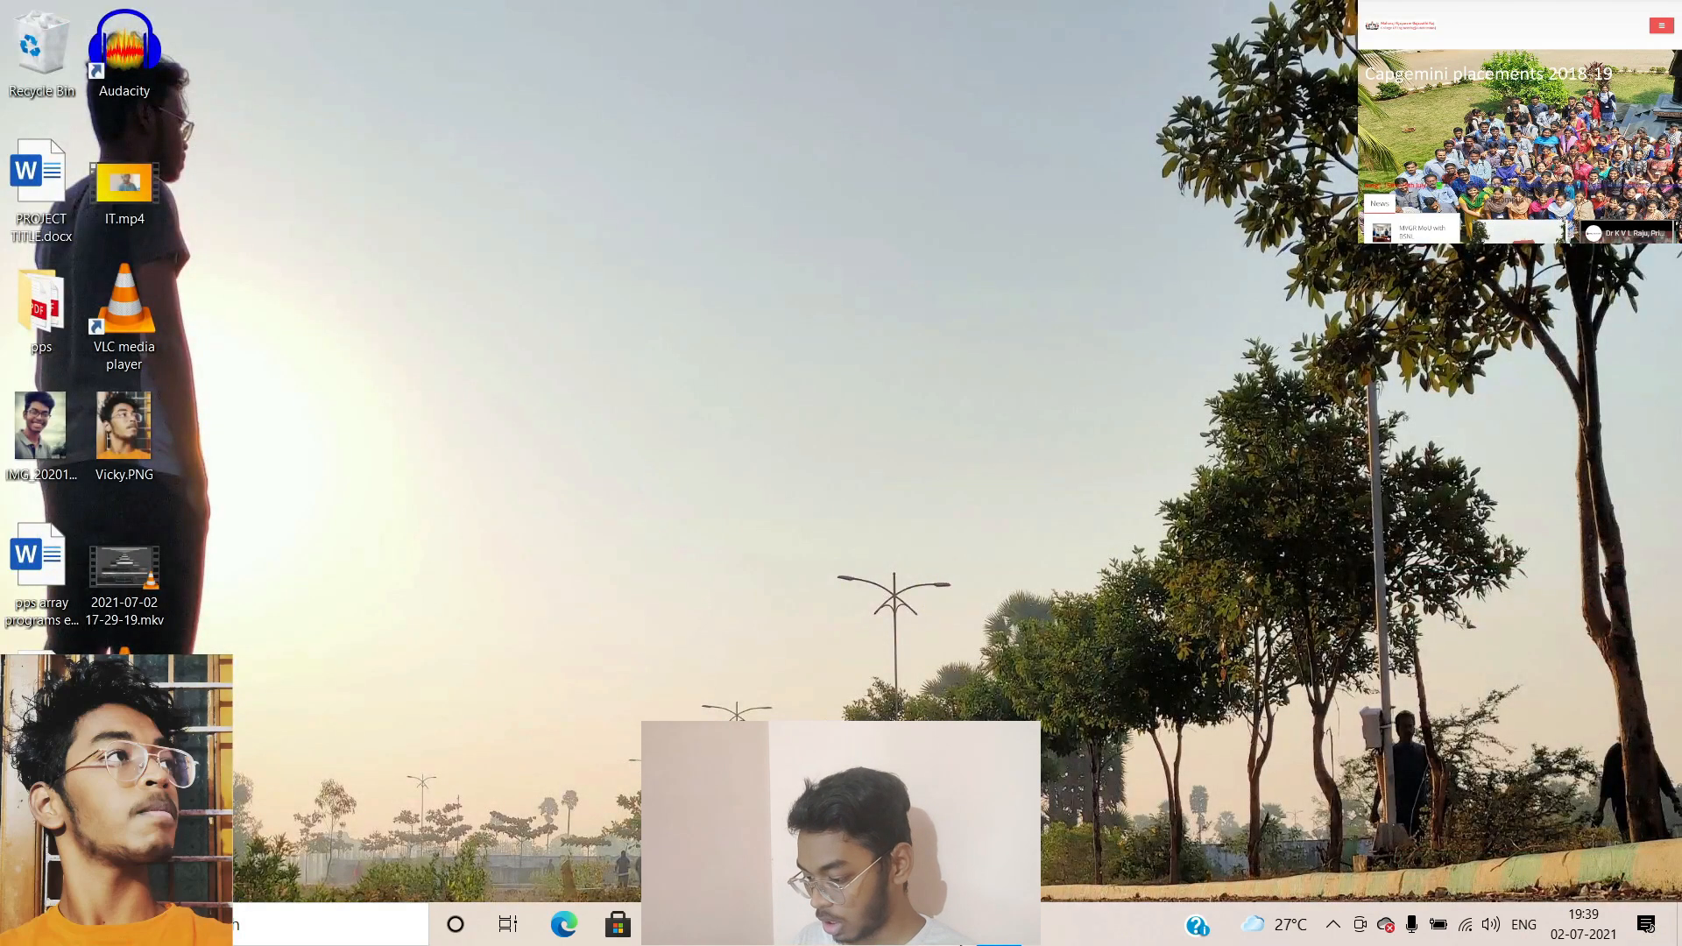
key(super+e)
double_click(930, 172)
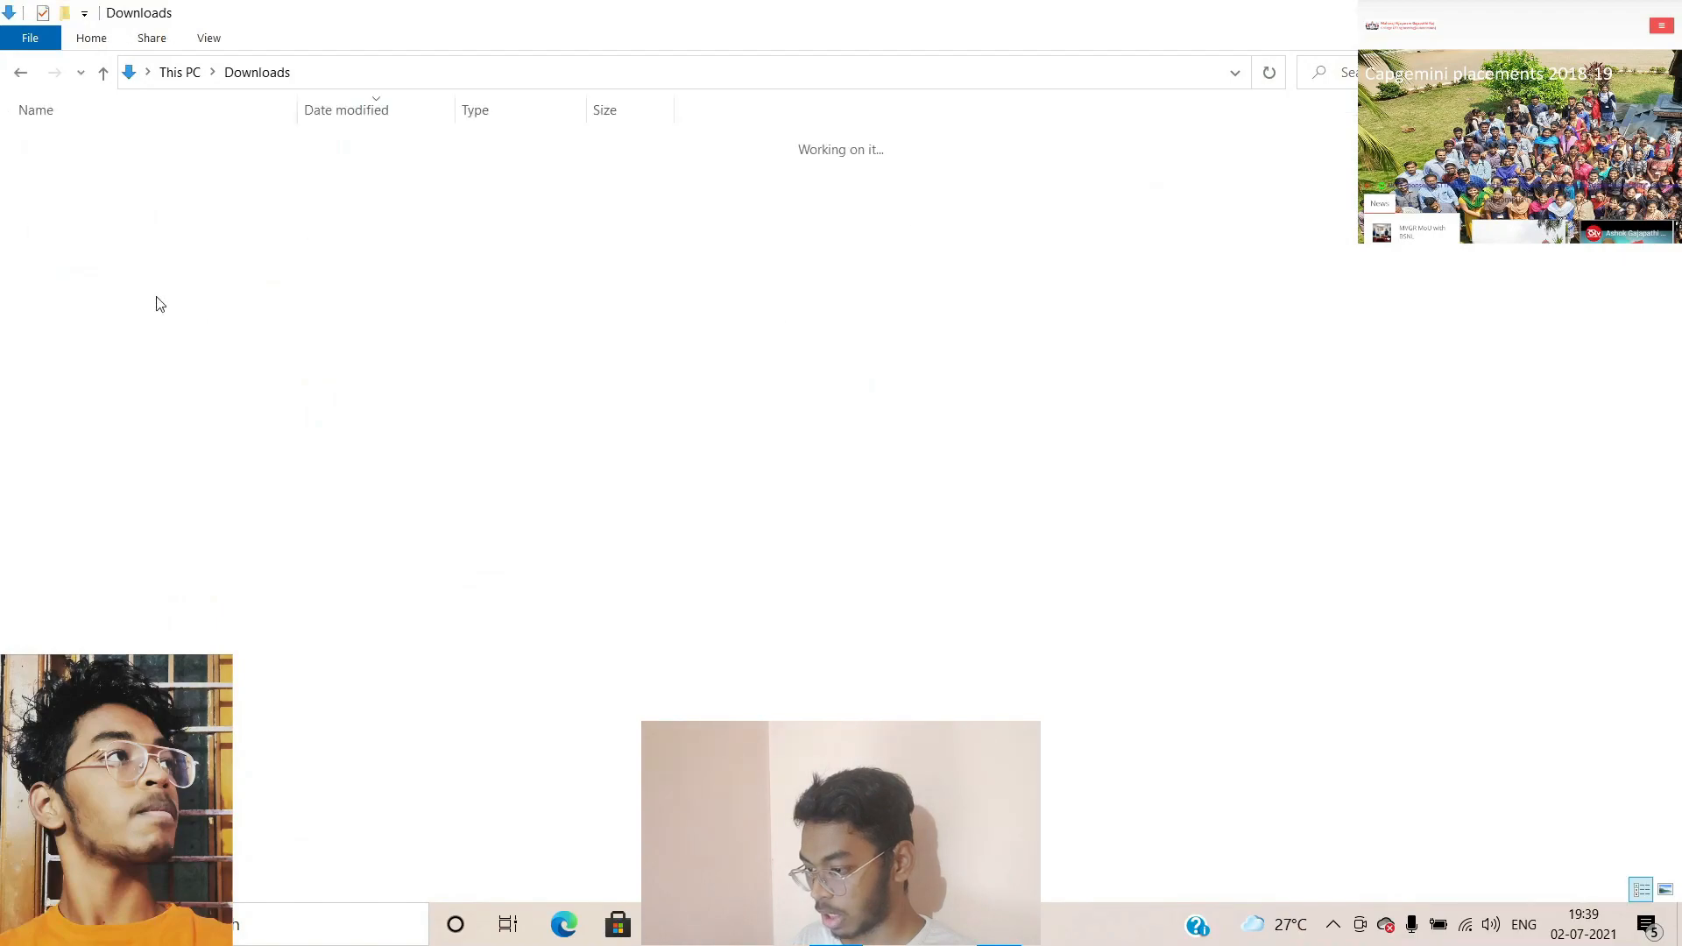
drag(832, 197, 574, 161)
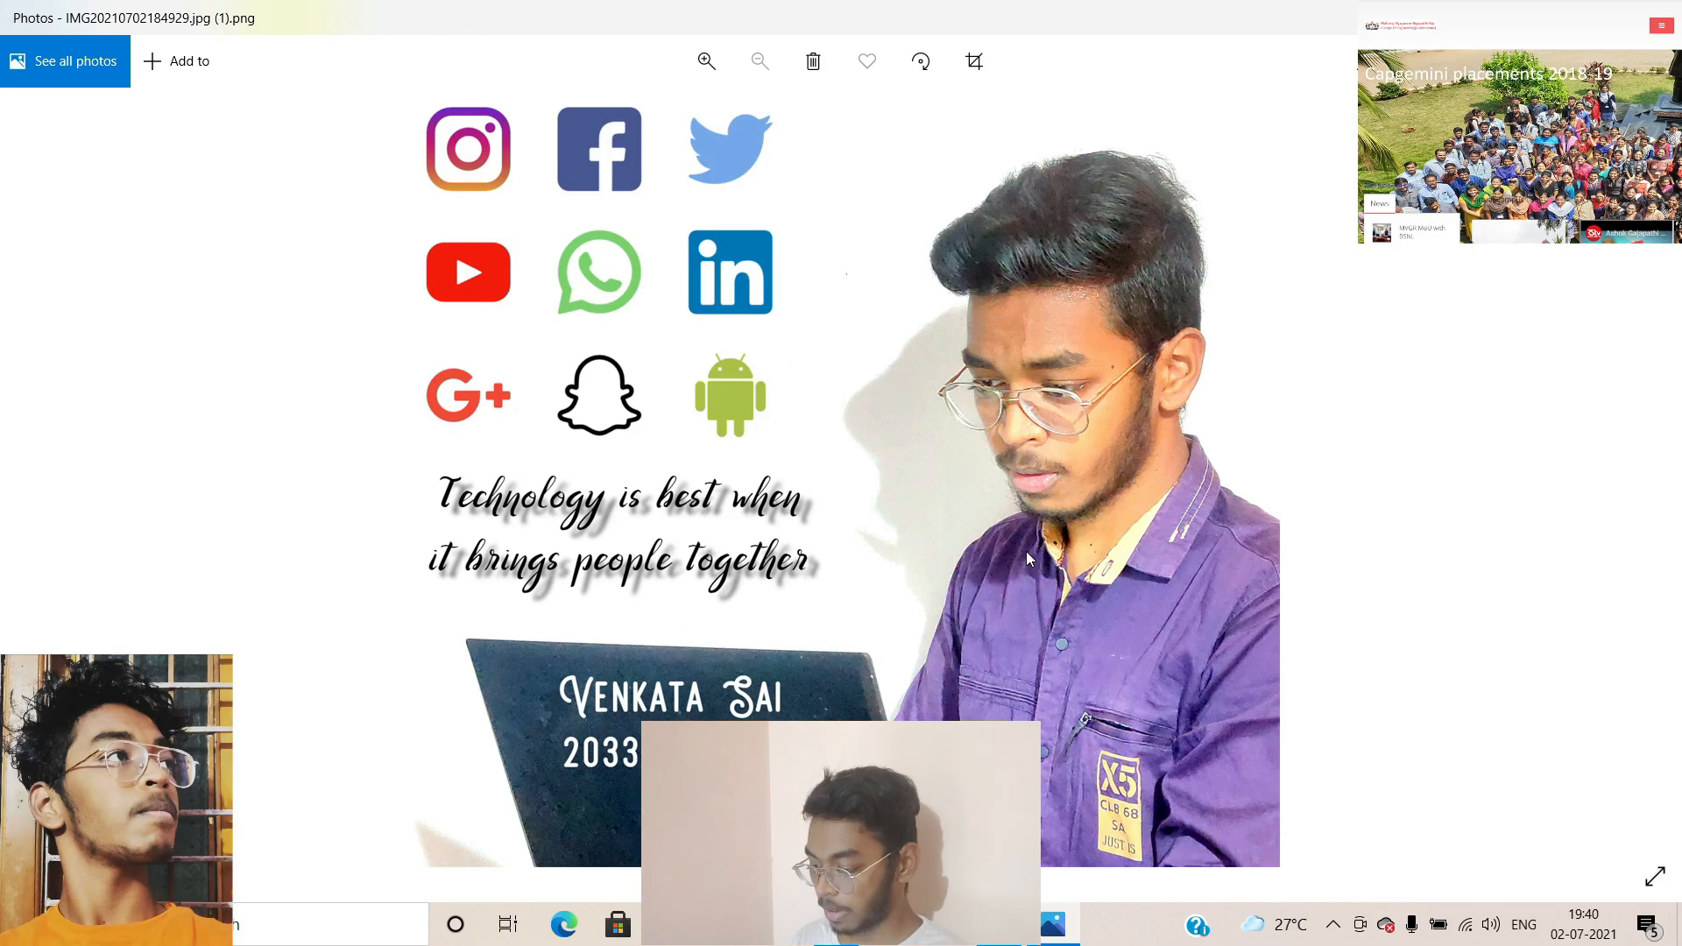
Flip repeatedly between IMG20210702184929.jpg.png and its (1) copy to compare the two text layouts
key(Right)
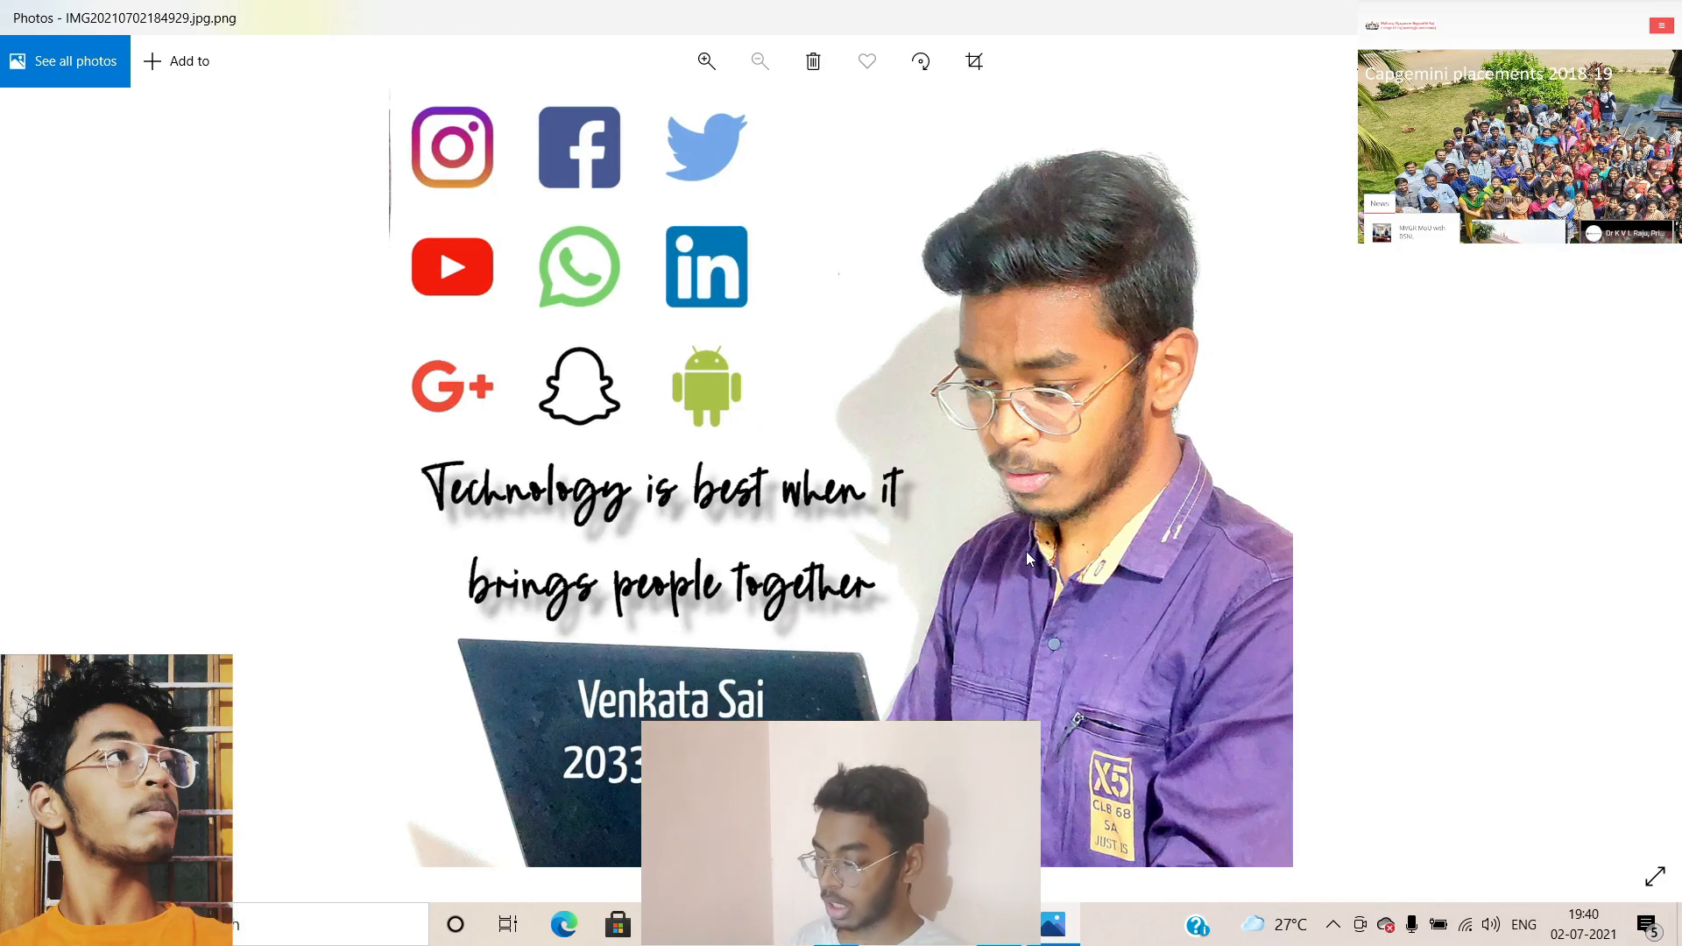
key(Right)
key(Left)
key(Right)
key(Left)
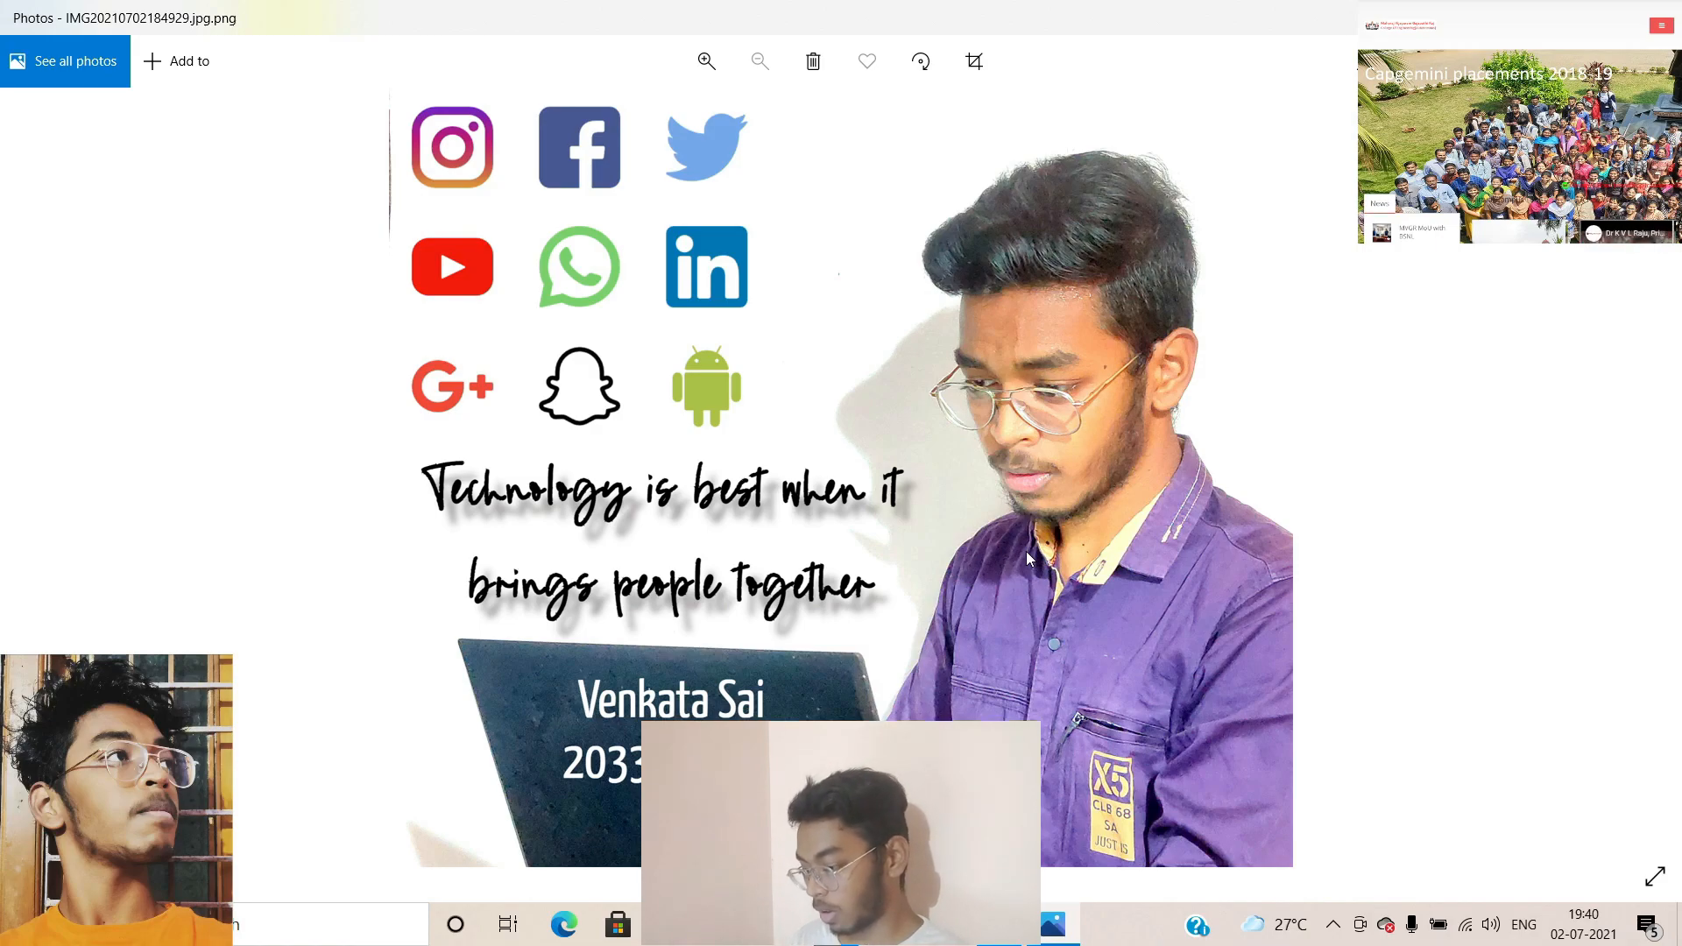
key(Right)
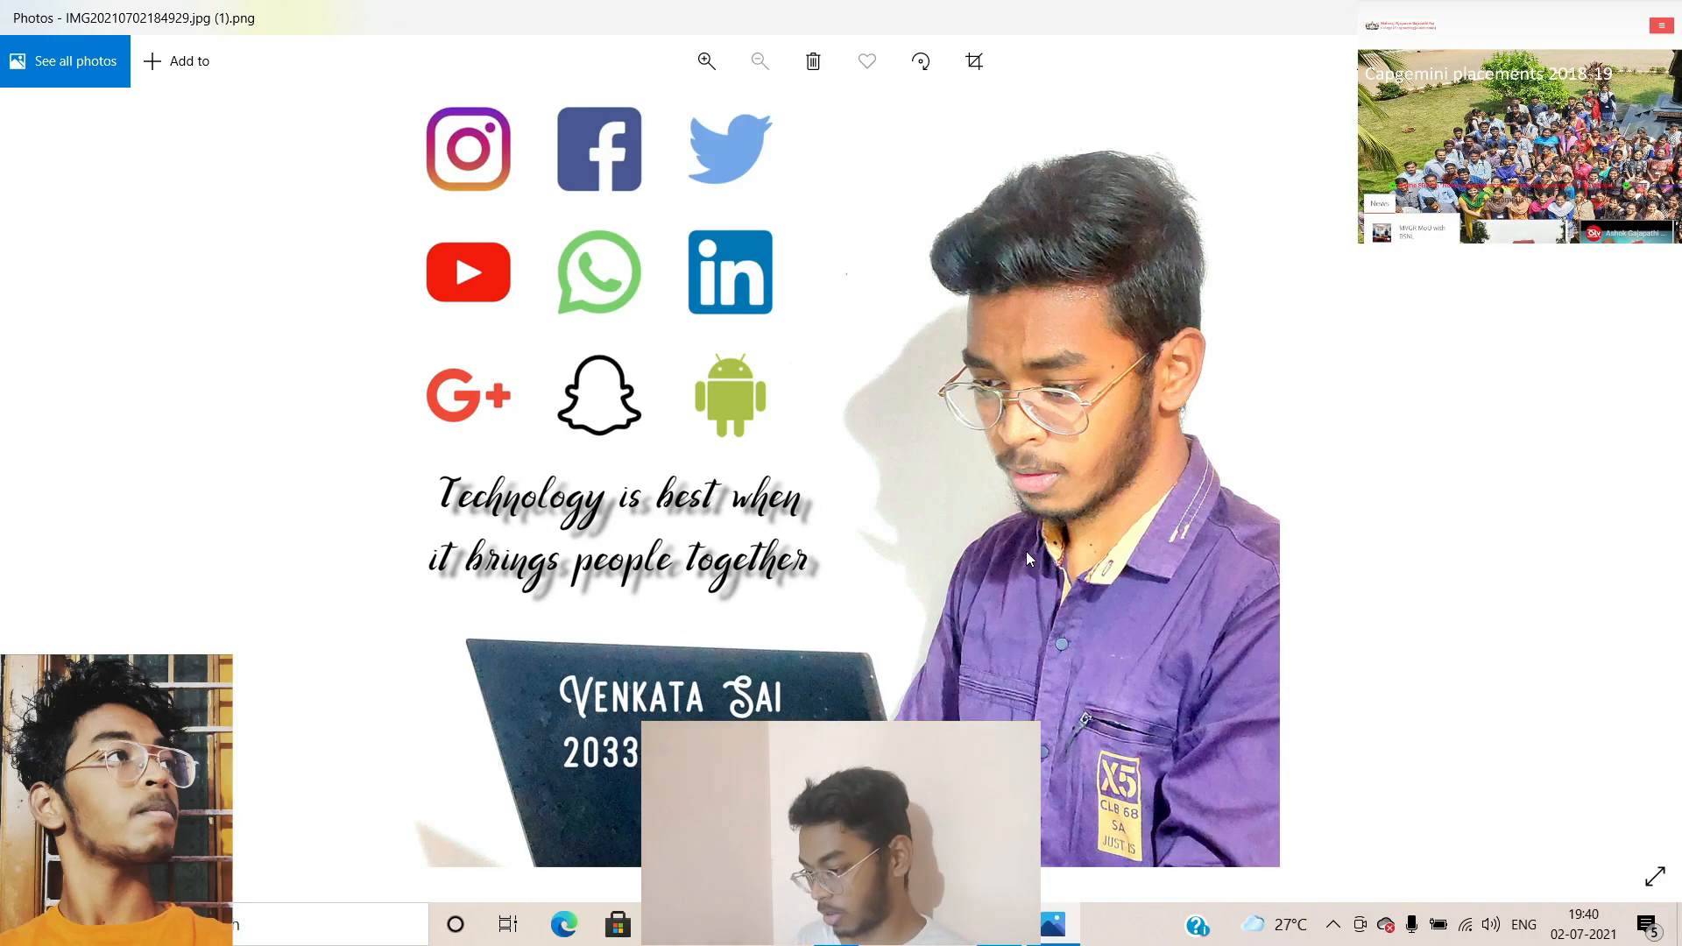
key(Left)
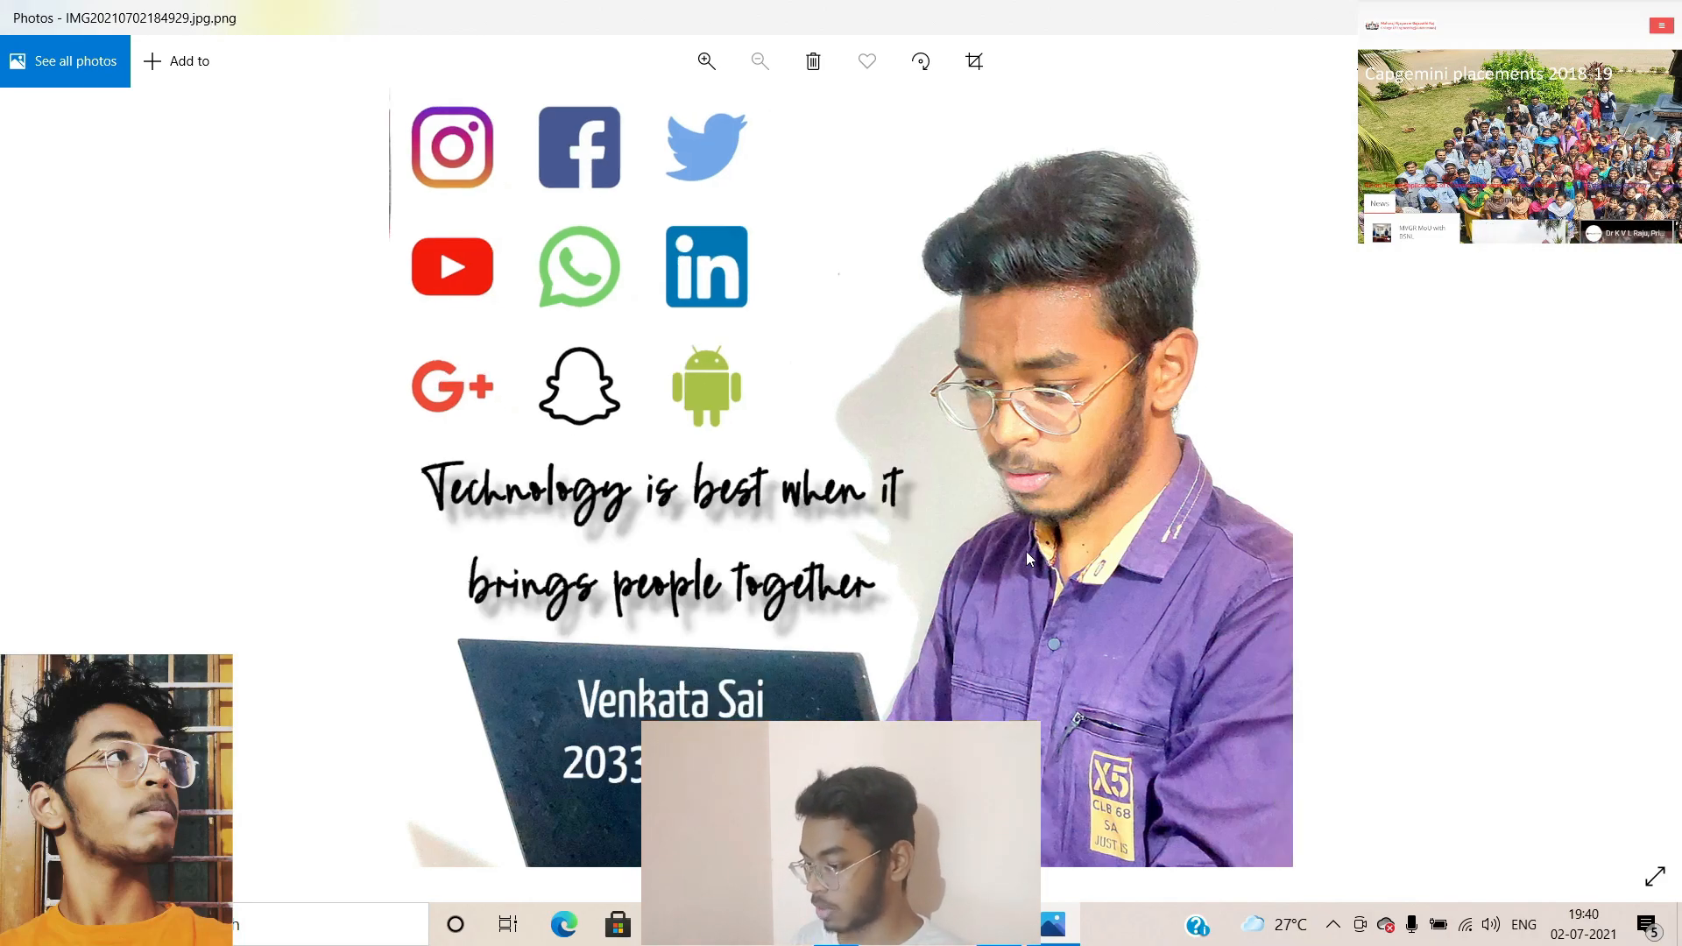
key(Right)
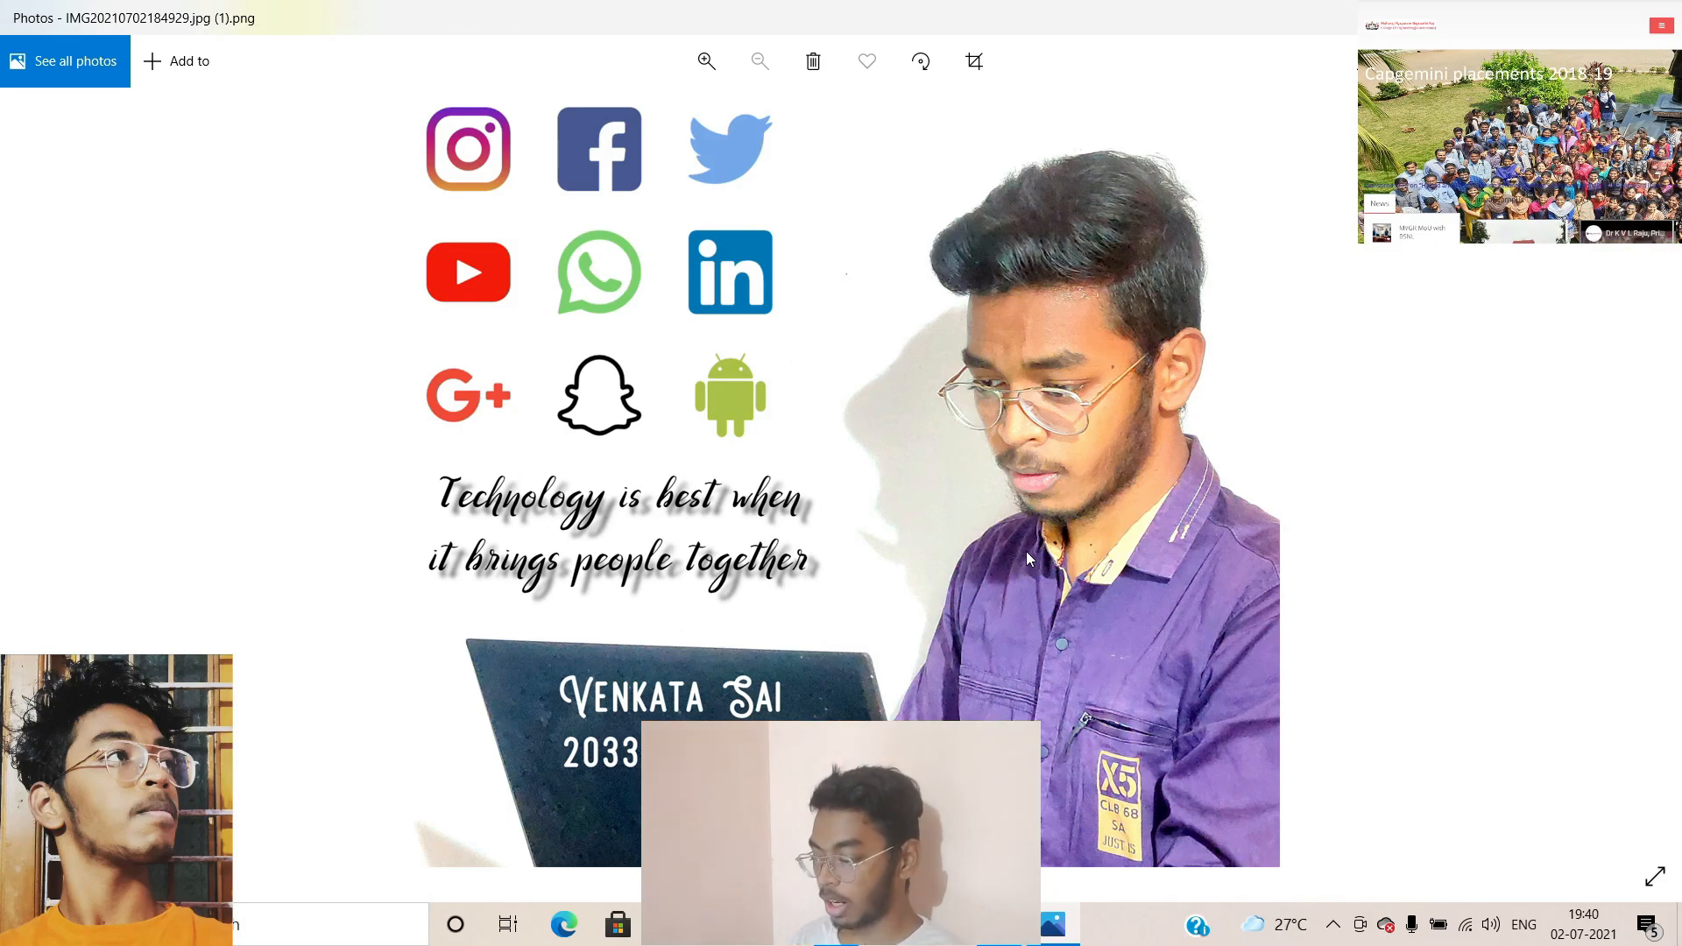
key(Left)
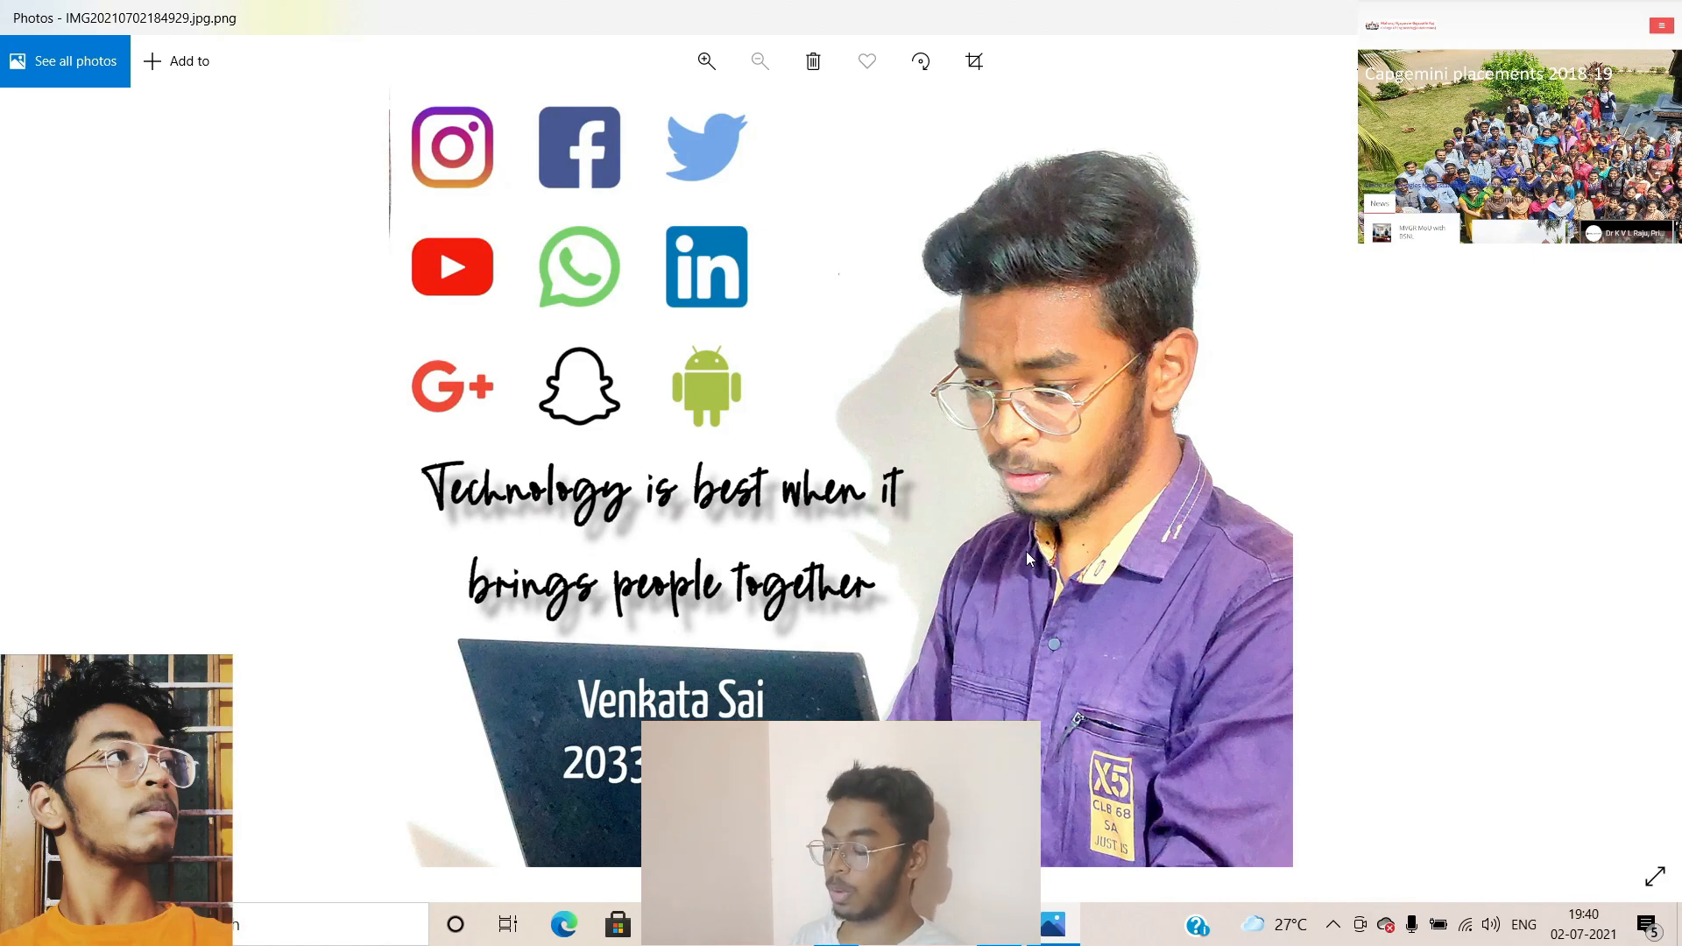
key(Right)
key(Left)
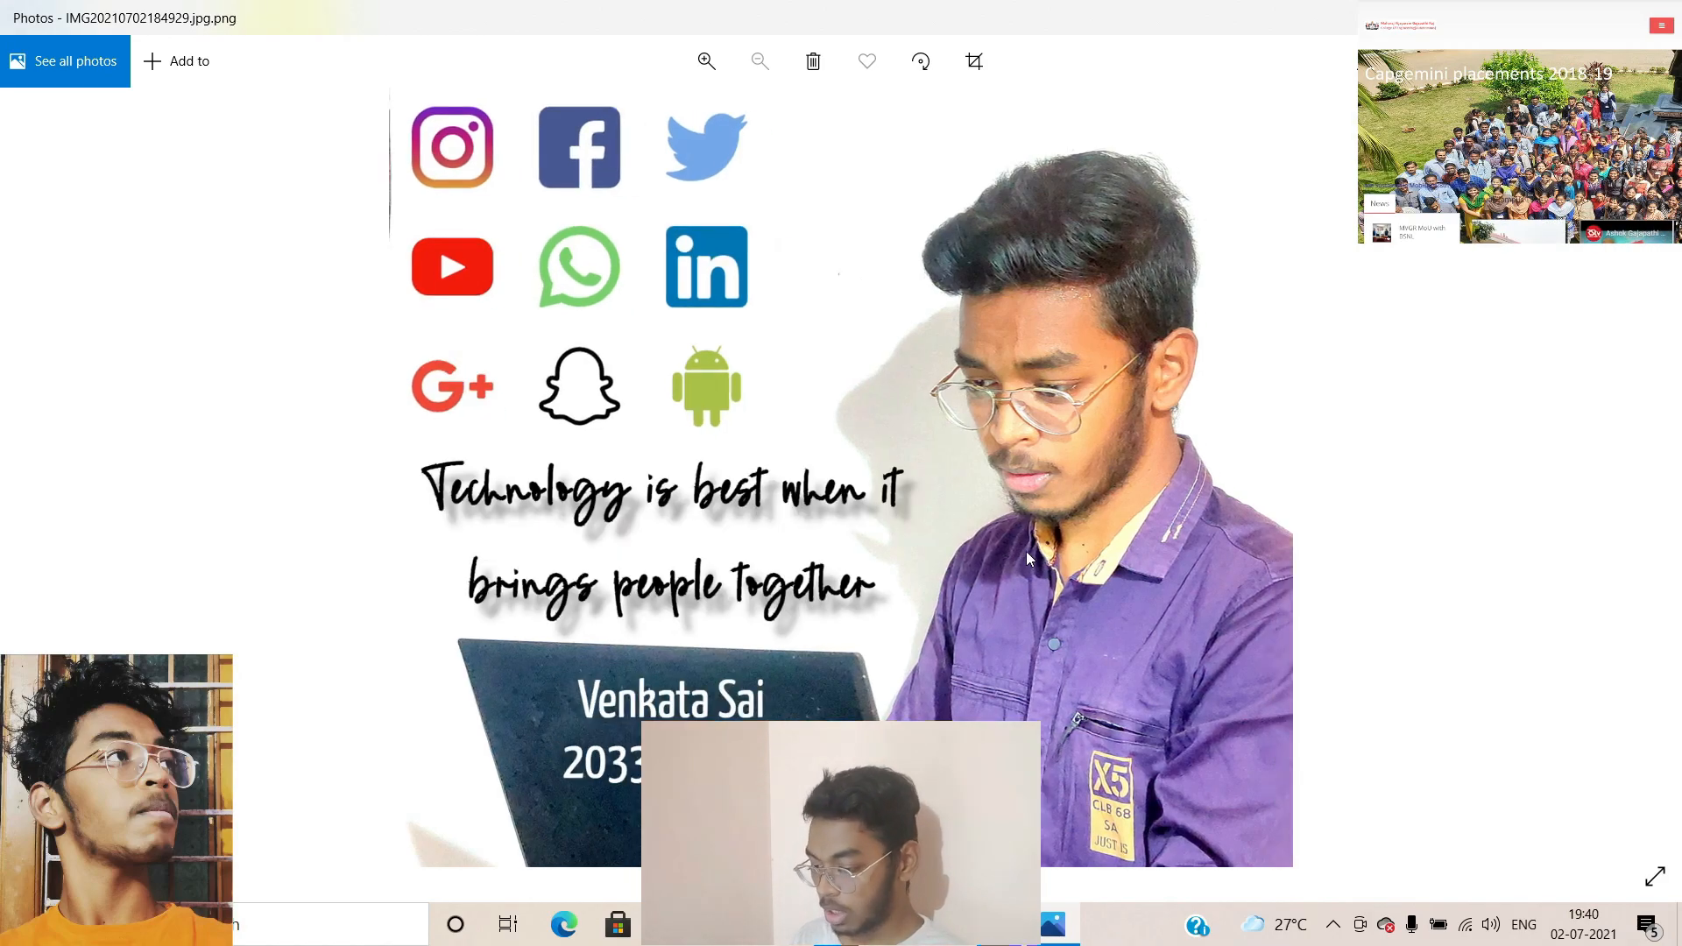
key(Right)
key(Left)
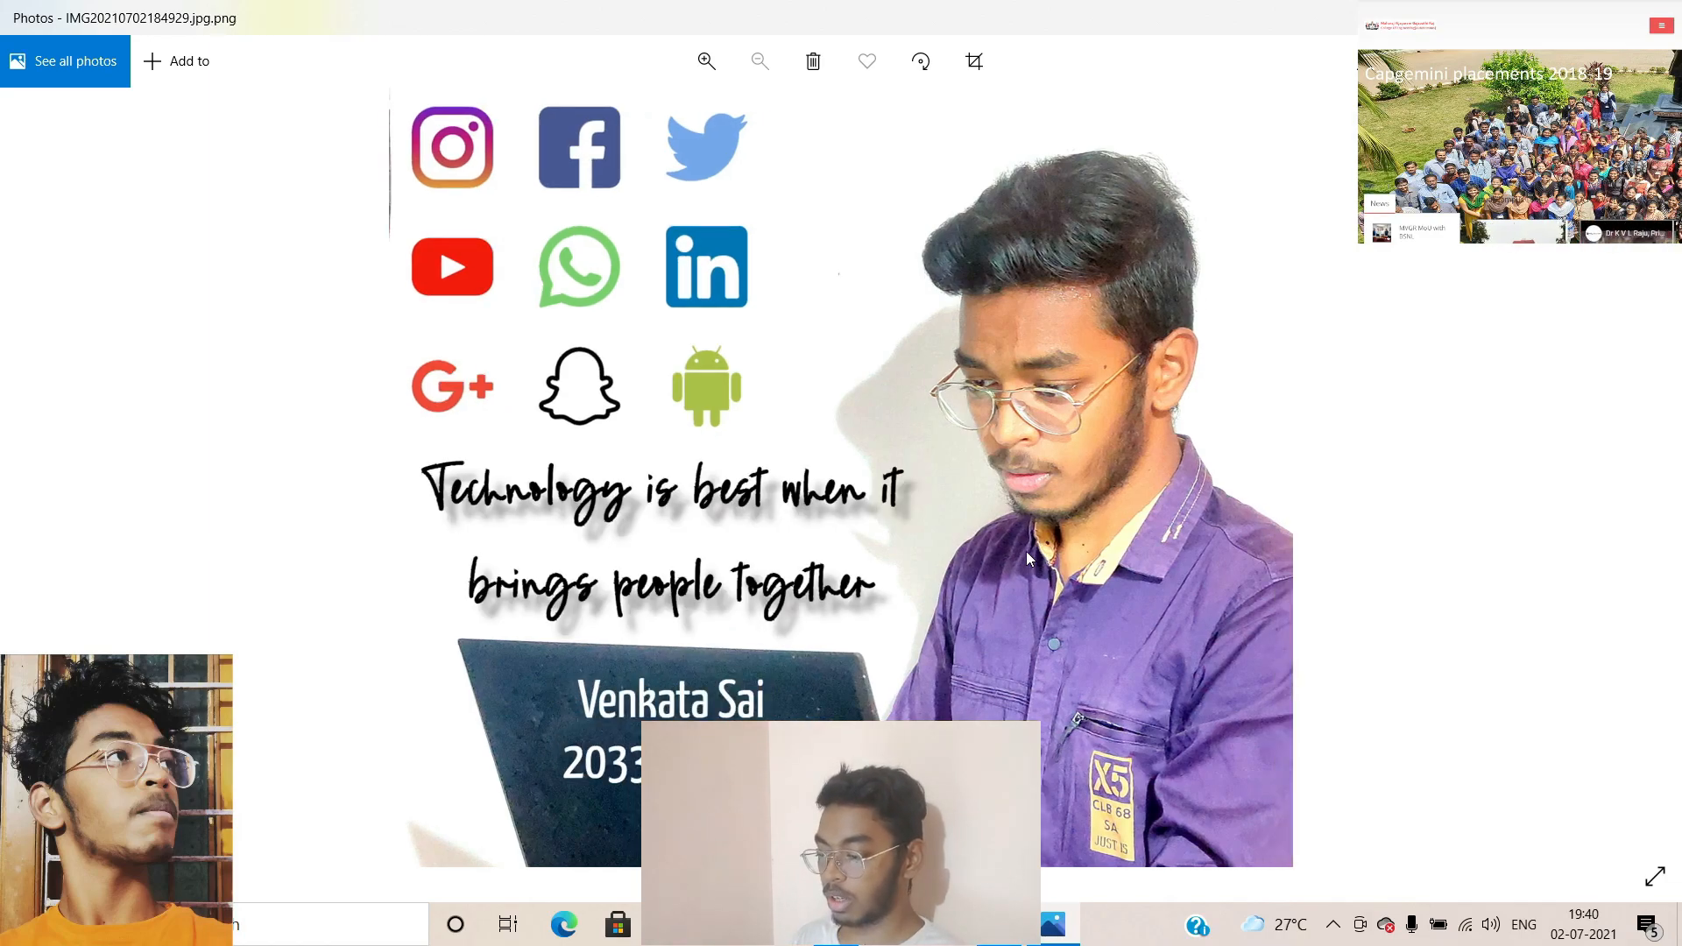
key(Right)
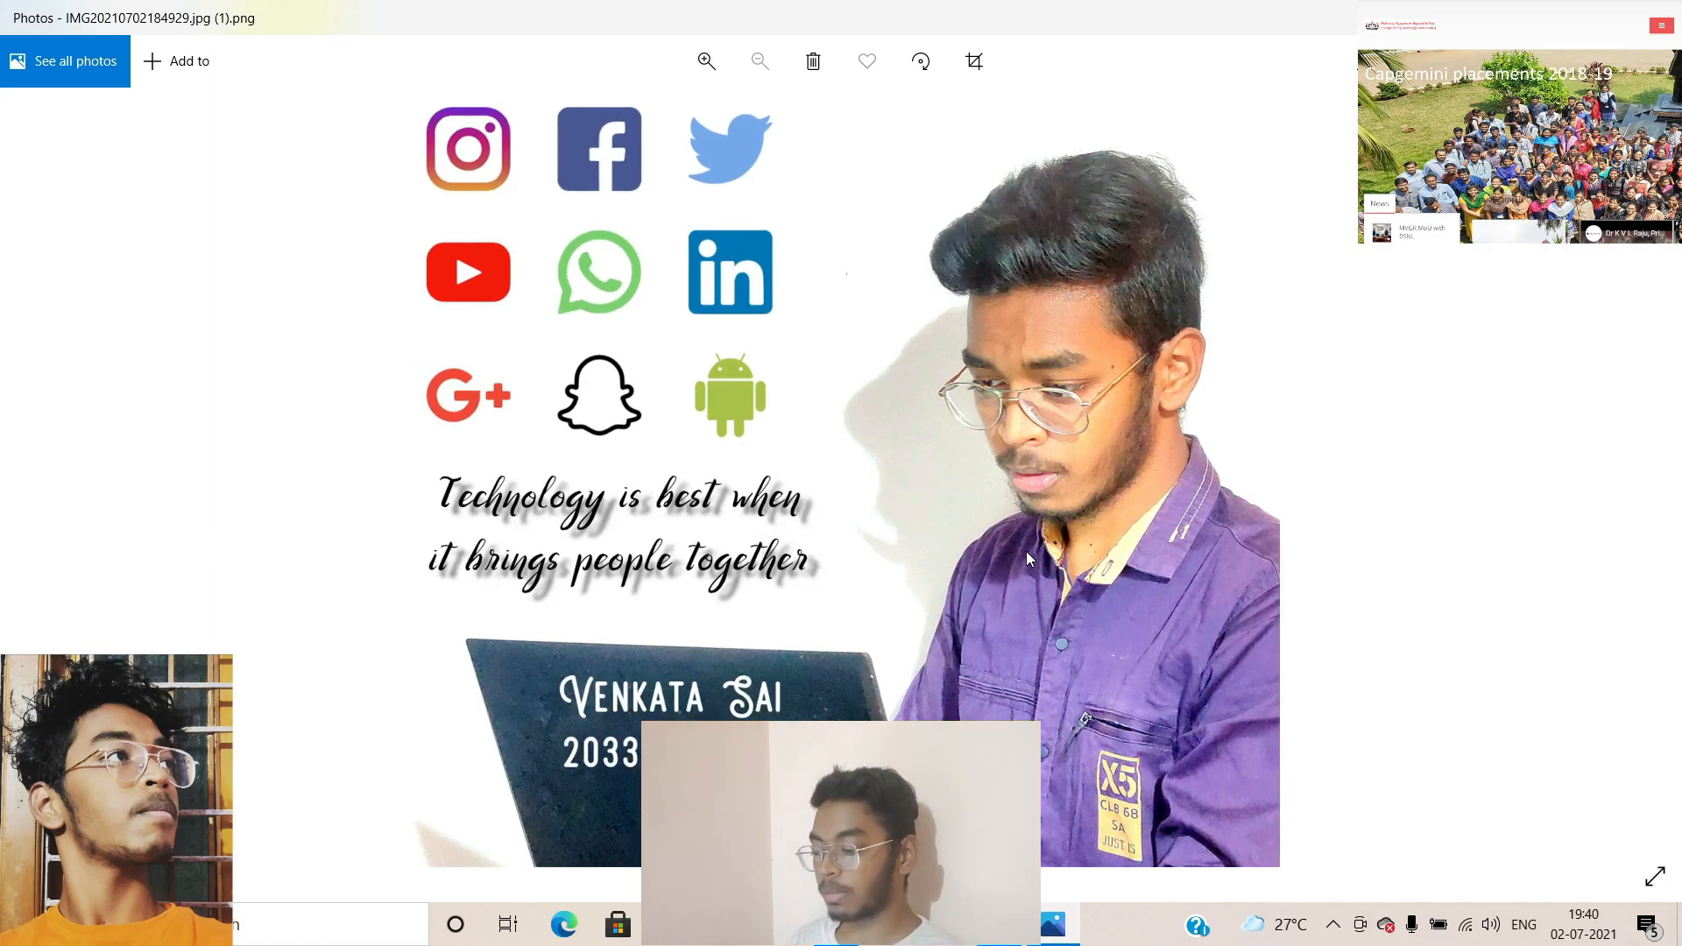
key(Left)
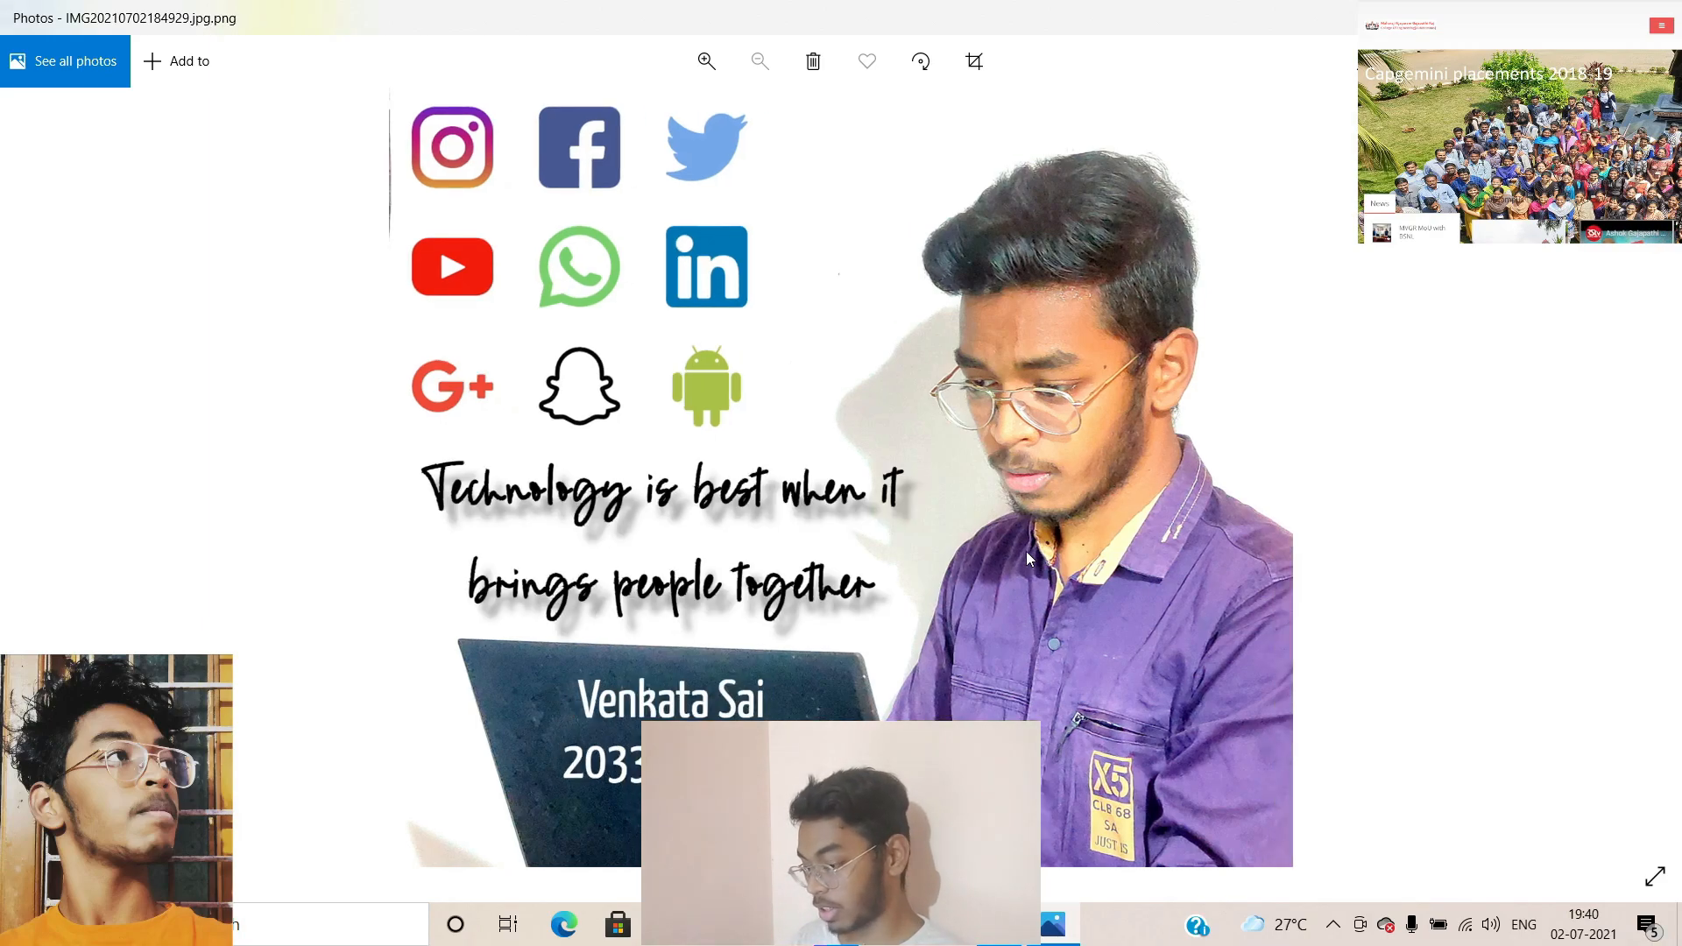
key(Right)
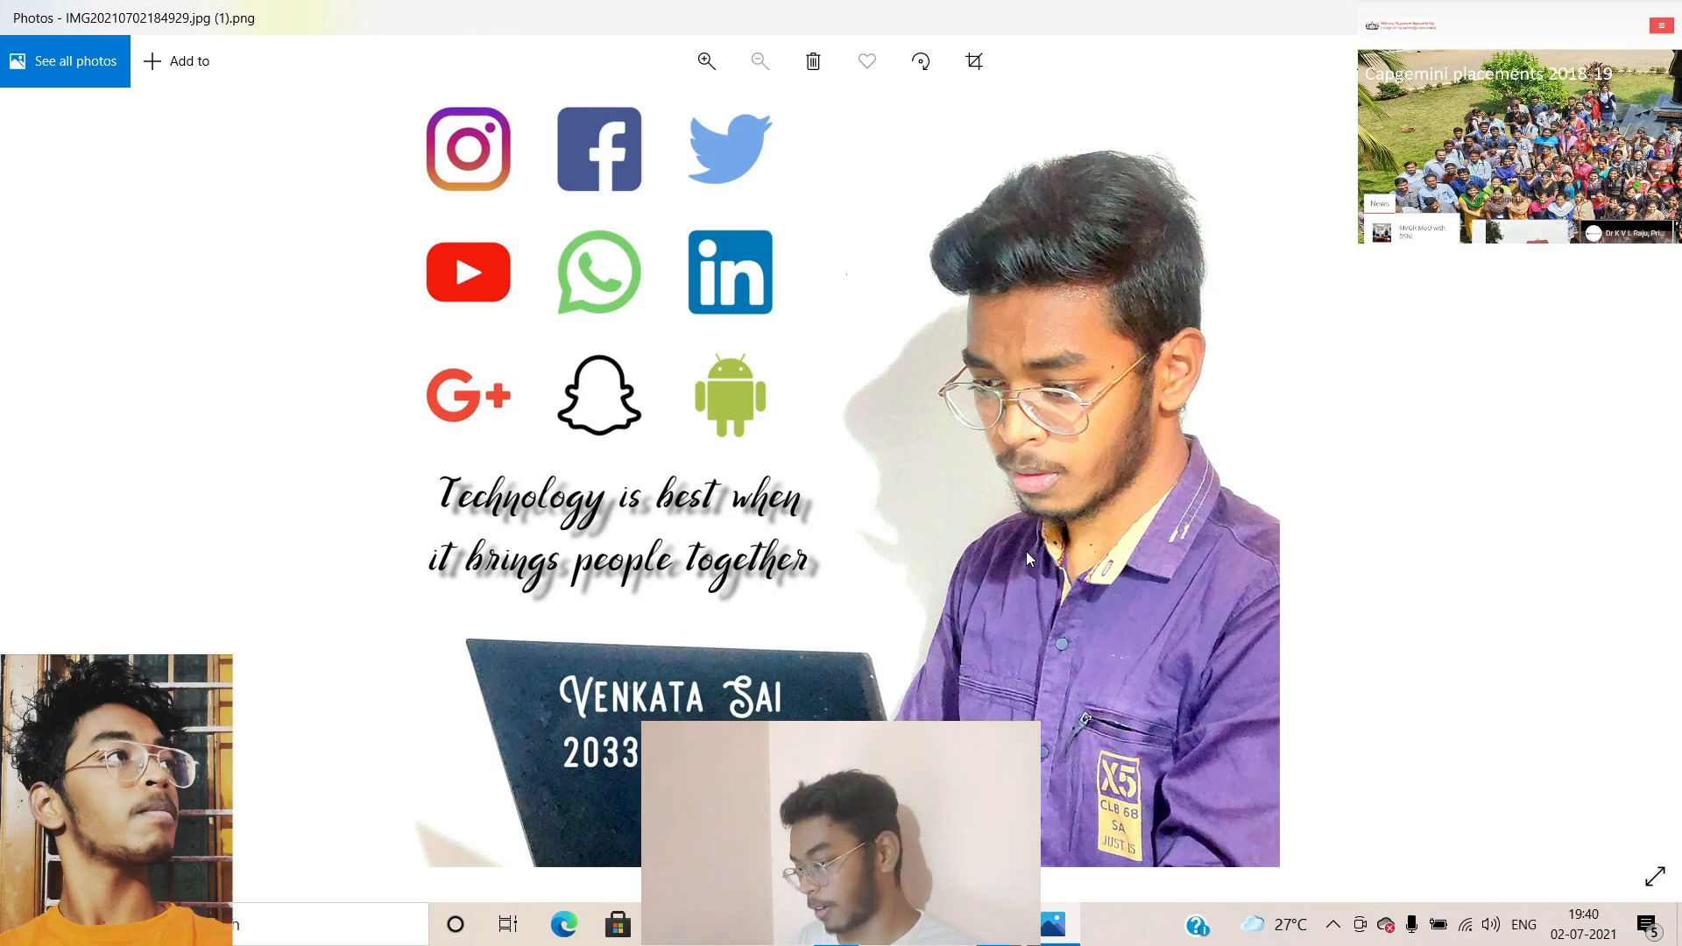
key(Left)
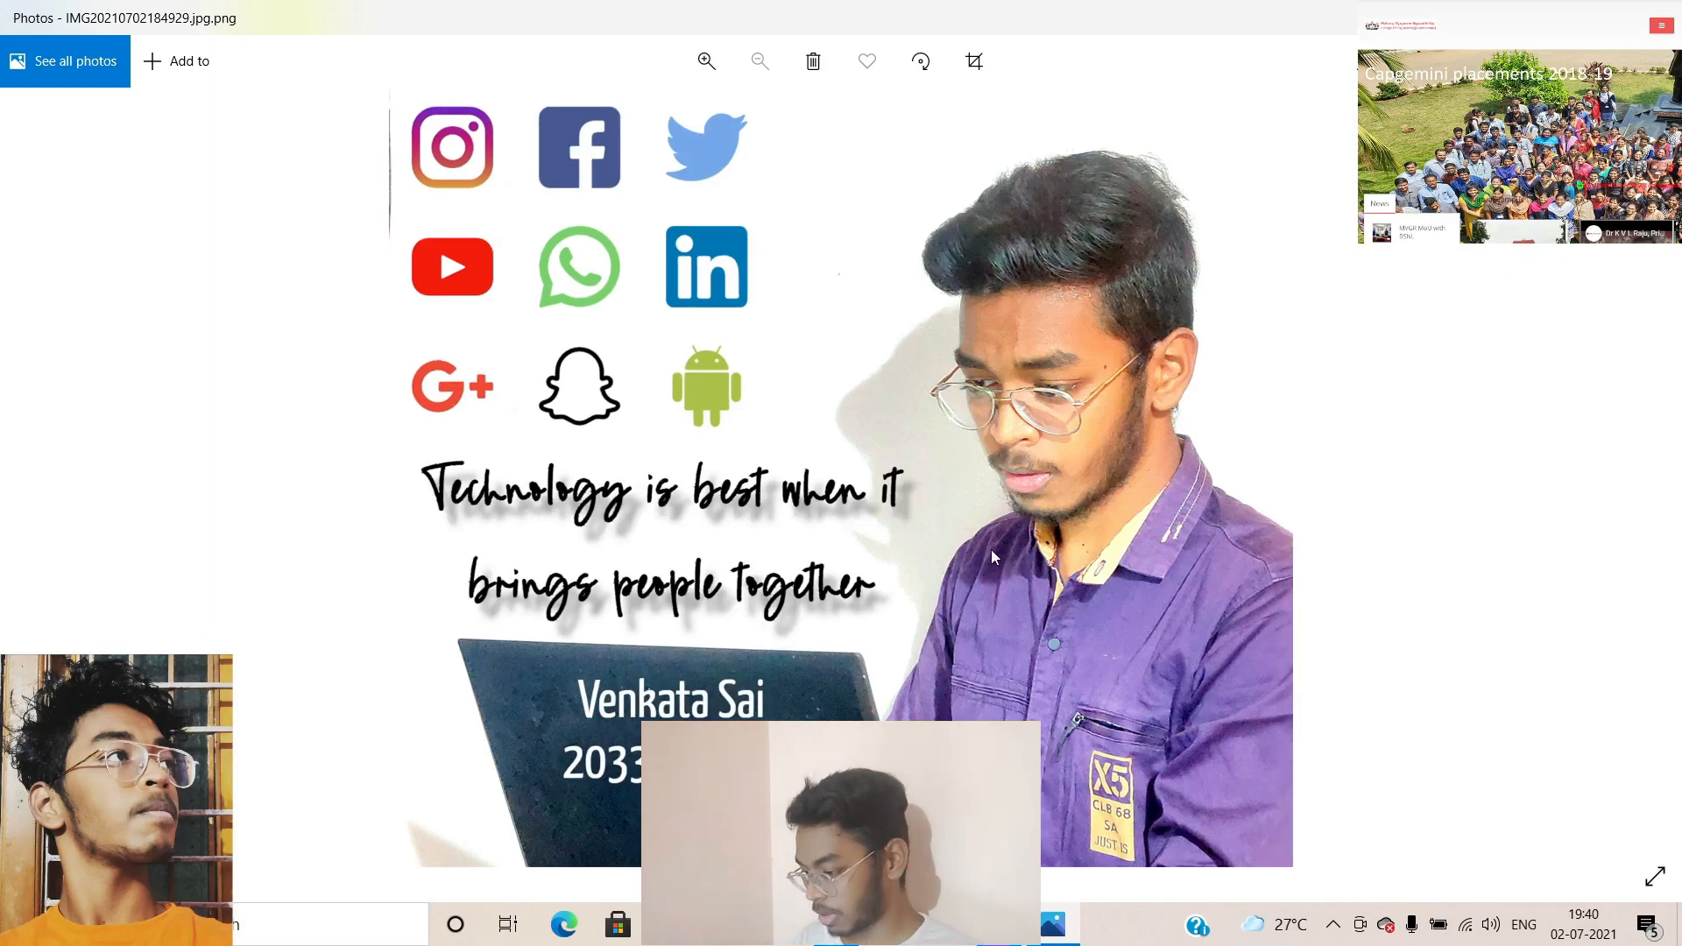
key(Right)
After a last look at both versions, close Photos and the Downloads folder window
key(Left)
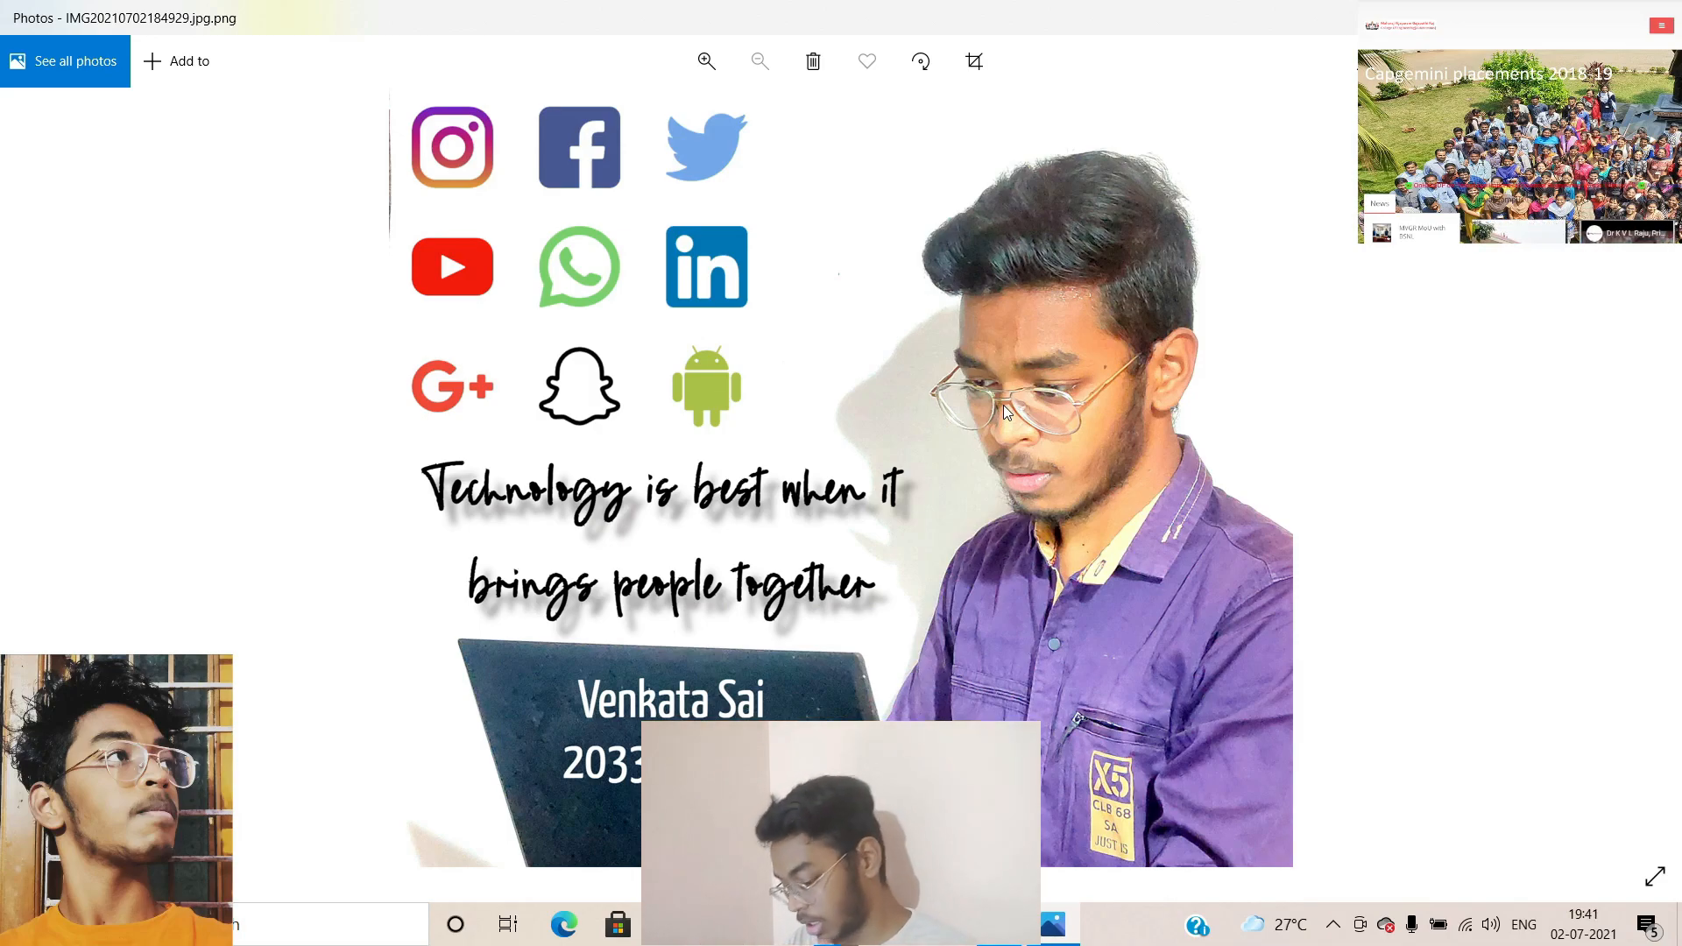
key(Right)
key(alt+F4)
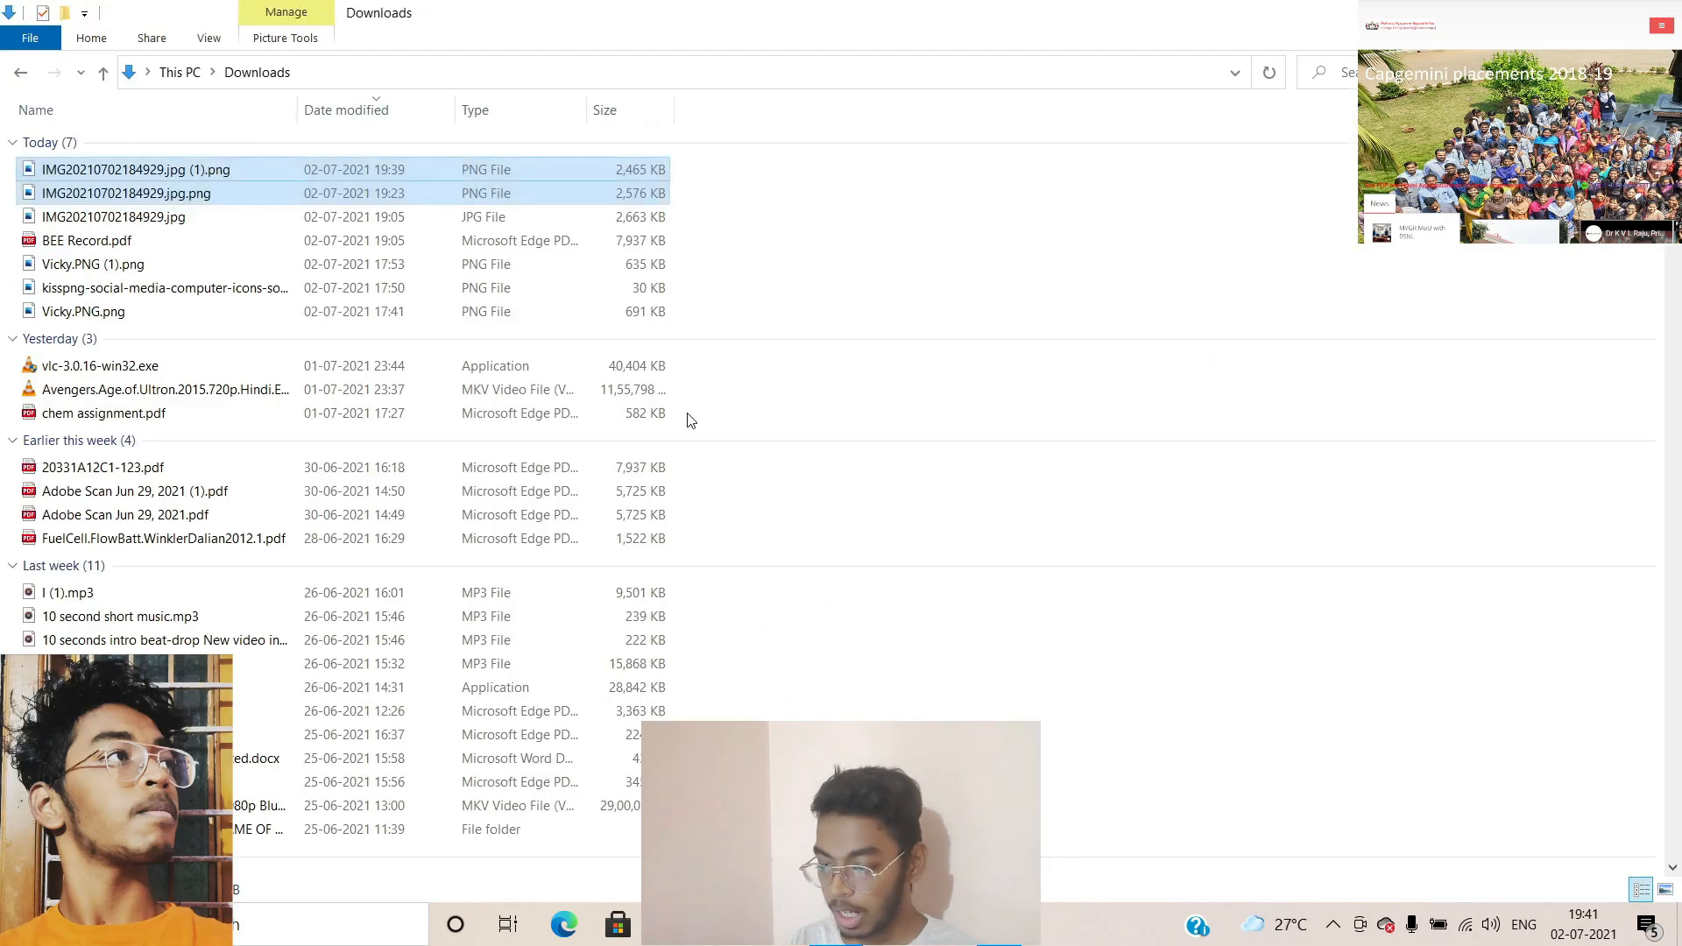
key(alt+F4)
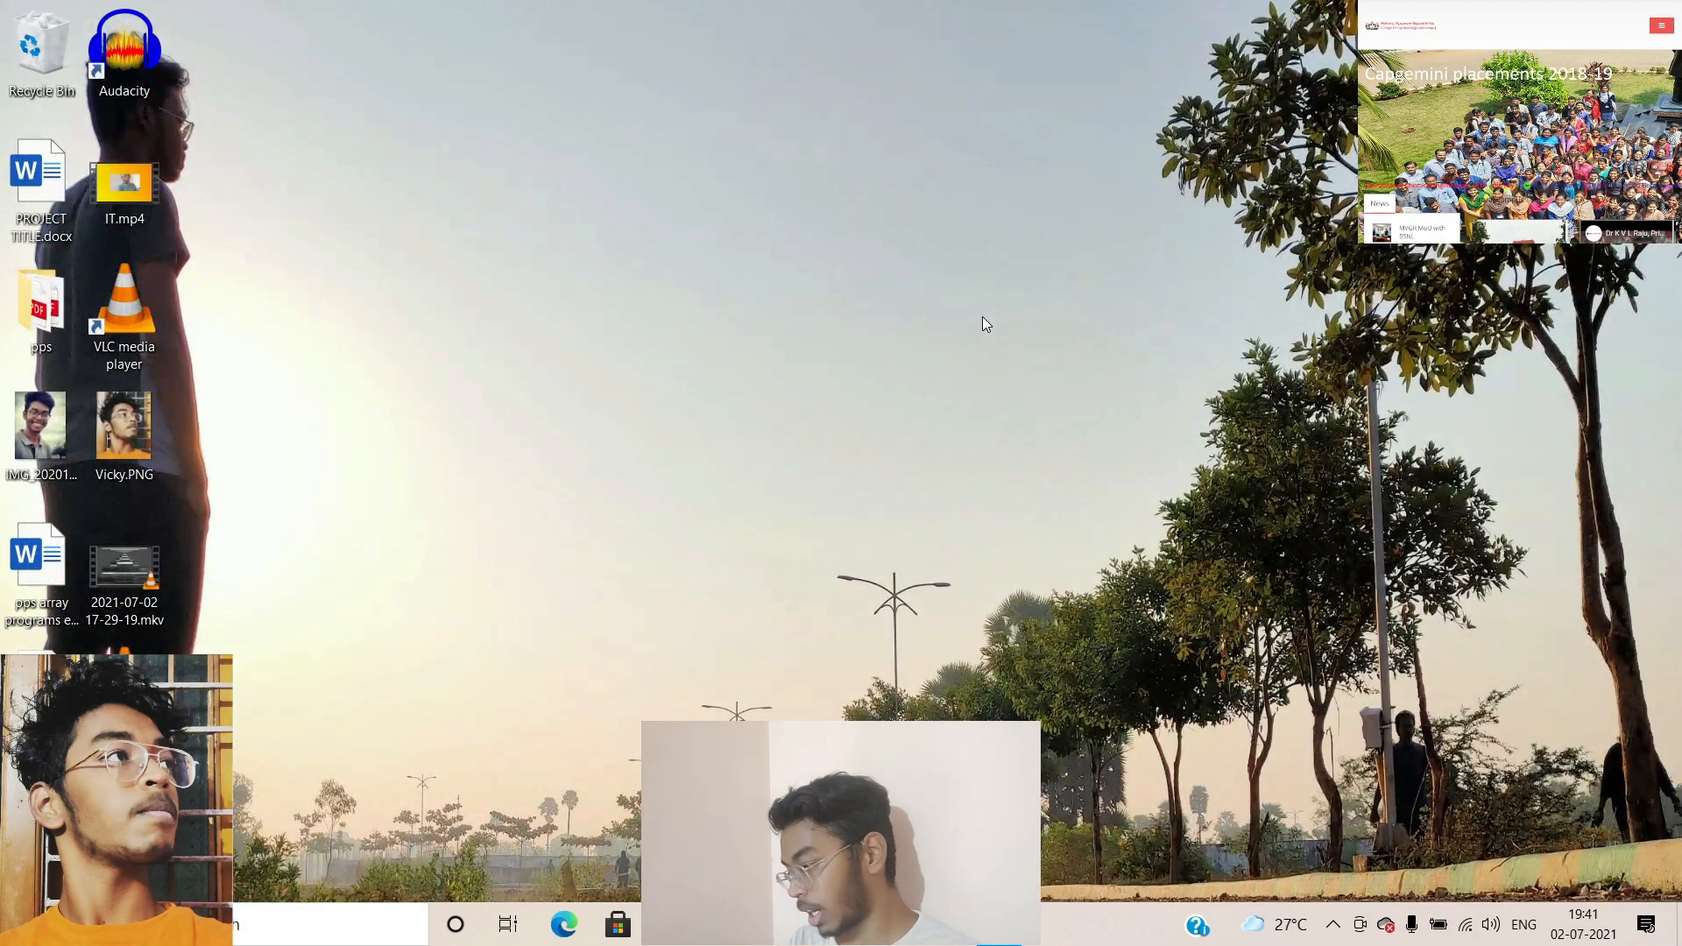